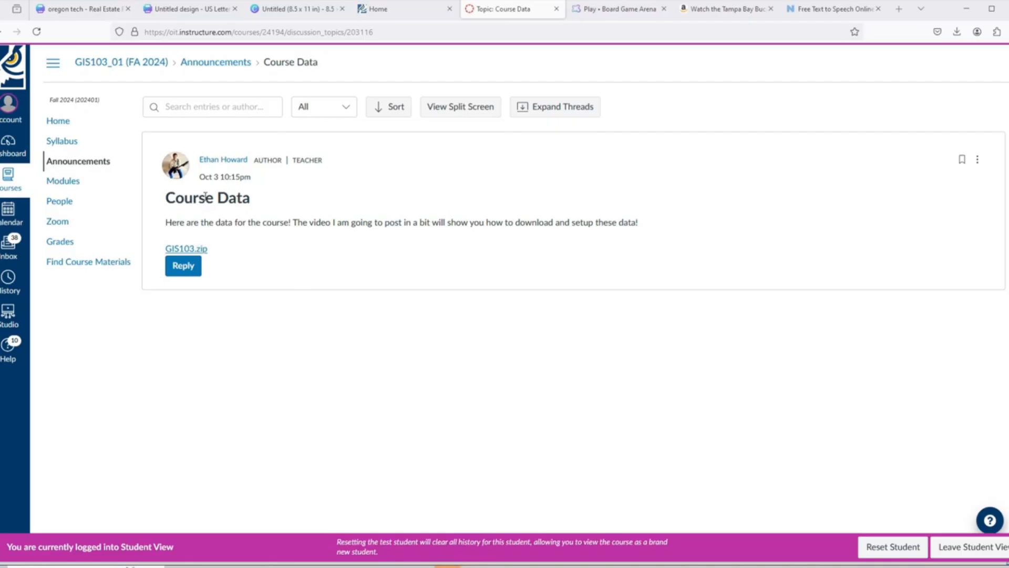
# Download GIS103.zip from the Course Data announcement, and in File Explorer extract the GIS103 archive to D:\GIS103_2024\GIS103.
pyautogui.click(191, 255)
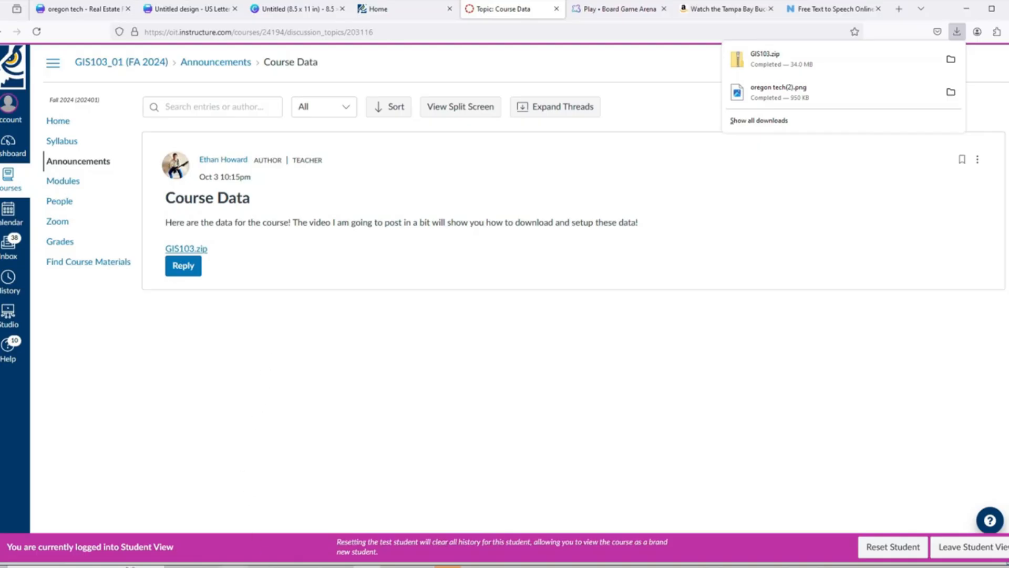
pyautogui.click(233, 566)
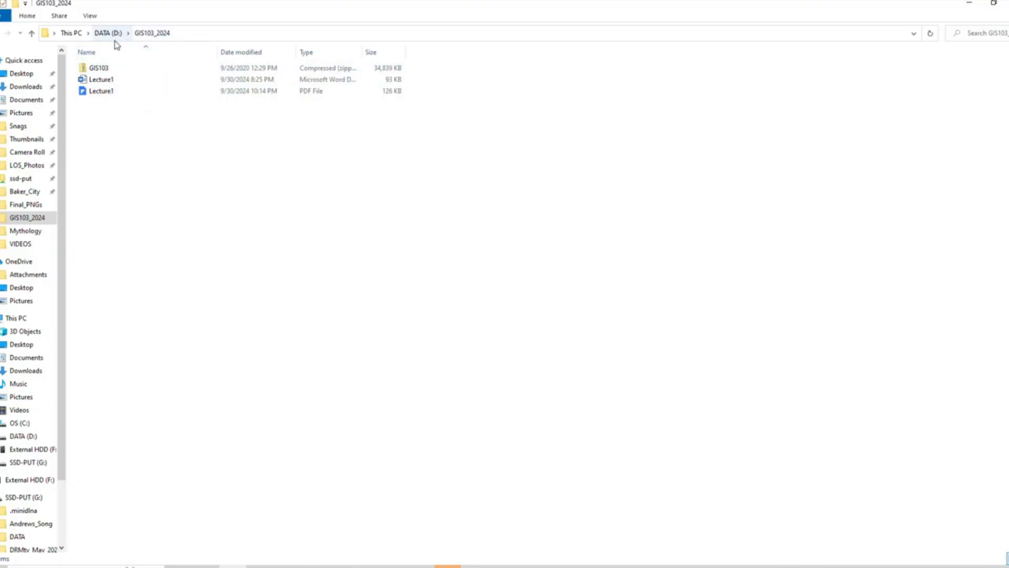
pyautogui.rightClick(101, 73)
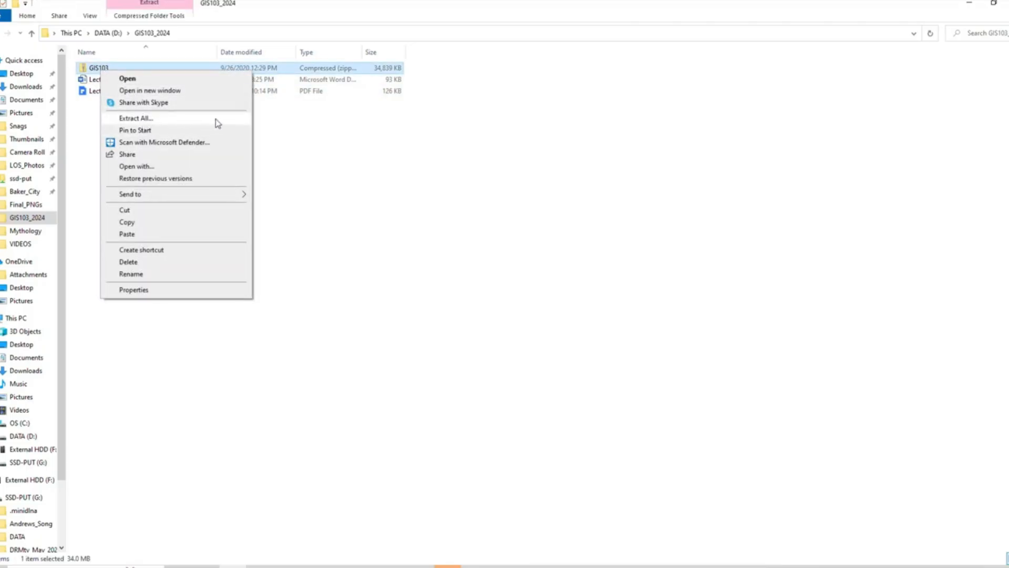
pyautogui.click(231, 124)
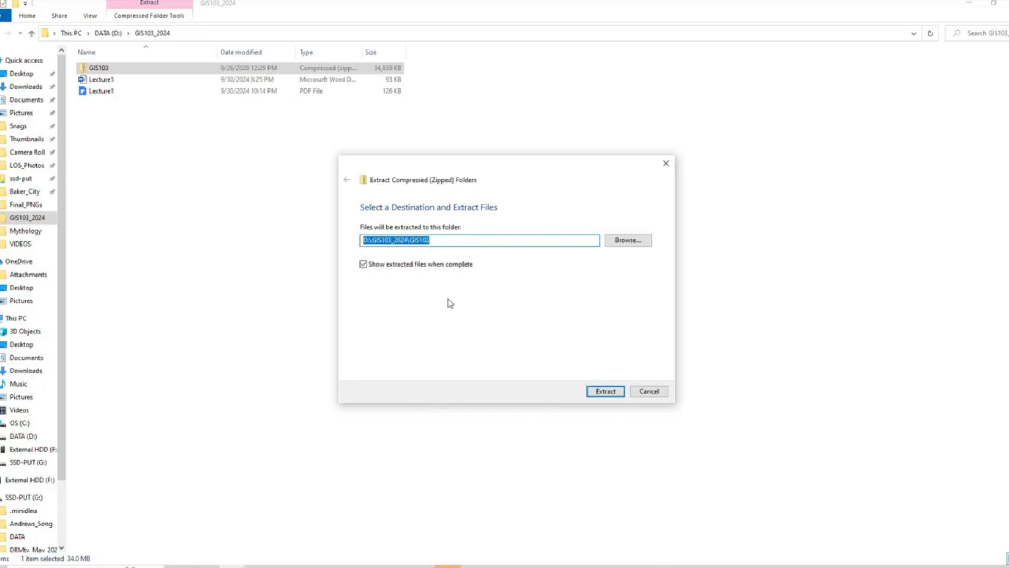
pyautogui.click(611, 393)
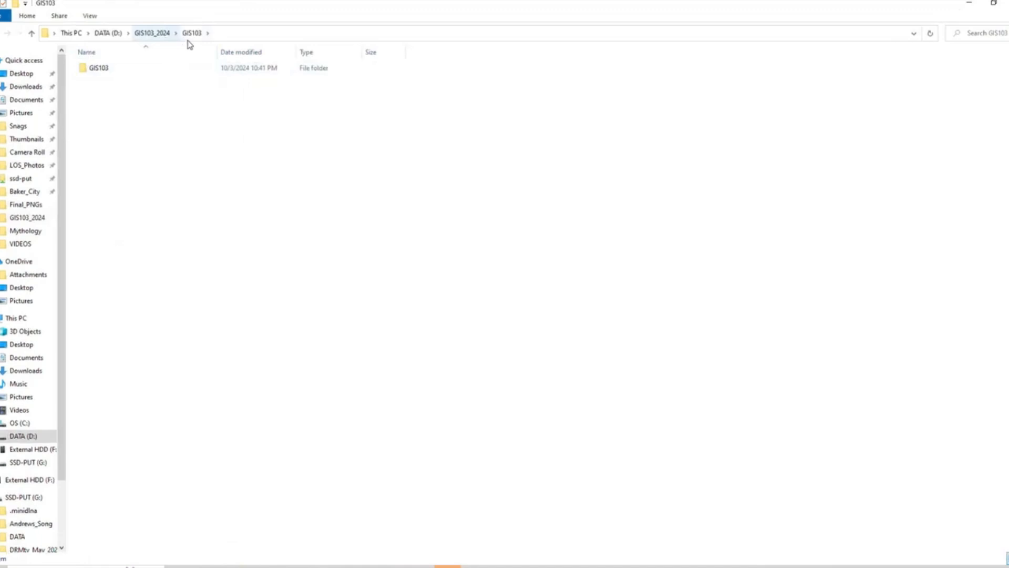
# Return to the GIS103_2024 folder and delete the compressed GIS103 archive.
pyautogui.click(148, 35)
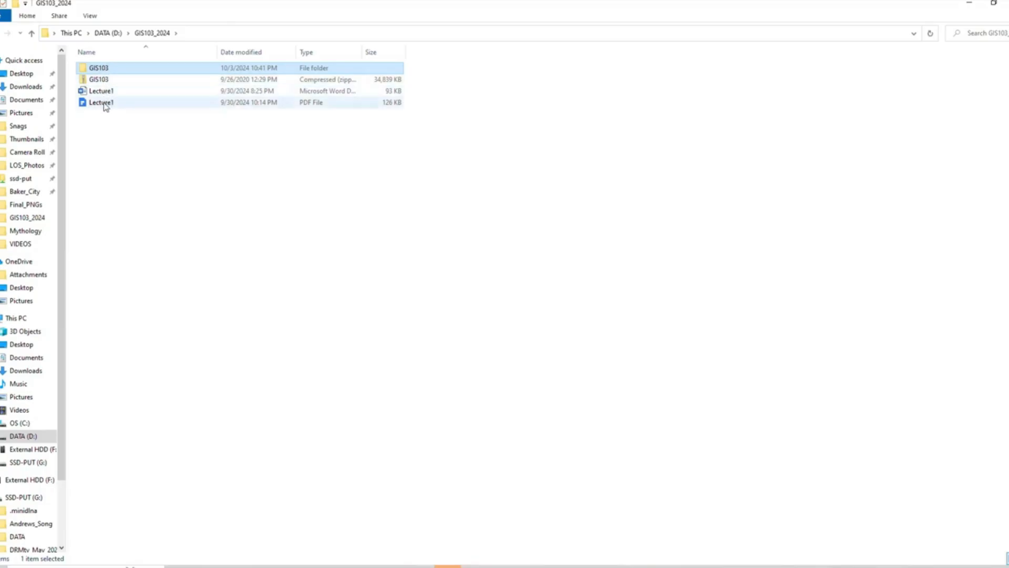
pyautogui.click(103, 81)
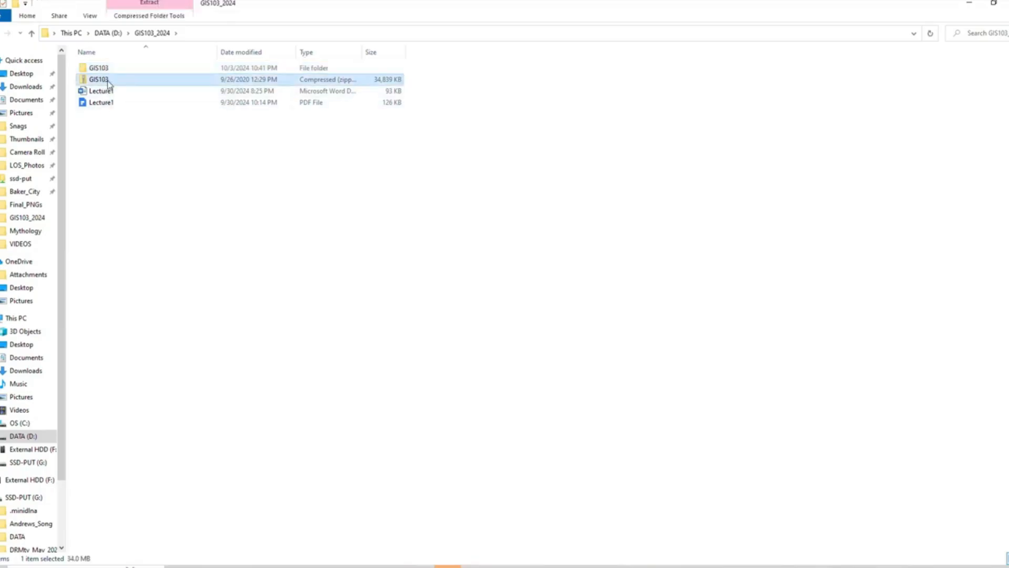
pyautogui.press('Delete')
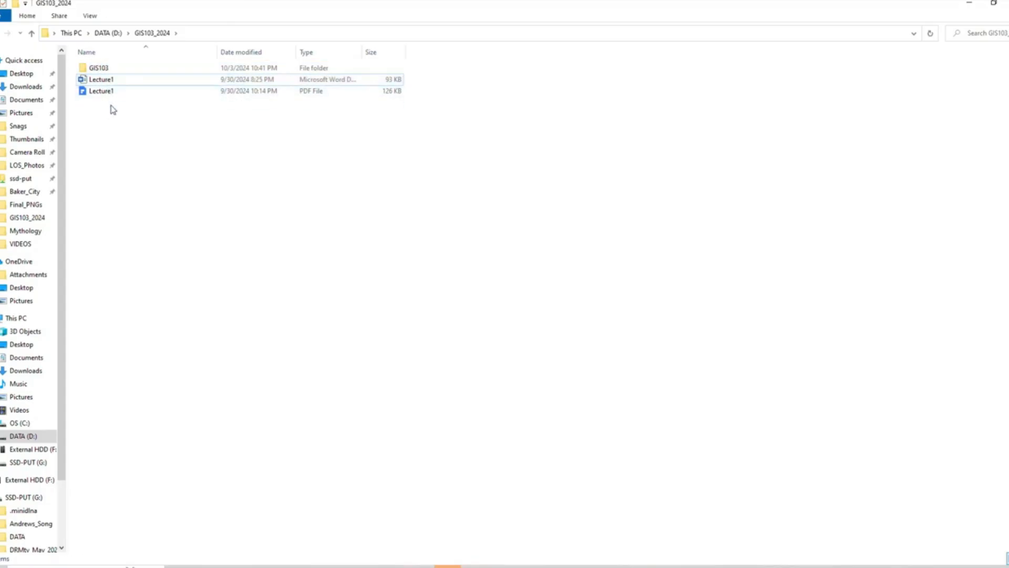
# Open the inner GIS103 folder nested inside the extracted GIS103 folder.
pyautogui.click(108, 69)
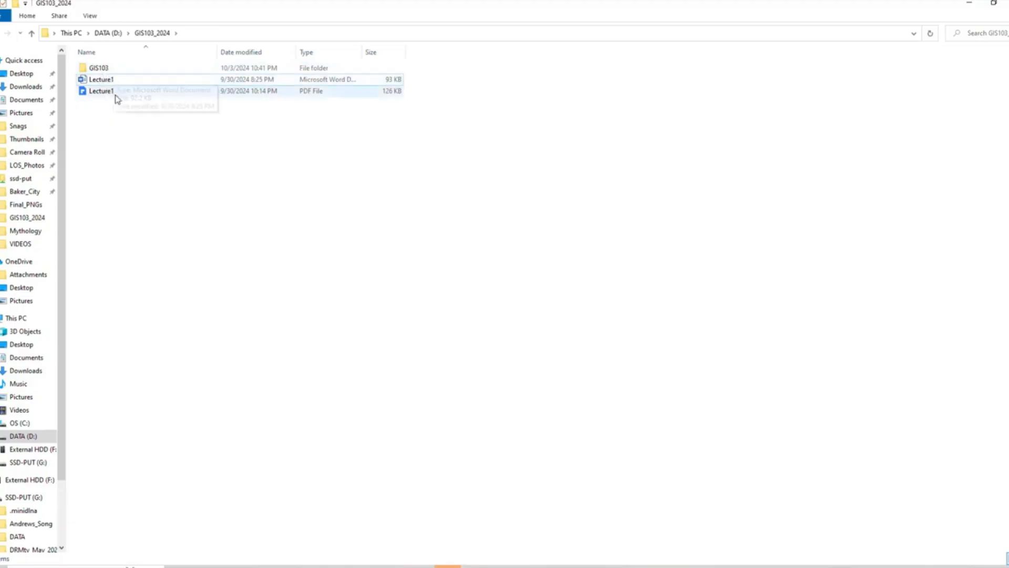
pyautogui.click(107, 70)
pyautogui.doubleClick(106, 70)
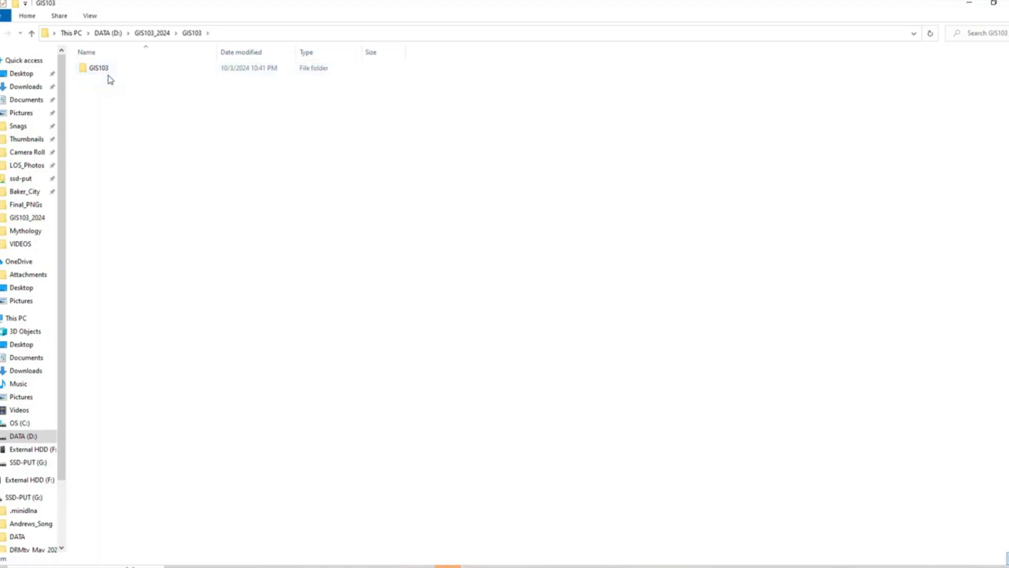
pyautogui.doubleClick(106, 70)
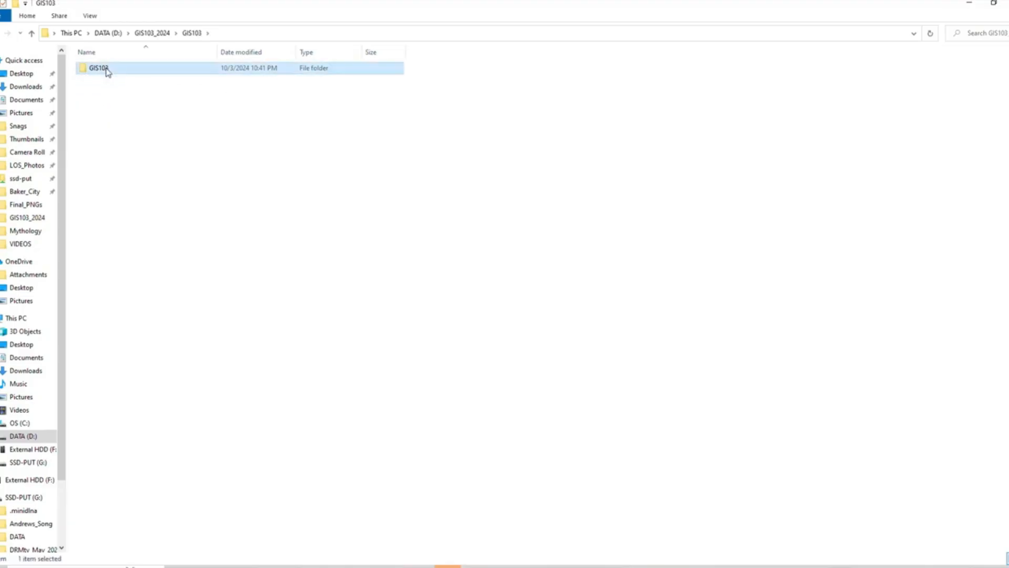
# Copy the Captures, GIS_103_Data, MISC, MXDs and PDFs folders into the GIS103_2024 folder.
pyautogui.click(106, 69)
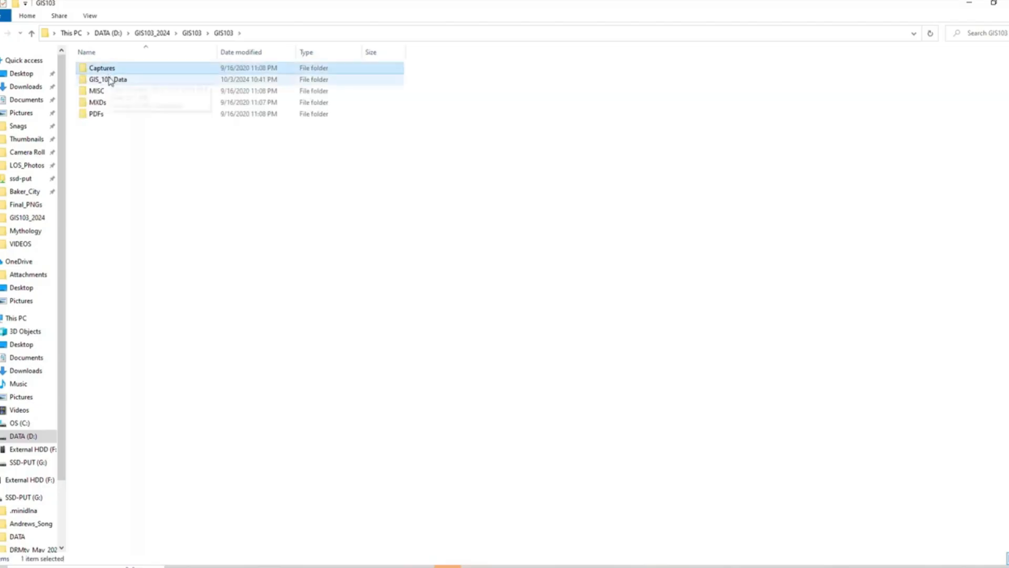
pyautogui.keyDown('shift'); pyautogui.click(108, 114); pyautogui.keyUp('shift')
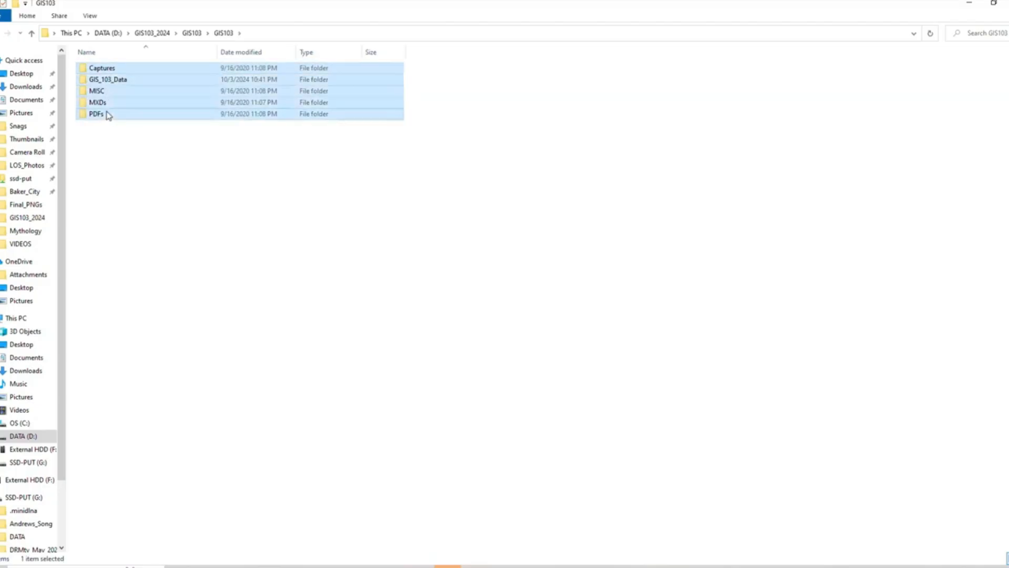
pyautogui.click(112, 67)
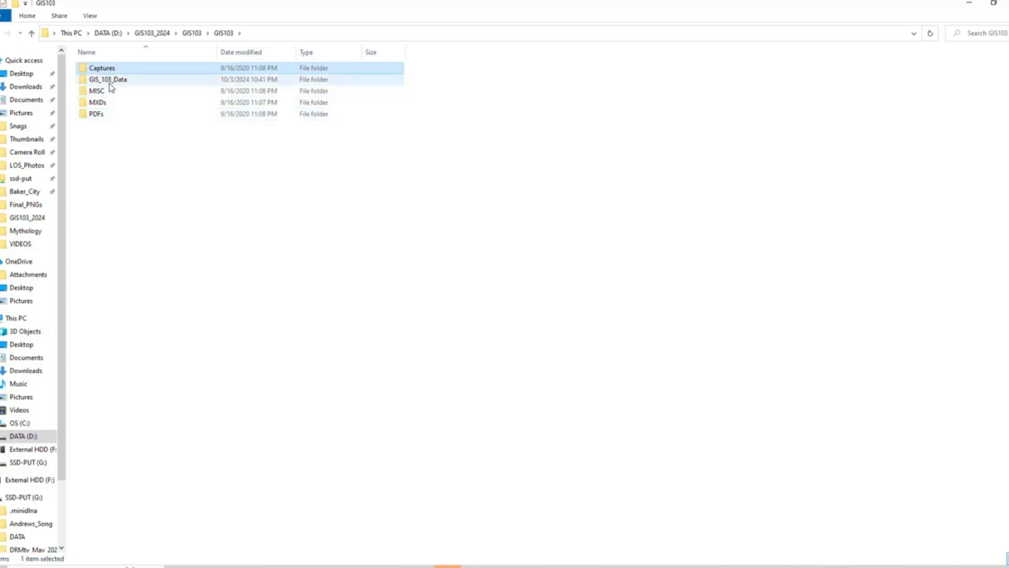
pyautogui.keyDown('shift'); pyautogui.click(110, 115); pyautogui.keyUp('shift')
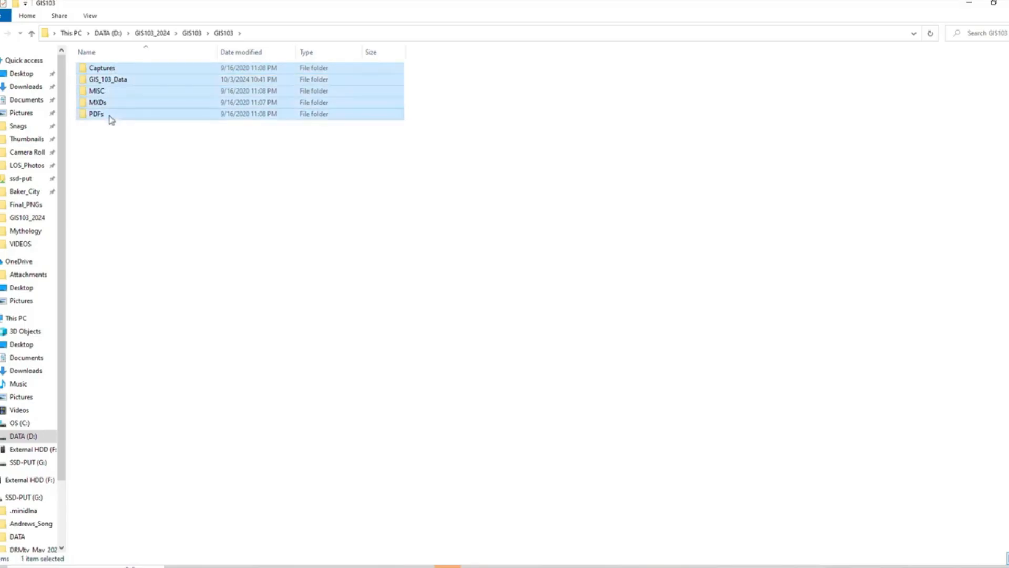
pyautogui.rightClick(120, 68)
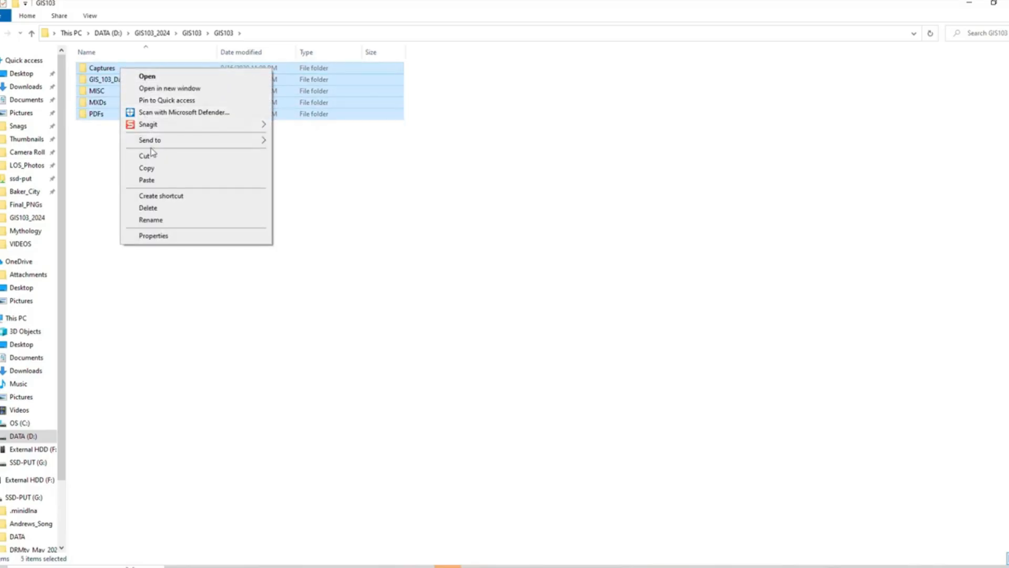
pyautogui.click(152, 168)
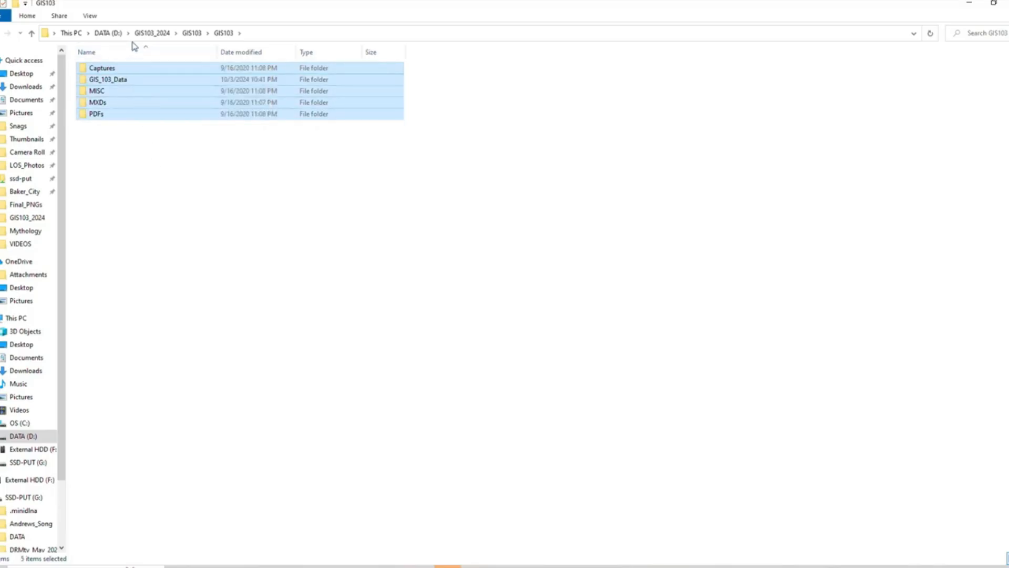
pyautogui.click(150, 33)
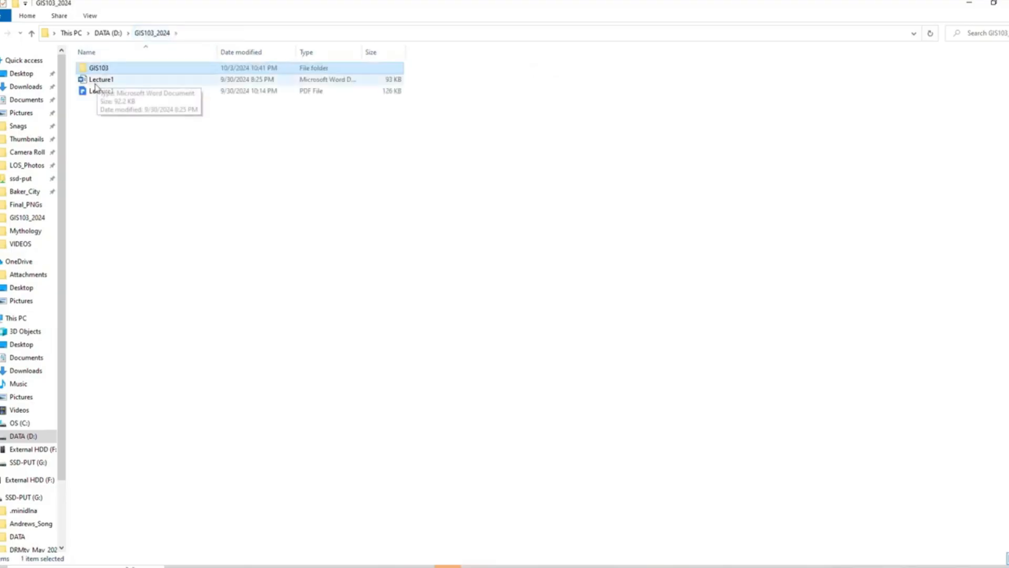
pyautogui.rightClick(108, 113)
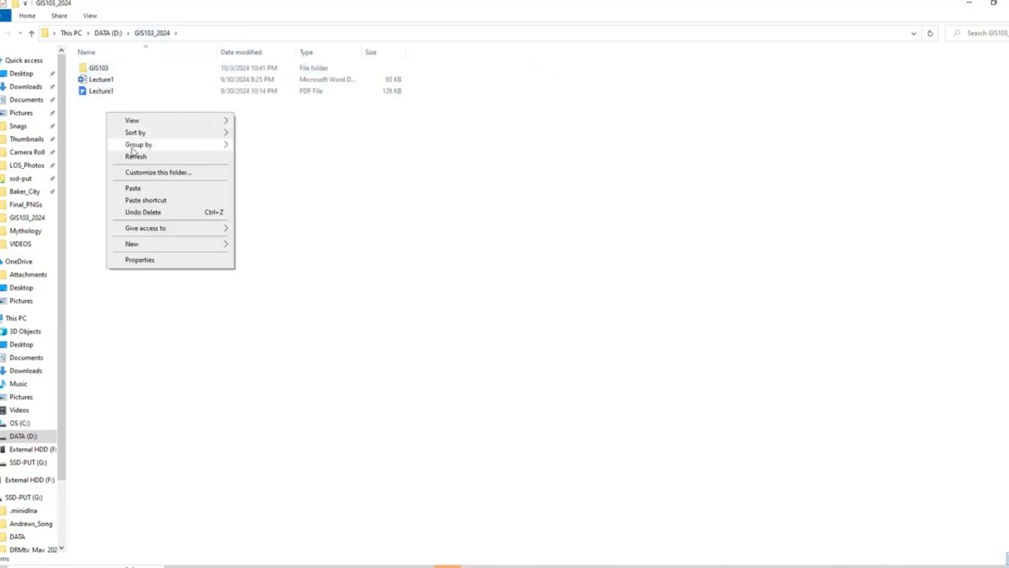
pyautogui.click(135, 188)
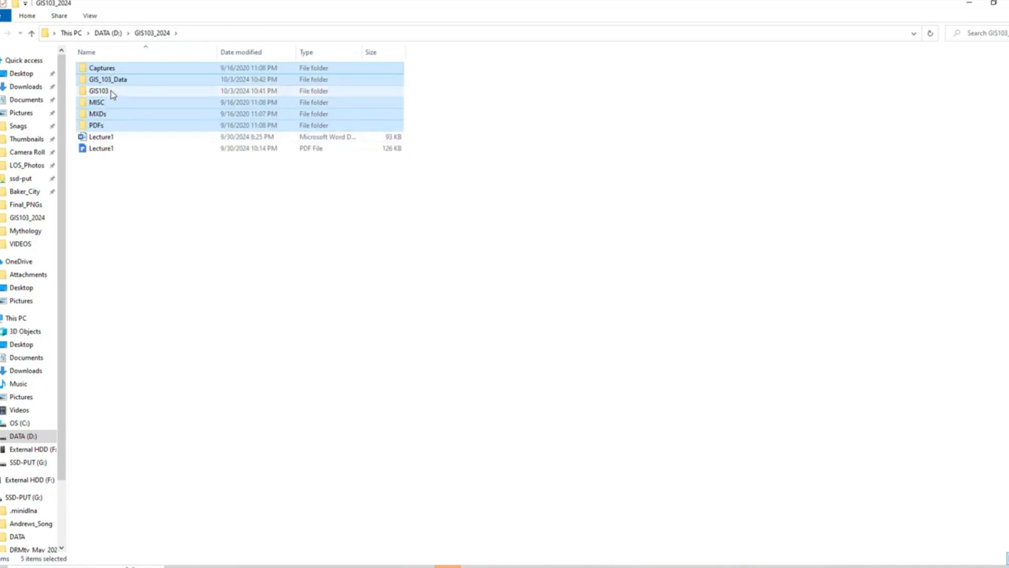
# Delete the extracted GIS103 folder and the MXDs folder from GIS103_2024.
pyautogui.click(112, 93)
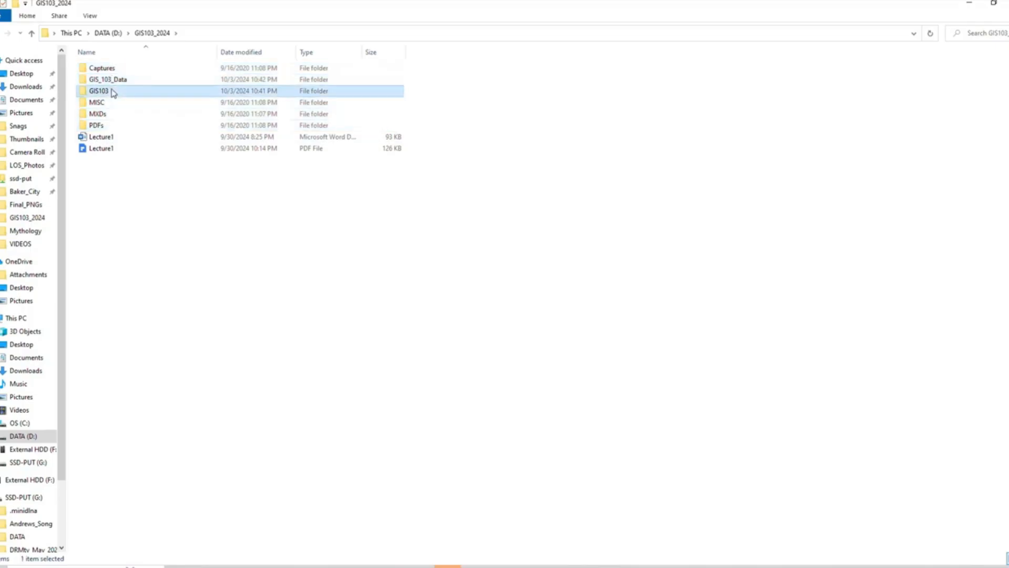
pyautogui.press('Delete')
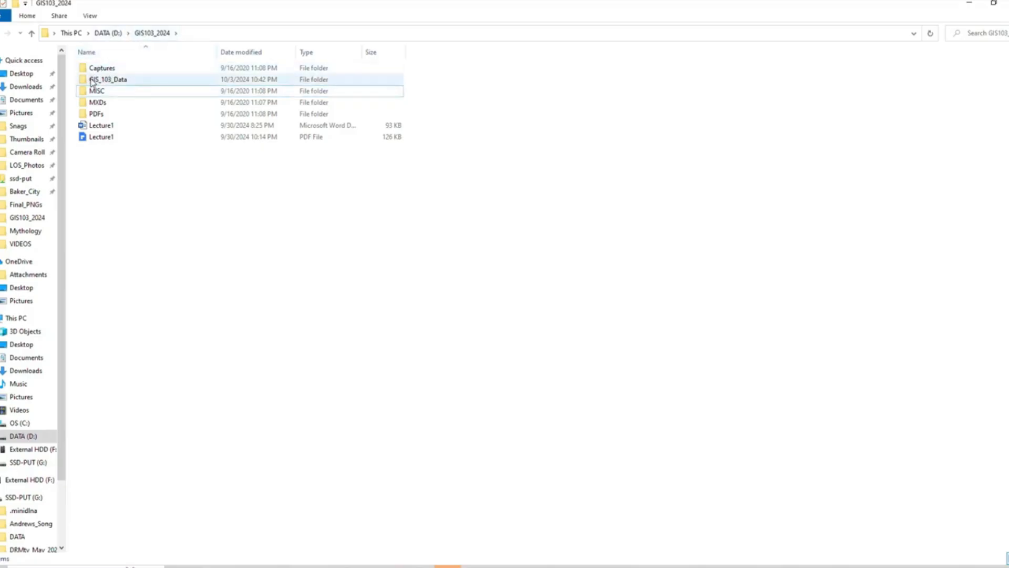
pyautogui.moveTo(114, 85)
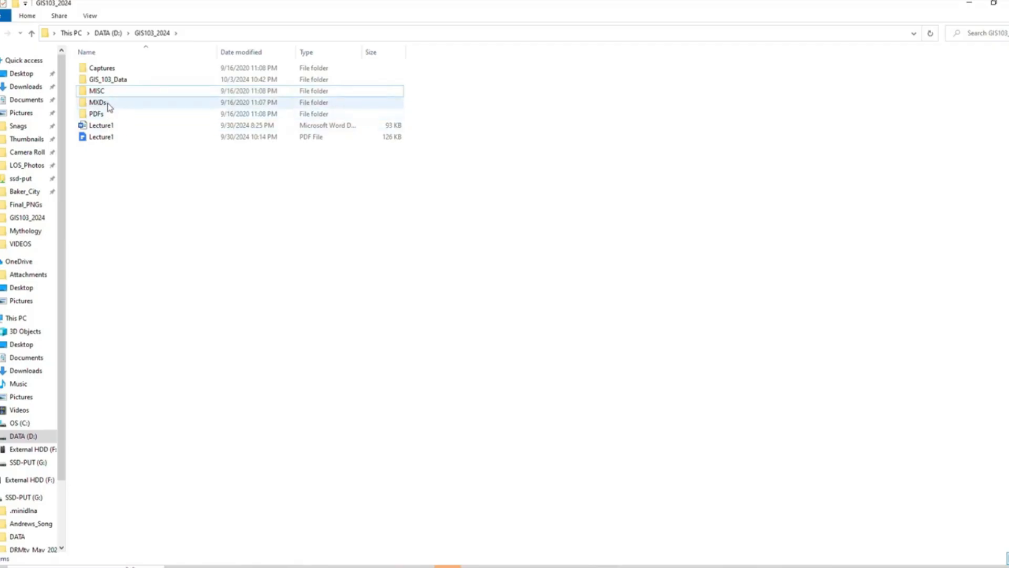
pyautogui.click(108, 104)
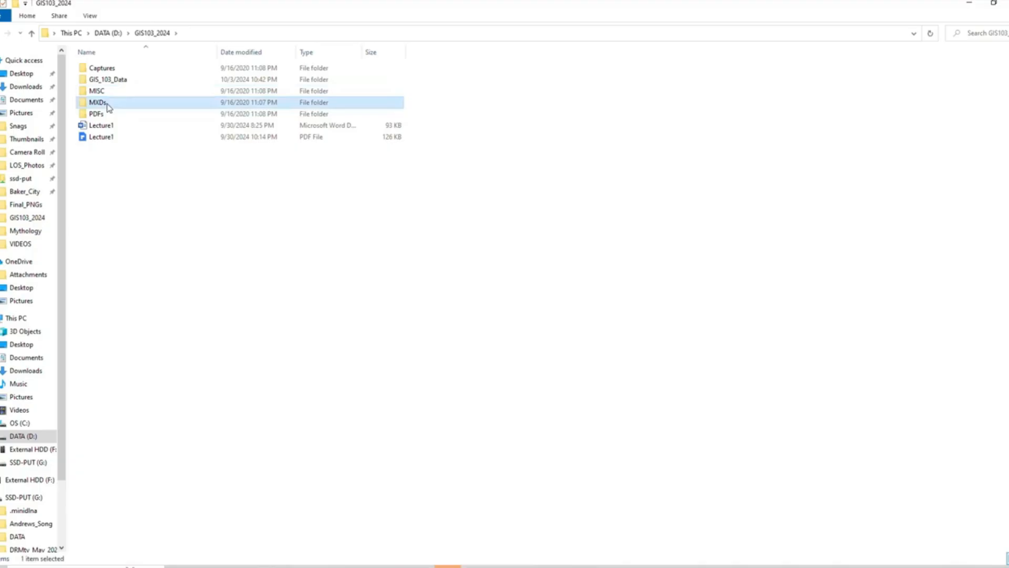
pyautogui.press('Delete')
pyautogui.click(109, 103)
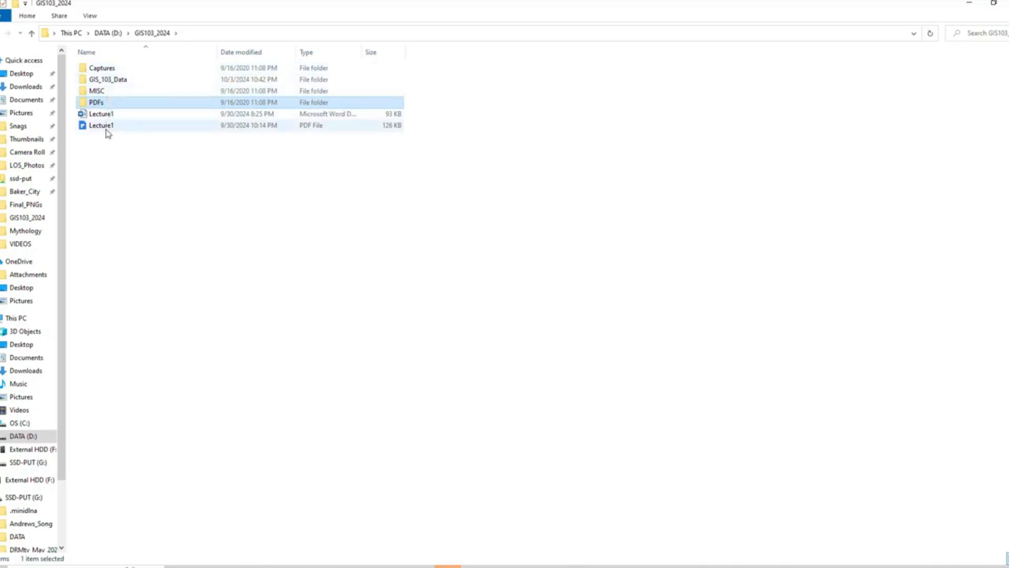
# Create a new folder named Results in the GIS103_2024 folder.
pyautogui.rightClick(101, 147)
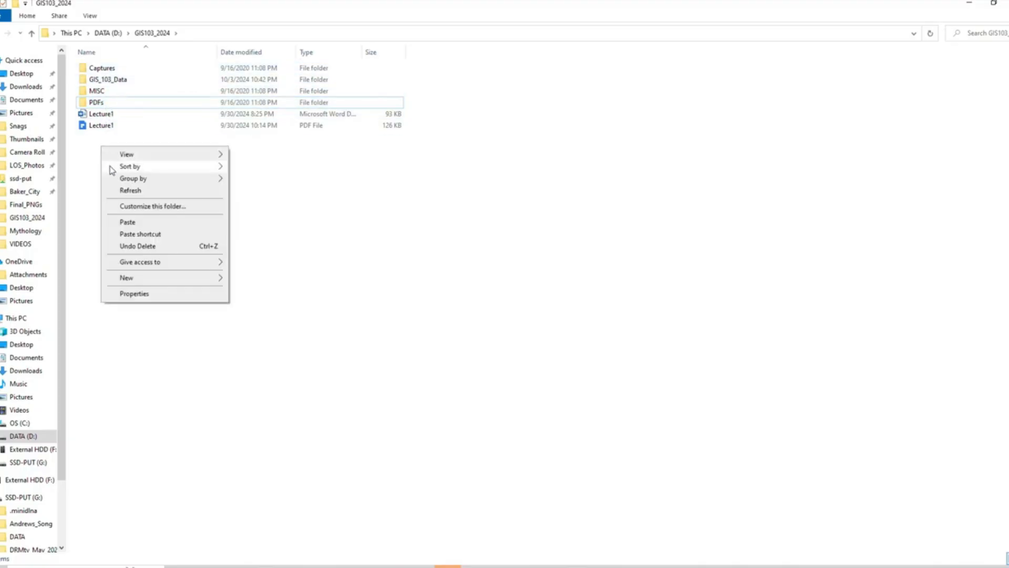
pyautogui.rightClick(83, 157)
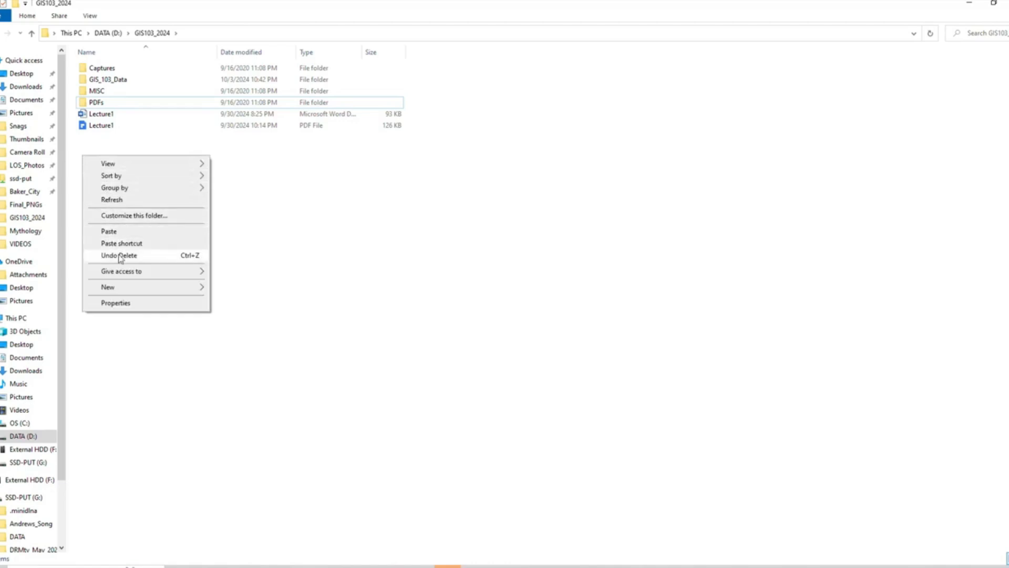
pyautogui.moveTo(122, 290)
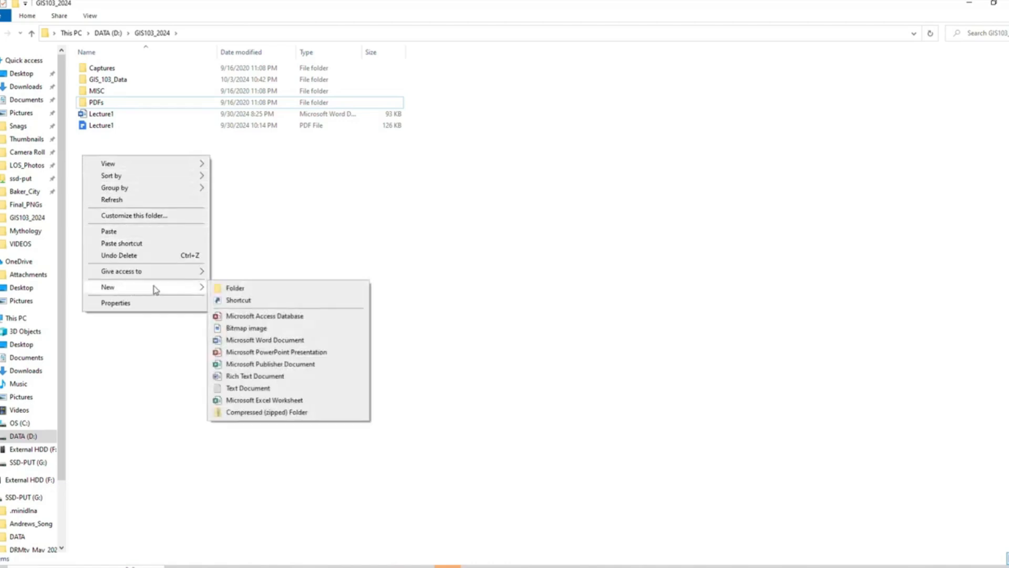
pyautogui.click(232, 289)
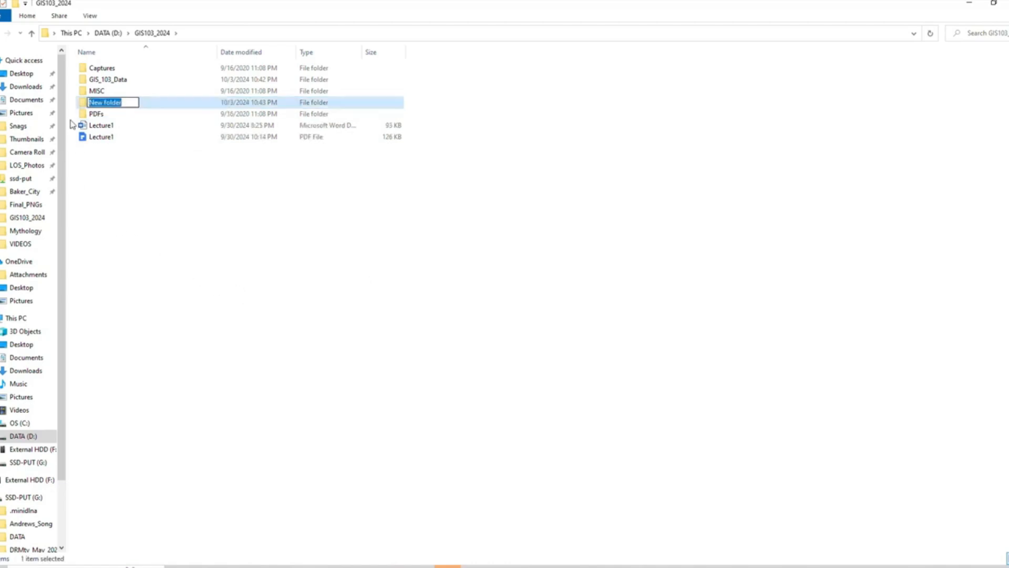
pyautogui.write('Results')
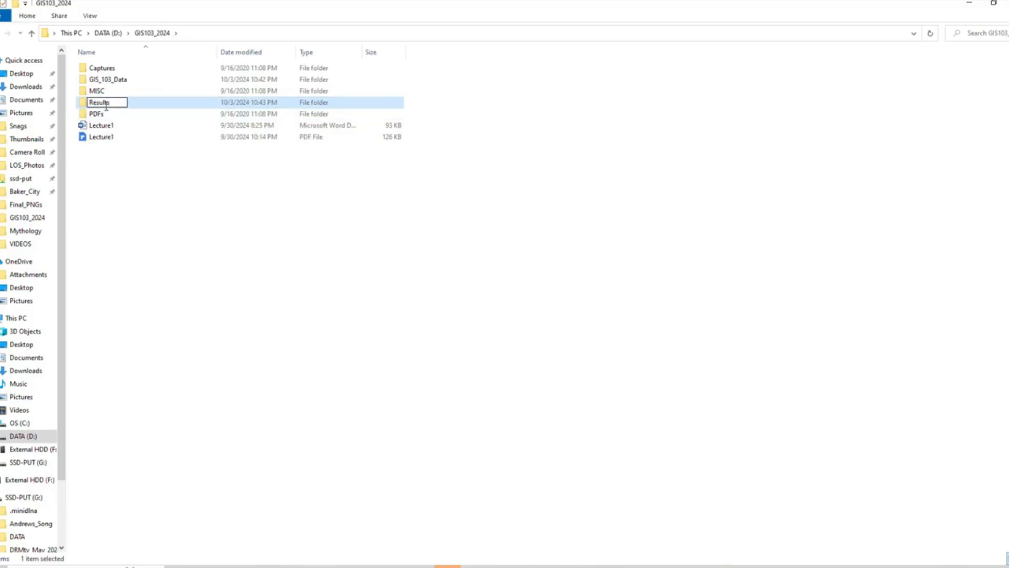
pyautogui.click(97, 162)
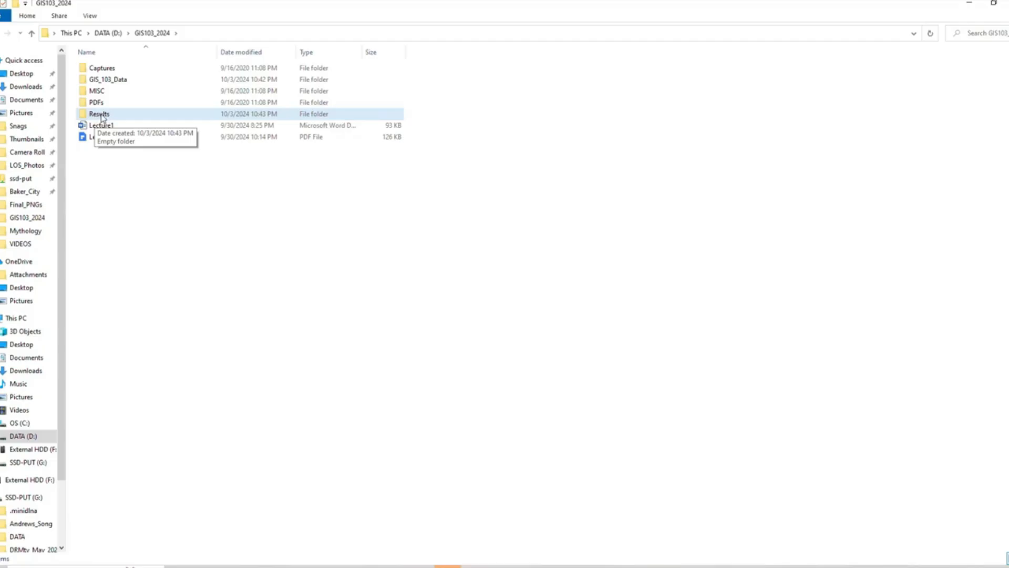
# Create a new folder named Week_1_2 inside the Results folder.
pyautogui.doubleClick(101, 115)
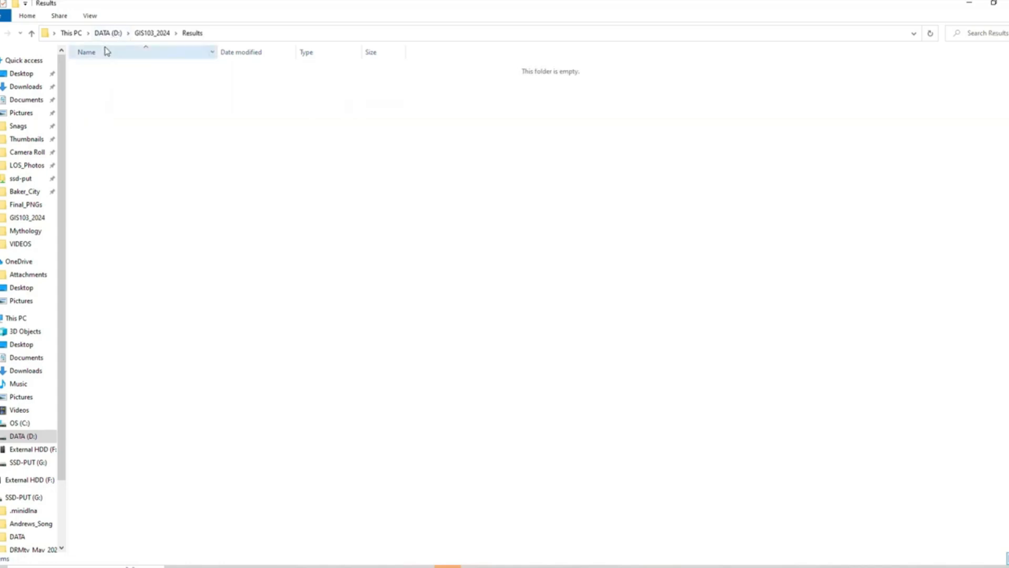
pyautogui.rightClick(109, 90)
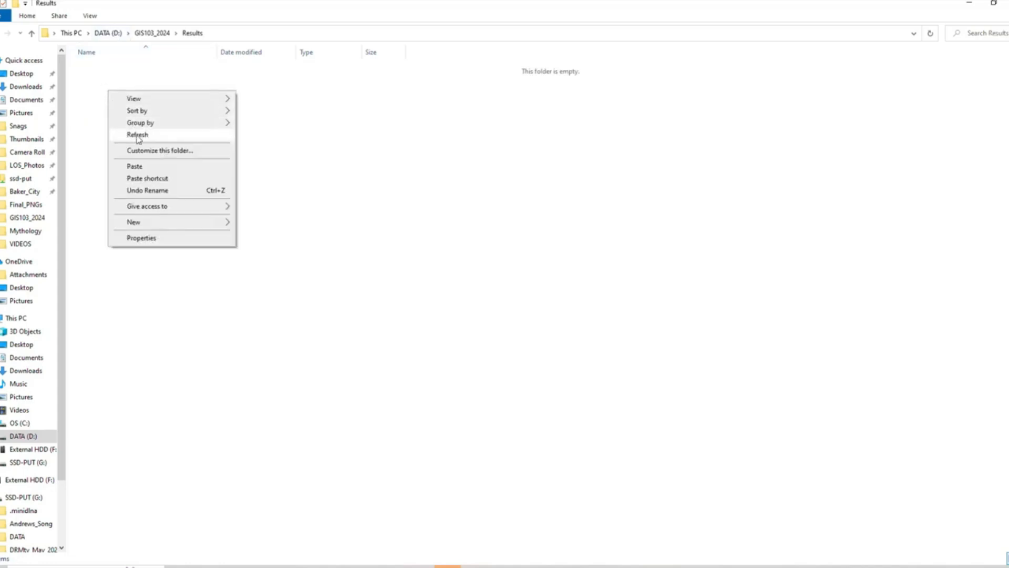
pyautogui.moveTo(149, 228)
pyautogui.click(260, 223)
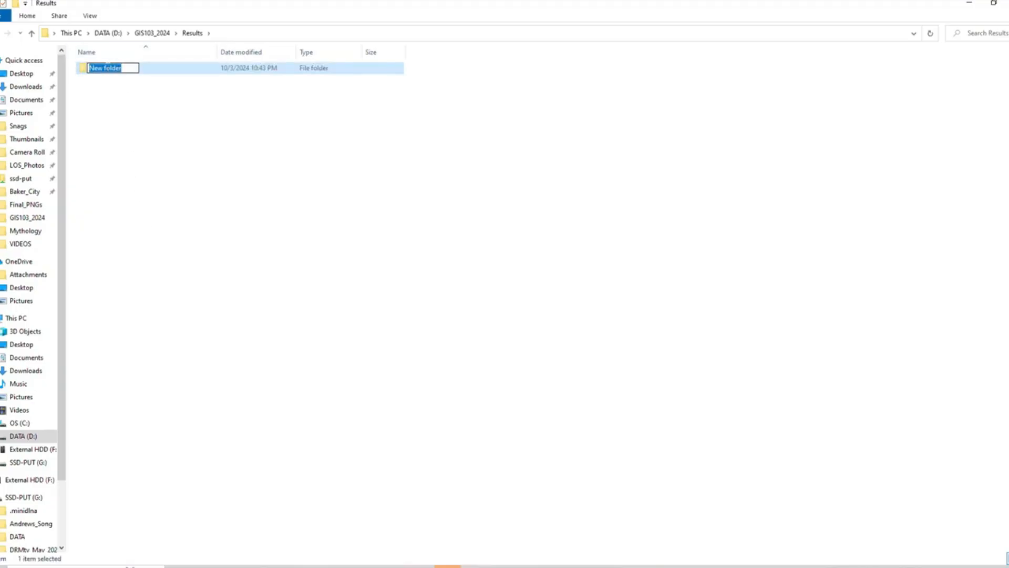
pyautogui.write('Week_1_2')
pyautogui.click(105, 92)
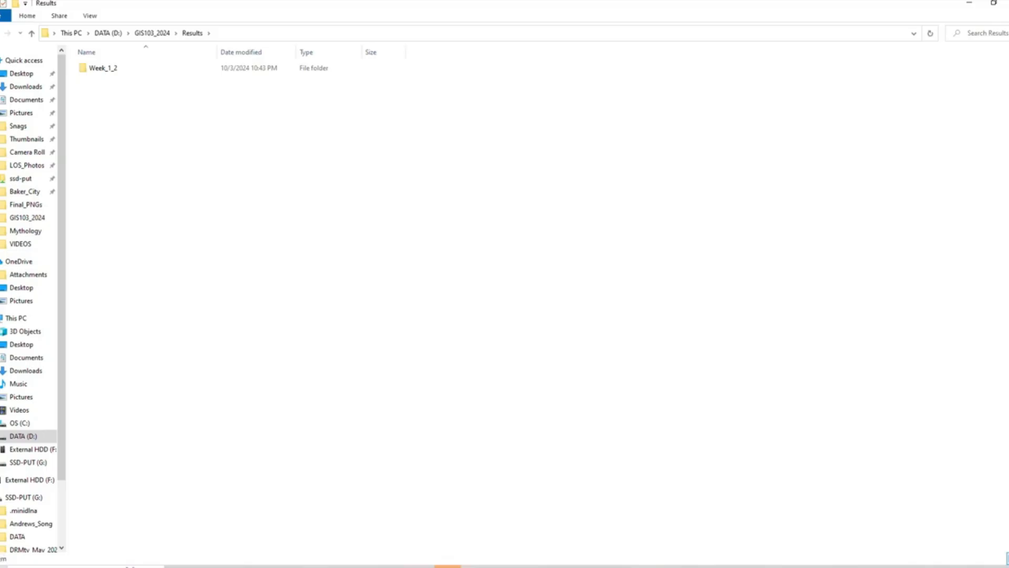
# Search the computer for ArcGIS and launch ArcGIS Pro.
pyautogui.press('super')
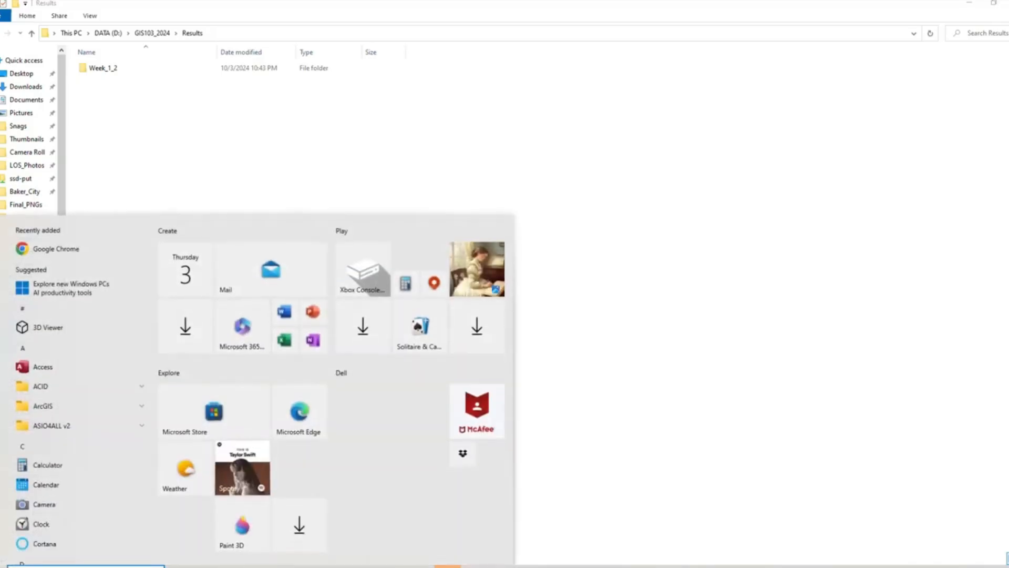
pyautogui.write('ar')
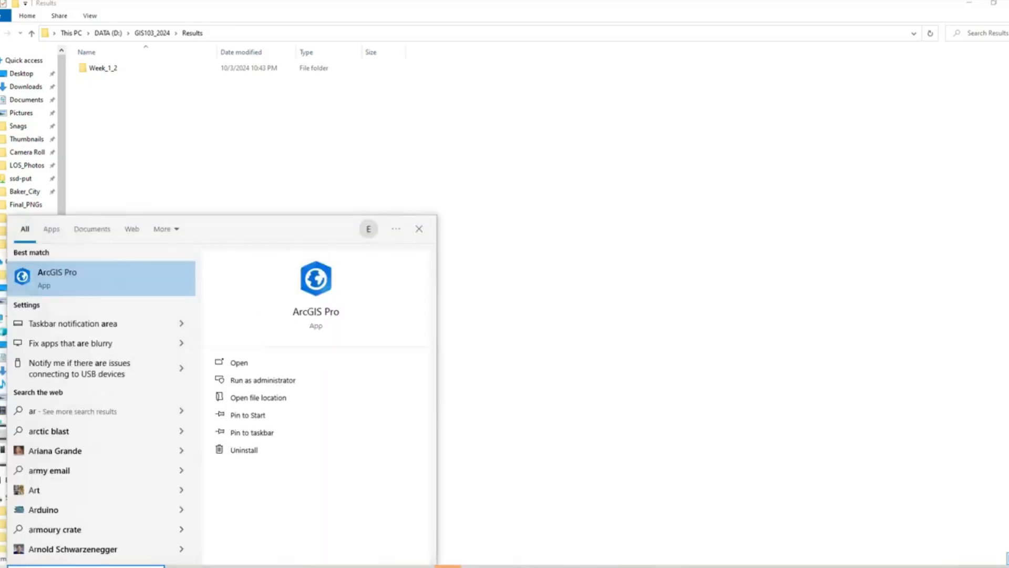
pyautogui.write('cgis')
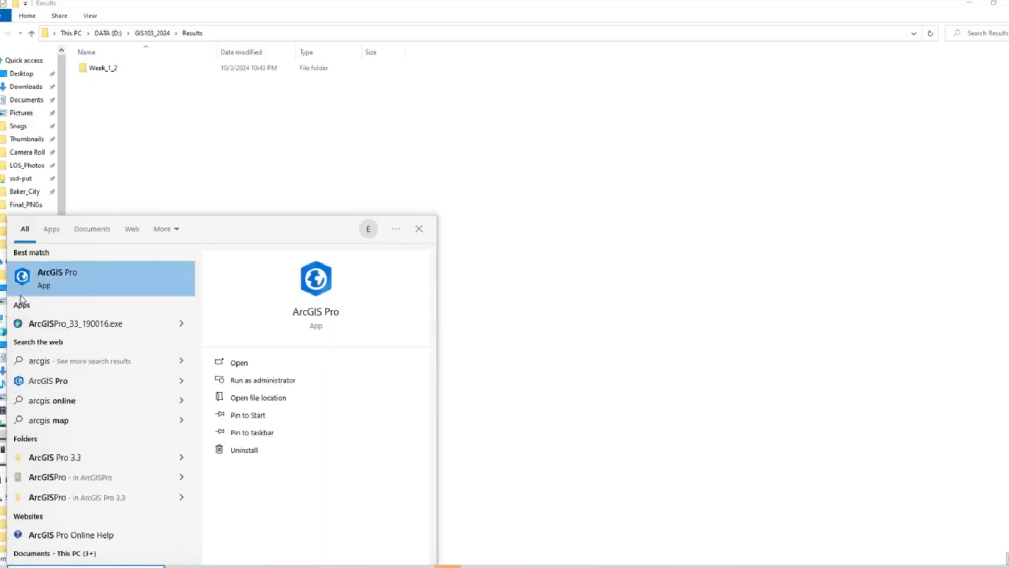
pyautogui.click(49, 284)
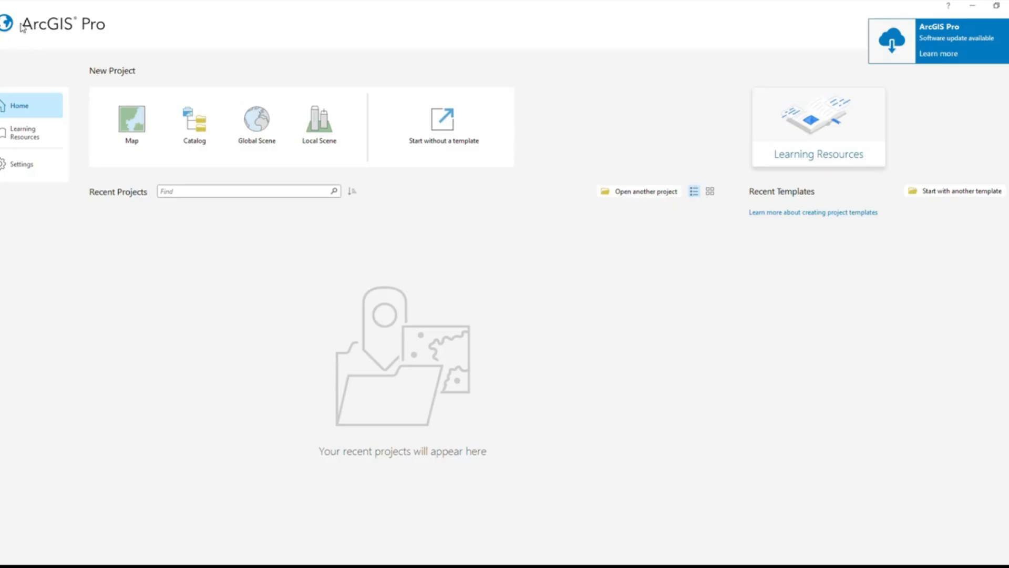
# Set the application theme to Dark in the general options, apply it and close ArcGIS Pro for a restart.
pyautogui.click(16, 167)
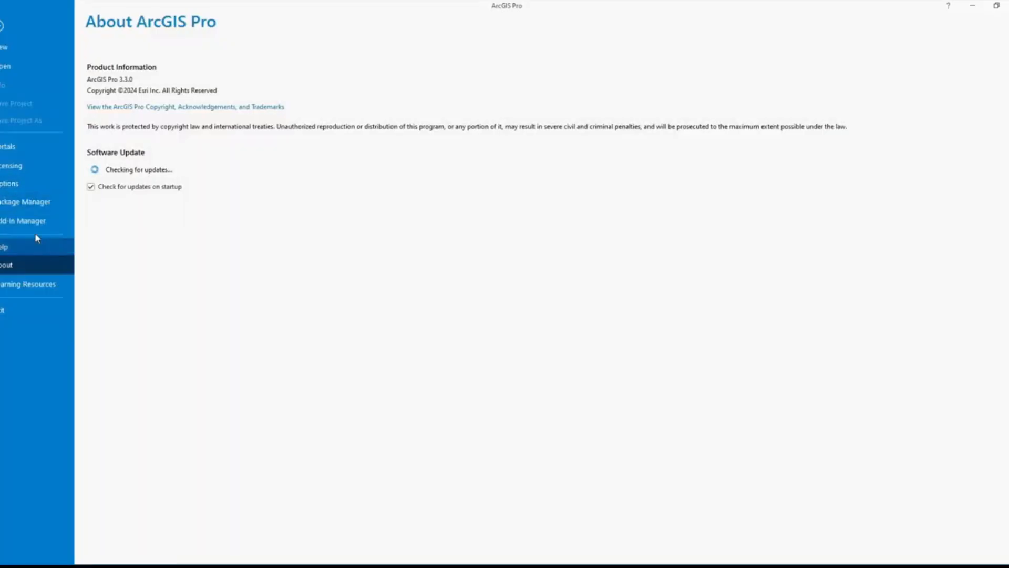
pyautogui.click(20, 184)
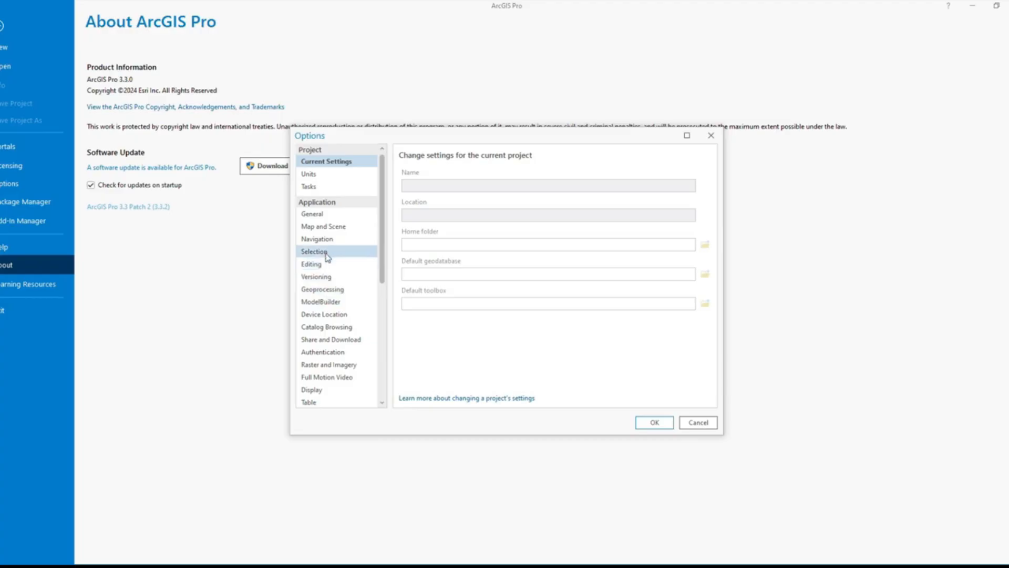
pyautogui.click(323, 216)
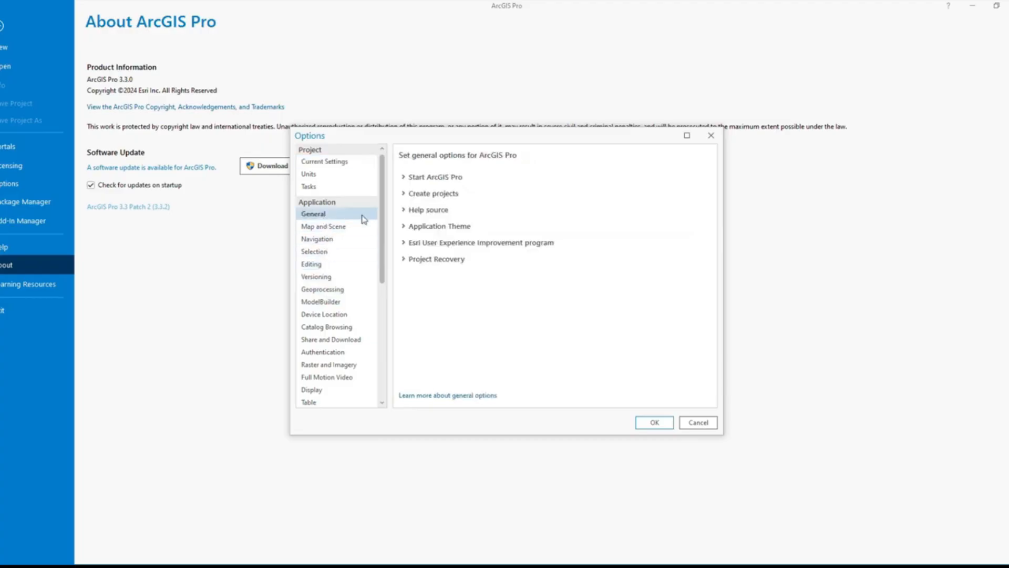
pyautogui.click(451, 227)
pyautogui.click(438, 245)
pyautogui.click(434, 261)
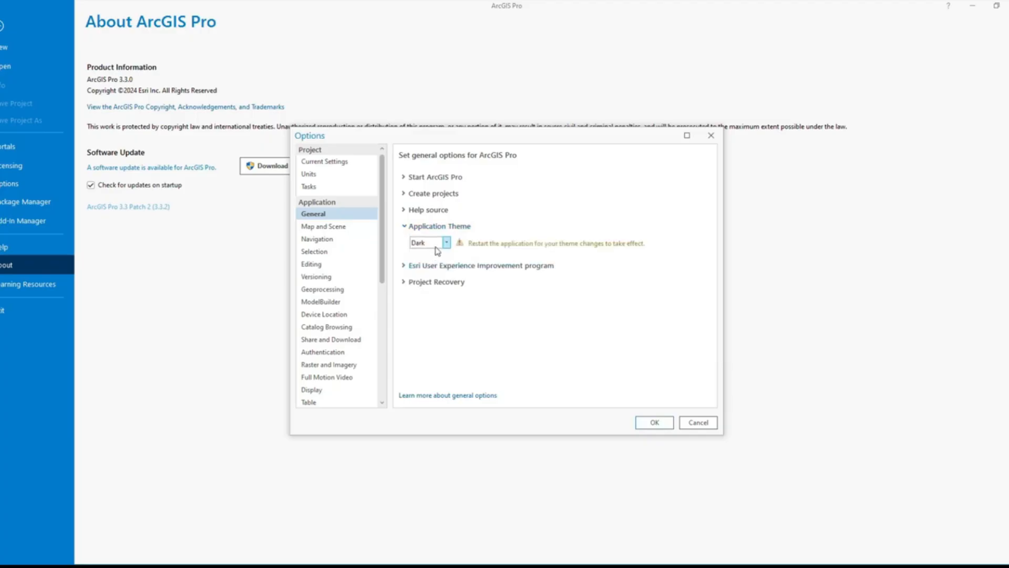
pyautogui.click(653, 426)
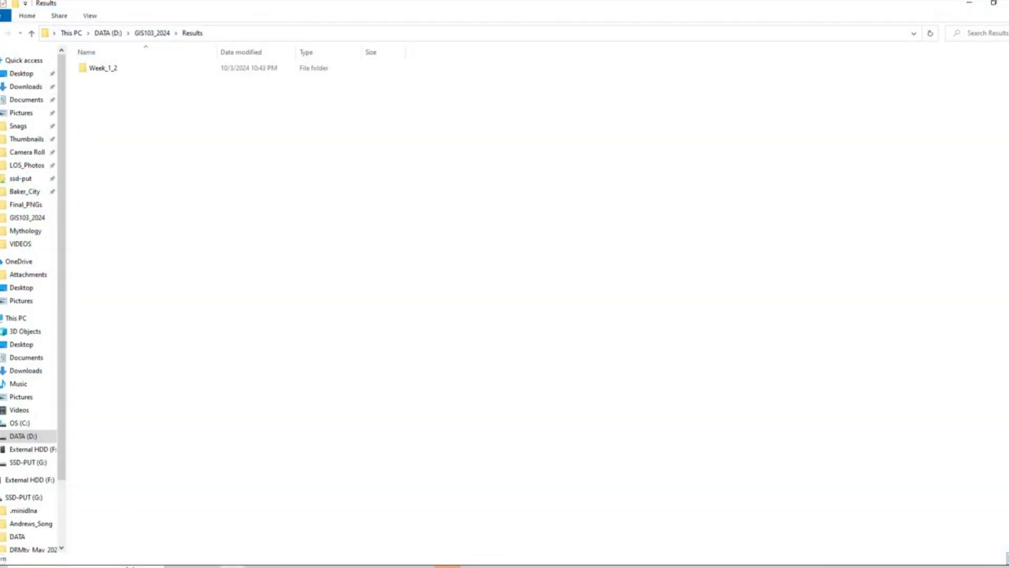
# Relaunch ArcGIS Pro from the Windows search.
pyautogui.press('super')
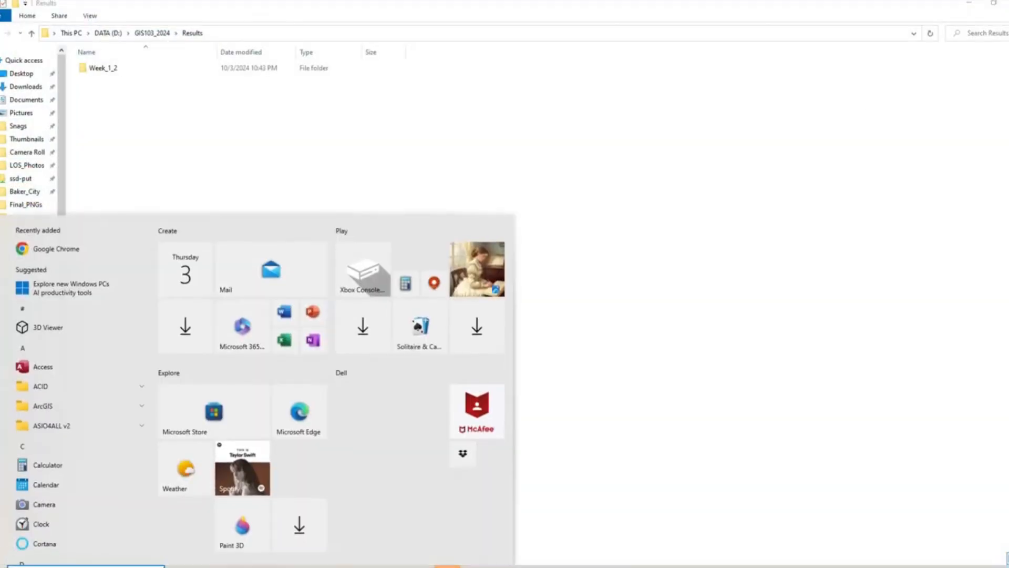
pyautogui.write('==')
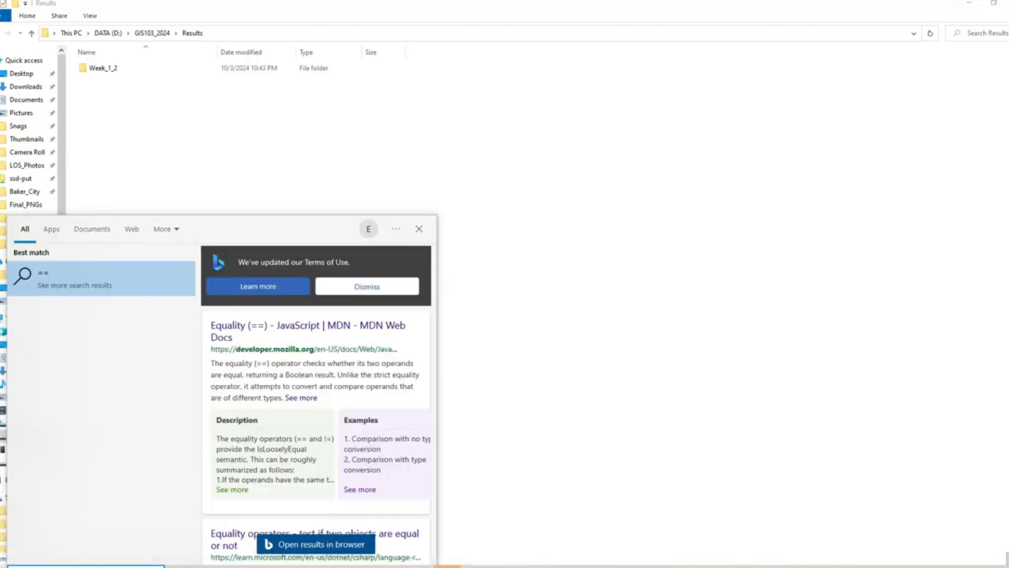
pyautogui.press('BackSpace')
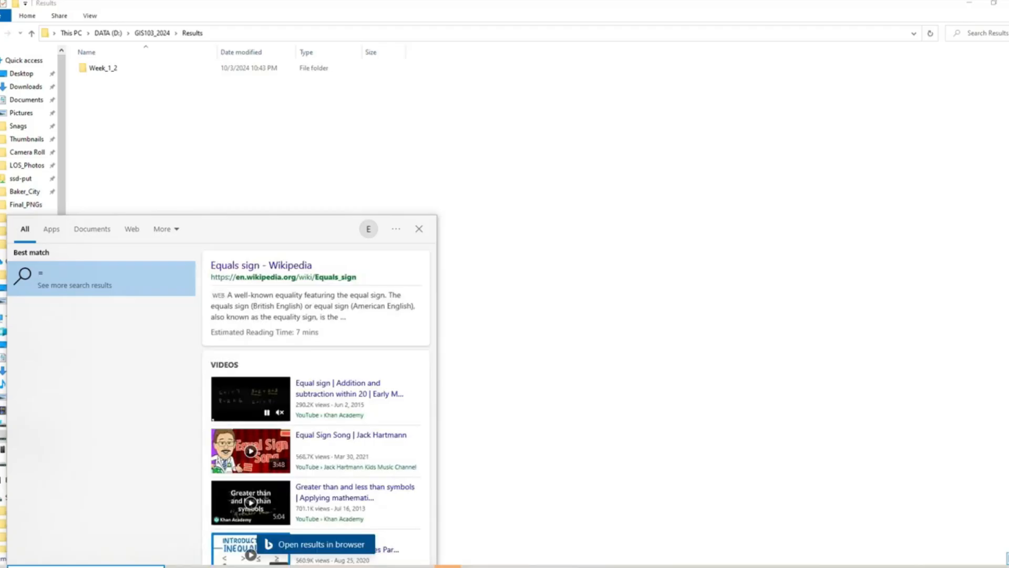
pyautogui.press('BackSpace')
pyautogui.write('arcgi')
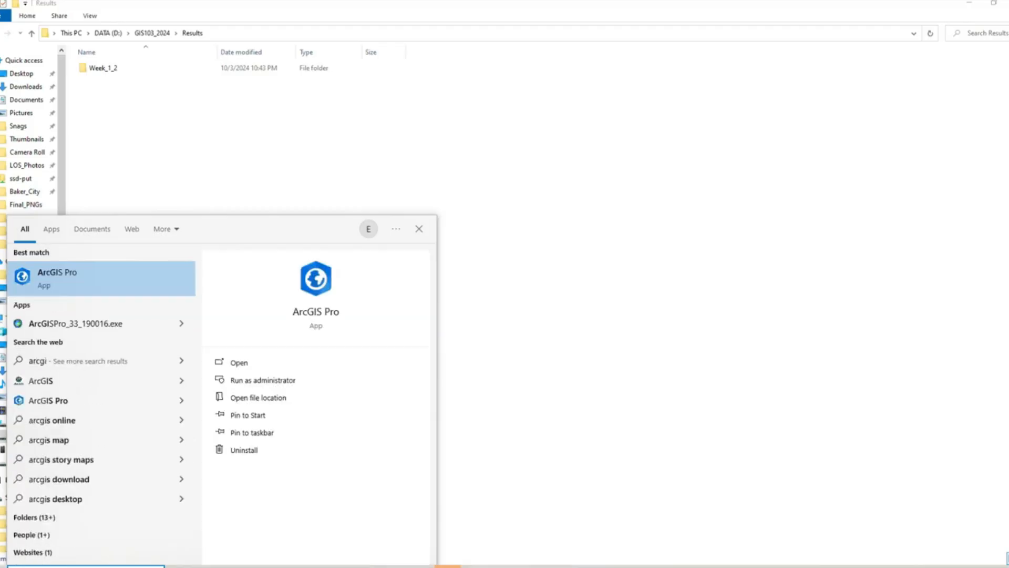
pyautogui.press('Return')
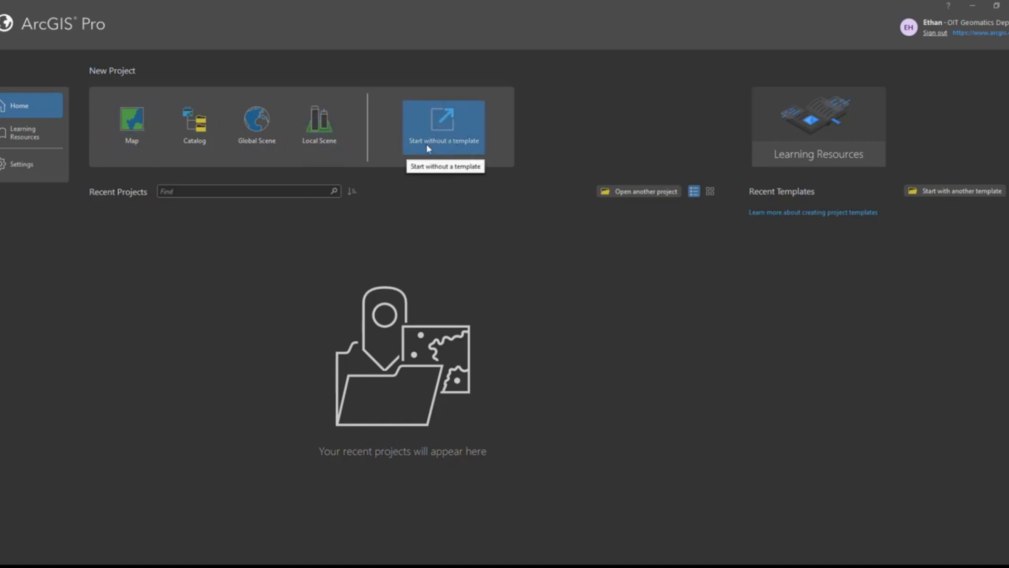
# Start a new project without a template and close the Geoprocessing pane so only Catalog stays docked there.
pyautogui.click(467, 139)
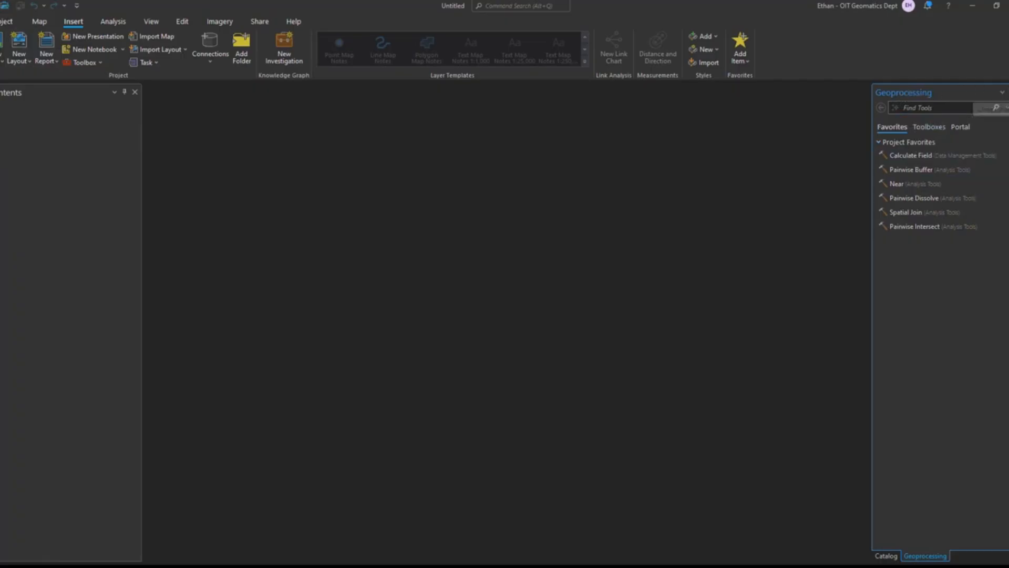
pyautogui.click(1008, 92)
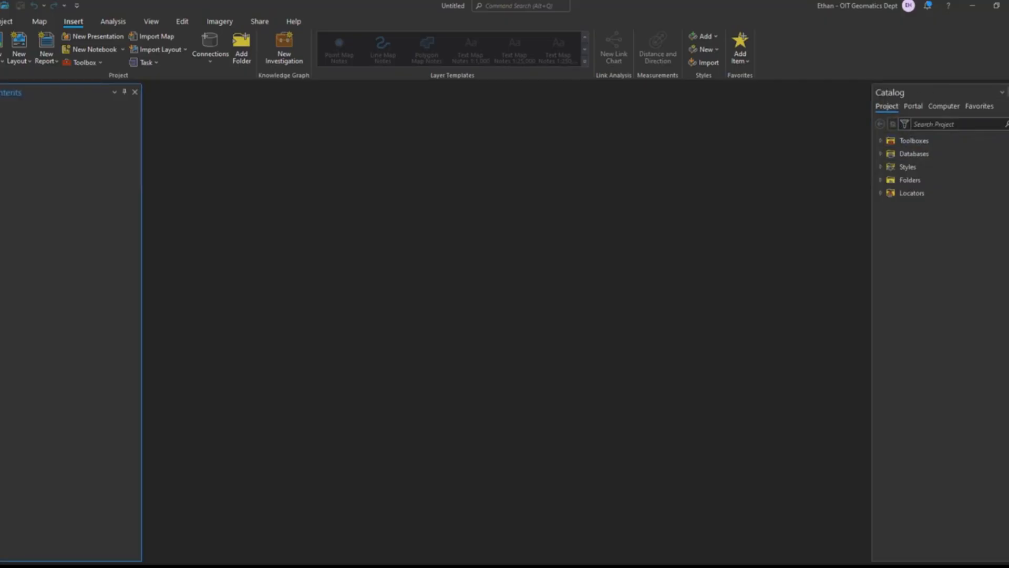
# Unpin the Catalog pane so it auto-hides, and pin it back in place.
pyautogui.click(1007, 92)
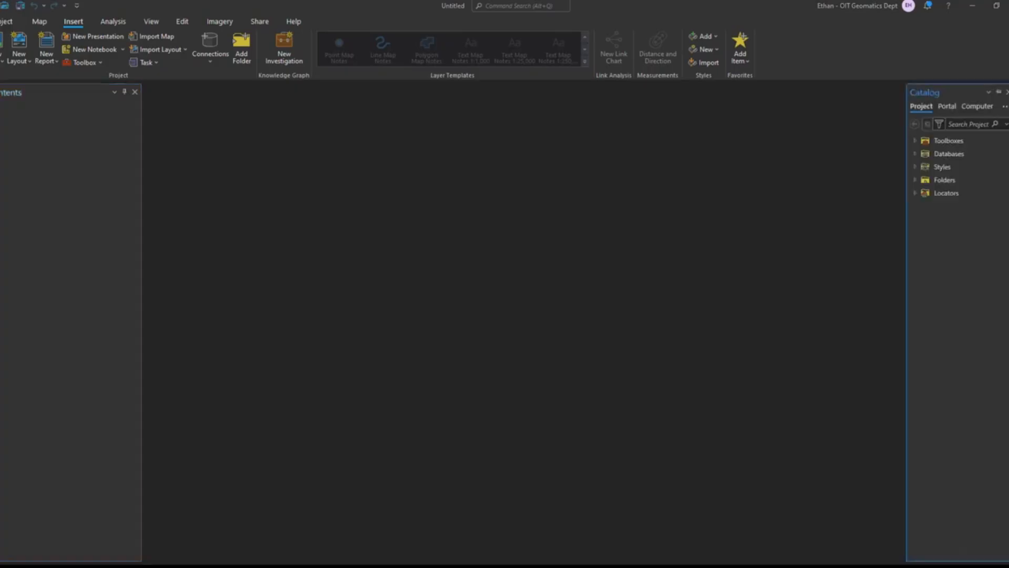
pyautogui.click(999, 92)
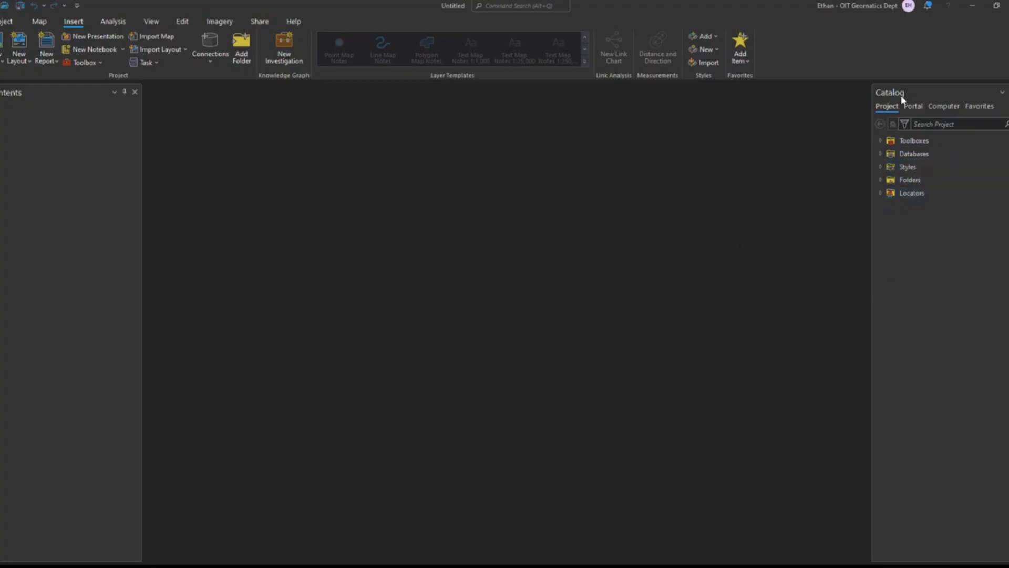
pyautogui.click(896, 143)
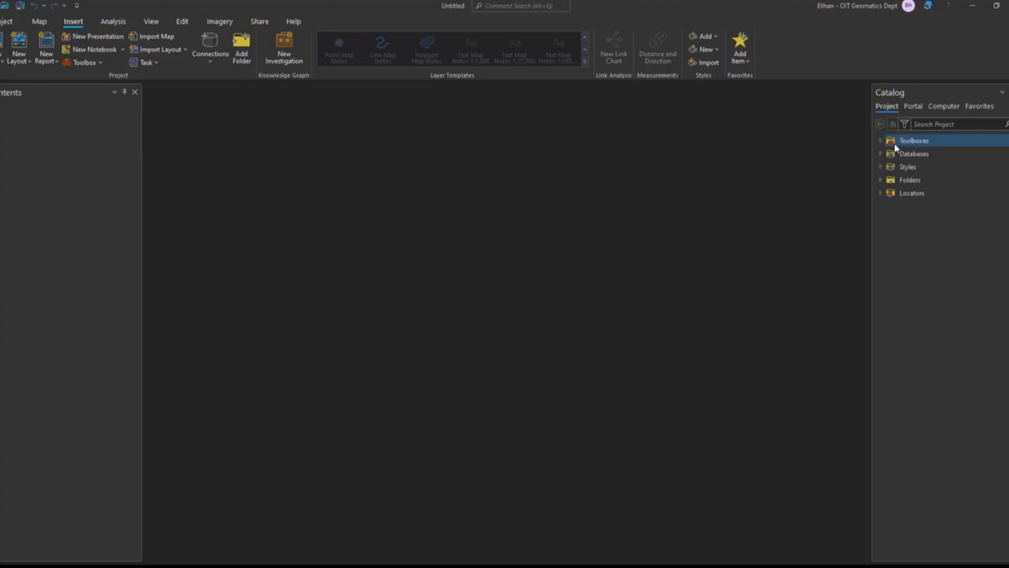
pyautogui.click(906, 180)
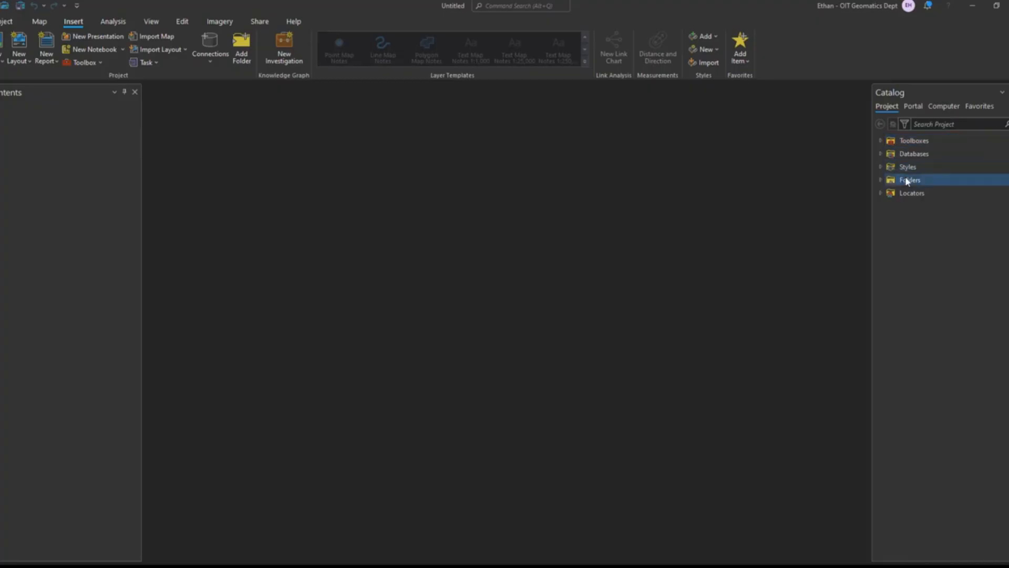
pyautogui.click(911, 145)
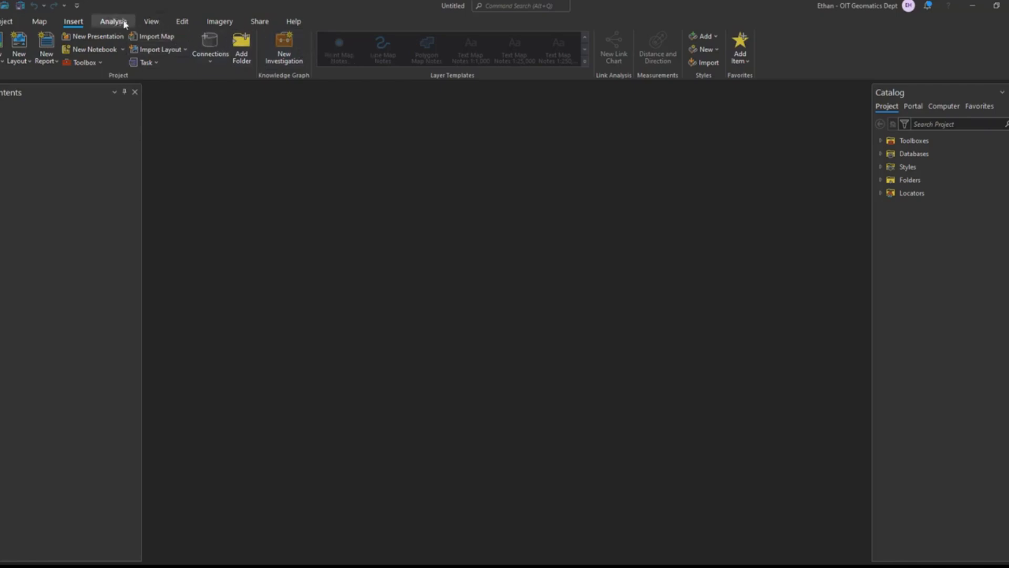
pyautogui.click(28, 22)
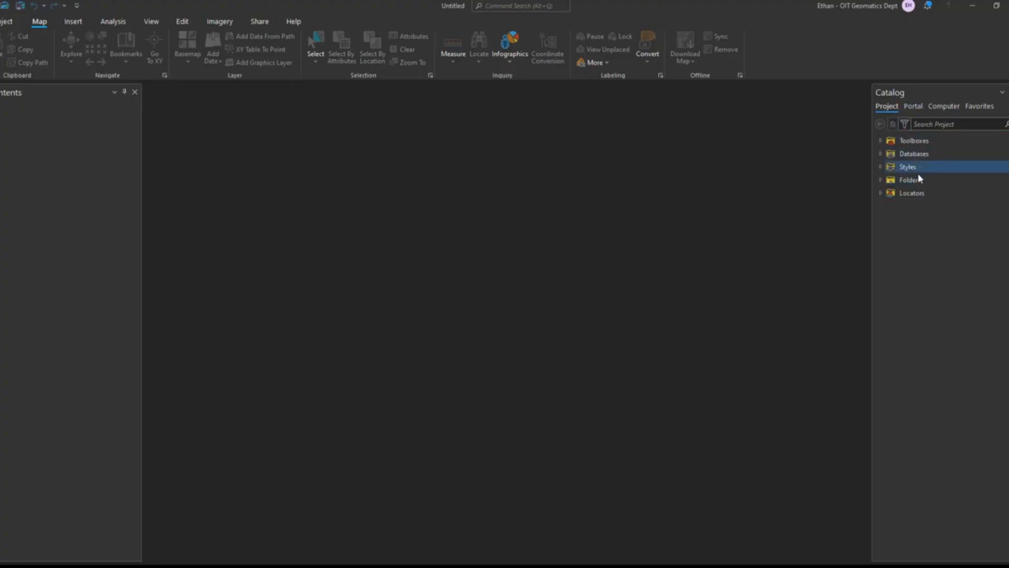
# Add a folder connection to GIS103_2024 on the DATA (D:) drive and expand it among the project's folders.
pyautogui.doubleClick(888, 183)
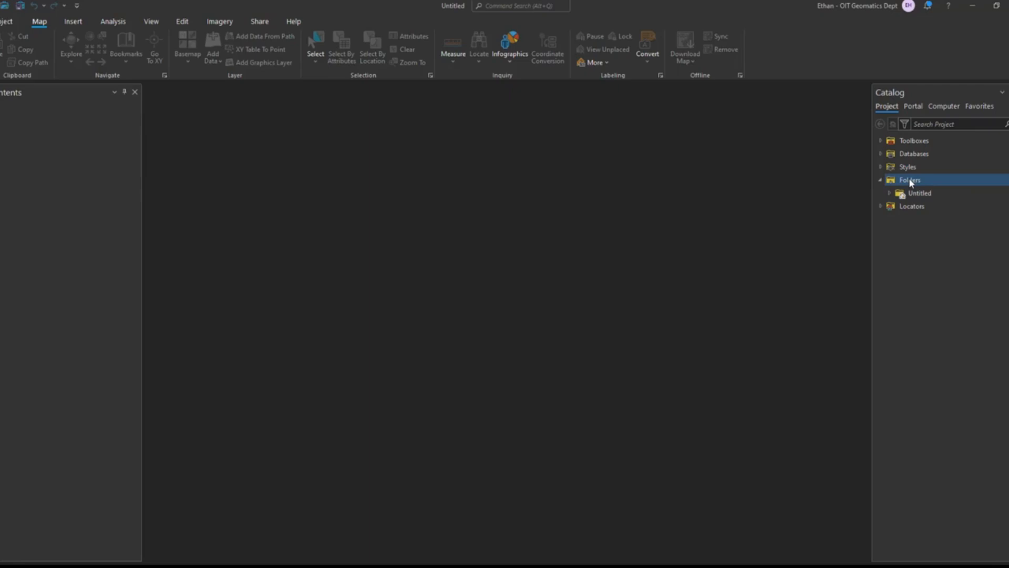
pyautogui.rightClick(910, 181)
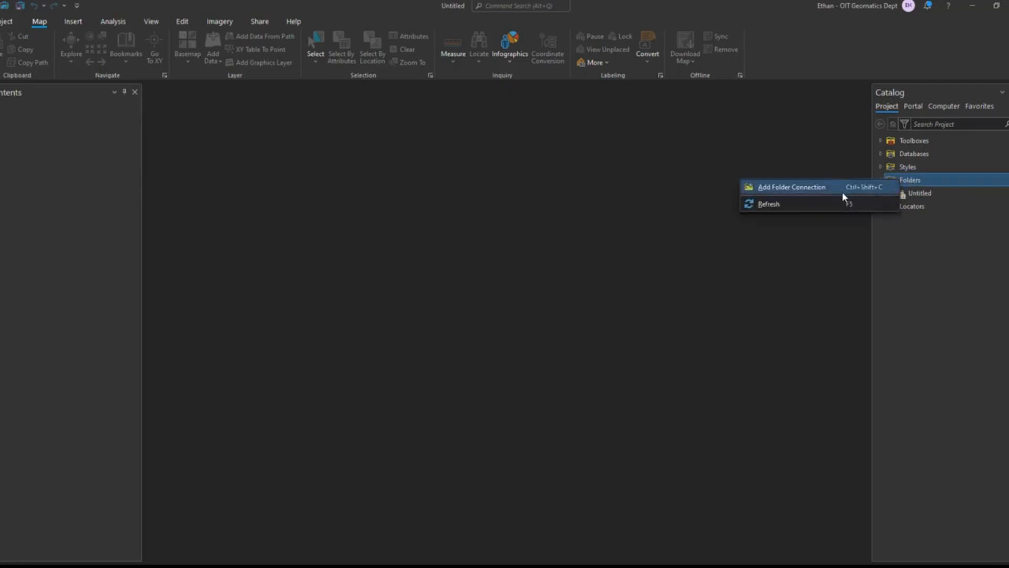
pyautogui.click(782, 189)
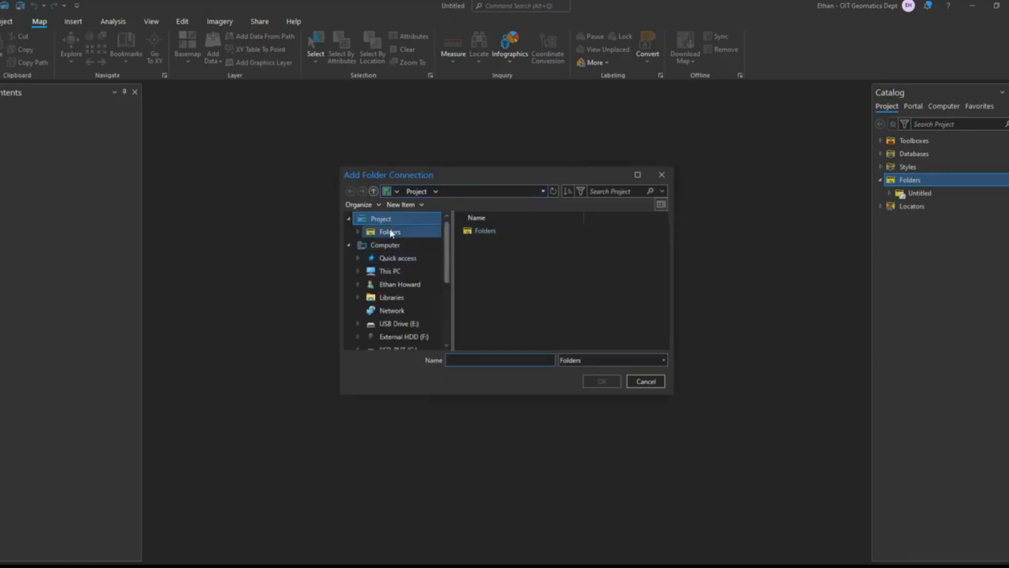
pyautogui.click(358, 272)
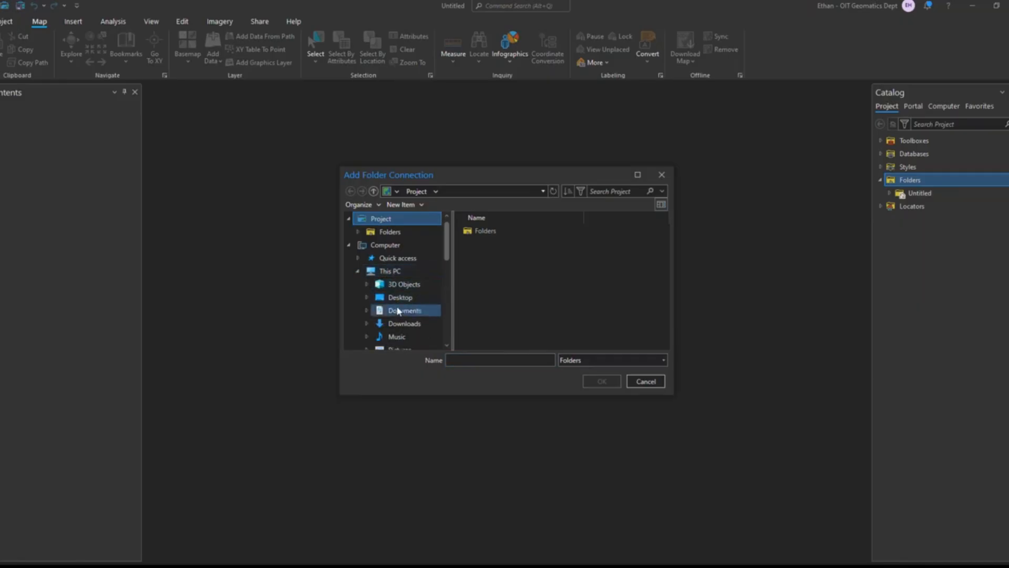
pyautogui.click(392, 271)
pyautogui.click(500, 336)
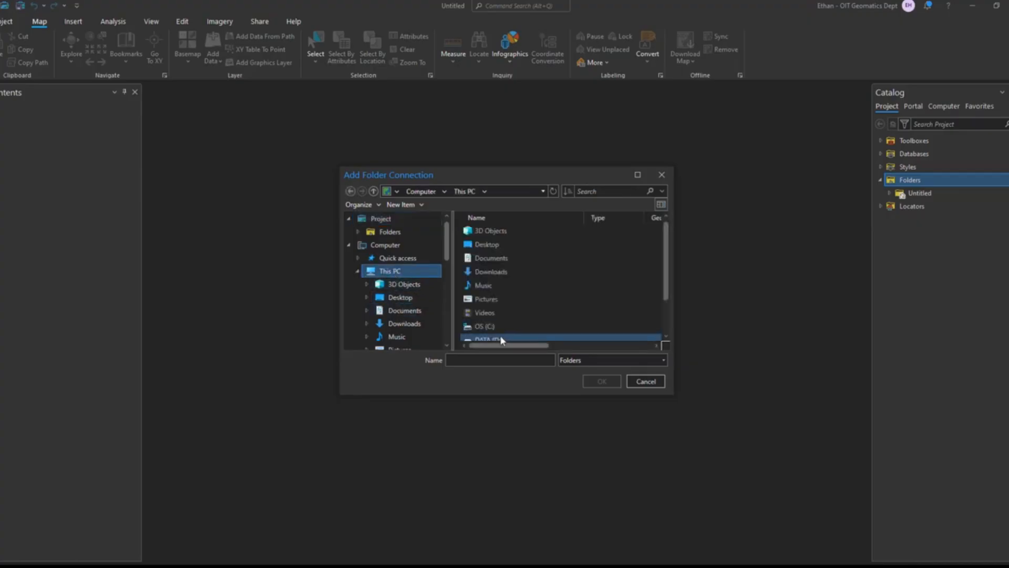
pyautogui.click(497, 299)
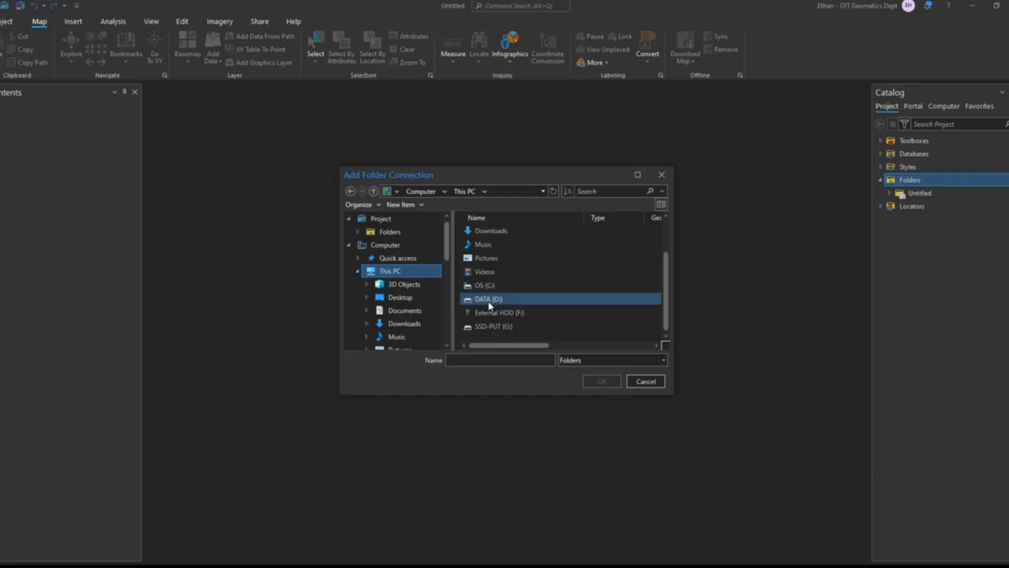
pyautogui.doubleClick(495, 302)
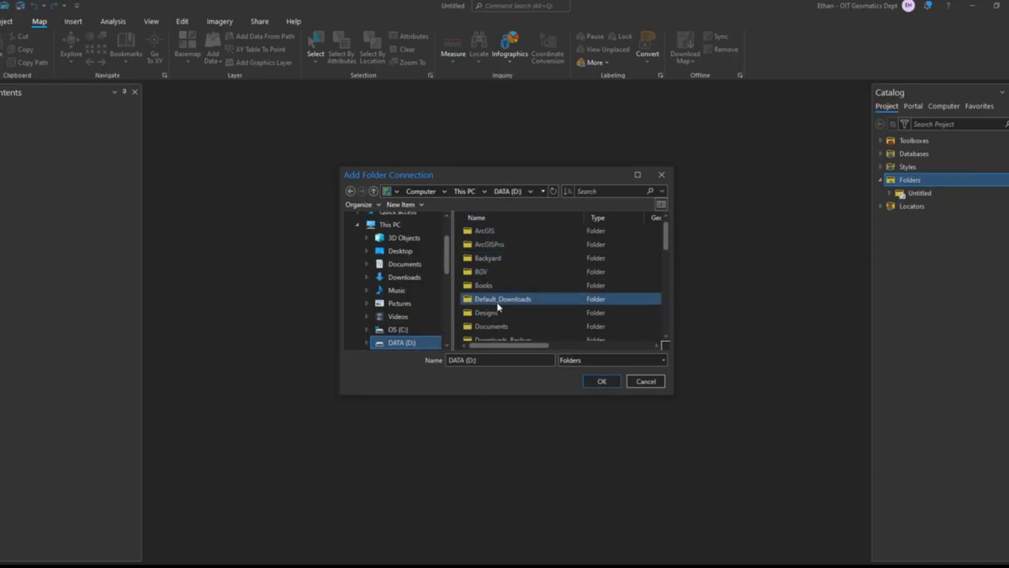
pyautogui.scroll(-1, 498, 331)
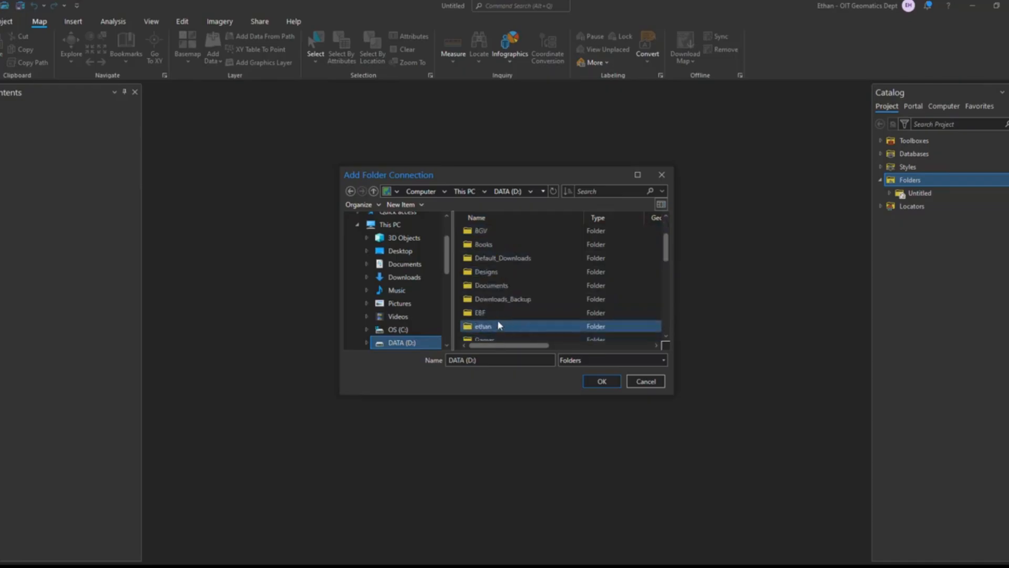
pyautogui.scroll(-1, 494, 307)
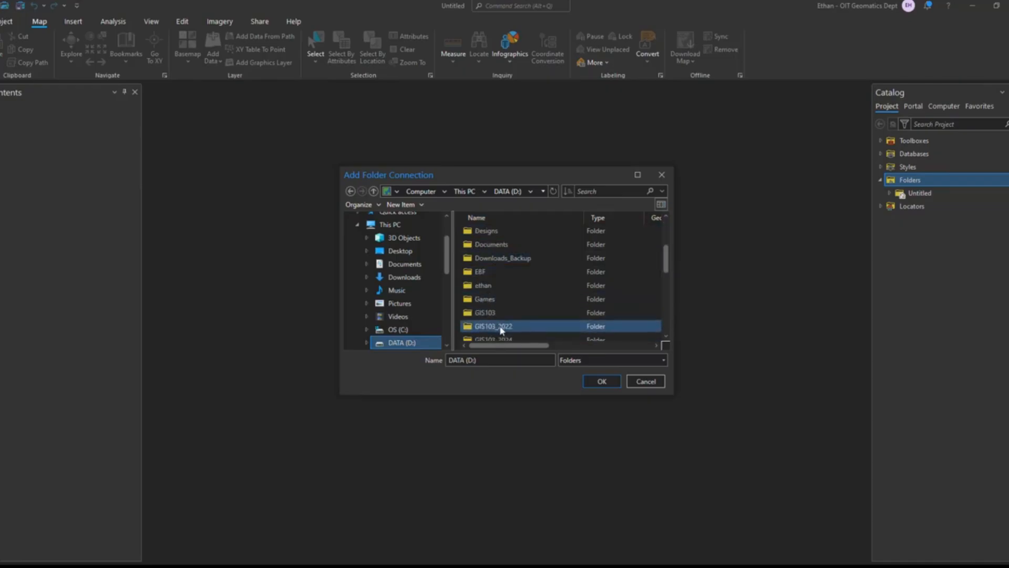
pyautogui.scroll(-1, 502, 329)
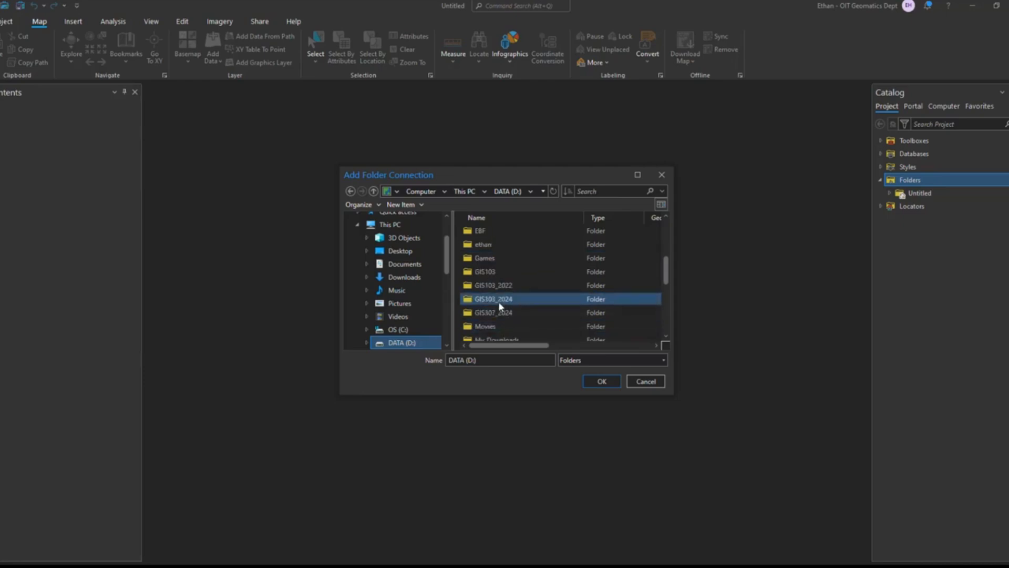
pyautogui.doubleClick(510, 299)
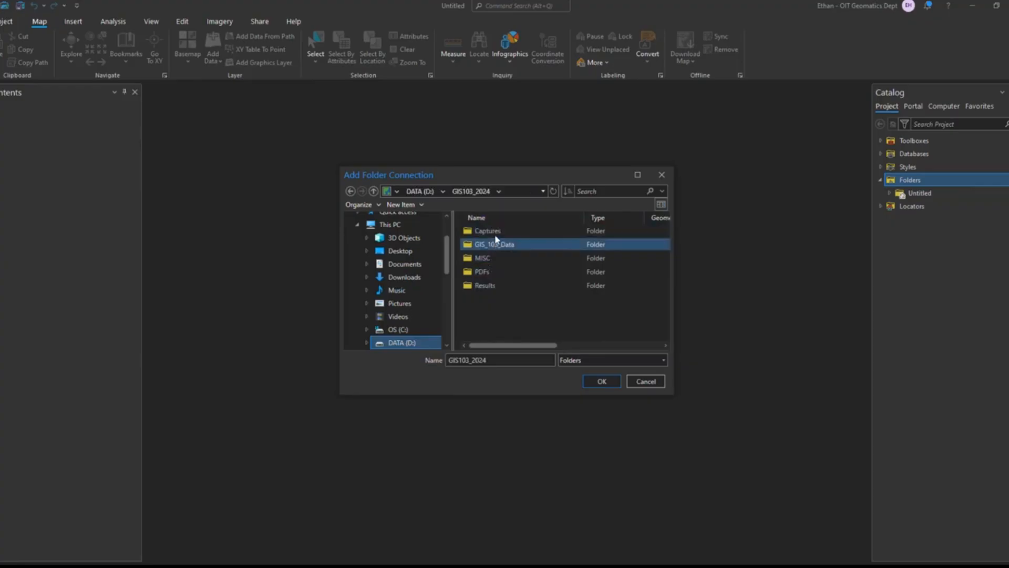
pyautogui.click(603, 383)
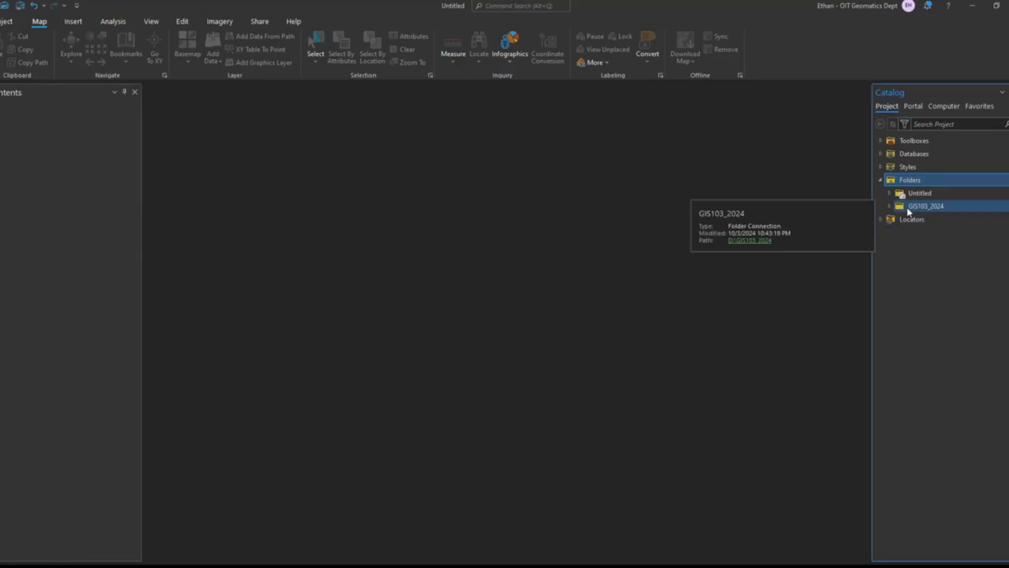
pyautogui.click(889, 206)
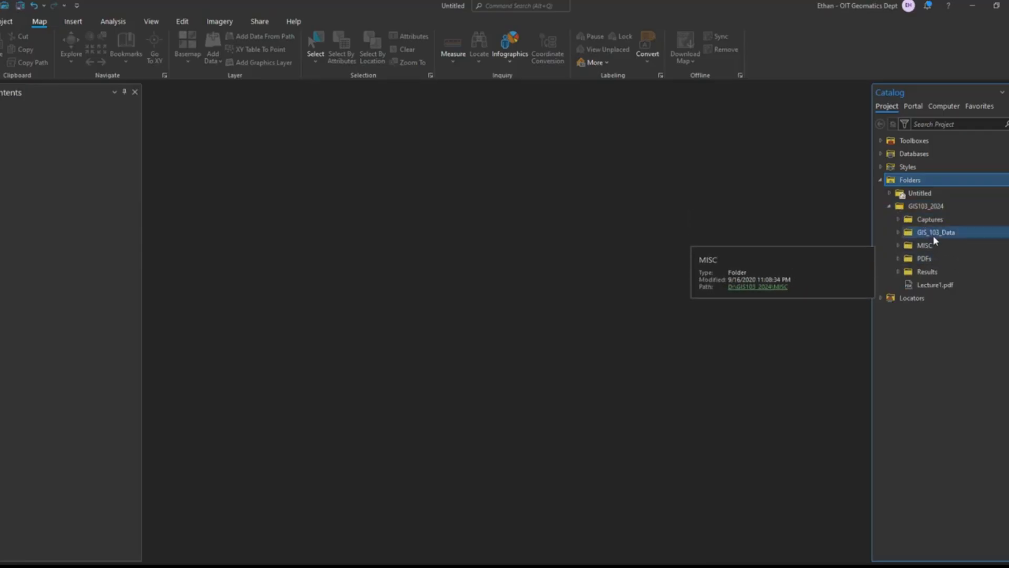
# Expand the GIS_103_Data folder and its Shapefiles subfolder in the project's GIS103_2024 connection.
pyautogui.click(898, 232)
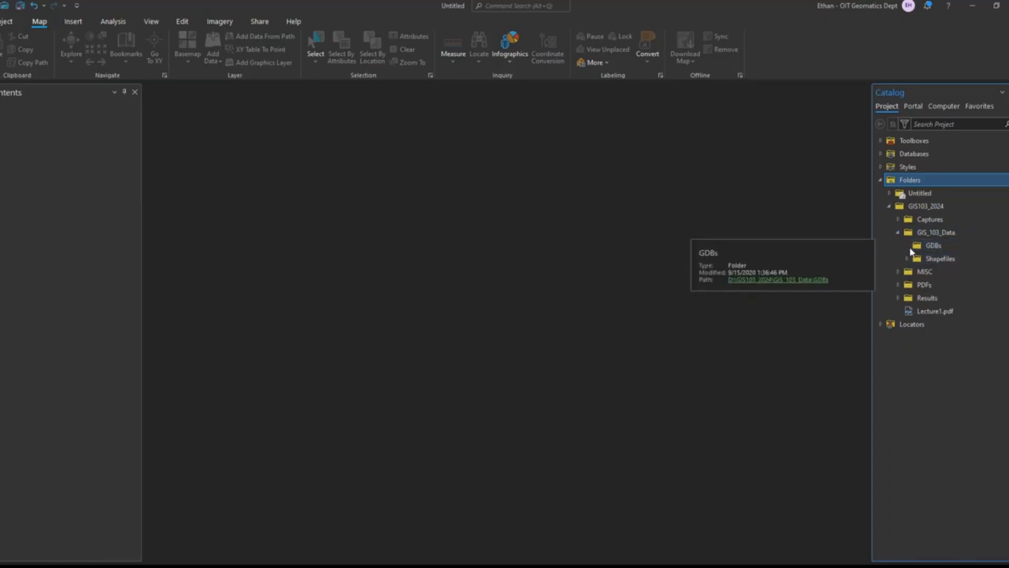
pyautogui.click(918, 261)
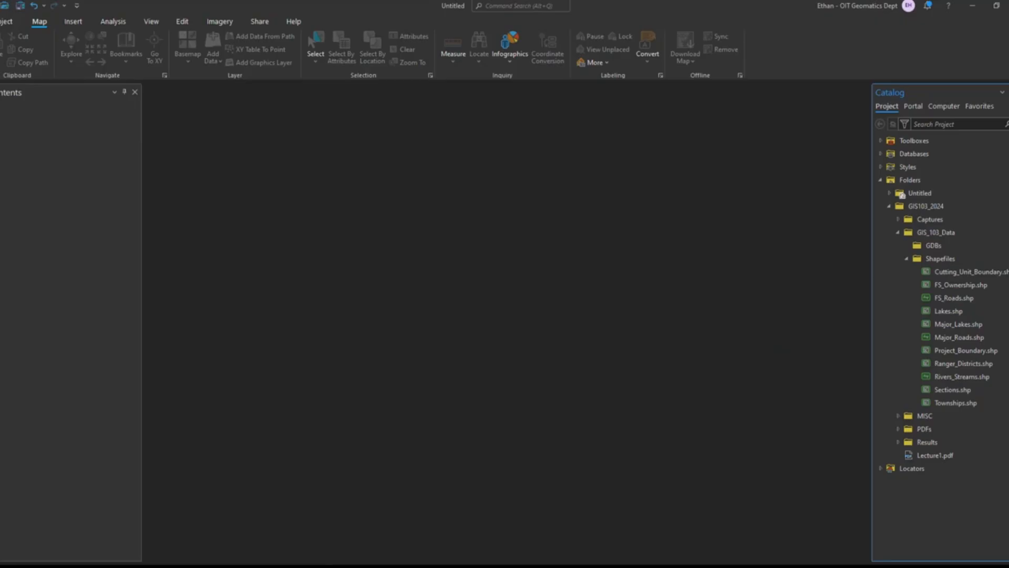
# Switch to File Explorer, examine the files in GIS103_2024\GIS_103_Data\Shapefiles for comparison with the project listing, and close the window.
pyautogui.moveTo(232, 564)
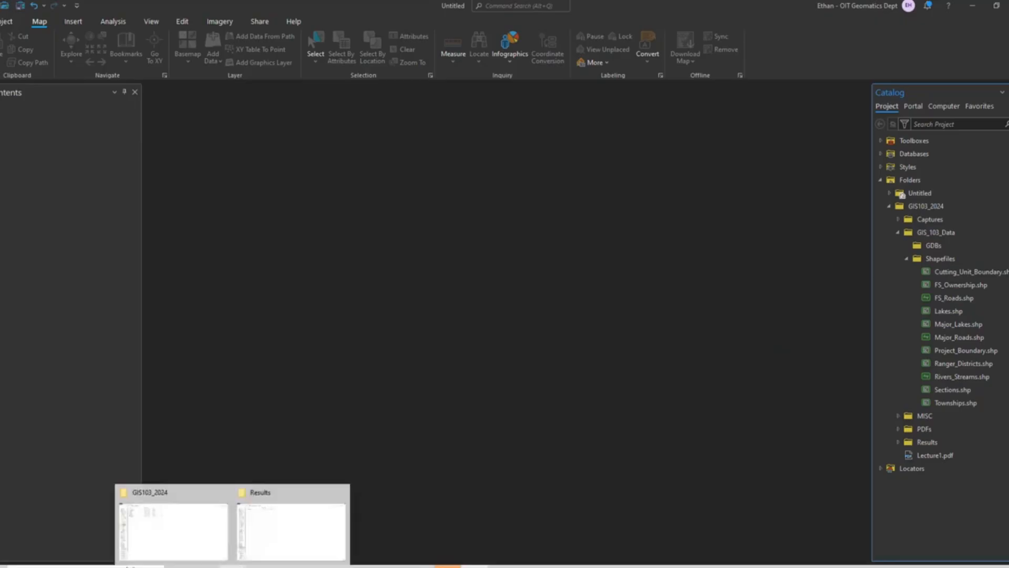
pyautogui.click(192, 520)
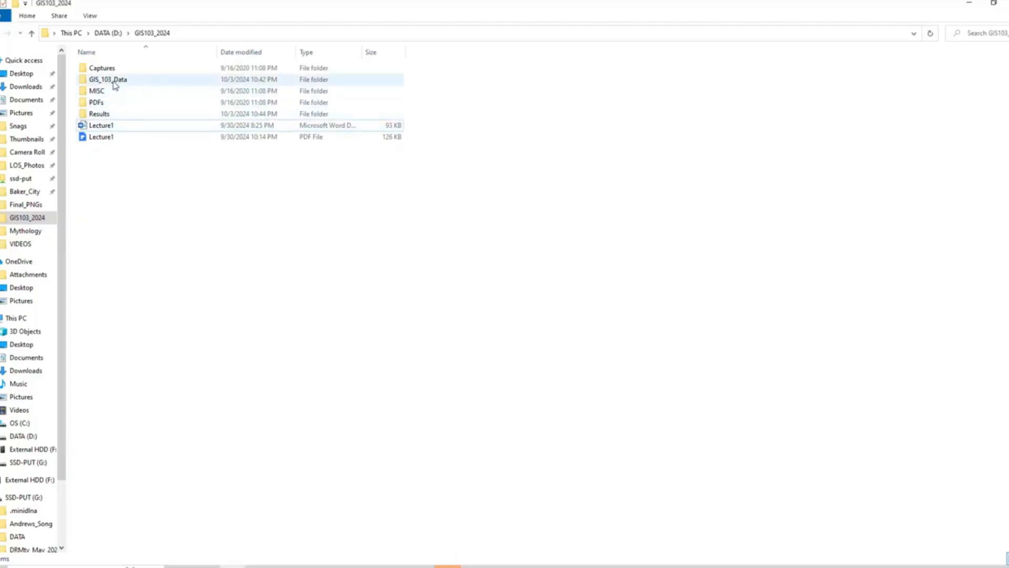
pyautogui.doubleClick(113, 80)
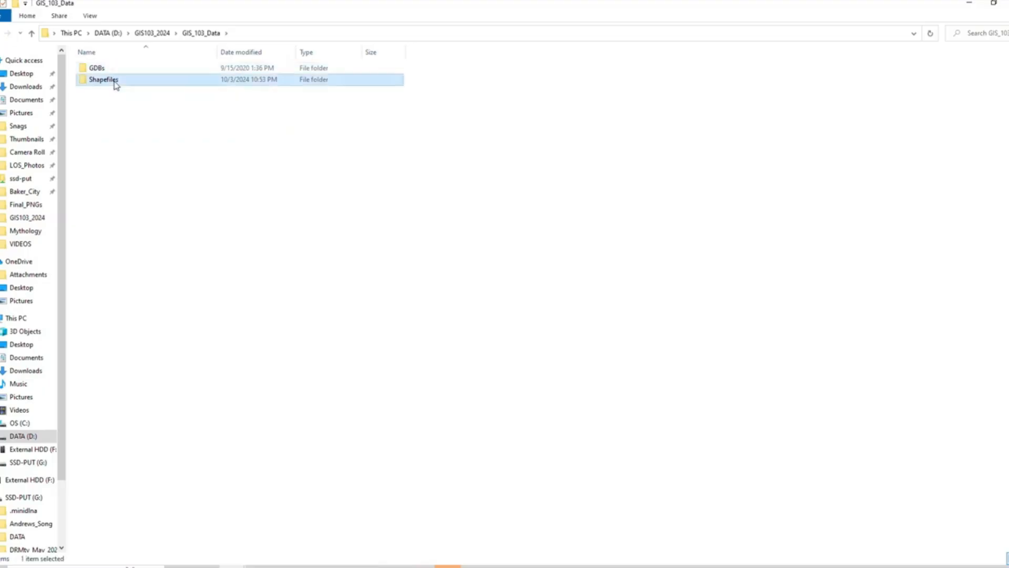
pyautogui.doubleClick(115, 78)
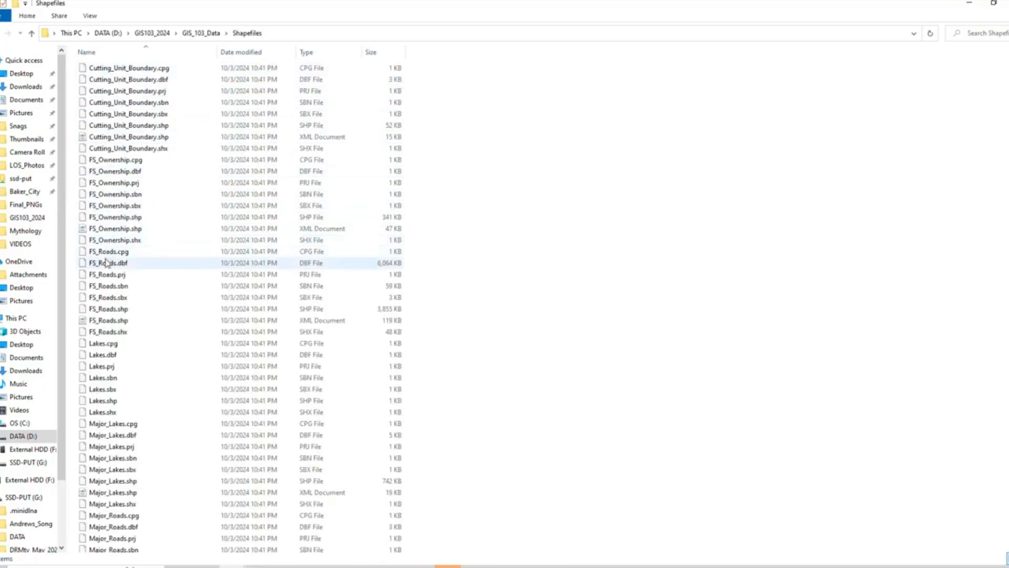
pyautogui.scroll(-2, 109, 303)
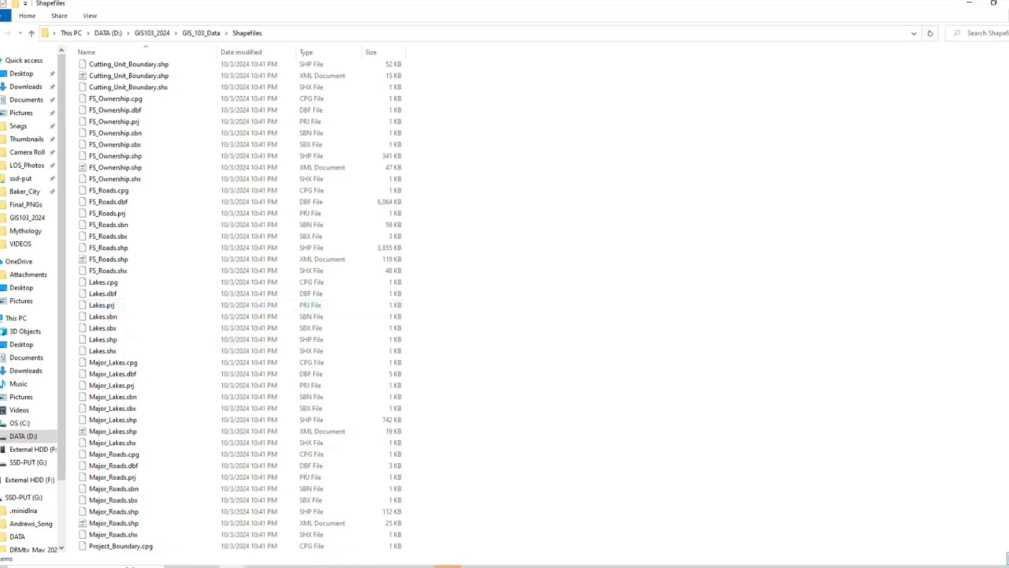
pyautogui.click(1006, 3)
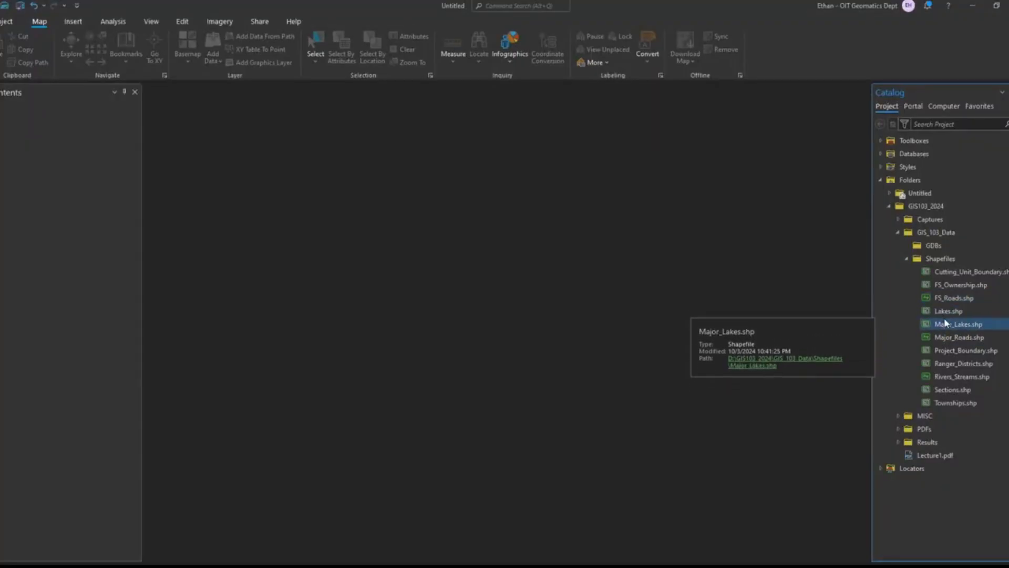
# Add the FS_Roads.shp shapefile to a new map.
pyautogui.click(964, 303)
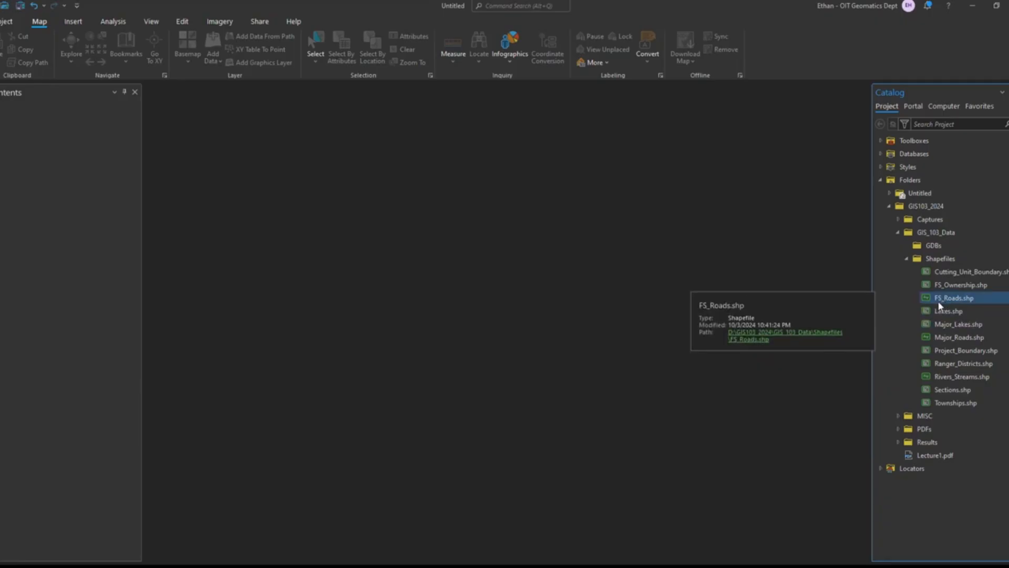
pyautogui.rightClick(946, 300)
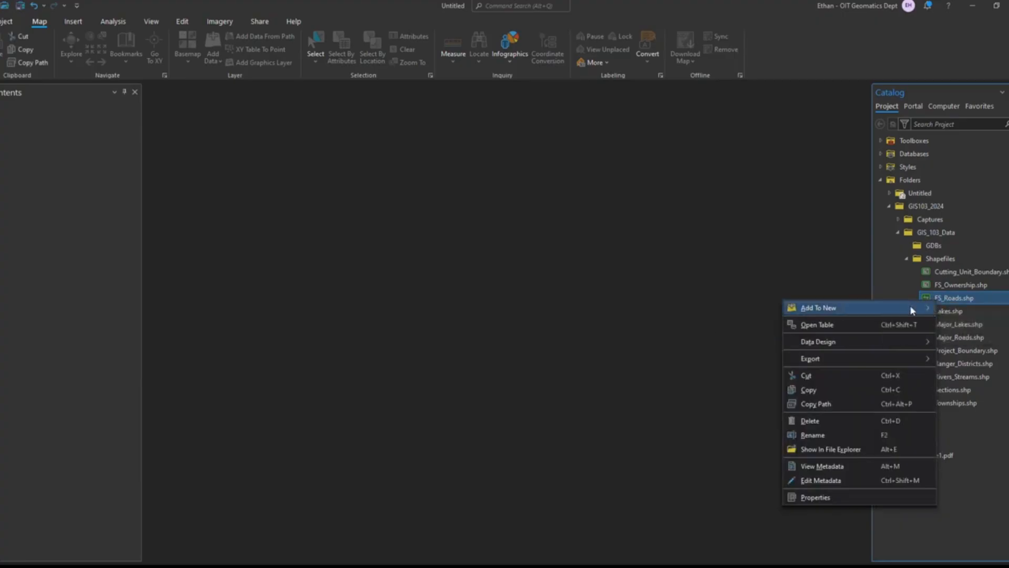
pyautogui.moveTo(908, 310)
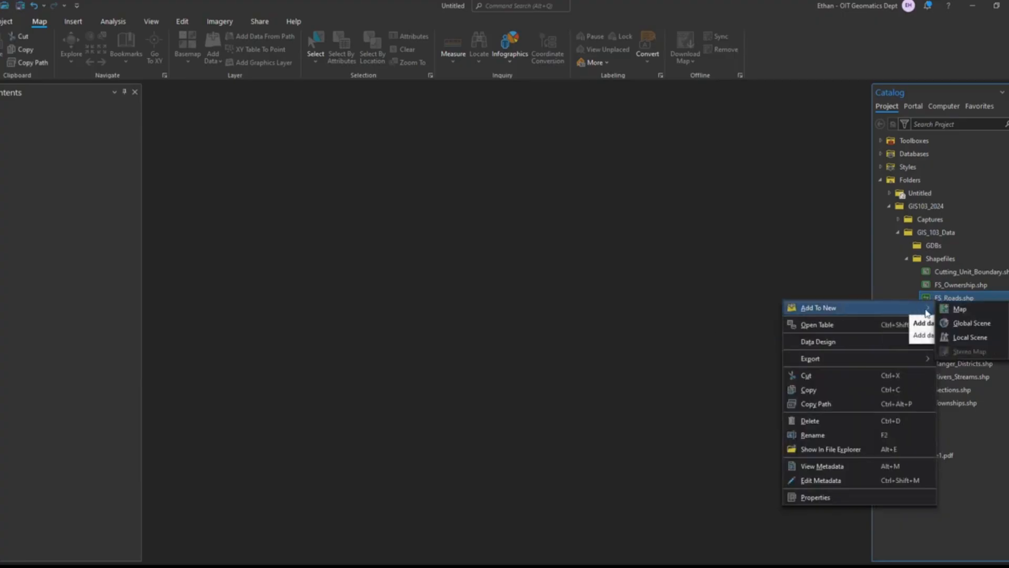
pyautogui.click(960, 310)
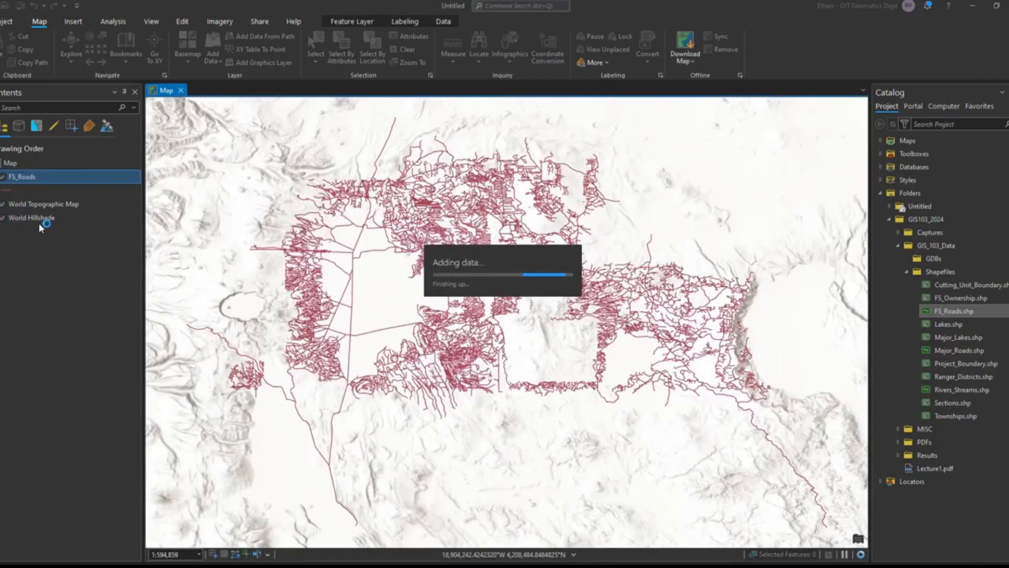
# Toggle the visibility of FS_Roads, World Topographic Map and World Hillshade off and back on to compare the layers.
pyautogui.click(2, 177)
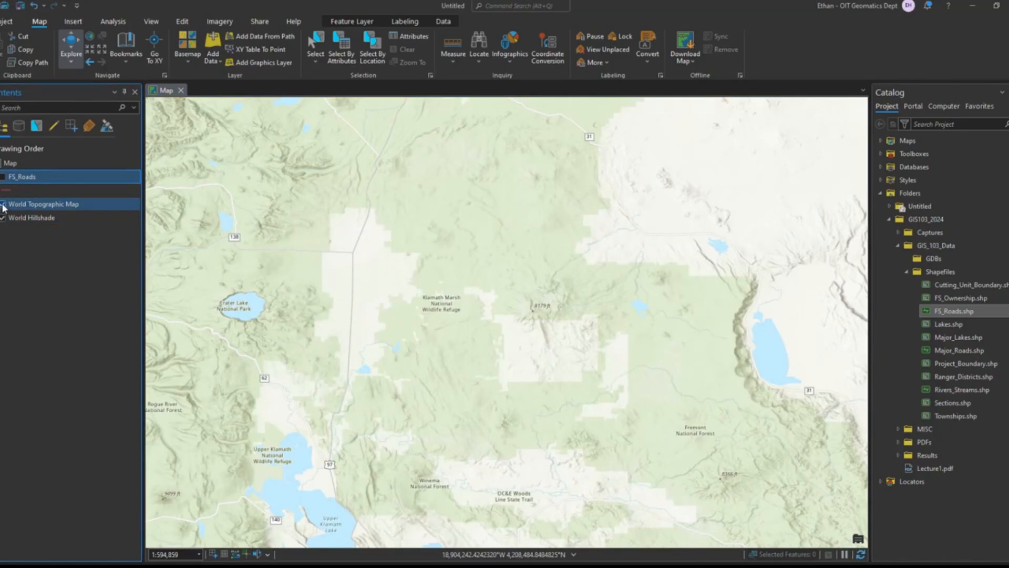
pyautogui.click(3, 205)
pyautogui.click(3, 205)
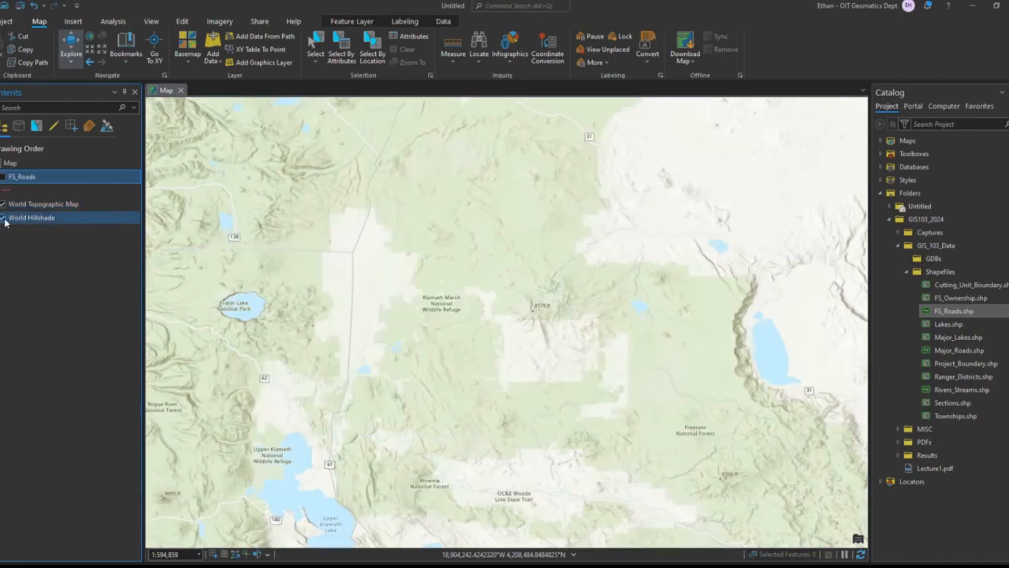
pyautogui.click(4, 218)
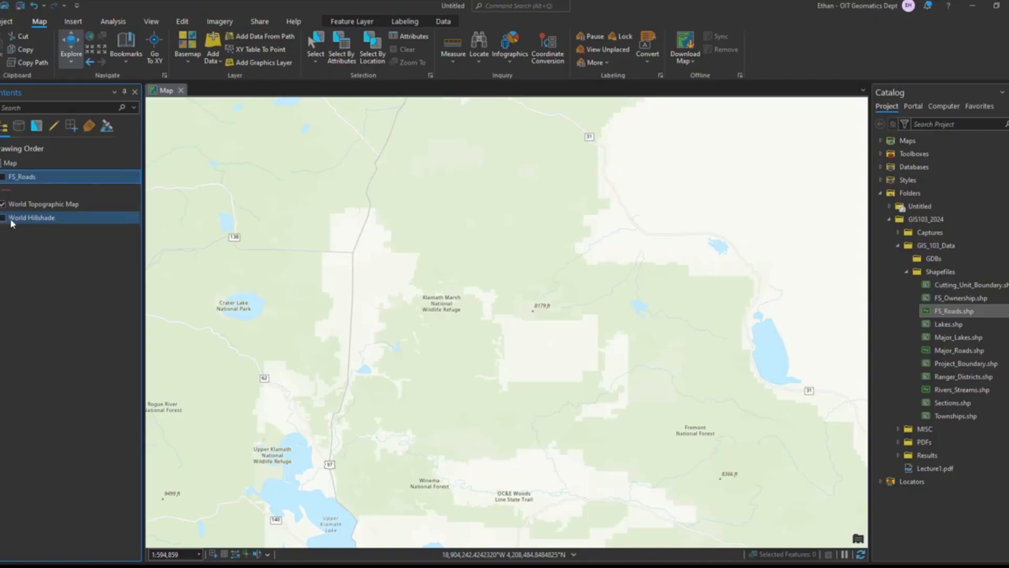
pyautogui.click(11, 221)
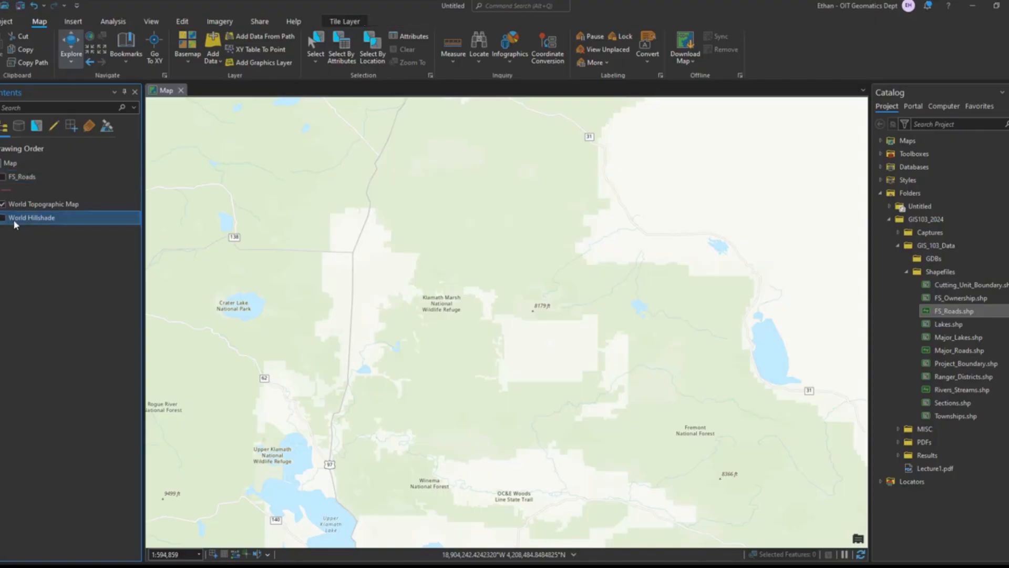
pyautogui.click(3, 217)
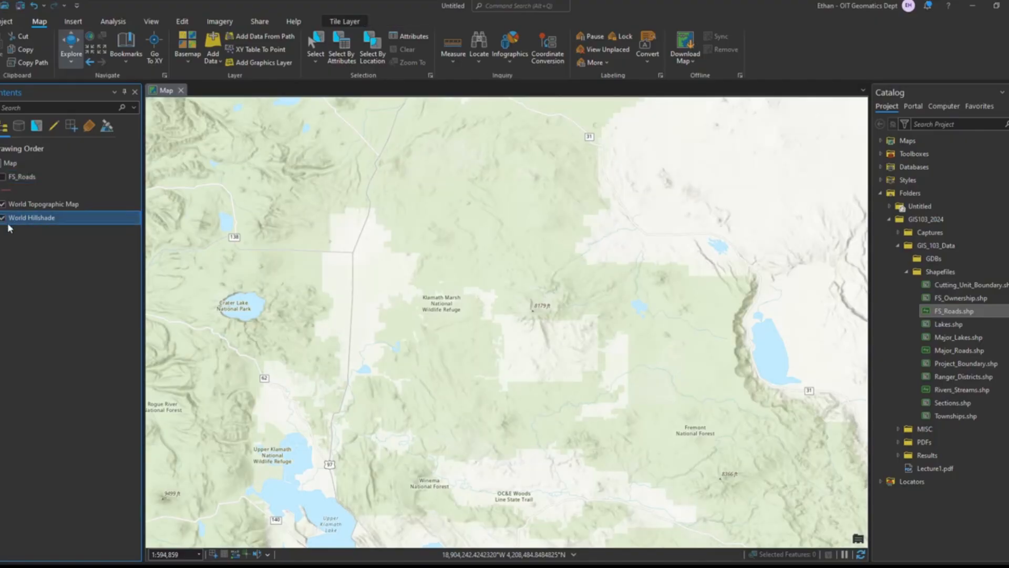
pyautogui.click(3, 217)
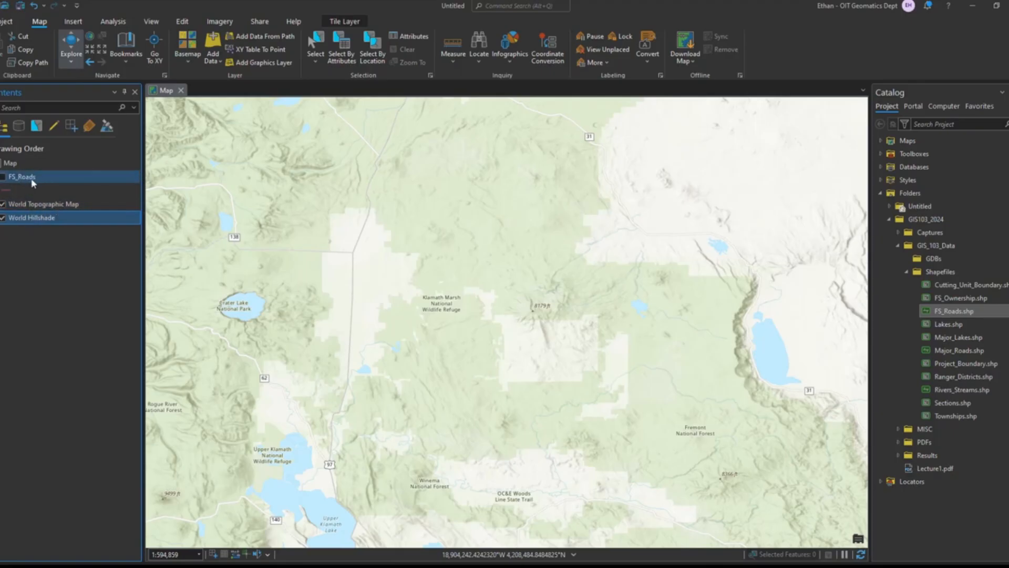
pyautogui.click(3, 177)
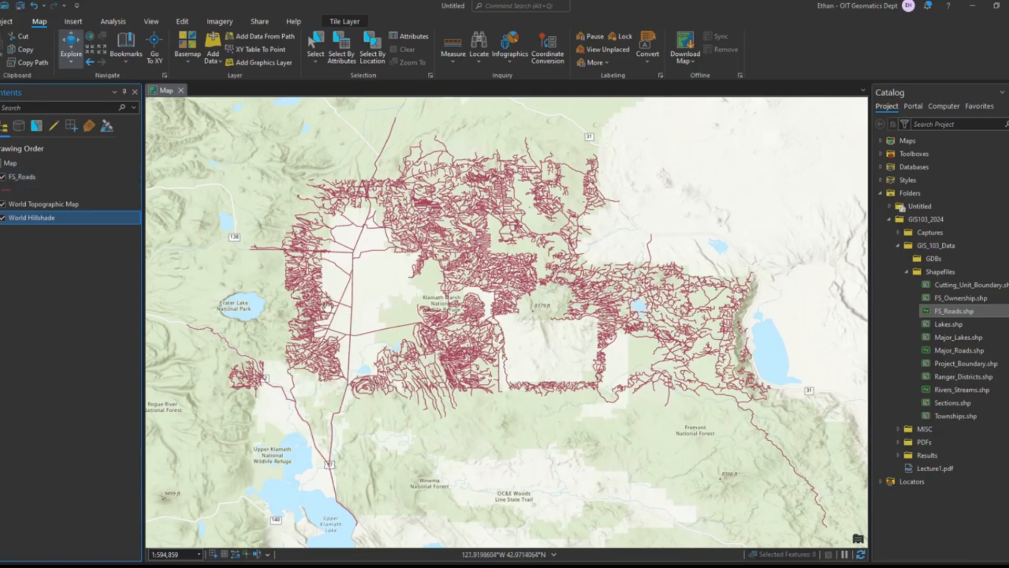
# Examine the FS_Roads layer and its surroundings by panning across the map and zooming in and back out.
pyautogui.moveTo(508, 285); pyautogui.dragTo(661, 286)
pyautogui.moveTo(660, 192); pyautogui.dragTo(667, 325)
pyautogui.moveTo(494, 403); pyautogui.dragTo(600, 157)
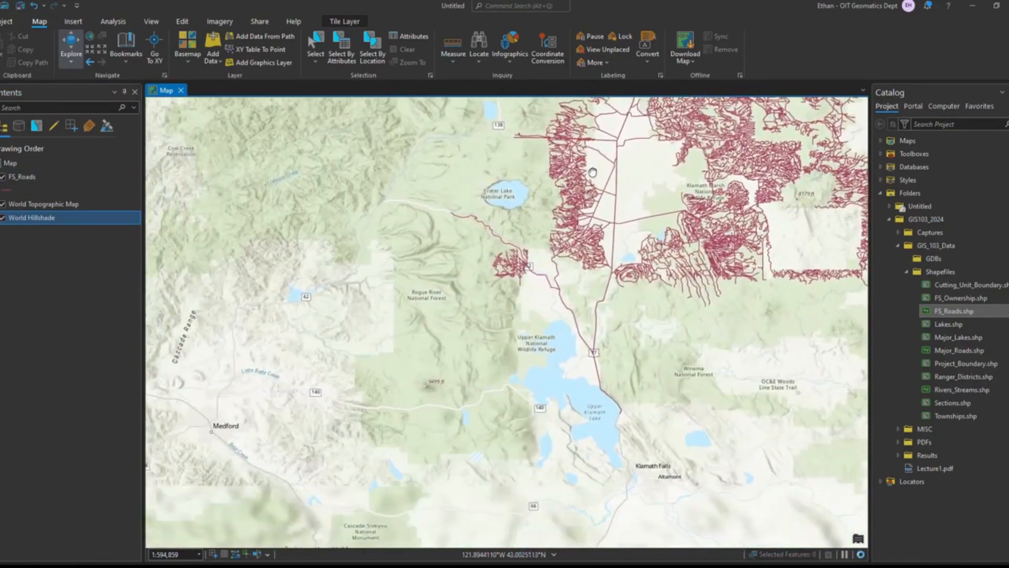
pyautogui.moveTo(585, 288); pyautogui.dragTo(191, 299)
pyautogui.moveTo(412, 396); pyautogui.dragTo(139, 187)
pyautogui.moveTo(219, 158); pyautogui.dragTo(533, 423)
pyautogui.moveTo(435, 284); pyautogui.dragTo(484, 332)
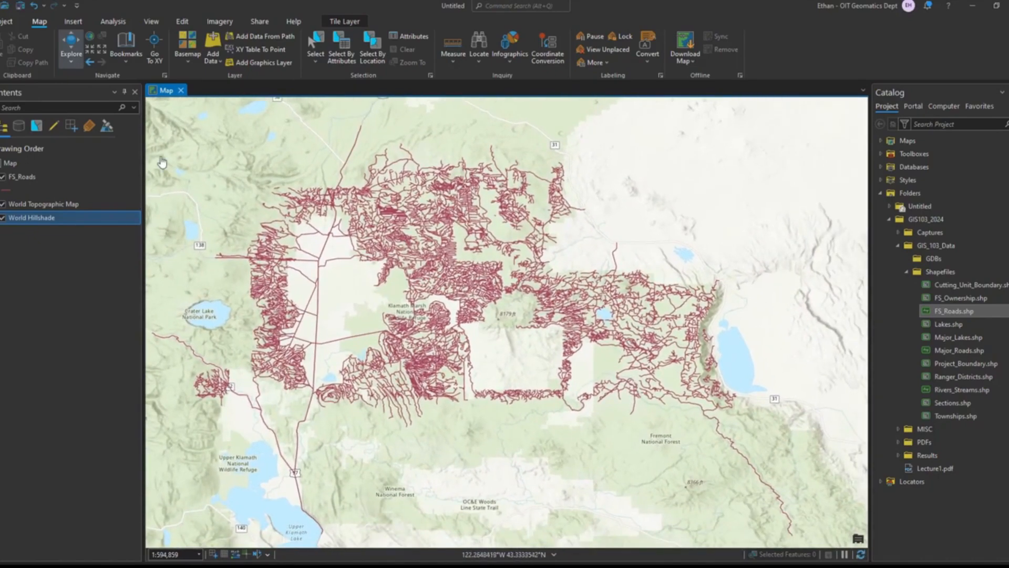
pyautogui.scroll(5, 421, 269)
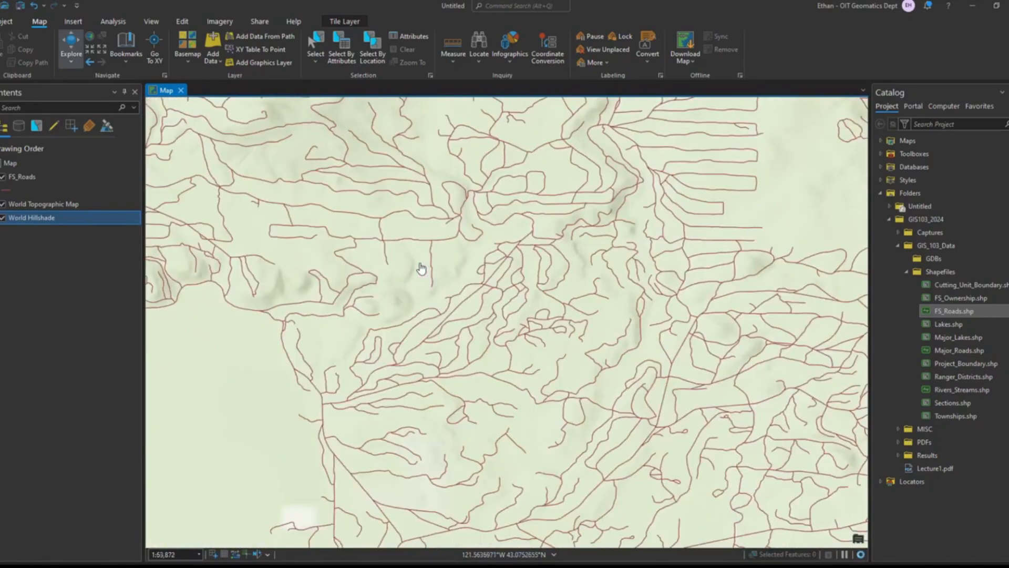
pyautogui.scroll(-4, 421, 269)
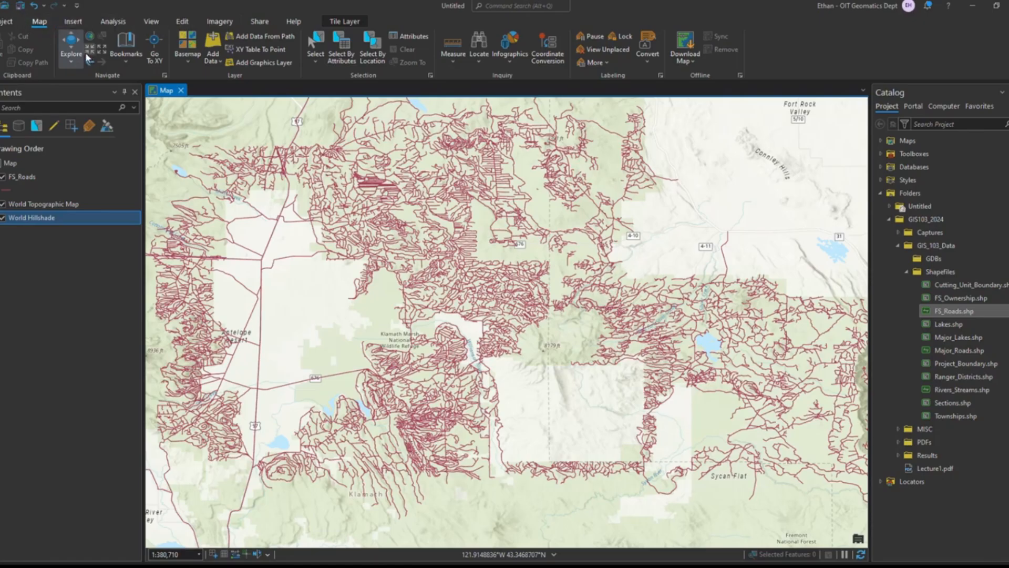
# Review the Explore tool's pop-up options, and pan around the FS_Roads area with that tool.
pyautogui.click(71, 62)
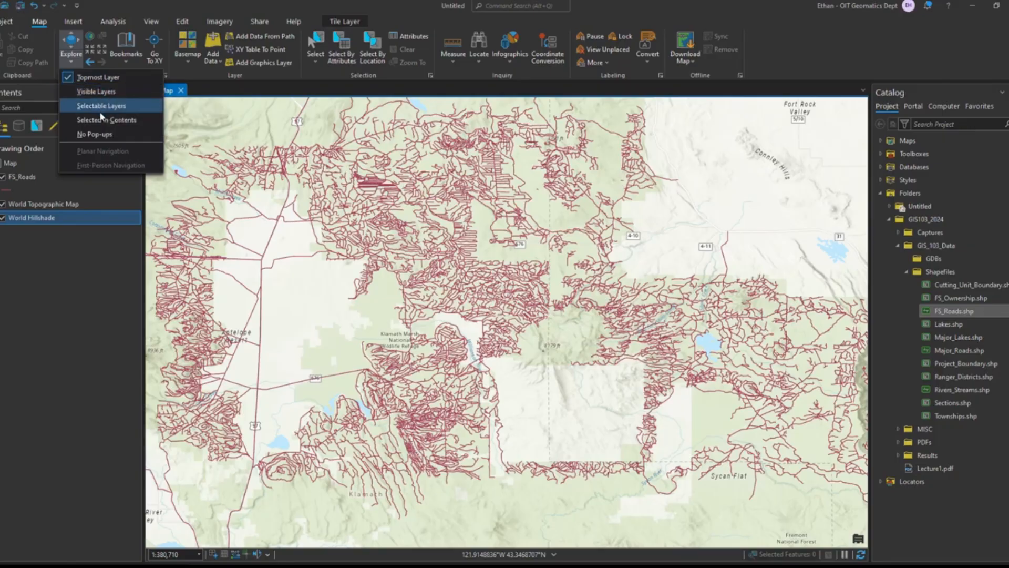
pyautogui.click(70, 49)
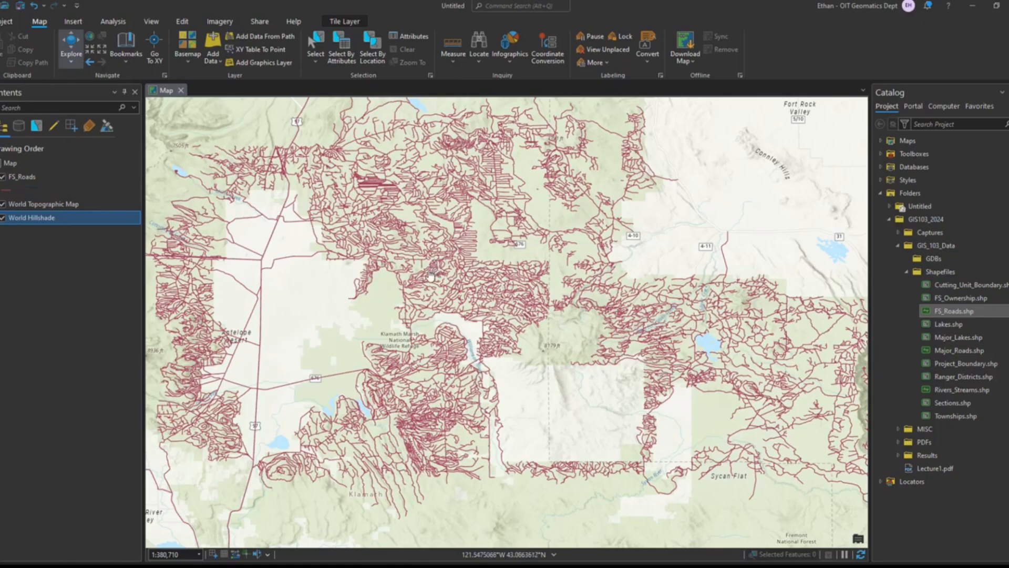
pyautogui.click(405, 295)
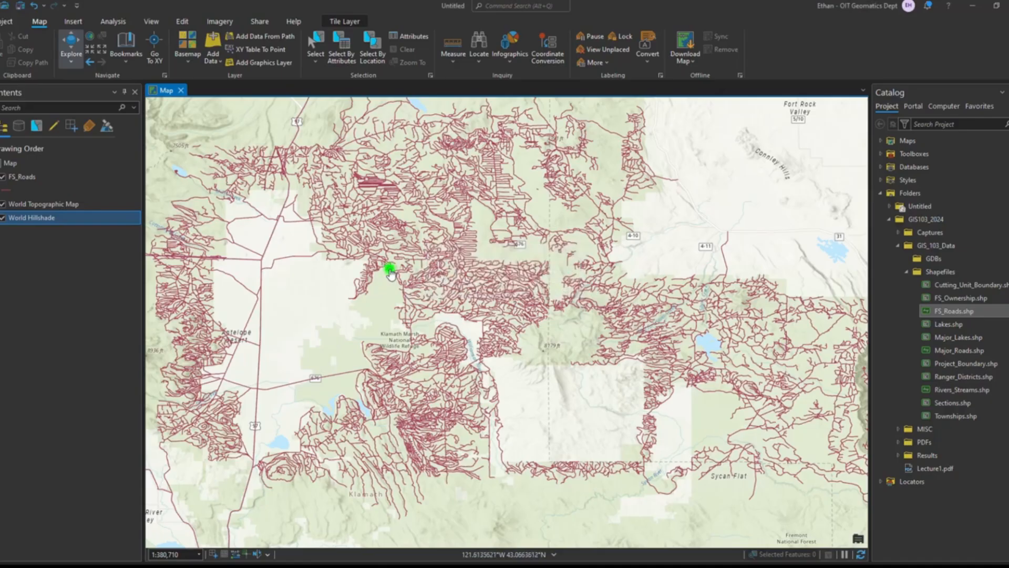
pyautogui.click(542, 263)
pyautogui.moveTo(363, 335); pyautogui.dragTo(488, 272)
pyautogui.moveTo(402, 254); pyautogui.dragTo(494, 344)
pyautogui.moveTo(540, 253); pyautogui.dragTo(270, 398)
pyautogui.moveTo(353, 344); pyautogui.dragTo(177, 267)
pyautogui.moveTo(293, 348); pyautogui.dragTo(508, 283)
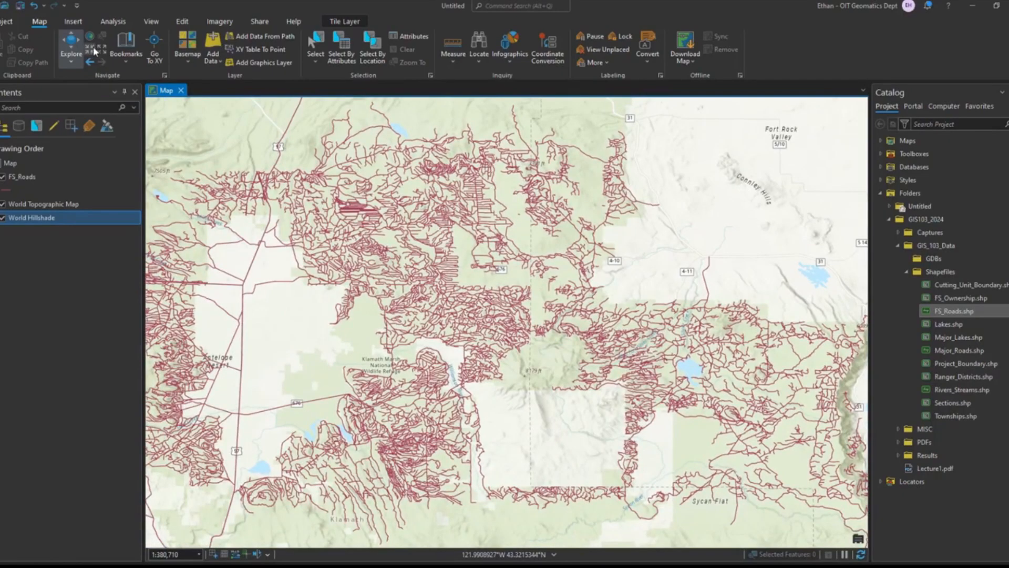
pyautogui.moveTo(339, 181)
pyautogui.mouseDown()
pyautogui.moveTo(358, 196)
pyautogui.moveTo(363, 176)
pyautogui.moveTo(347, 170)
pyautogui.mouseUp()
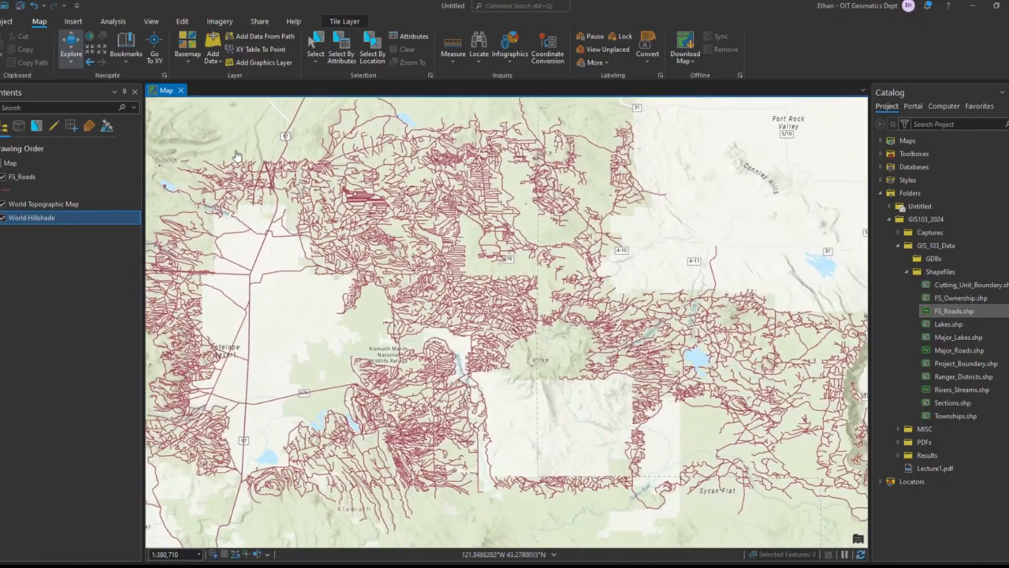
# Pan the map far away from the roads, and step between the previous and next extents to return to the road data.
pyautogui.moveTo(197, 129); pyautogui.dragTo(678, 187)
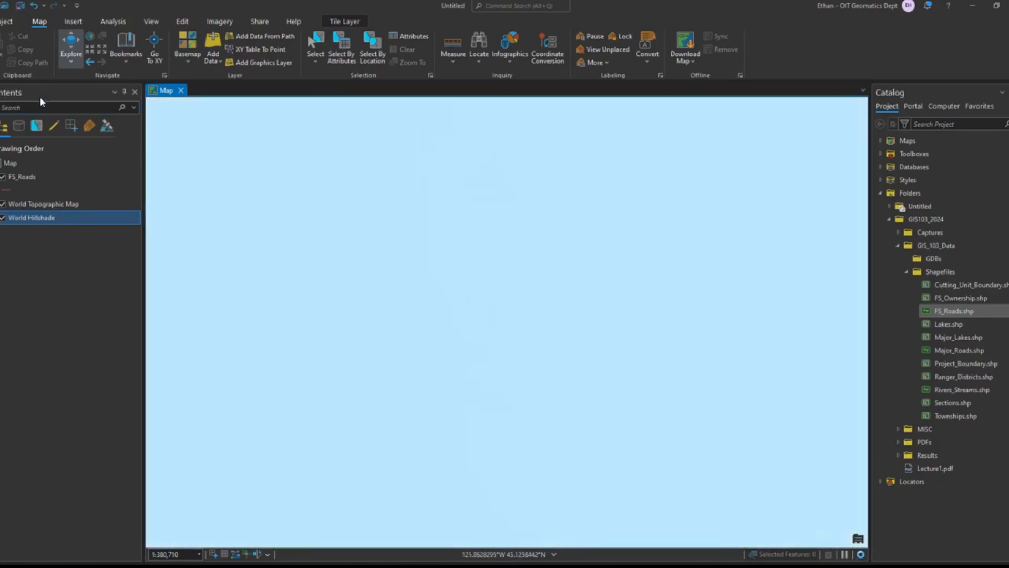
pyautogui.click(91, 62)
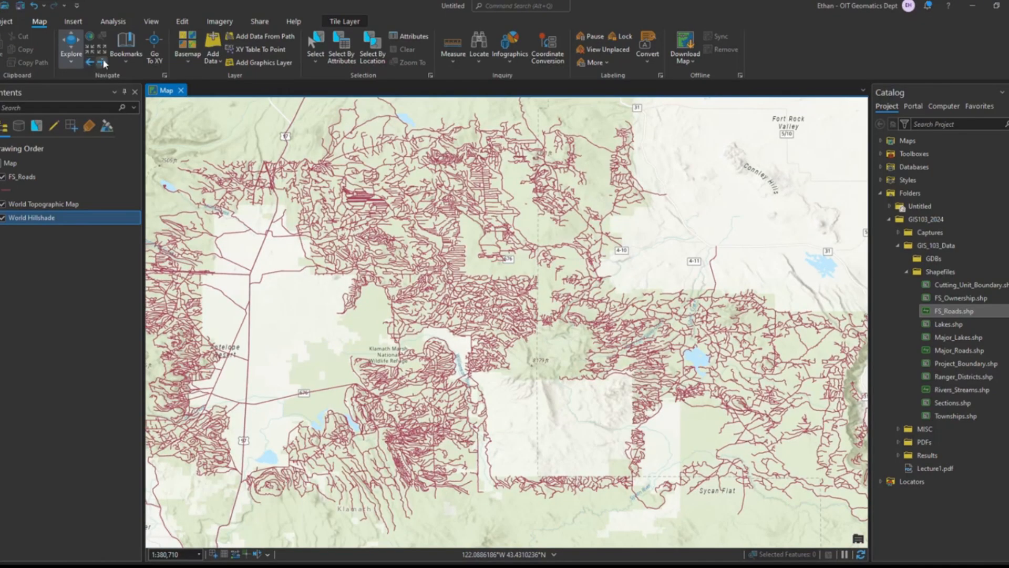
pyautogui.click(102, 62)
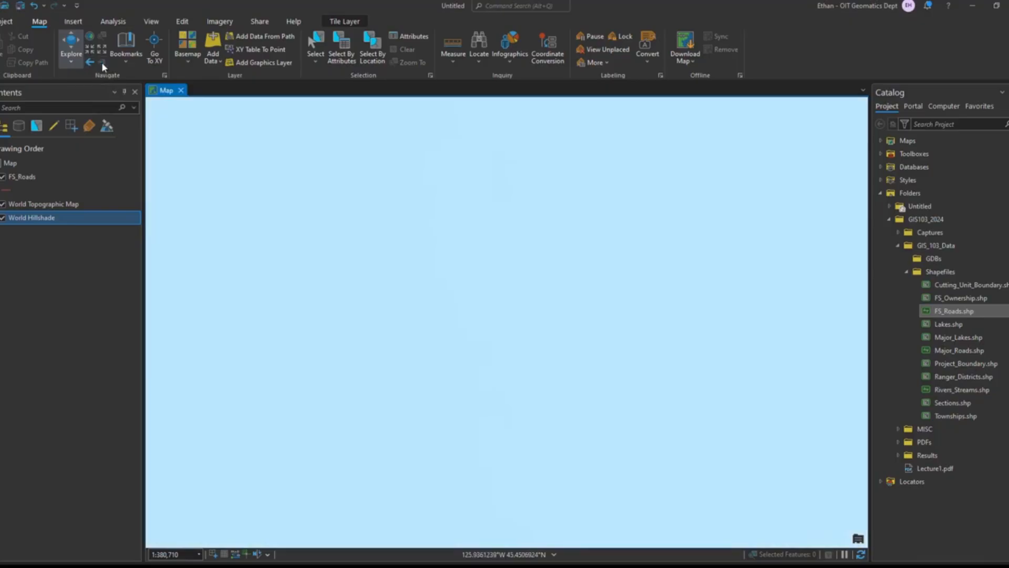
pyautogui.click(94, 63)
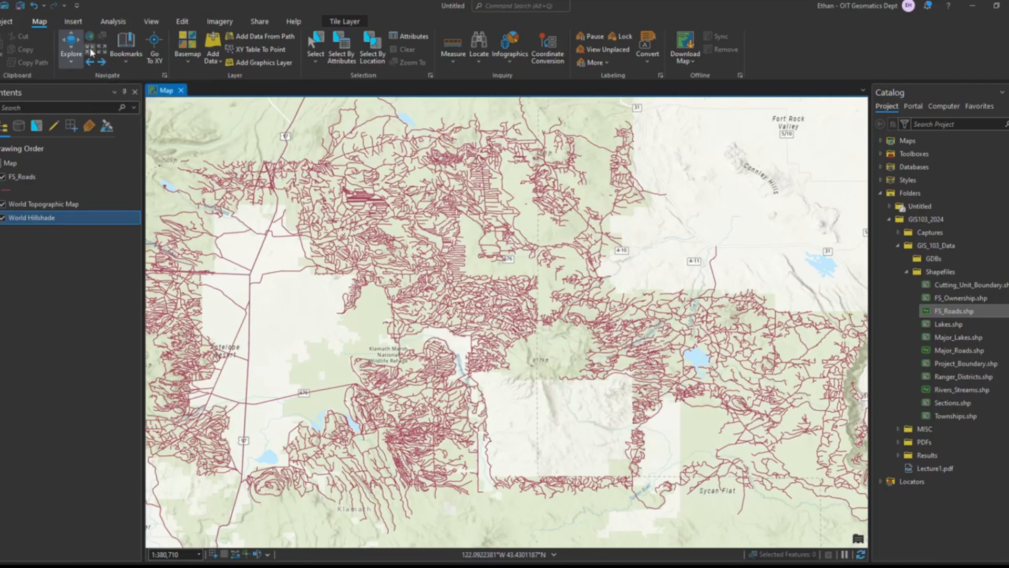
# Move in on the road network in repeated increments with Fixed Zoom In to examine it at closer scales.
pyautogui.click(92, 51)
pyautogui.click(92, 52)
pyautogui.click(92, 51)
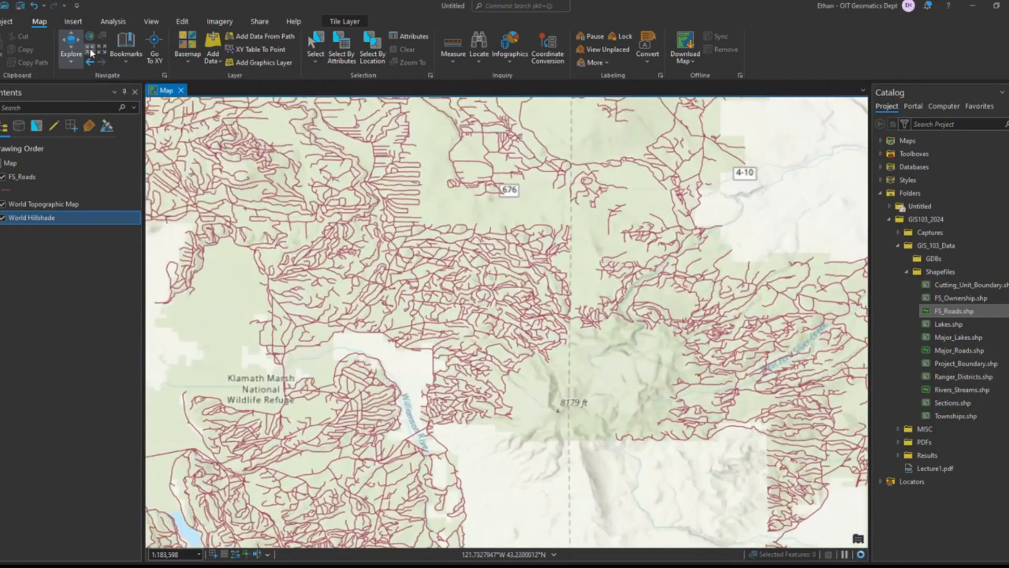
pyautogui.click(92, 52)
pyautogui.click(92, 52)
pyautogui.click(92, 51)
pyautogui.click(92, 51)
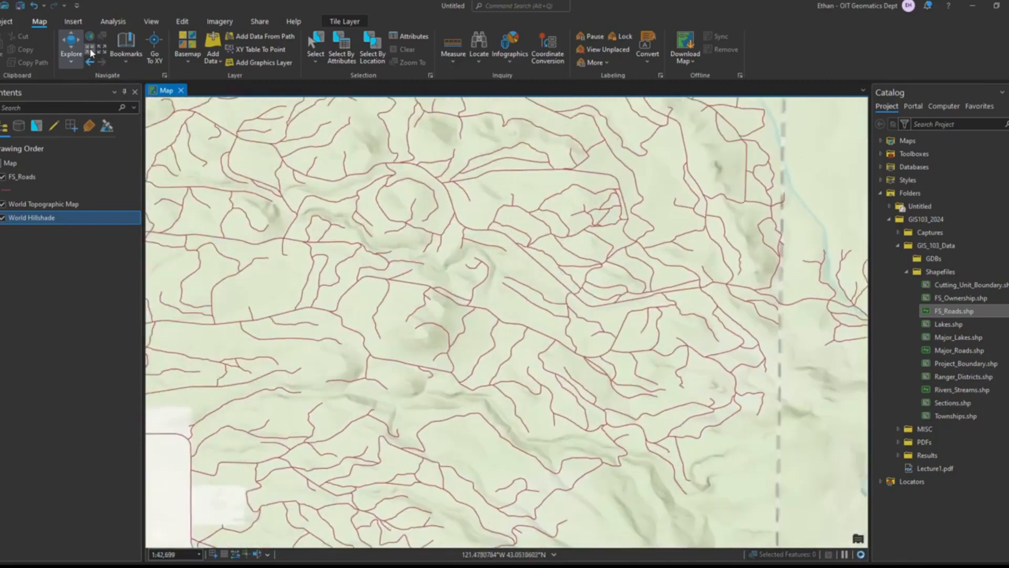
pyautogui.click(92, 52)
pyautogui.click(92, 52)
# Back the map view out in repeated increments with Fixed Zoom Out until the whole FS_Roads network fits.
pyautogui.click(103, 54)
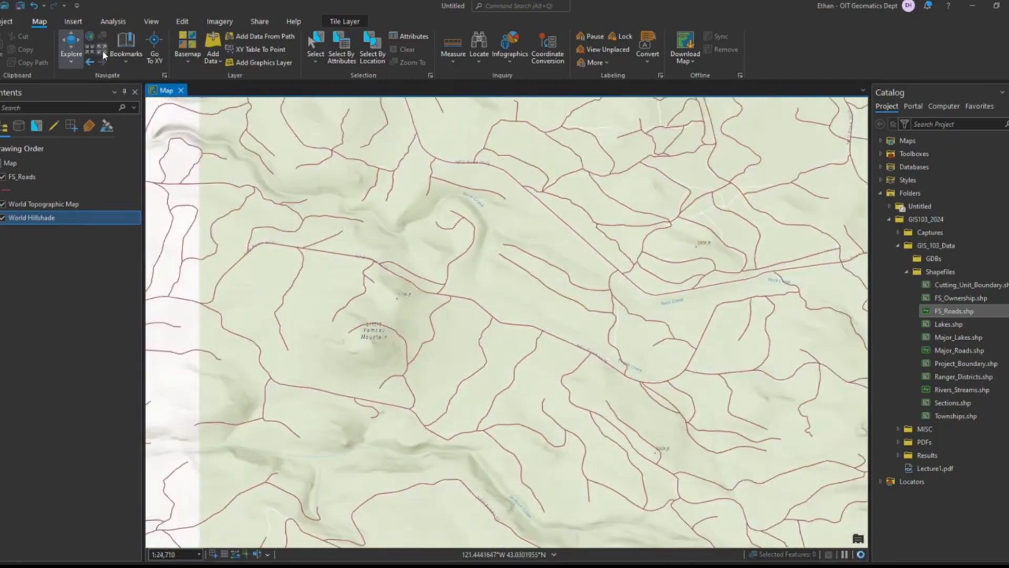
pyautogui.click(103, 54)
pyautogui.click(104, 54)
pyautogui.click(103, 54)
pyautogui.click(104, 54)
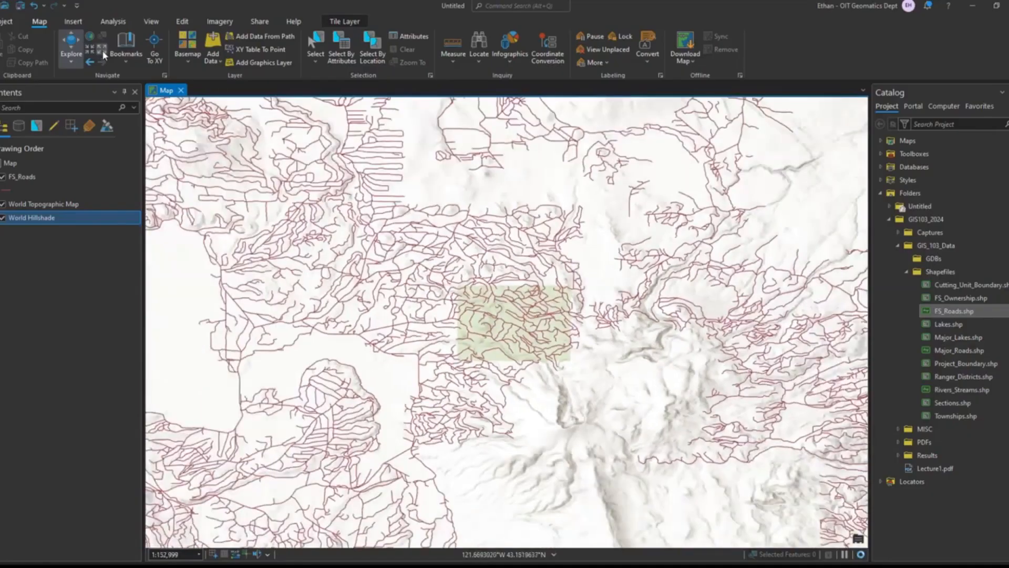
pyautogui.click(103, 53)
pyautogui.click(103, 53)
pyautogui.click(104, 53)
pyautogui.click(104, 54)
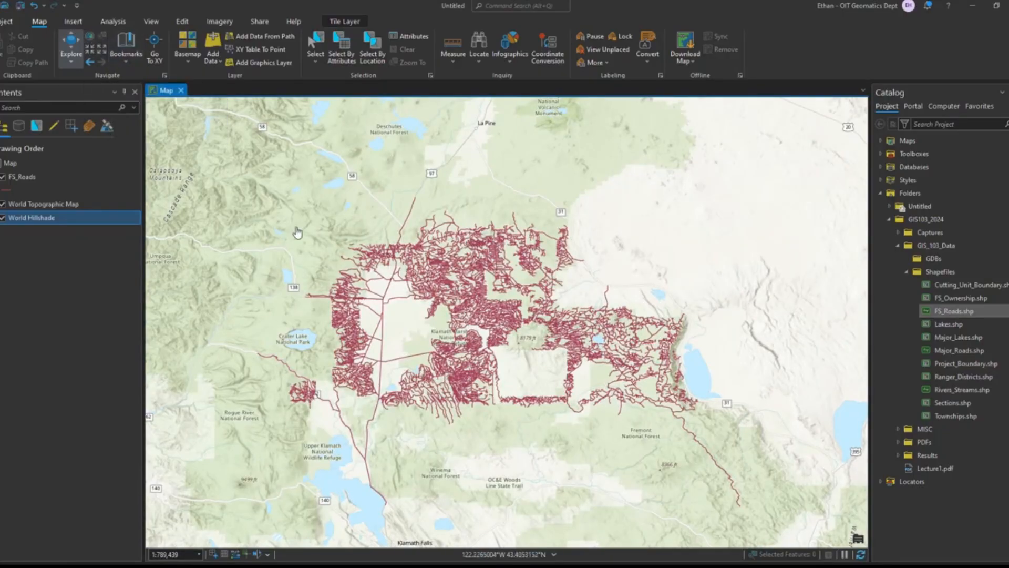
# Hide the World Hillshade and World Topographic Map layers, leaving only FS_Roads drawn.
pyautogui.scroll(3, 391, 287)
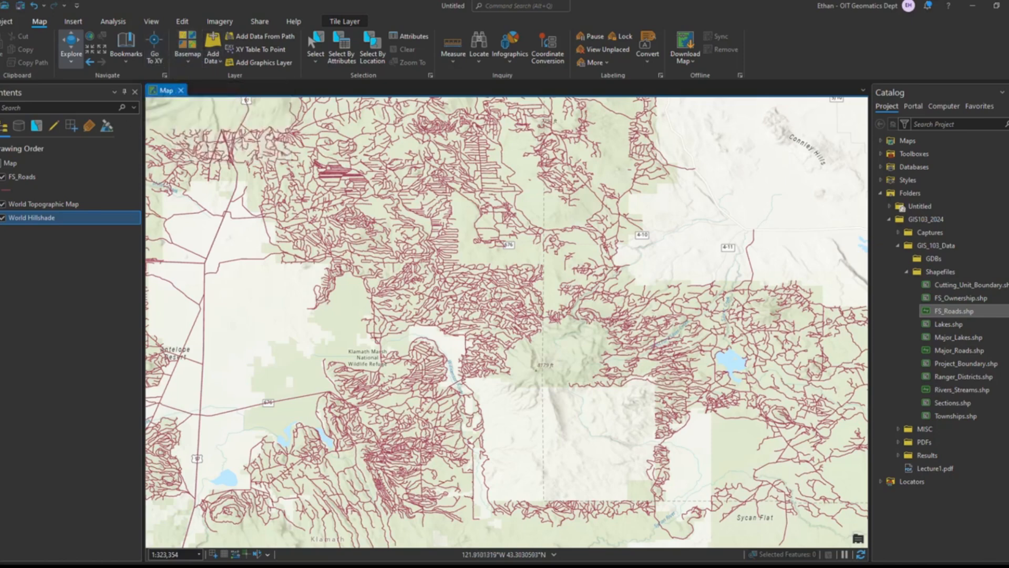
pyautogui.click(3, 217)
pyautogui.click(4, 204)
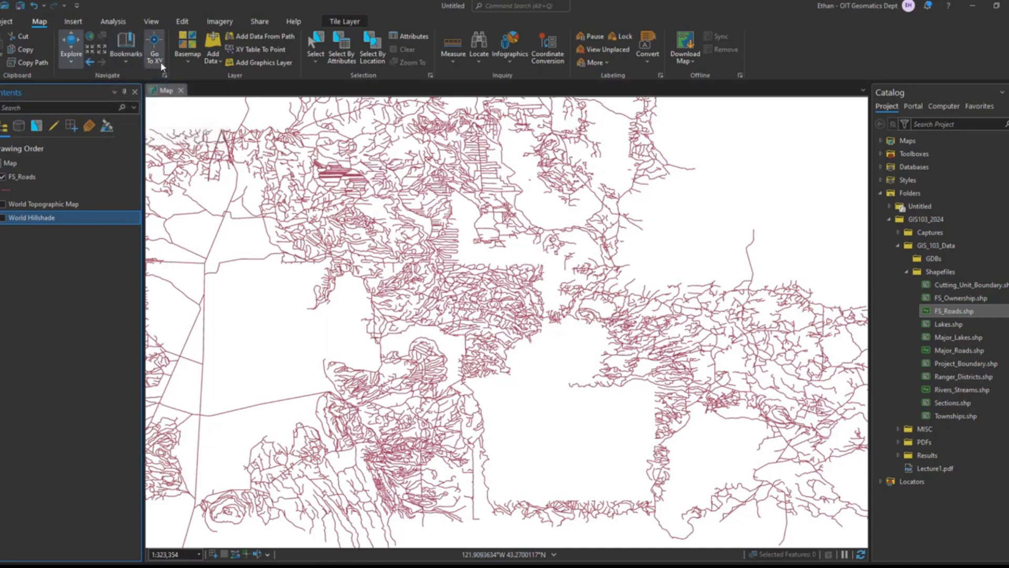
# Browse the basemap gallery and change the map's basemap to Human Geography Dark Map.
pyautogui.click(191, 59)
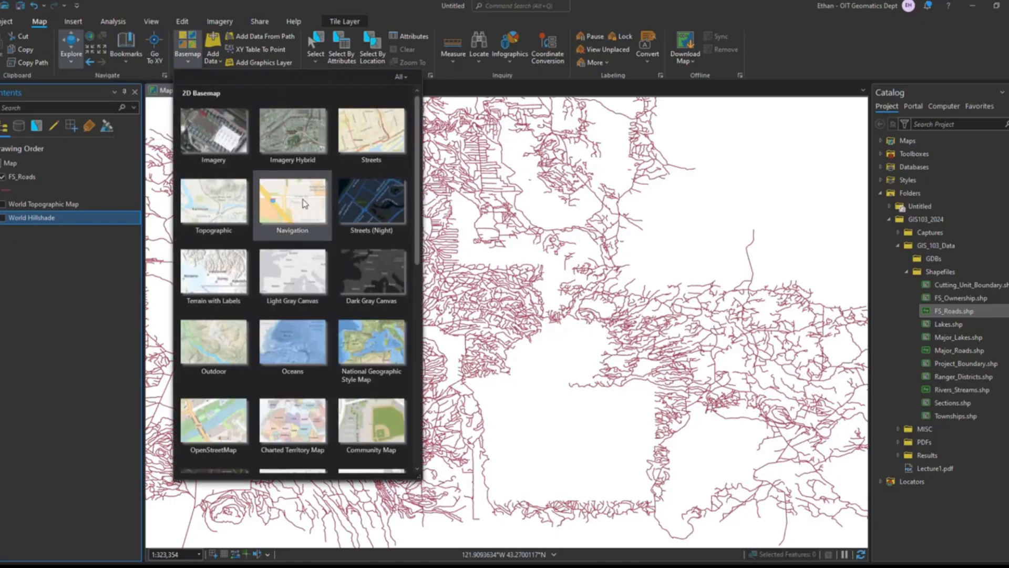
pyautogui.scroll(-5, 297, 220)
pyautogui.scroll(-1, 298, 211)
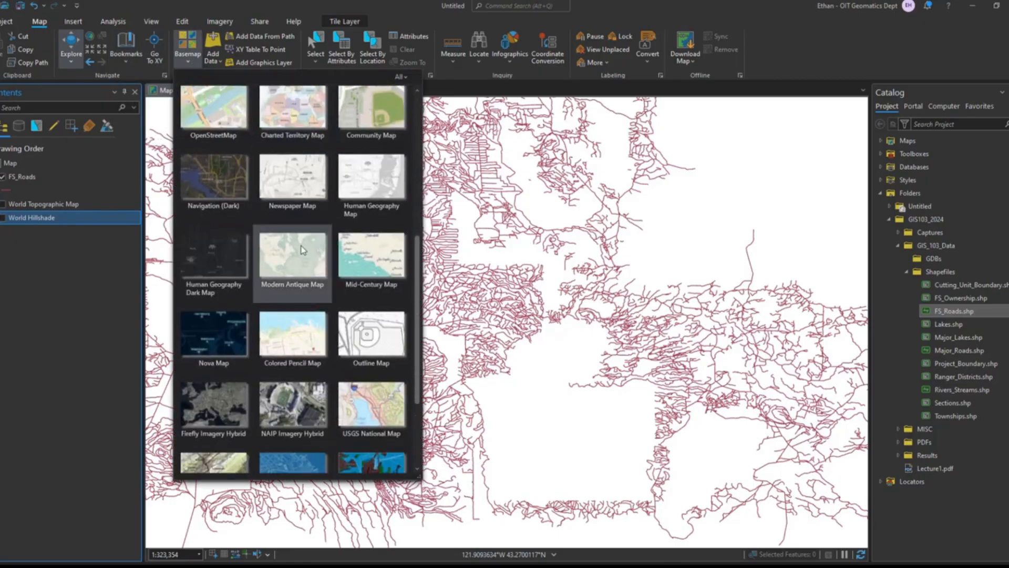
pyautogui.scroll(1, 298, 263)
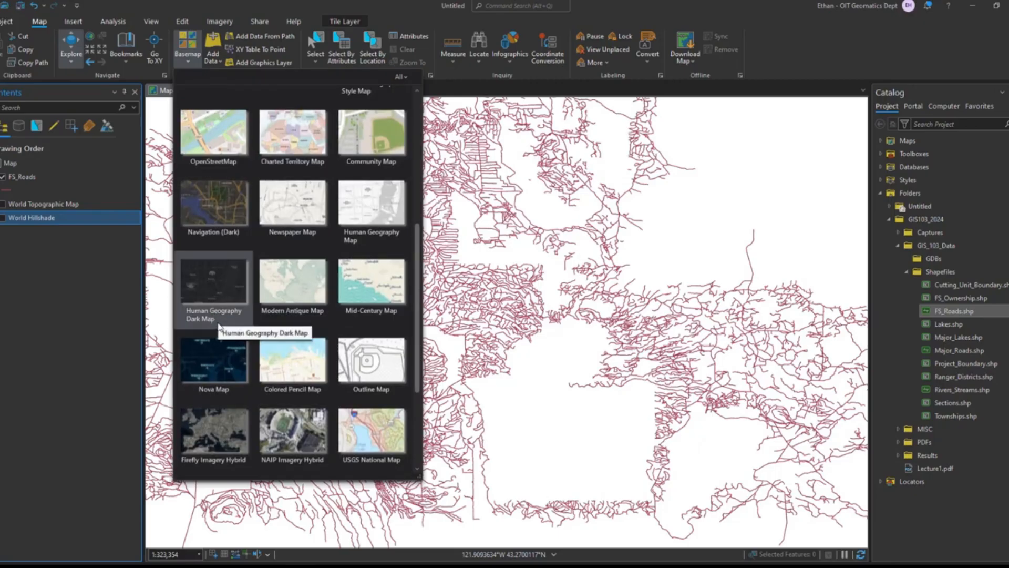
pyautogui.click(209, 276)
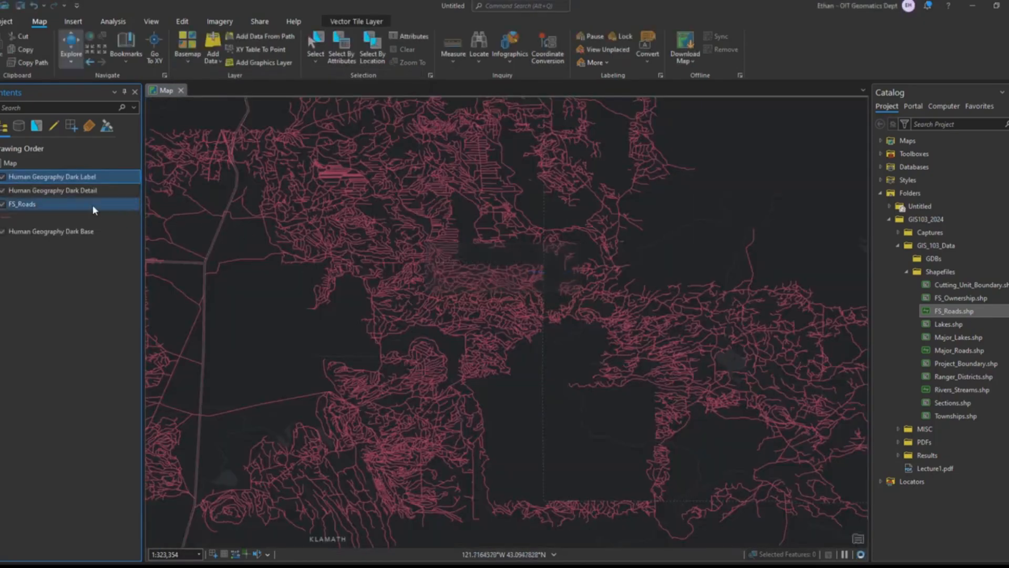
# Select the Human Geography Dark Label and Human Geography Dark Detail layers, and hide FS_Roads.
pyautogui.keyDown('ctrl'); pyautogui.click(64, 192); pyautogui.keyUp('ctrl')
pyautogui.click(25, 177)
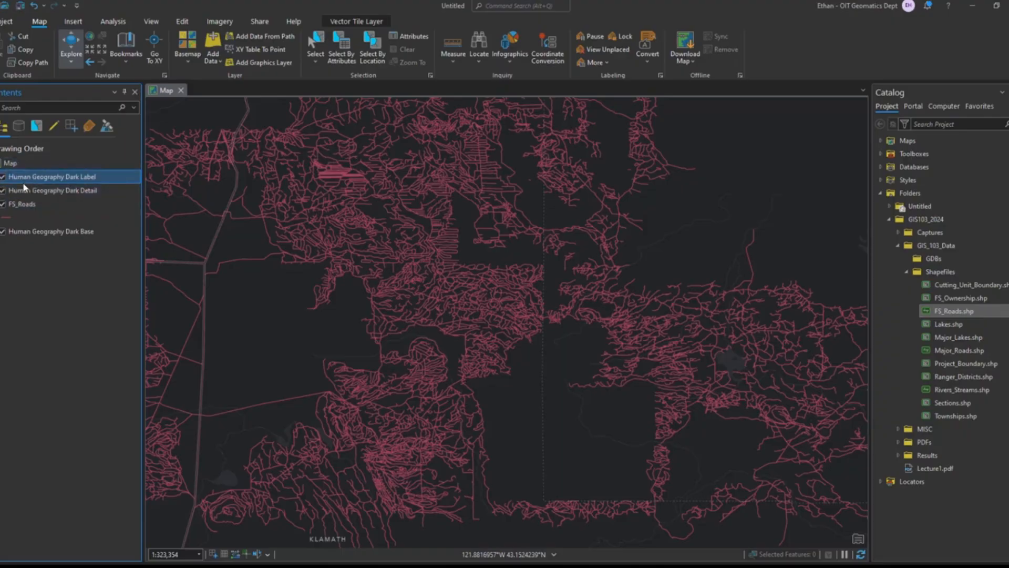
pyautogui.keyDown('ctrl'); pyautogui.click(37, 190); pyautogui.keyUp('ctrl')
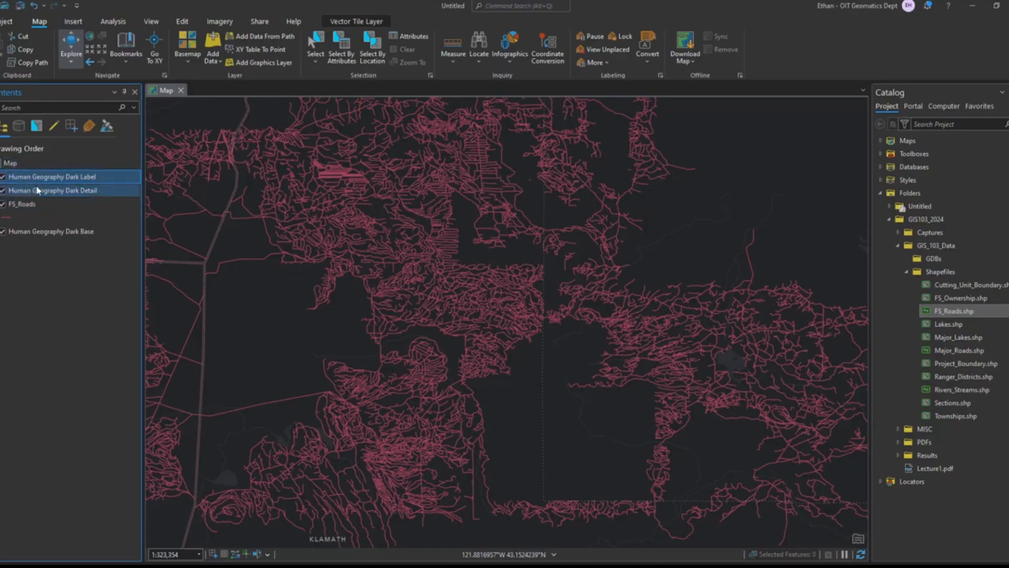
pyautogui.click(3, 205)
# Examine the dark basemap's place labels and boundary lines across Oregon and the neighboring states.
pyautogui.scroll(-5, 272, 310)
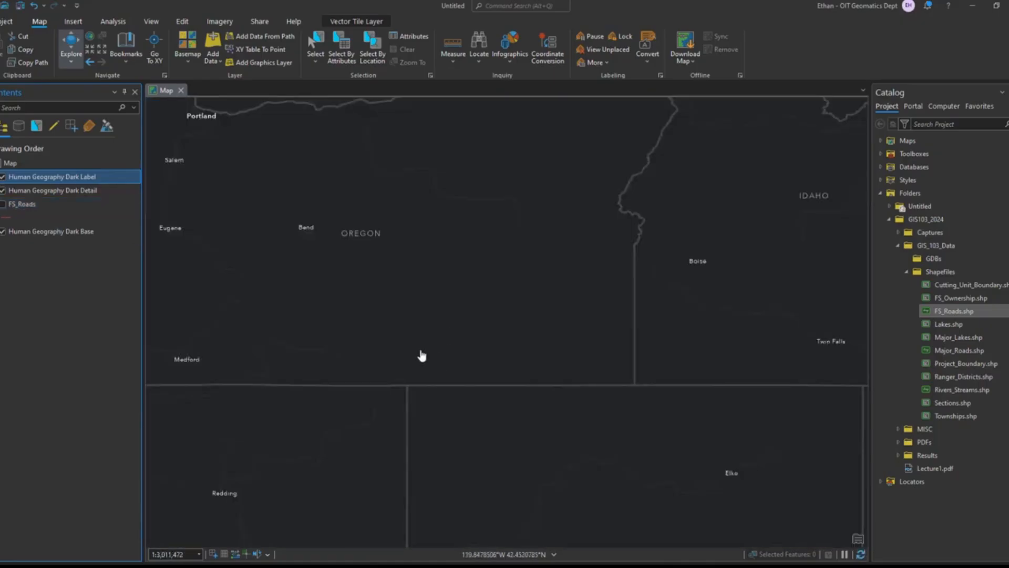
pyautogui.moveTo(421, 353)
pyautogui.mouseDown()
pyautogui.moveTo(570, 434)
pyautogui.moveTo(647, 429)
pyautogui.moveTo(601, 377)
pyautogui.moveTo(189, 350)
pyautogui.mouseUp()
pyautogui.moveTo(489, 377); pyautogui.dragTo(241, 372)
pyautogui.moveTo(328, 262); pyautogui.dragTo(259, 399)
pyautogui.moveTo(271, 263); pyautogui.dragTo(443, 423)
pyautogui.moveTo(365, 368); pyautogui.dragTo(582, 210)
pyautogui.moveTo(480, 268); pyautogui.dragTo(777, 122)
pyautogui.moveTo(569, 308); pyautogui.dragTo(494, 402)
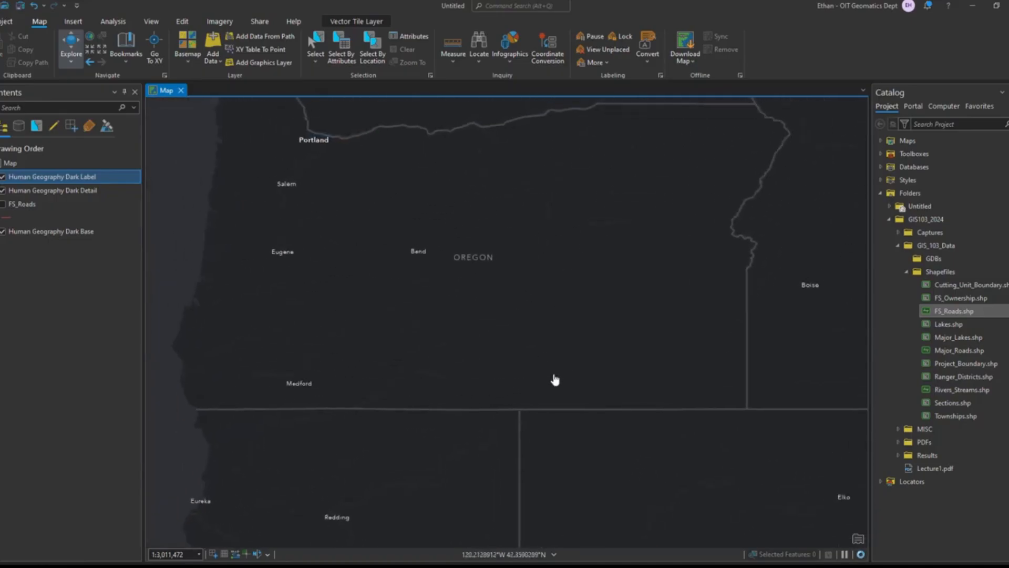
pyautogui.moveTo(338, 327); pyautogui.dragTo(303, 375)
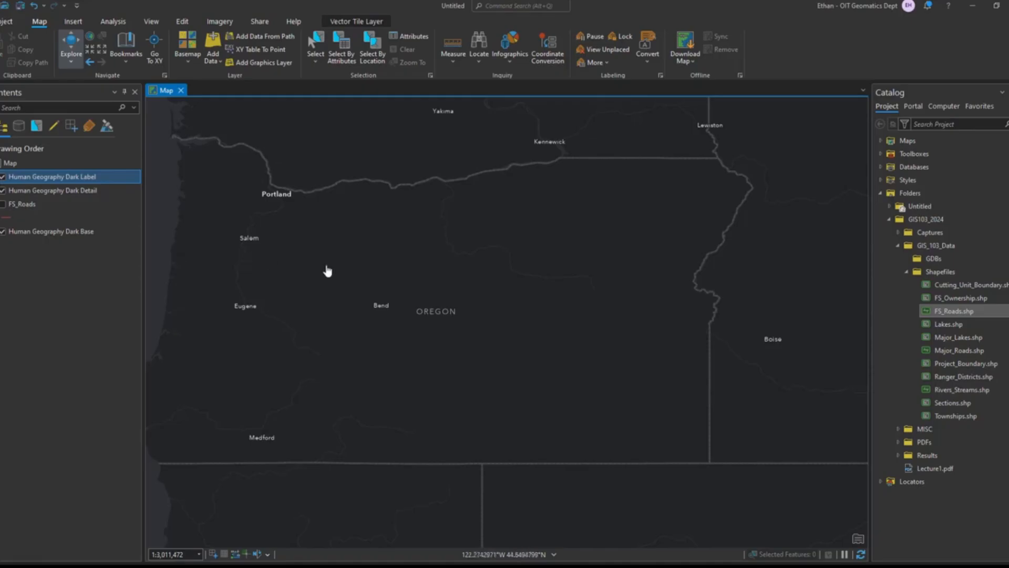
pyautogui.moveTo(347, 293); pyautogui.dragTo(369, 307)
pyautogui.scroll(-1, 369, 309)
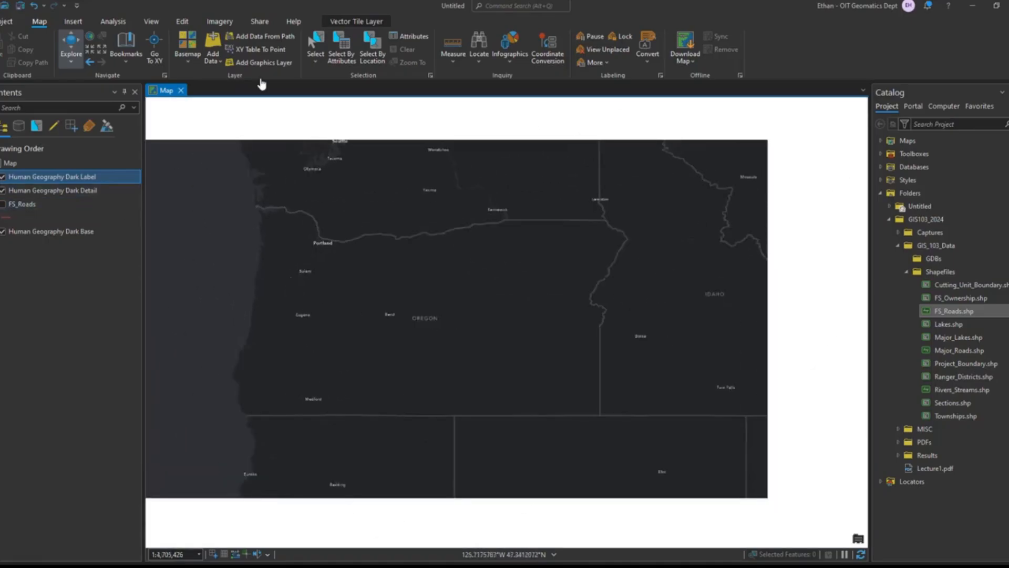
# Hide the Human Geography Dark Detail and Dark Label layers, and make FS_Roads visible again.
pyautogui.click(4, 191)
pyautogui.click(3, 177)
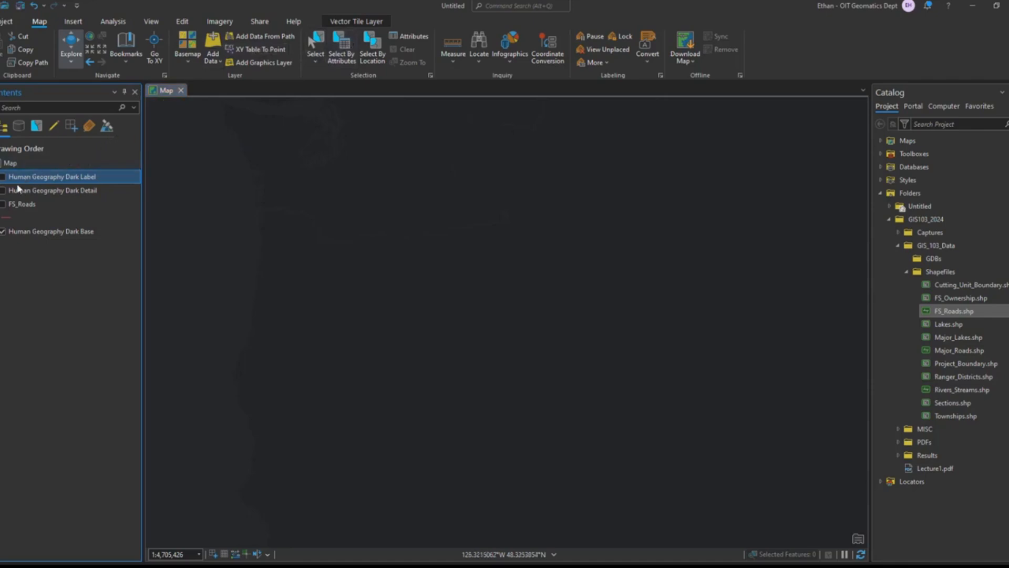
pyautogui.click(3, 204)
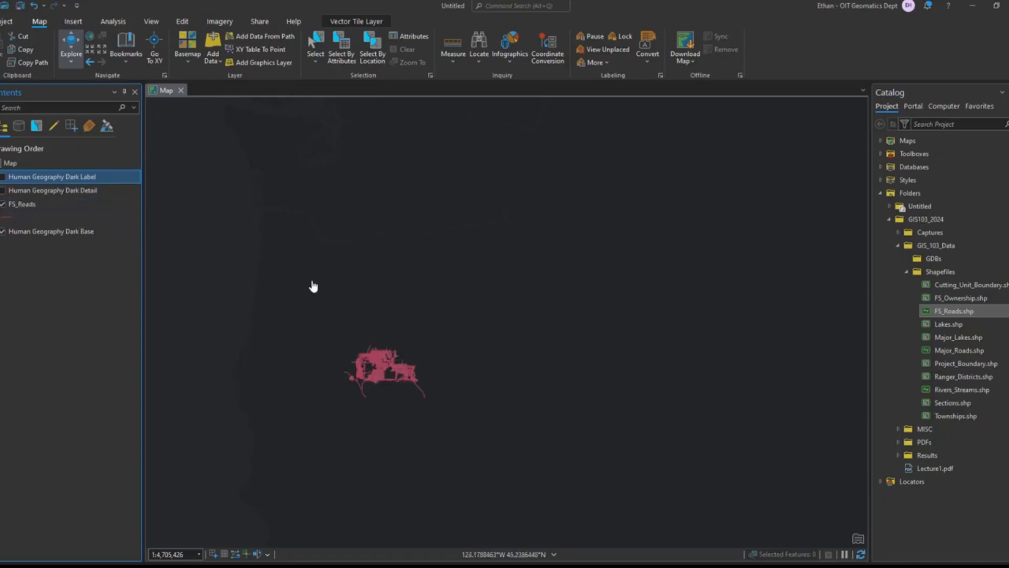
# Zoom the map to the extent of the FS_Roads layer and inspect the roads against the dark base.
pyautogui.scroll(3, 310, 339)
pyautogui.moveTo(427, 334); pyautogui.dragTo(273, 165)
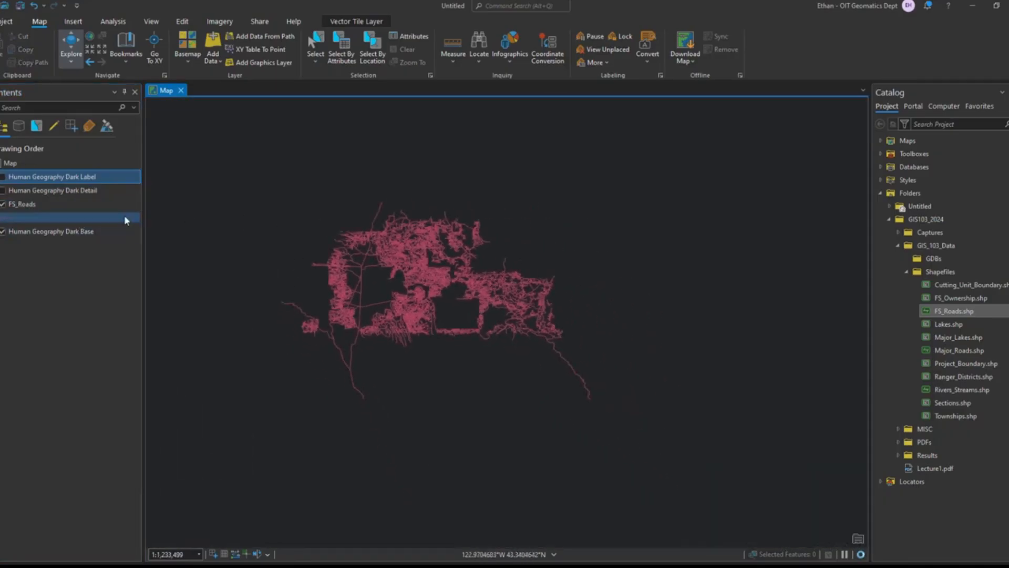
pyautogui.keyDown('shift'); pyautogui.click(24, 190); pyautogui.keyUp('shift')
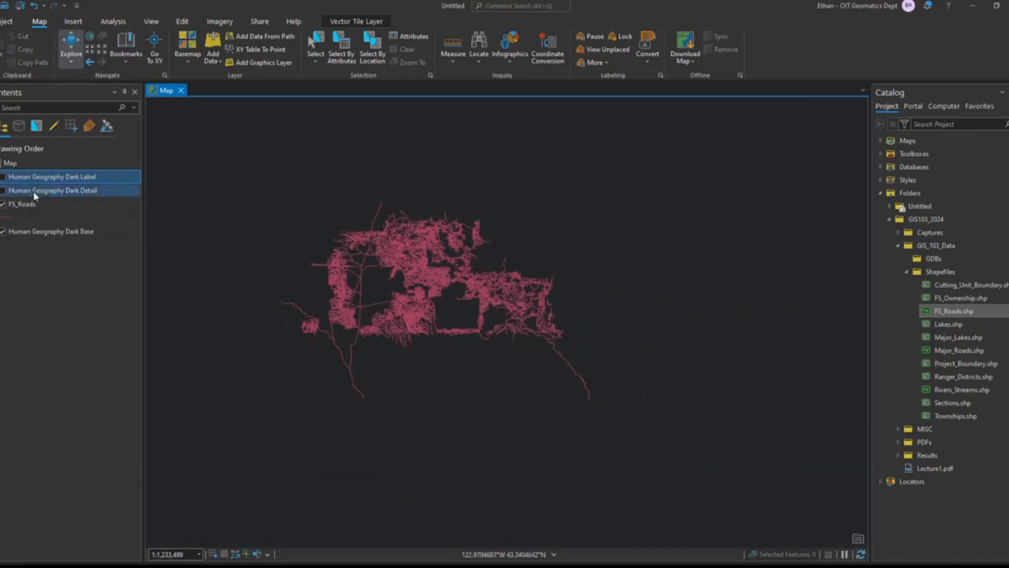
pyautogui.click(26, 205)
pyautogui.rightClick(28, 206)
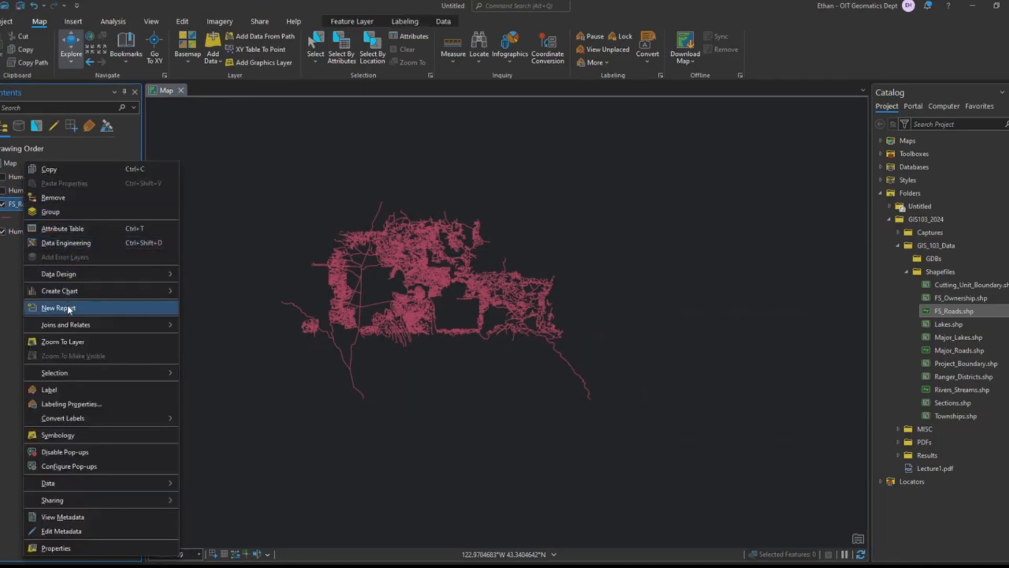
pyautogui.click(58, 342)
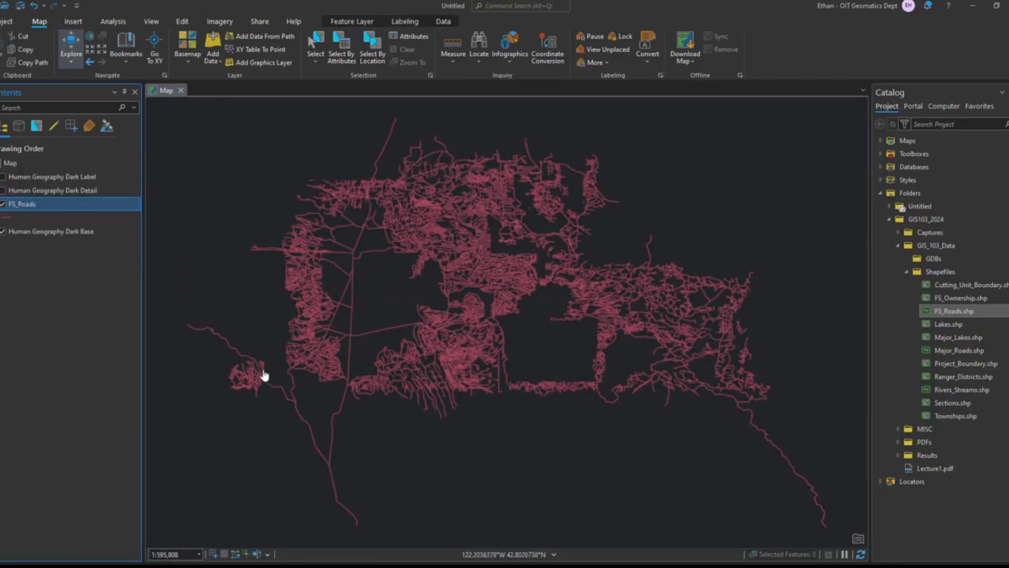
pyautogui.scroll(2, 599, 371)
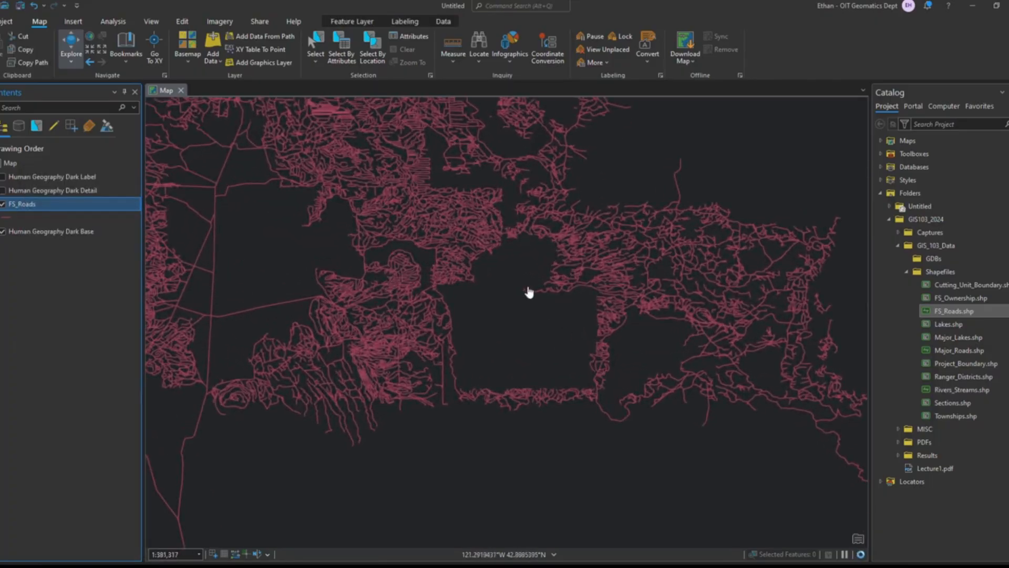
pyautogui.moveTo(529, 292); pyautogui.dragTo(651, 356)
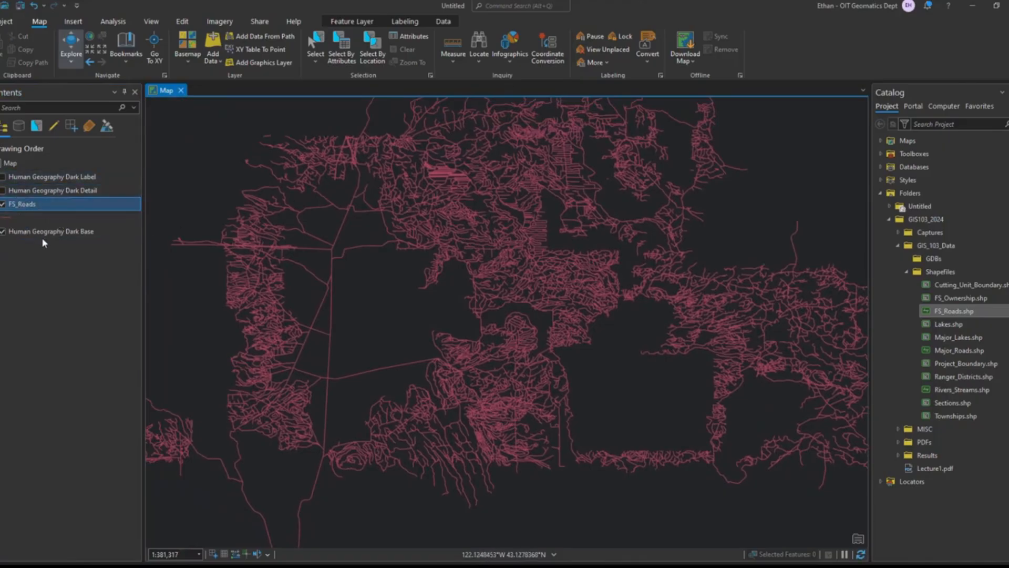
# Check the visibility toggle of Human Geography Dark Base, and look more closely at the western part of the road network.
pyautogui.click(2, 232)
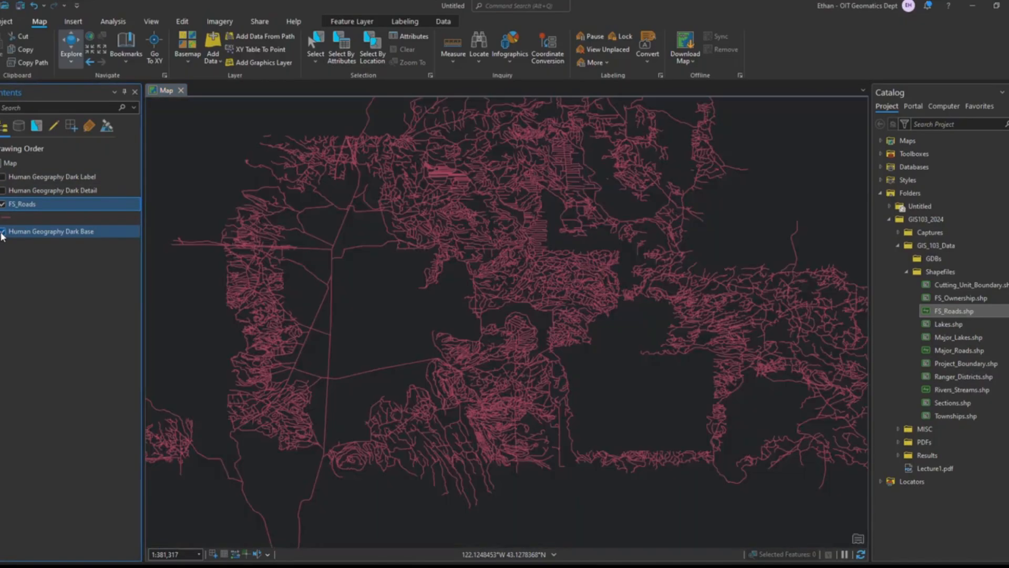
pyautogui.scroll(3, 400, 316)
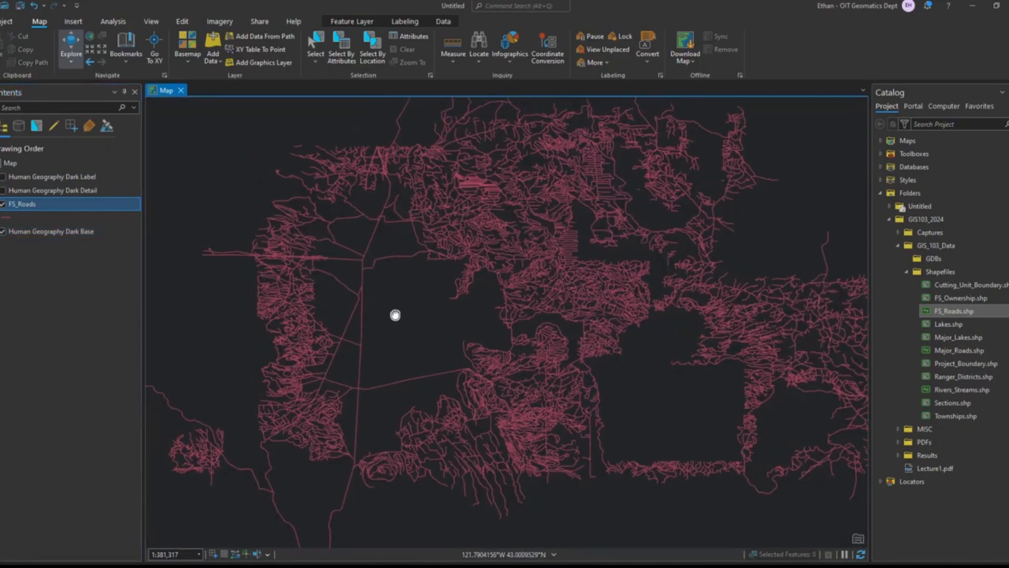
pyautogui.scroll(4, 402, 254)
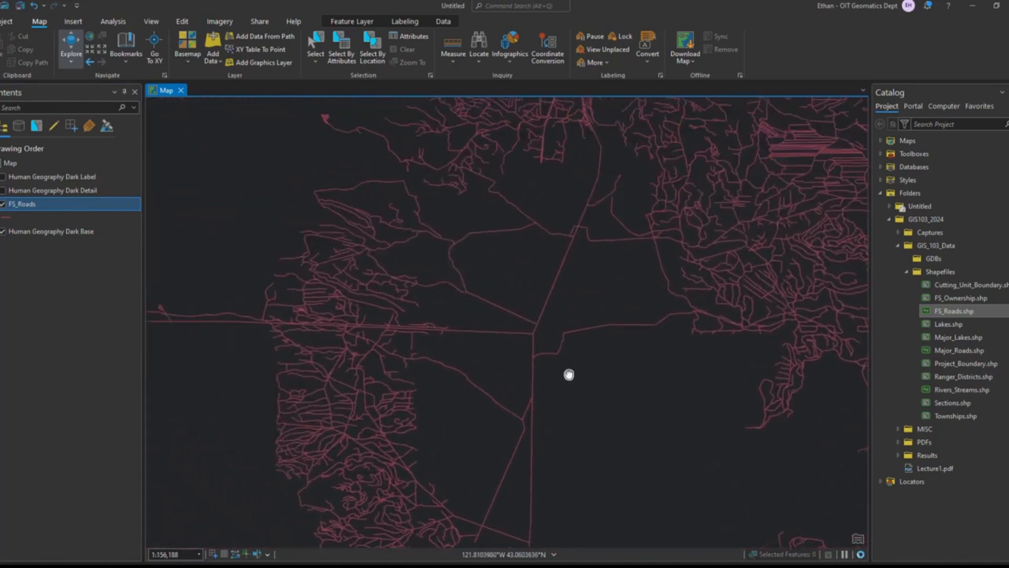
pyautogui.moveTo(507, 340); pyautogui.dragTo(499, 356)
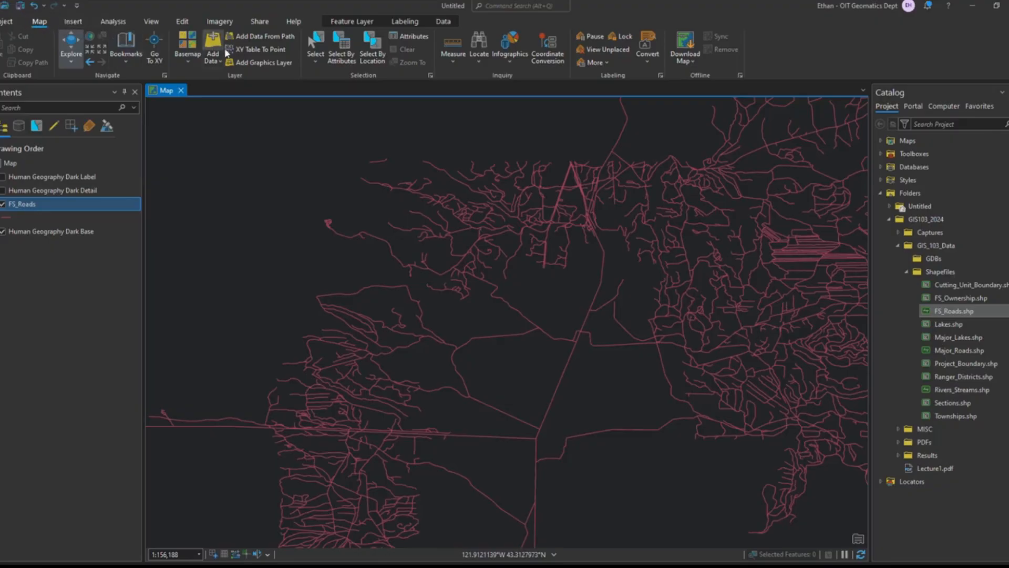
# With the Select tool, select a single FS_Roads line and rectangle-select groups of roads around the central junction.
pyautogui.click(317, 50)
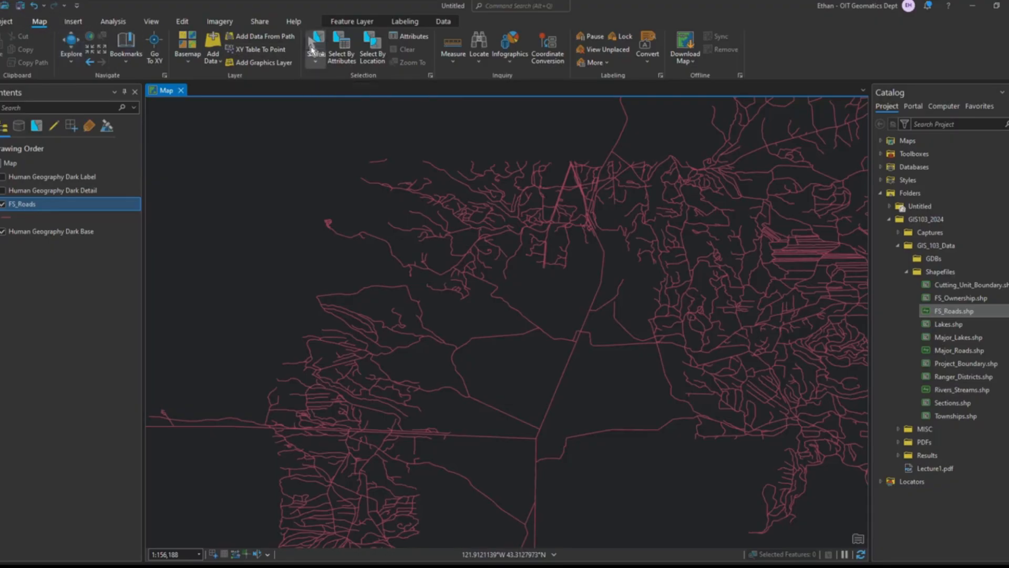
pyautogui.click(377, 241)
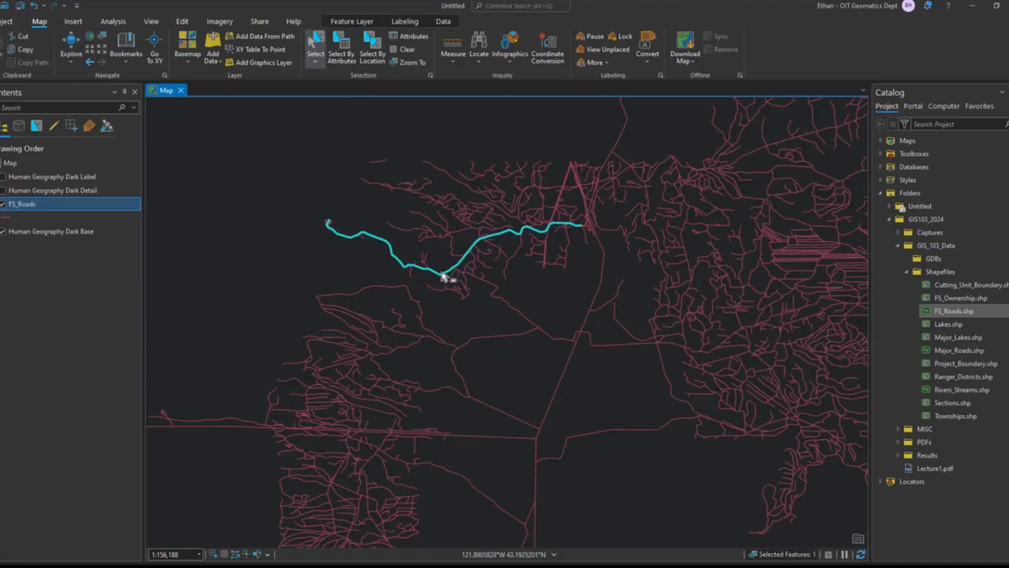
pyautogui.moveTo(514, 362); pyautogui.dragTo(746, 260)
pyautogui.moveTo(362, 340); pyautogui.dragTo(422, 269)
pyautogui.moveTo(378, 407); pyautogui.dragTo(577, 325)
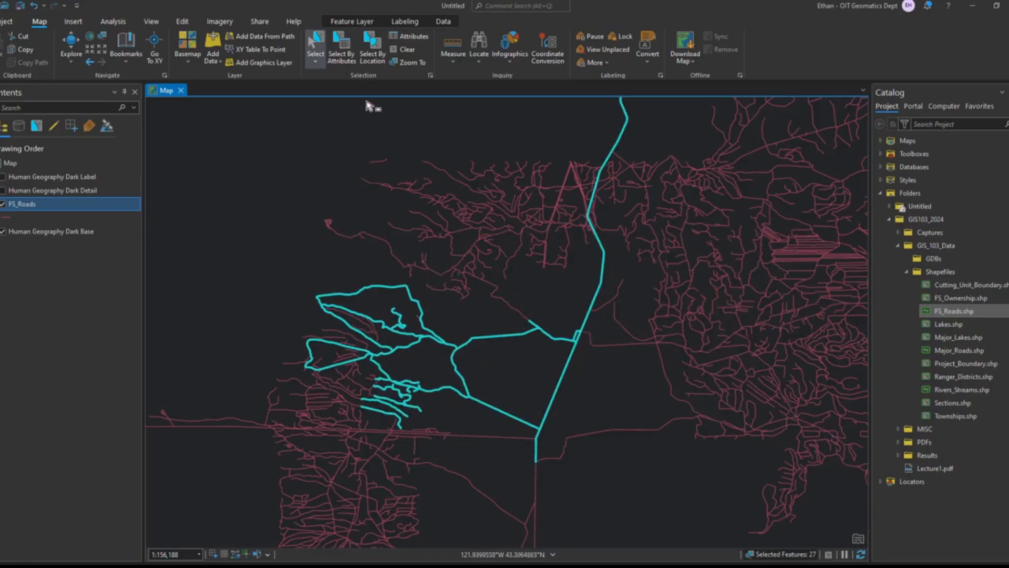
# Switch the selection shape to Lasso and select roads with freehand outlines across the northern part of the network.
pyautogui.click(315, 61)
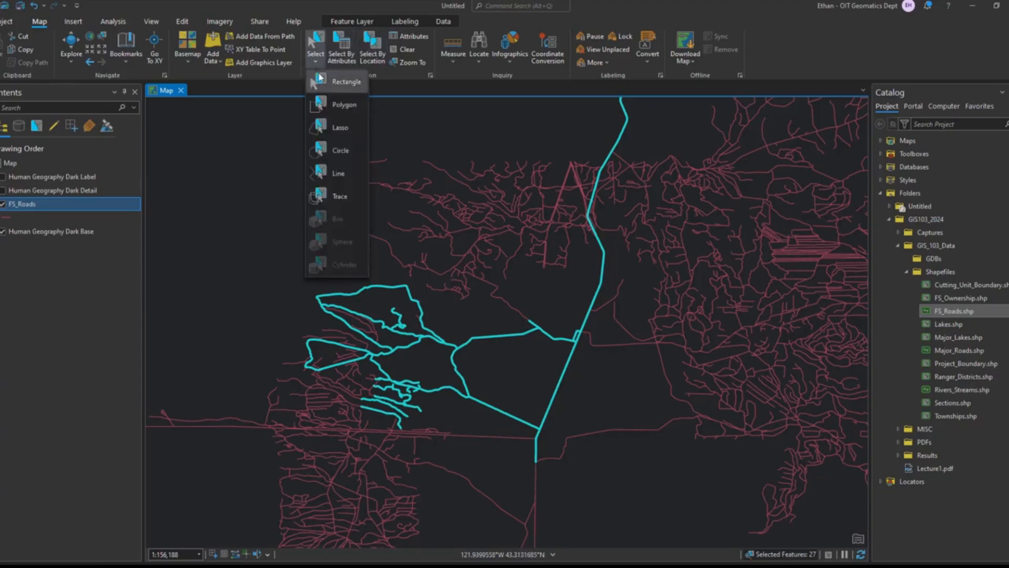
pyautogui.click(340, 130)
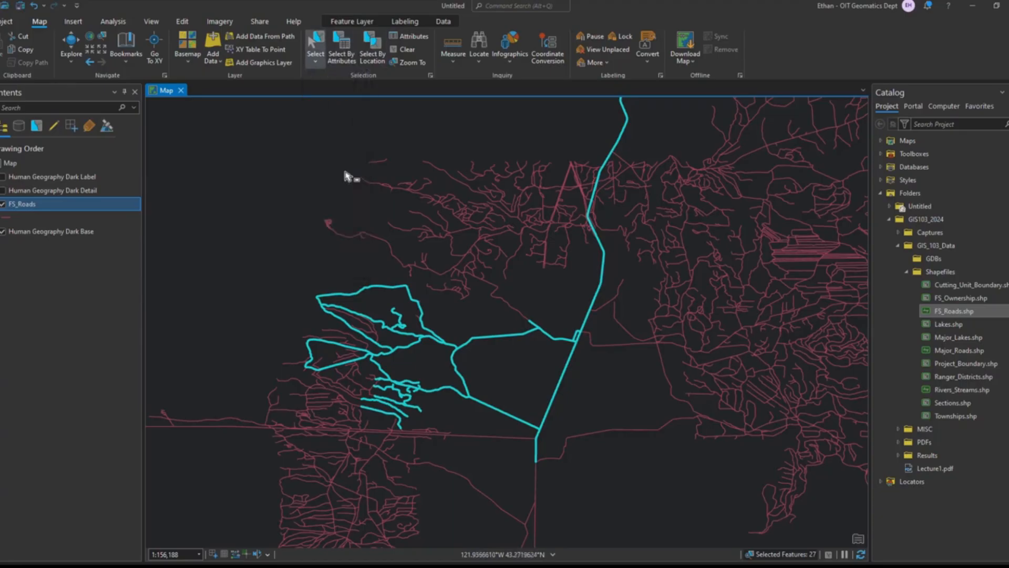
pyautogui.moveTo(514, 227); pyautogui.dragTo(747, 190)
pyautogui.moveTo(721, 257)
pyautogui.mouseDown()
pyautogui.moveTo(624, 437)
pyautogui.moveTo(863, 286)
pyautogui.moveTo(803, 284)
pyautogui.mouseUp()
pyautogui.moveTo(331, 348); pyautogui.dragTo(816, 151)
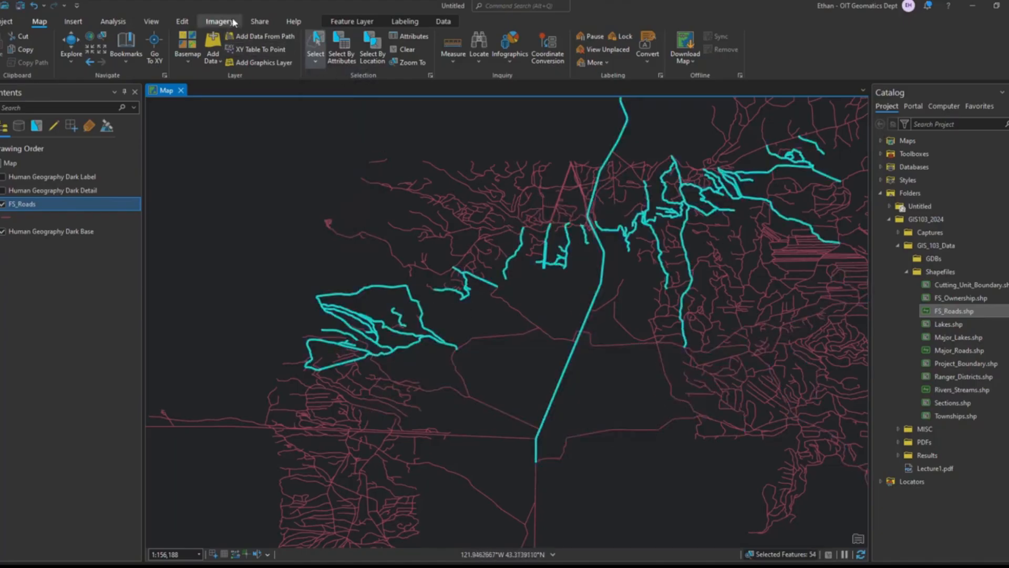
# Switch the selection shape to Circle, select FS_Roads features within circles across the network, and clear the selection.
pyautogui.click(320, 62)
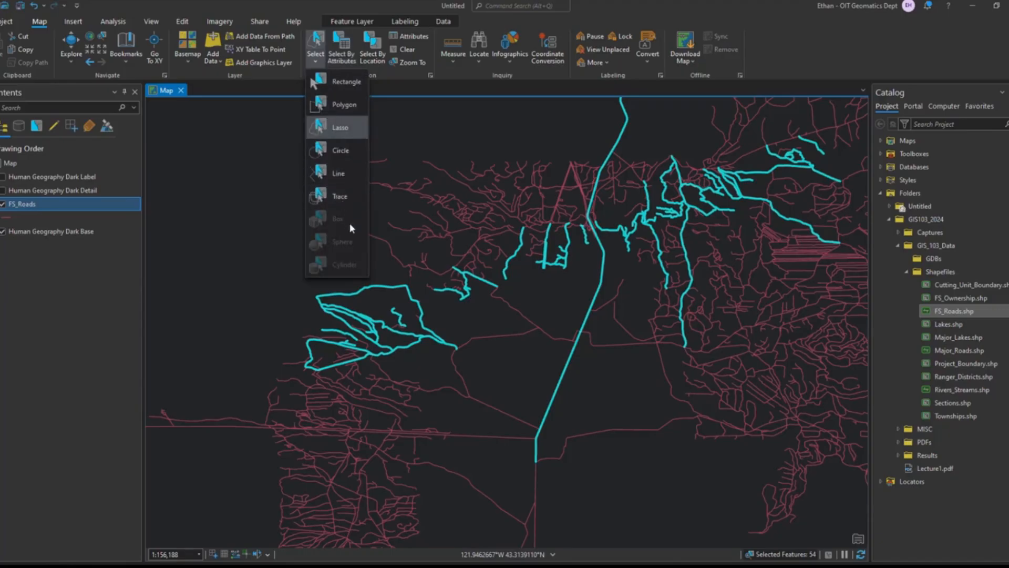
pyautogui.click(342, 152)
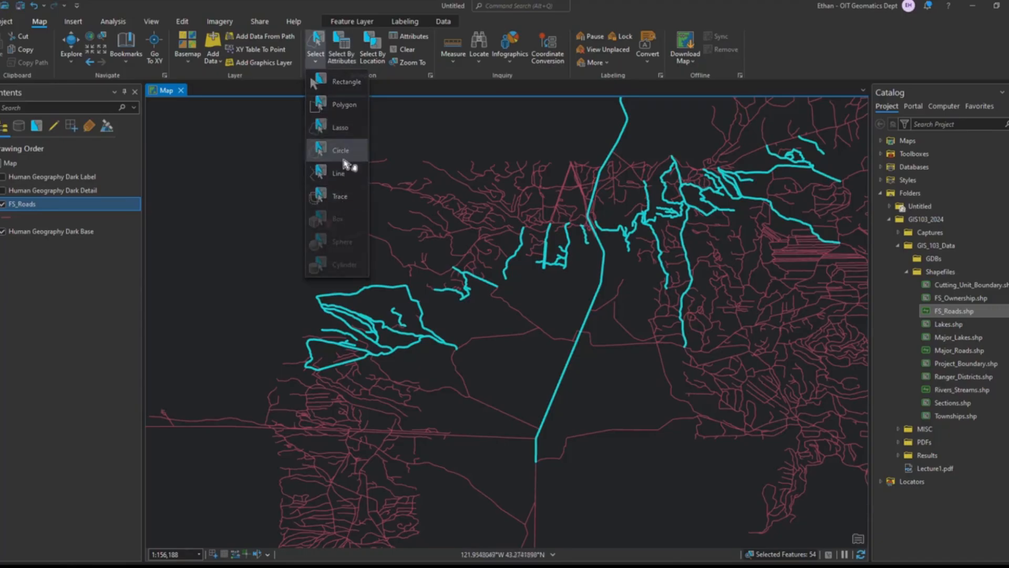
pyautogui.moveTo(402, 365); pyautogui.dragTo(689, 203)
pyautogui.moveTo(592, 351); pyautogui.dragTo(689, 286)
pyautogui.moveTo(769, 174); pyautogui.dragTo(683, 285)
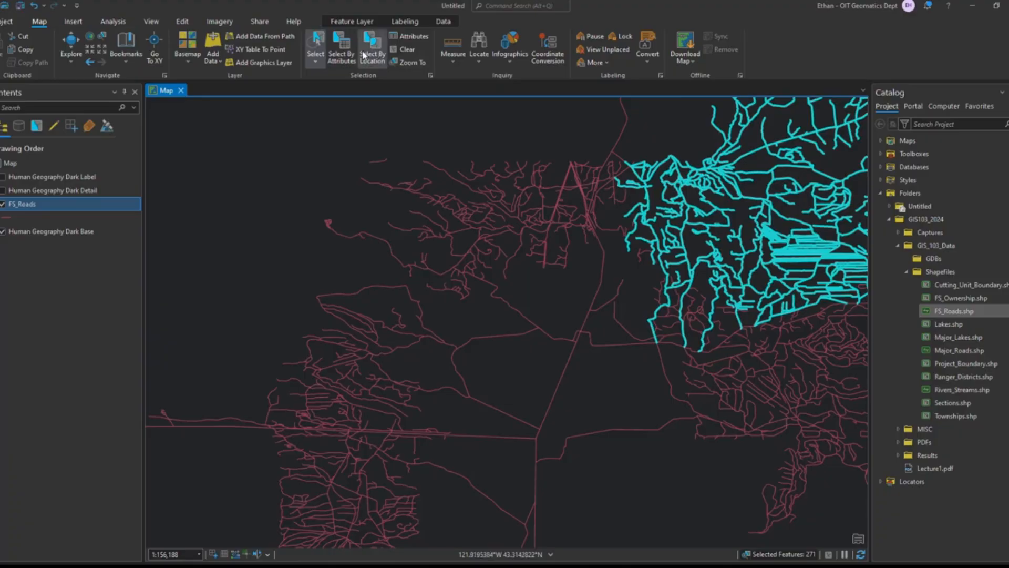
pyautogui.click(408, 50)
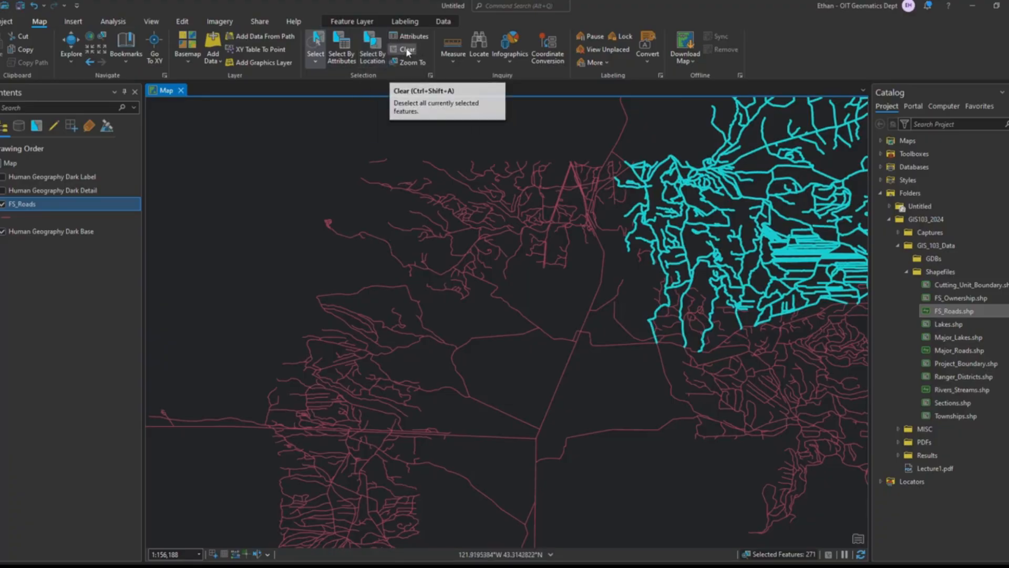
pyautogui.moveTo(418, 382); pyautogui.dragTo(708, 232)
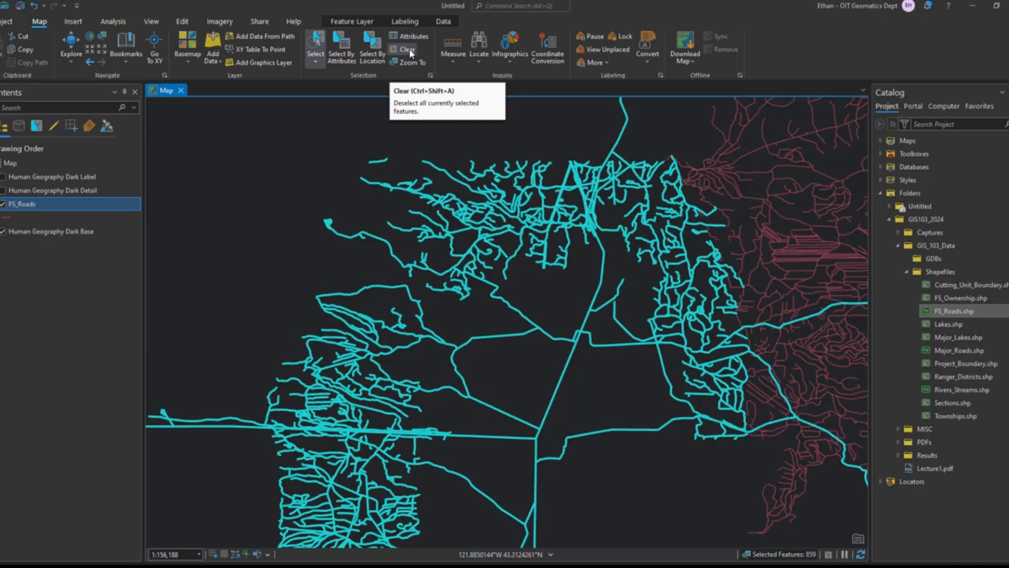
pyautogui.click(407, 55)
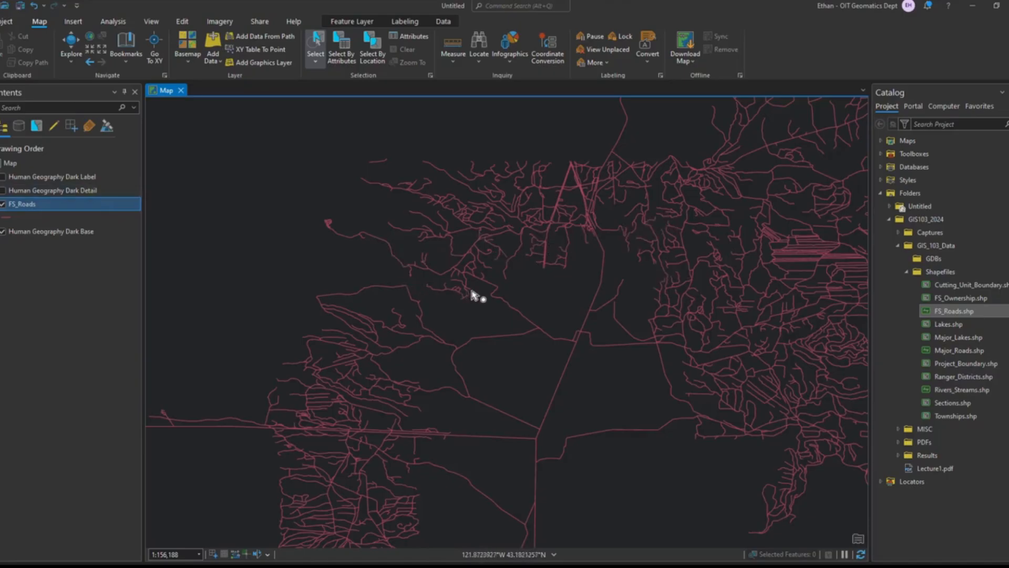
# Select individual roads northwest of the central junction and add neighbouring road segments to the selection.
pyautogui.click(528, 319)
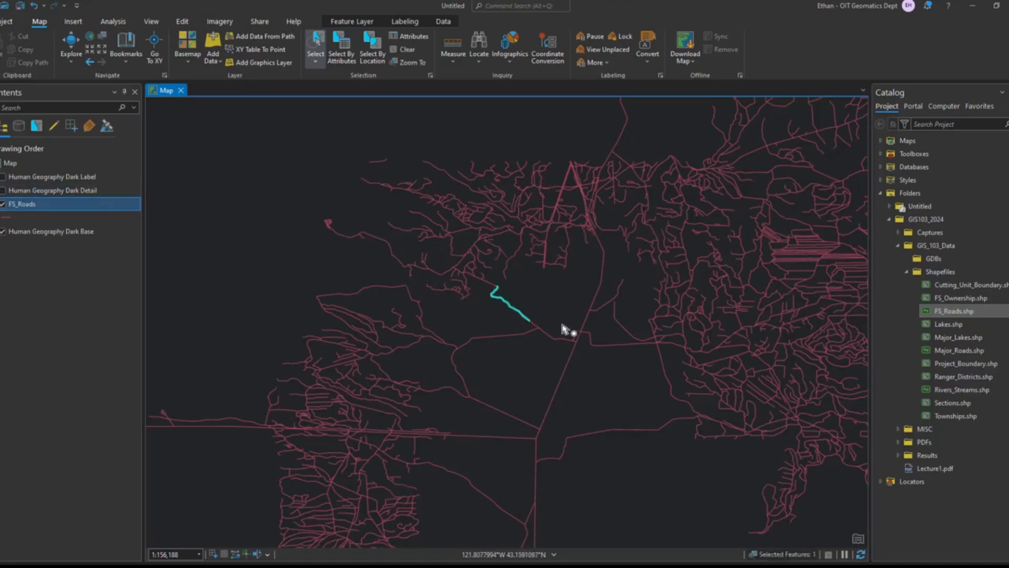
pyautogui.click(555, 338)
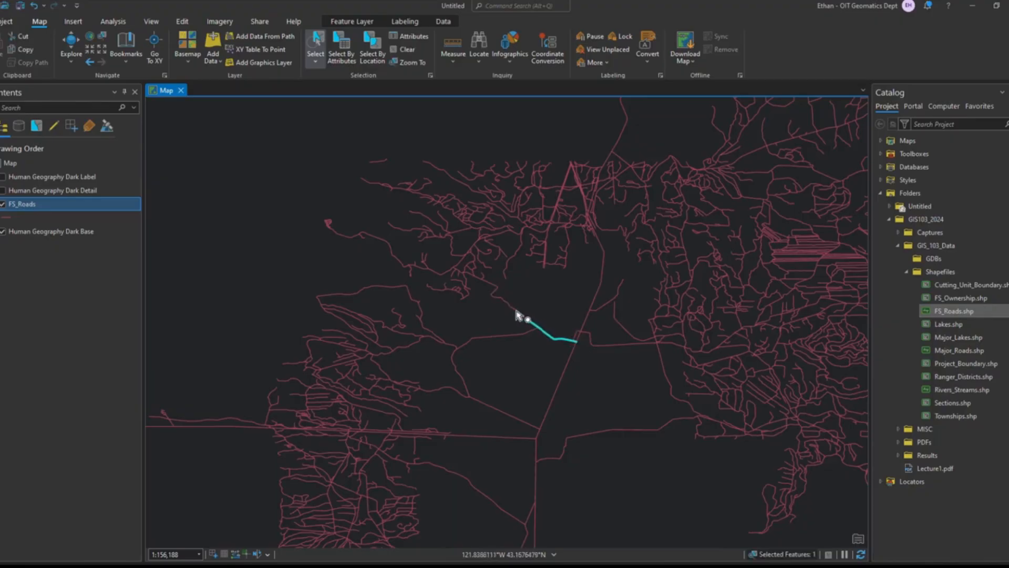
pyautogui.keyDown('shift'); pyautogui.click(523, 319); pyautogui.keyUp('shift')
pyautogui.keyDown('shift'); pyautogui.click(524, 336); pyautogui.keyUp('shift')
pyautogui.keyDown('shift'); pyautogui.click(452, 293); pyautogui.keyUp('shift')
pyautogui.keyDown('shift'); pyautogui.click(436, 289); pyautogui.keyUp('shift')
# Select the short diagonal road northwest of the central junction, and add the curved road east of it and its small spur to the selection.
pyautogui.click(479, 292)
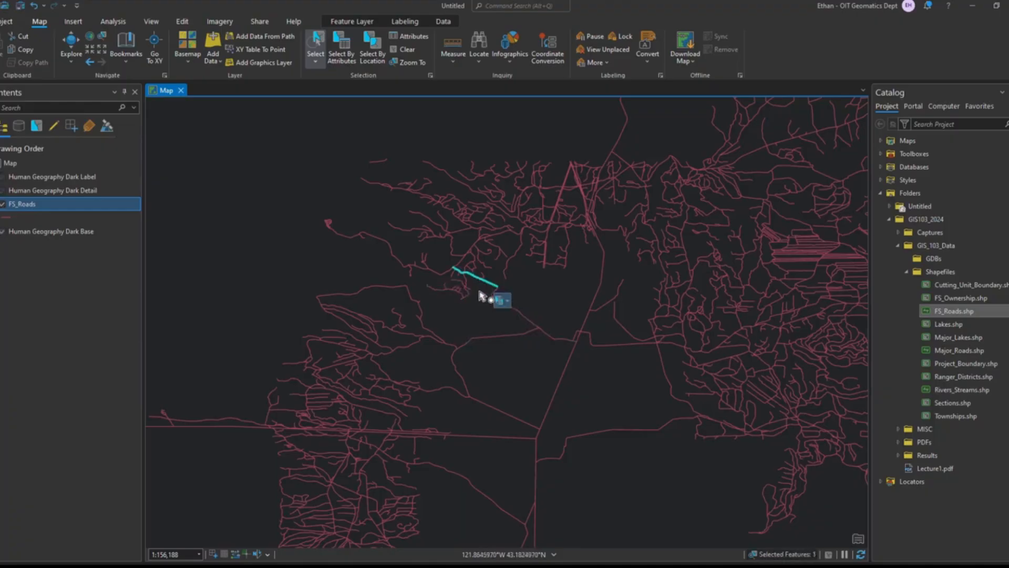
pyautogui.keyDown('shift'); pyautogui.click(507, 278); pyautogui.keyUp('shift')
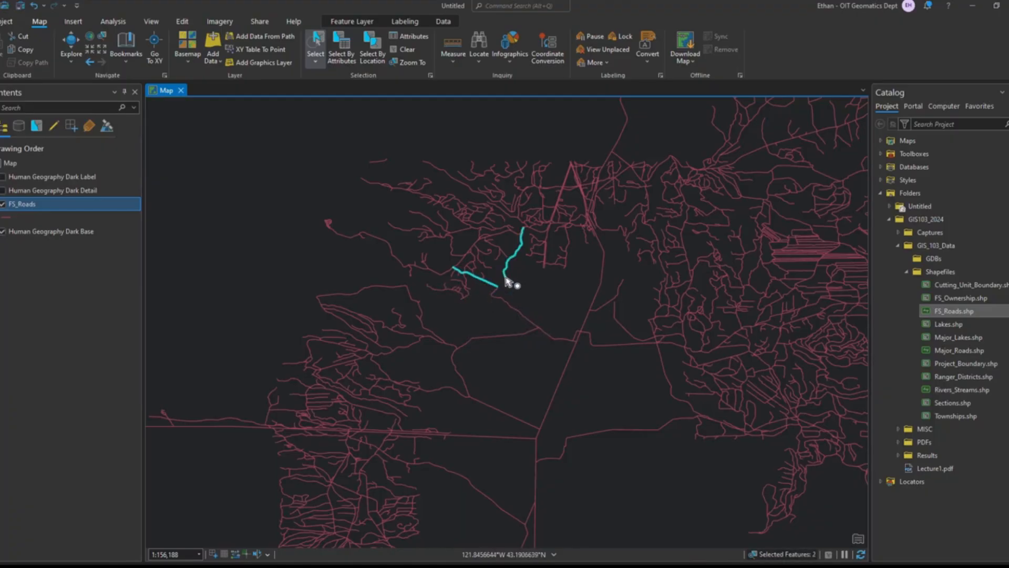
pyautogui.keyDown('shift'); pyautogui.click(473, 276); pyautogui.keyUp('shift')
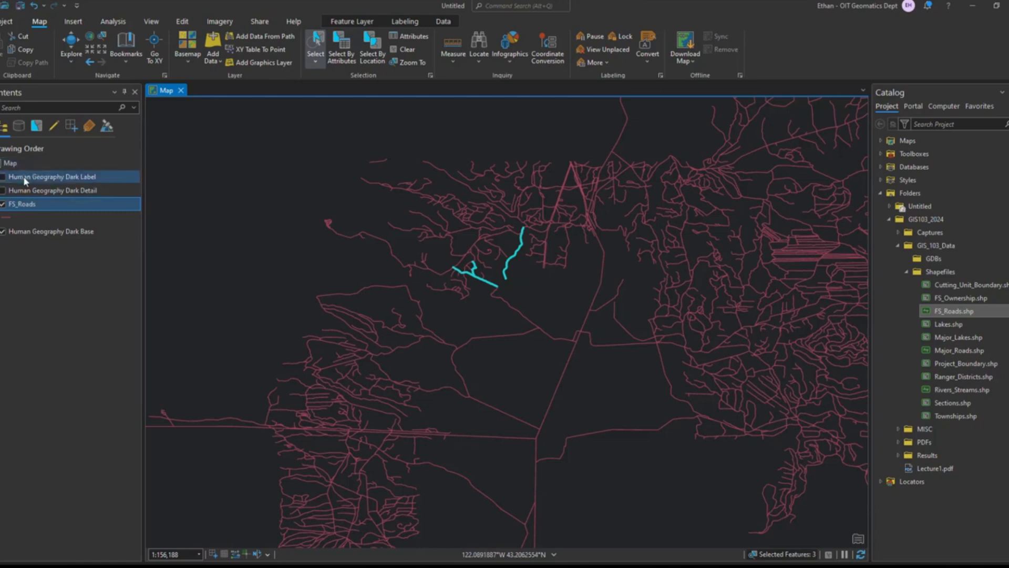
# Open the FS_Roads attribute table and limit it to the selected records.
pyautogui.rightClick(34, 205)
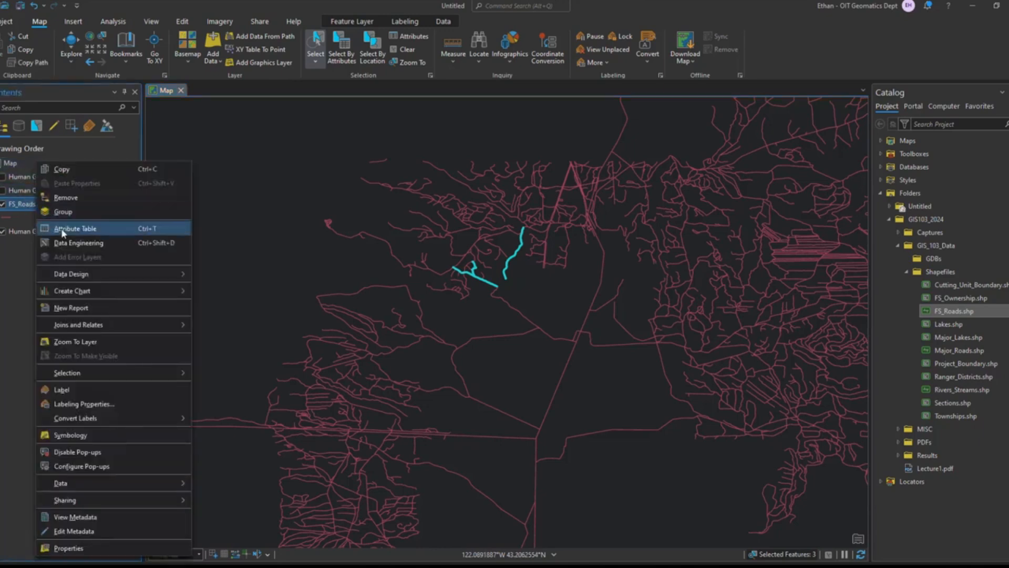
pyautogui.click(72, 228)
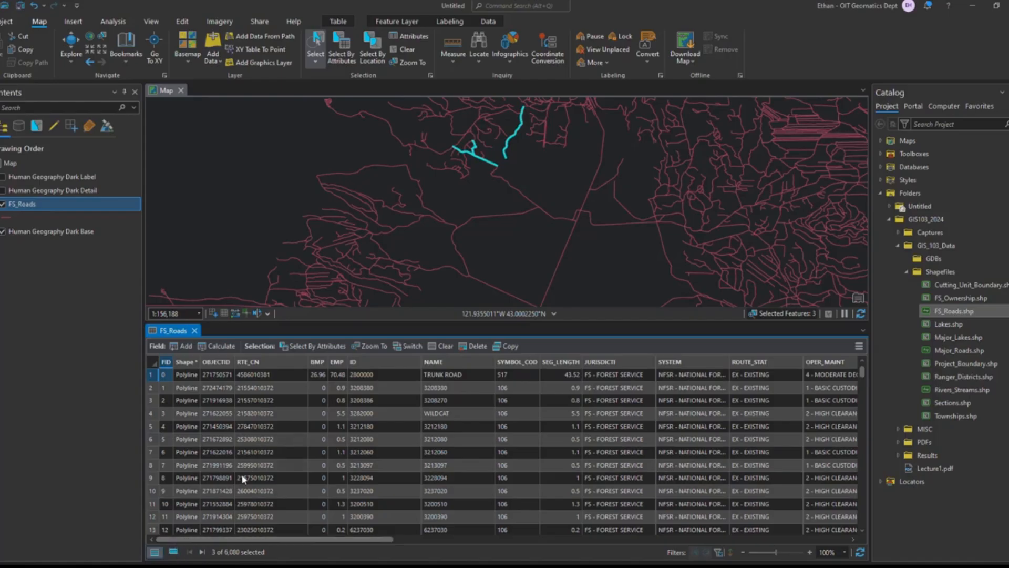
pyautogui.click(173, 553)
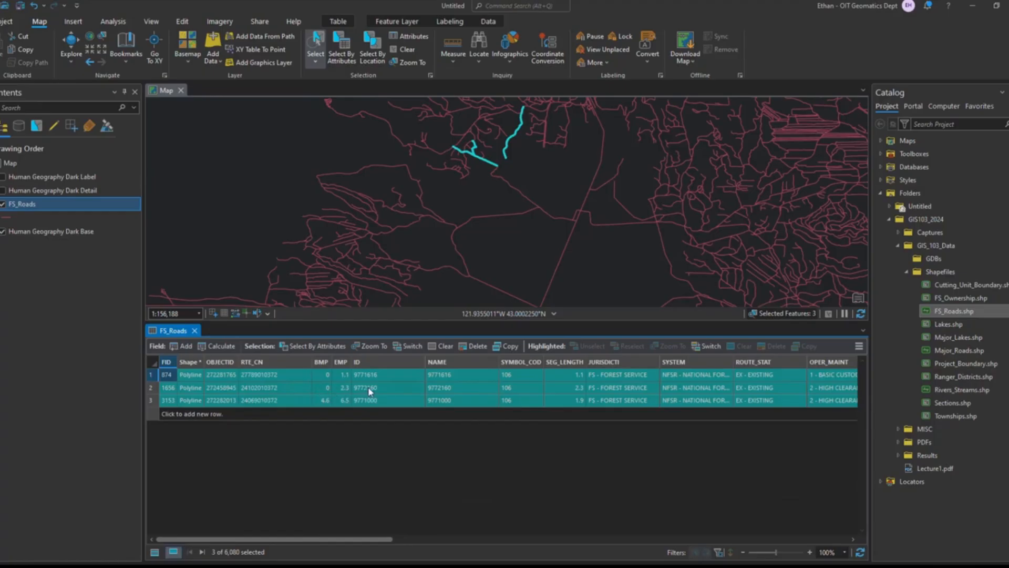
# Flash the second and first selected road records on the map, and zoom to the first record.
pyautogui.rightClick(151, 387)
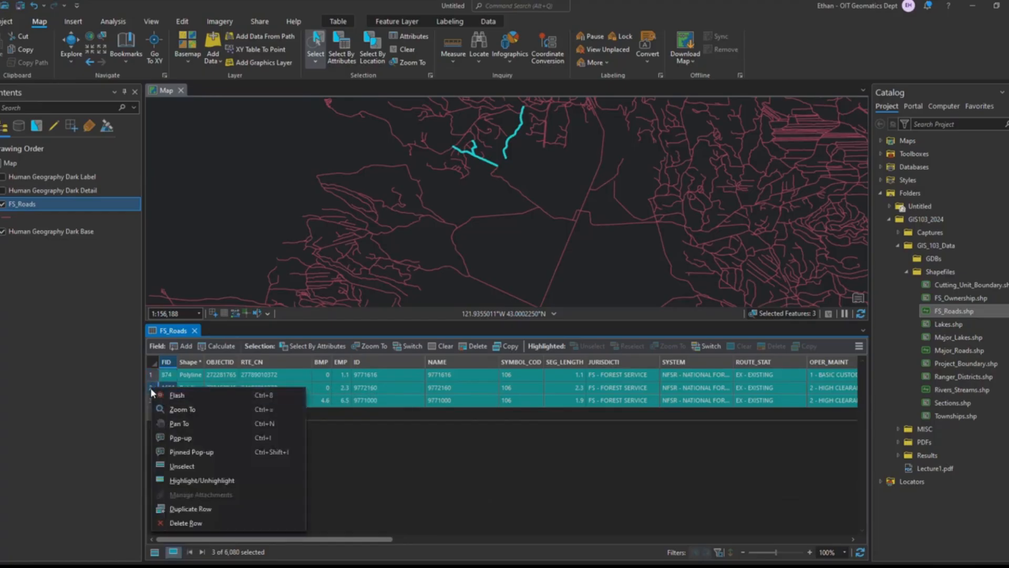
pyautogui.rightClick(151, 387)
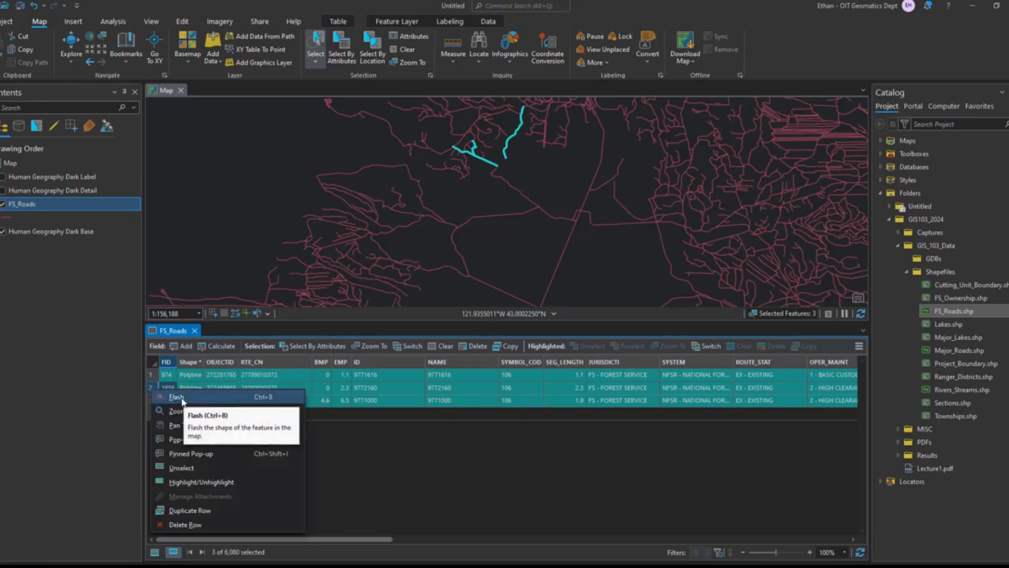
pyautogui.click(182, 401)
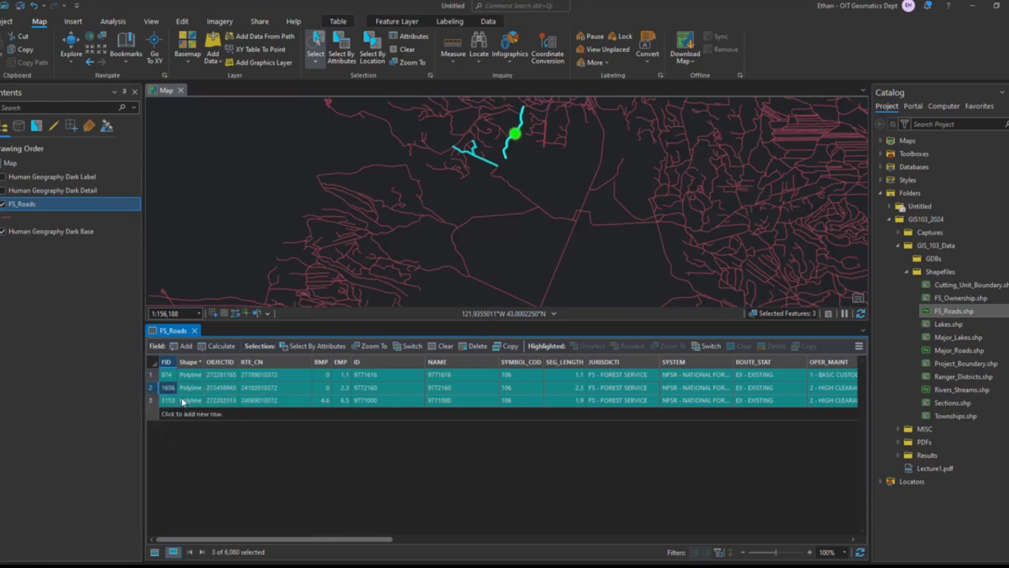
pyautogui.rightClick(148, 376)
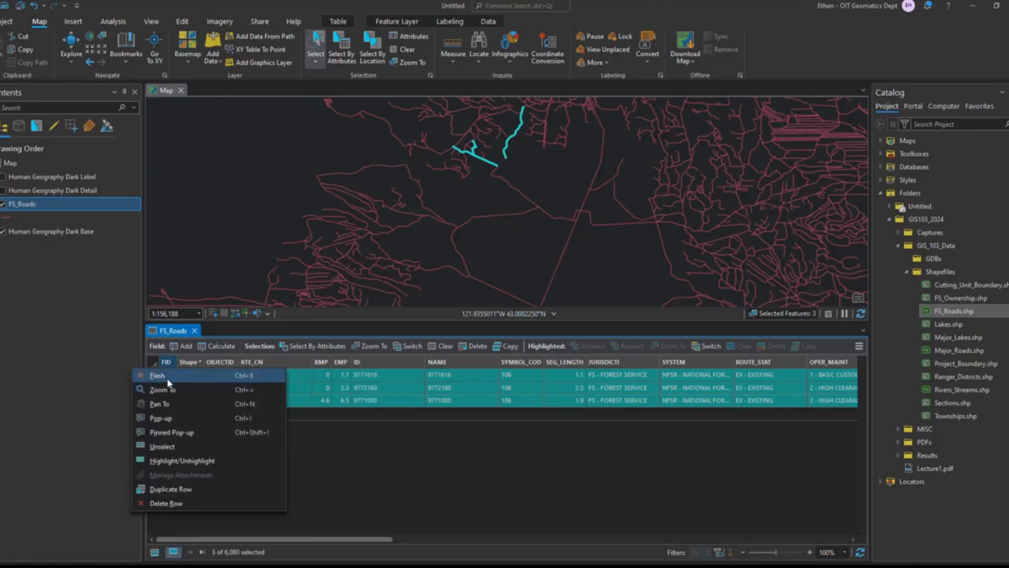
pyautogui.click(168, 379)
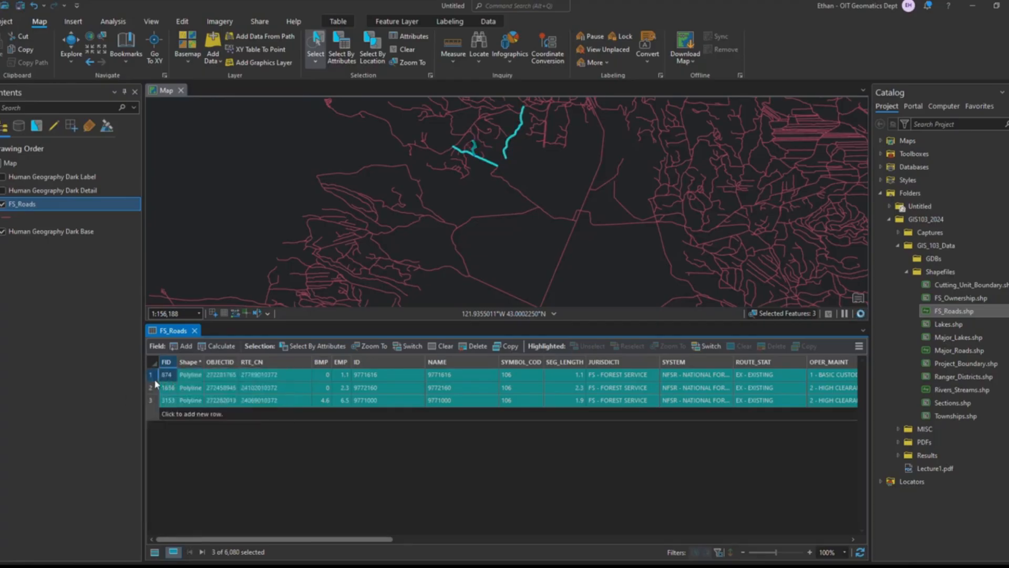
pyautogui.rightClick(151, 378)
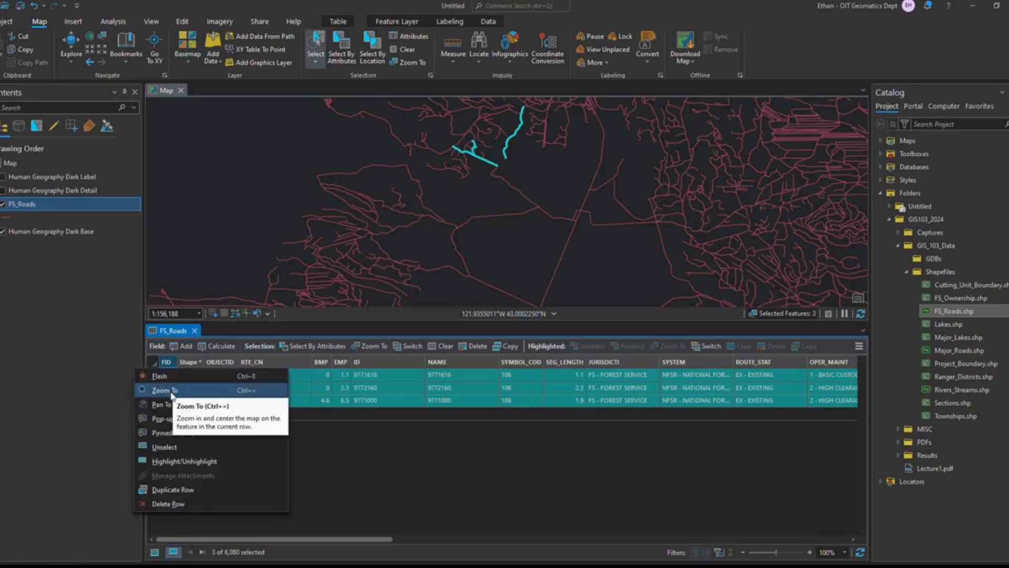
pyautogui.click(172, 392)
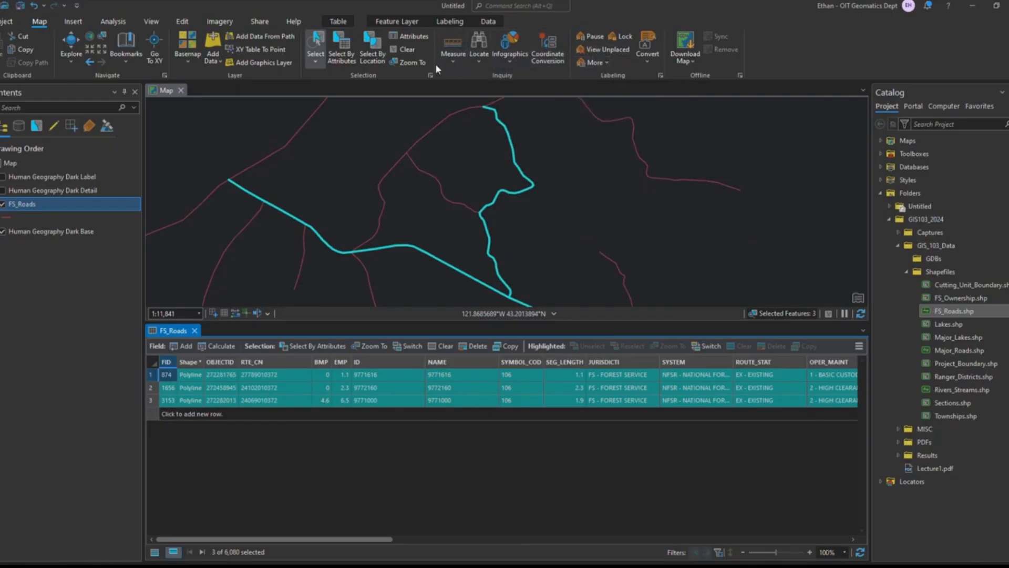
# Clear the road selection and show all records in the FS_Roads attribute table.
pyautogui.click(405, 51)
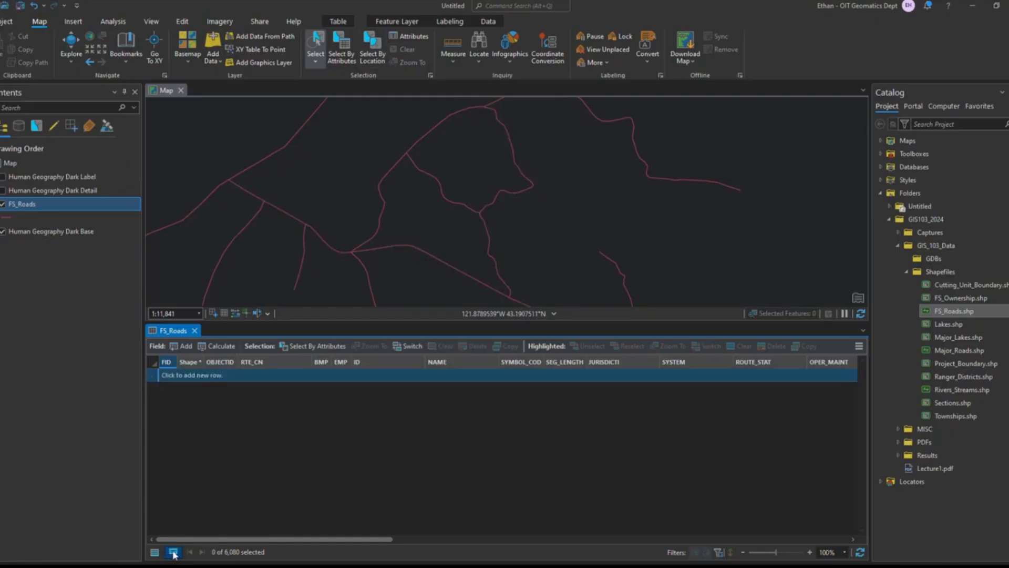
pyautogui.click(154, 553)
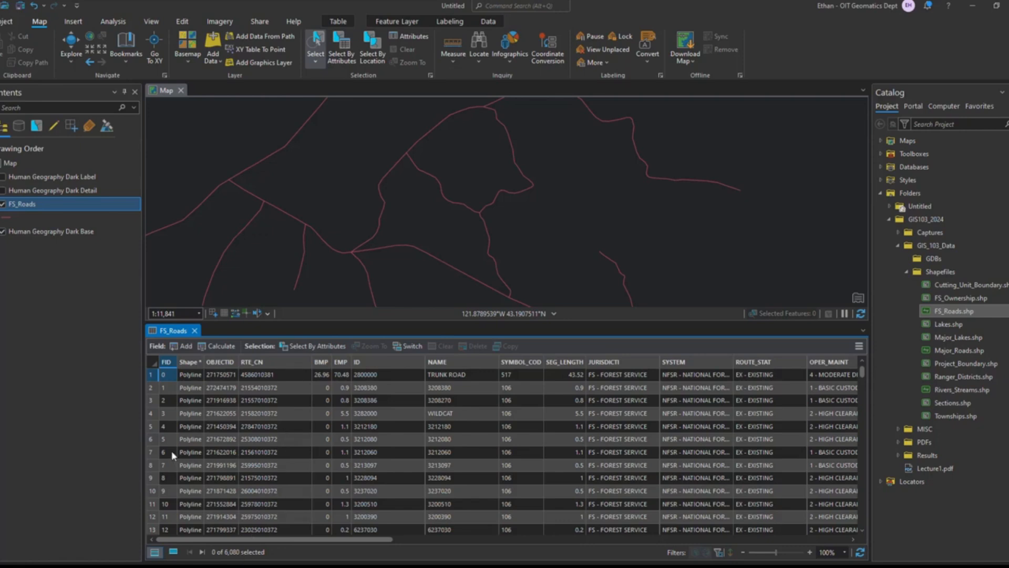
# Select table rows 6, 7 and 8 one at a time, and extend the selection from row 8 to rows 6, 9, 10 and 11.
pyautogui.click(150, 440)
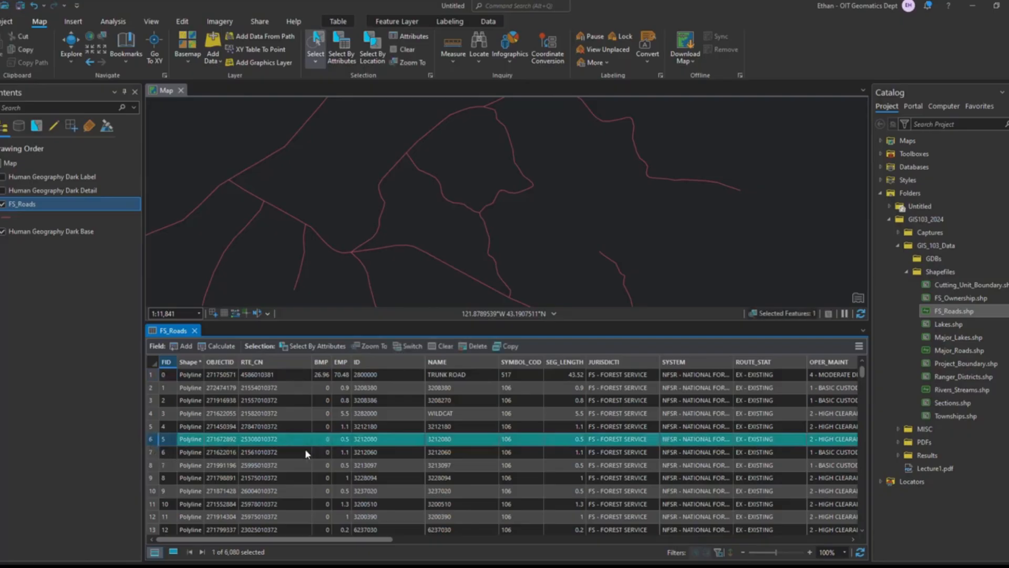
pyautogui.click(153, 452)
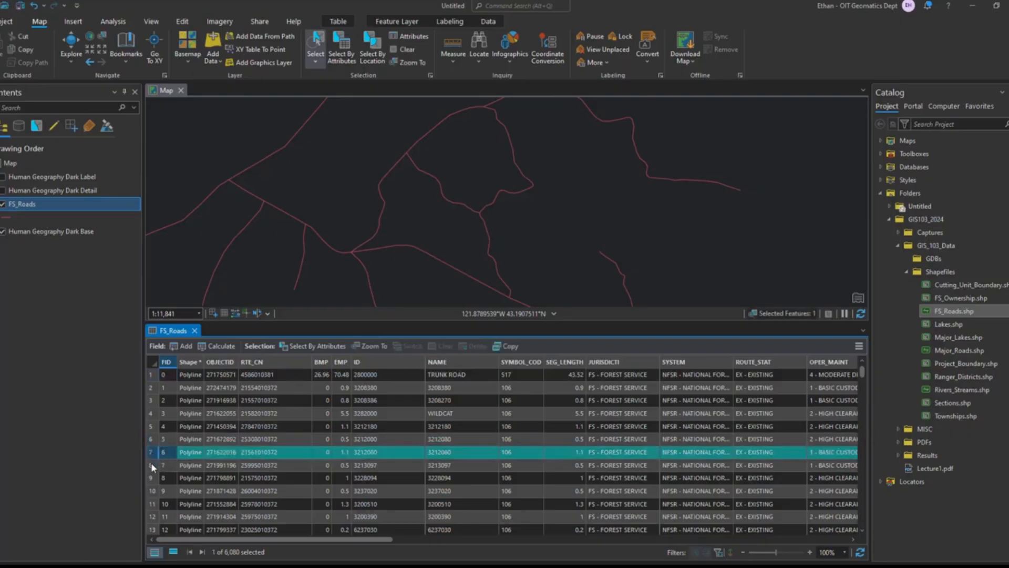
pyautogui.click(156, 466)
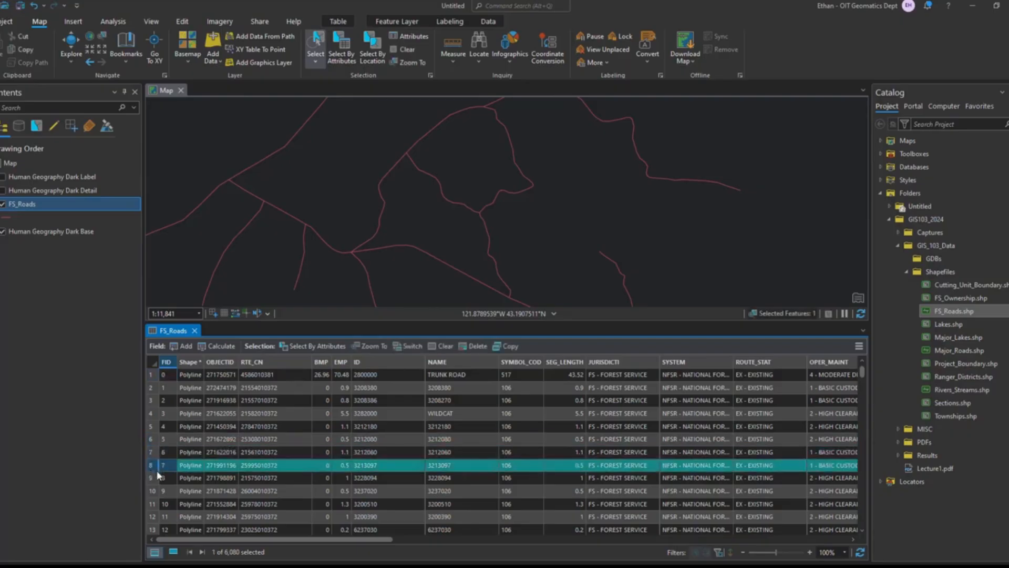
pyautogui.keyDown('ctrl'); pyautogui.click(153, 438); pyautogui.keyUp('ctrl')
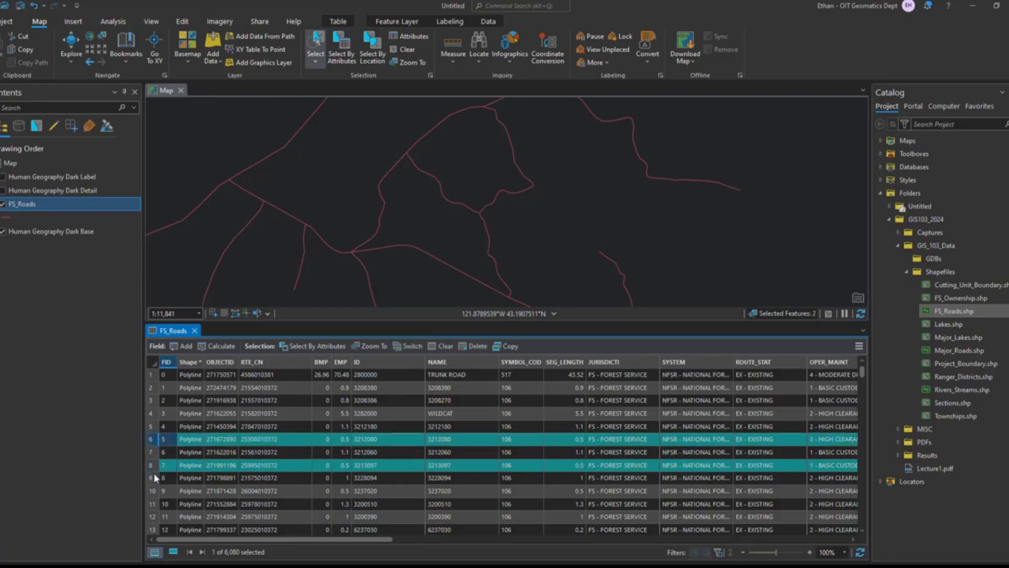
pyautogui.keyDown('ctrl'); pyautogui.click(156, 477); pyautogui.keyUp('ctrl')
pyautogui.keyDown('ctrl'); pyautogui.click(156, 491); pyautogui.keyUp('ctrl')
pyautogui.keyDown('ctrl'); pyautogui.click(154, 504); pyautogui.keyUp('ctrl')
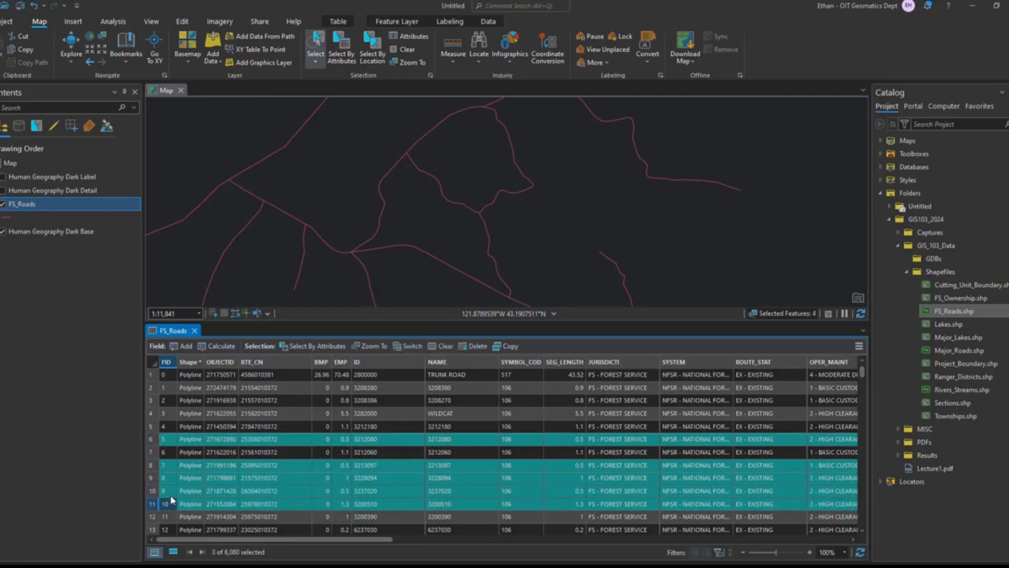
# Replace the selection with a continuous range of records from row 4 through row 13 of the FS_Roads table.
pyautogui.click(154, 452)
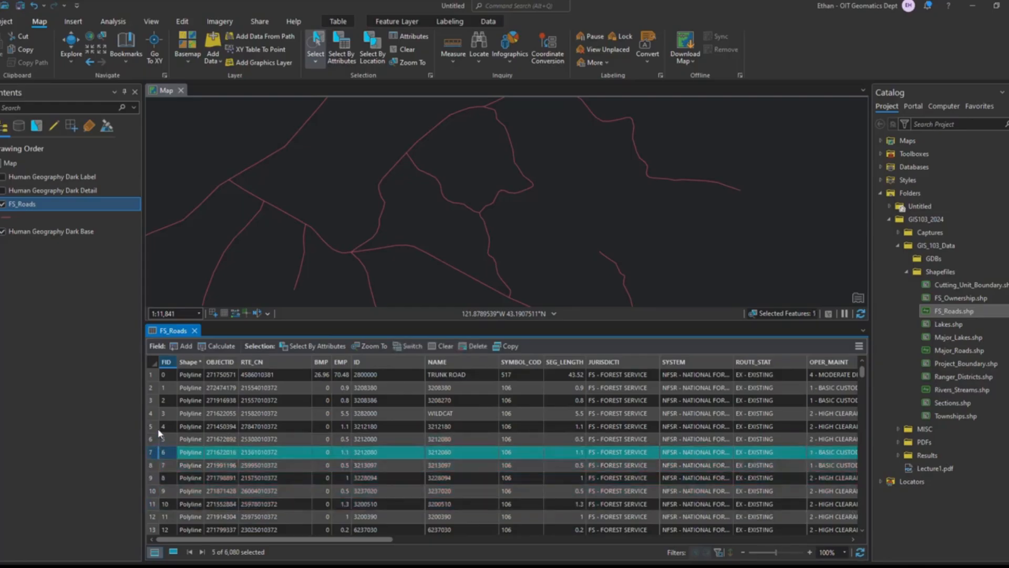
pyautogui.click(153, 413)
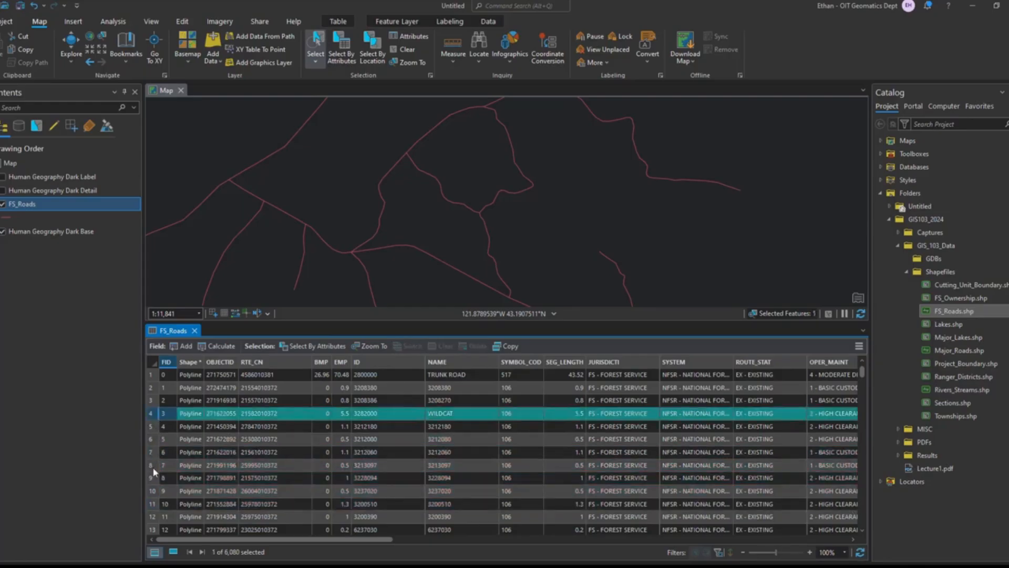
pyautogui.keyDown('shift'); pyautogui.click(155, 530); pyautogui.keyUp('shift')
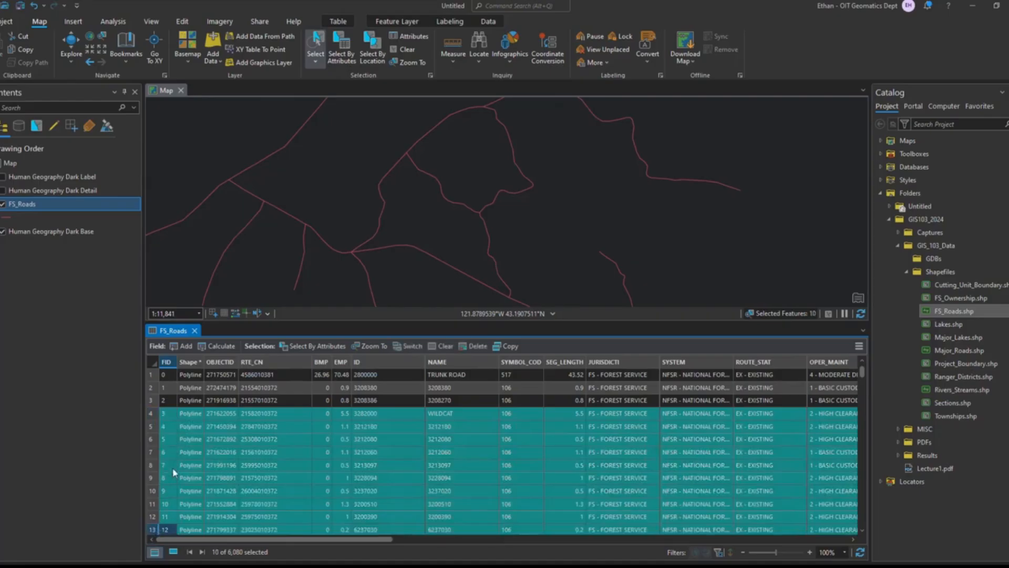
# Remove rows 6, 8, 10 and 11 from the selected range of FS_Roads records.
pyautogui.keyDown('ctrl'); pyautogui.click(157, 441); pyautogui.keyUp('ctrl')
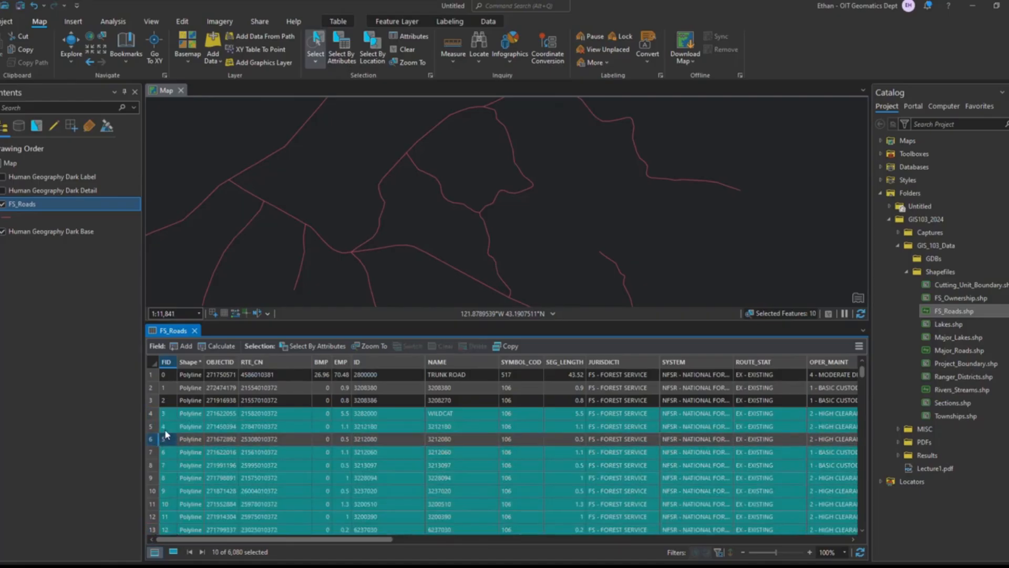
pyautogui.keyDown('ctrl'); pyautogui.click(153, 466); pyautogui.keyUp('ctrl')
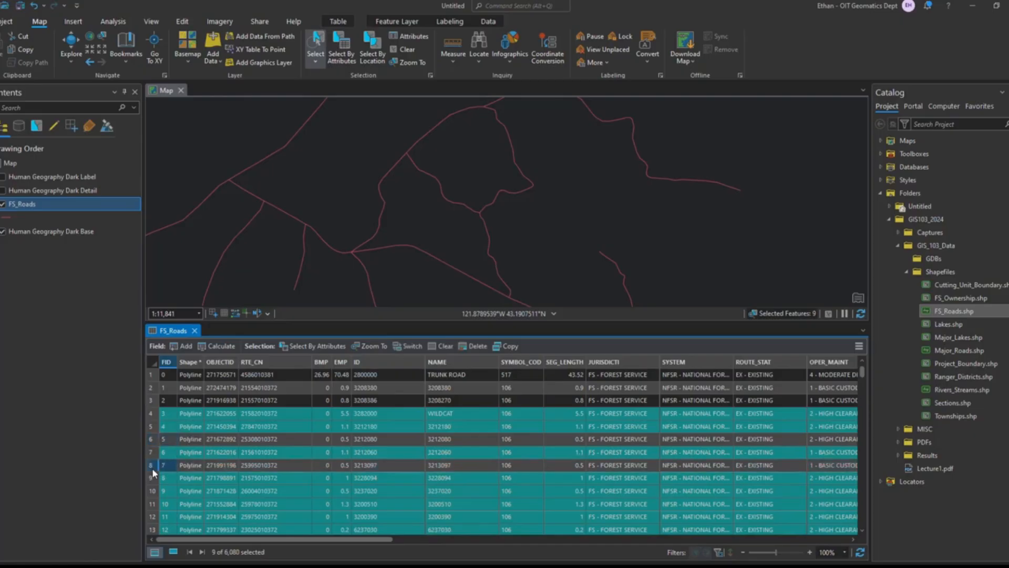
pyautogui.keyDown('ctrl'); pyautogui.click(152, 490); pyautogui.keyUp('ctrl')
pyautogui.keyDown('ctrl'); pyautogui.click(160, 504); pyautogui.keyUp('ctrl')
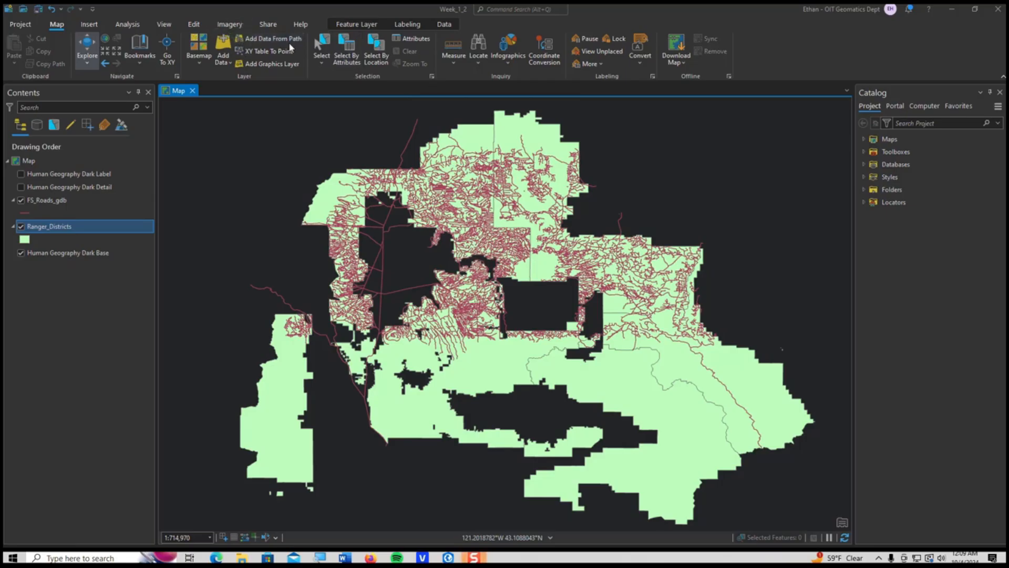
pyautogui.click(875, 204)
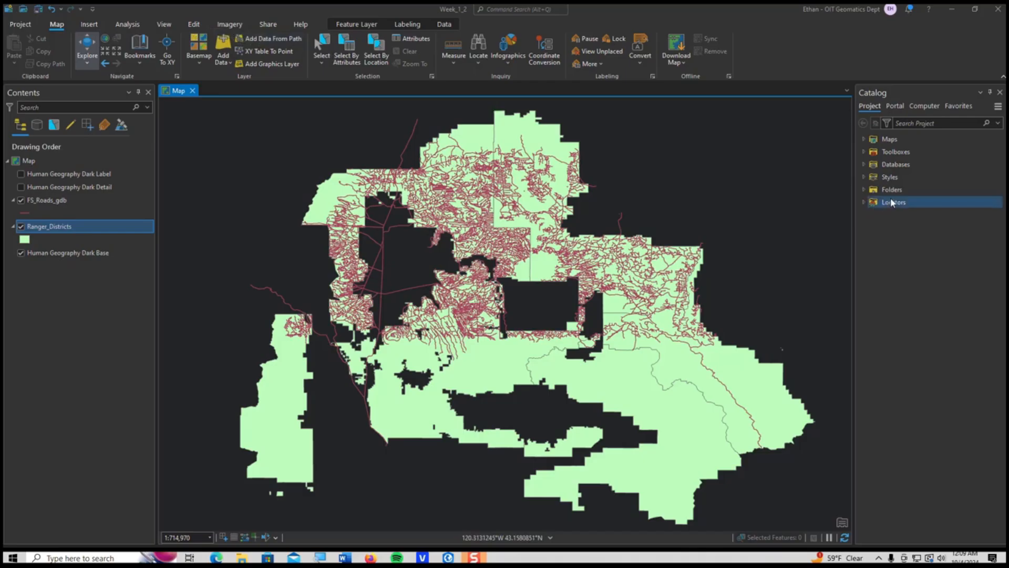
# Permanently delete the Week_1_2.gdb geodatabase from the GDBs folder inside GIS_103_Data of the GIS103_2024 folder.
pyautogui.click(863, 189)
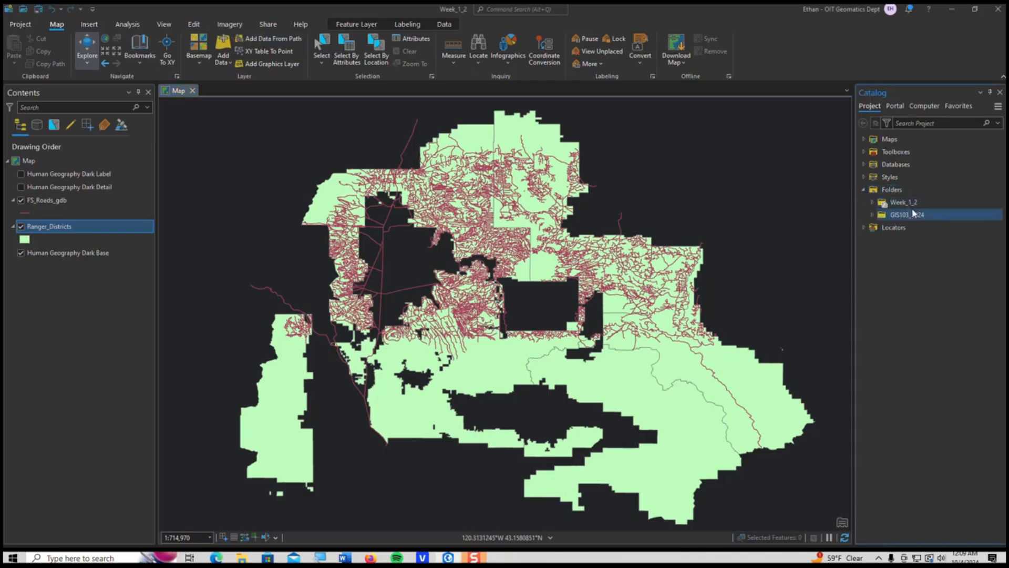
pyautogui.click(874, 215)
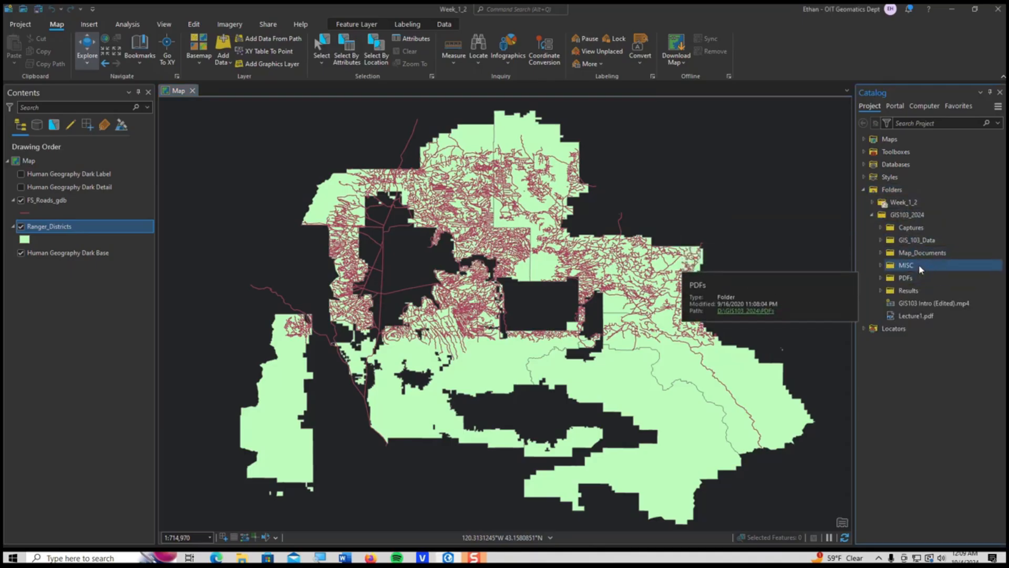
pyautogui.click(880, 239)
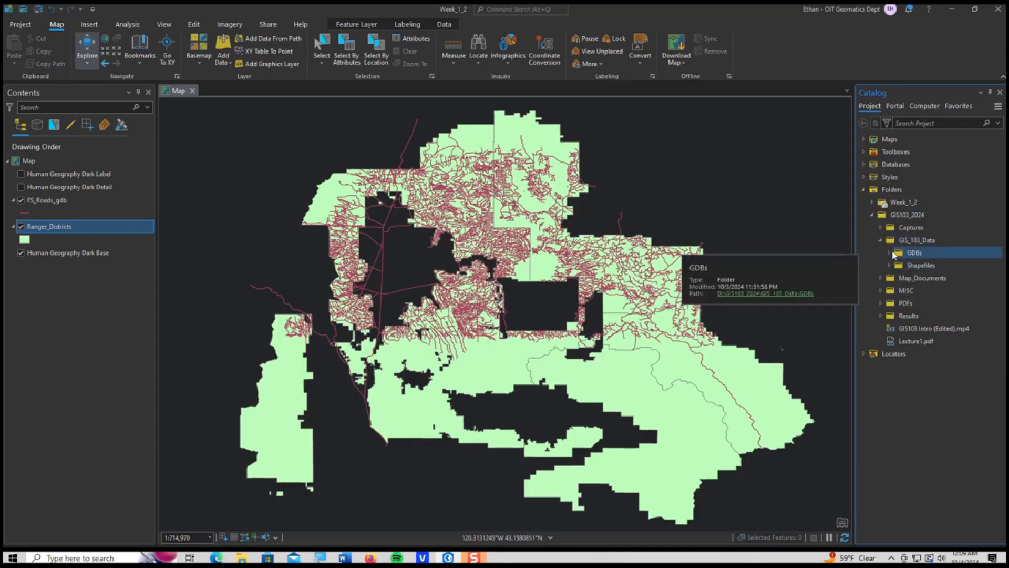
pyautogui.doubleClick(914, 253)
pyautogui.click(931, 267)
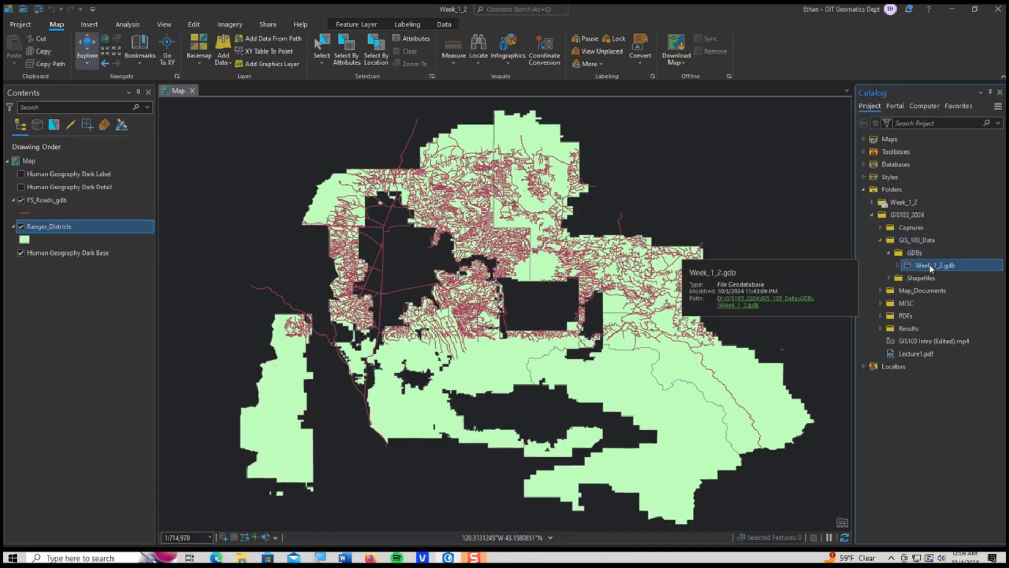
pyautogui.press('Delete')
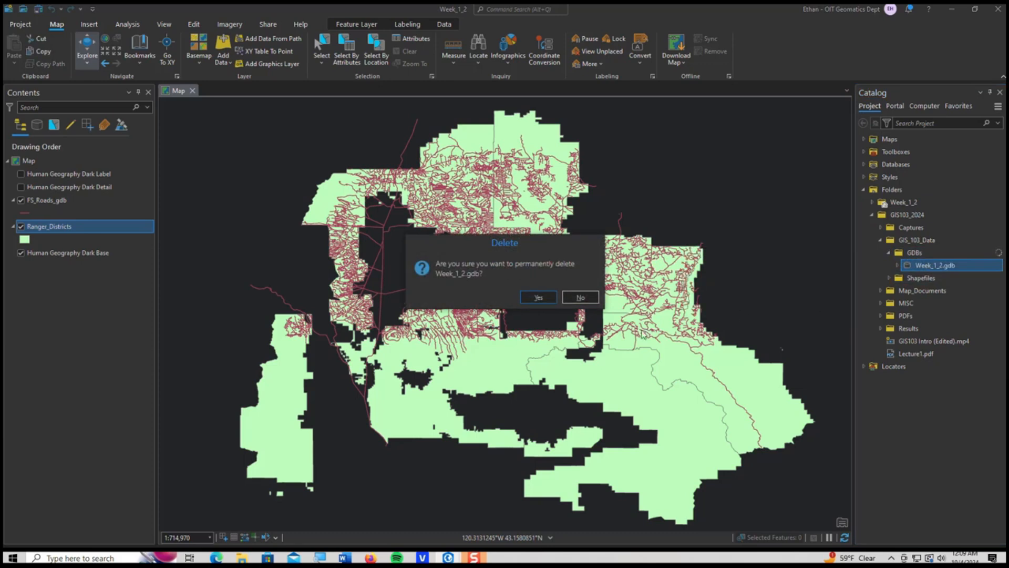
pyautogui.click(544, 299)
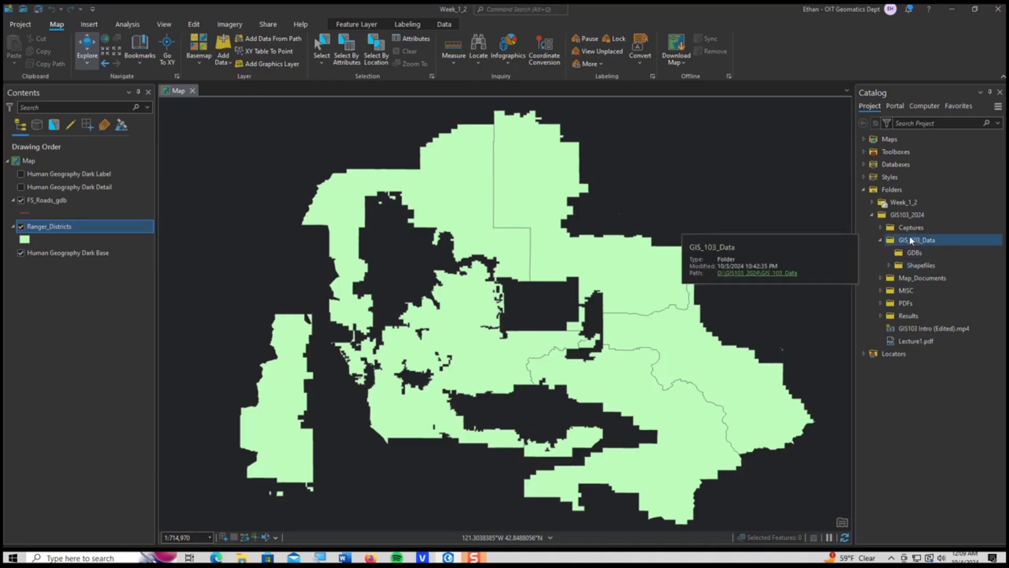
pyautogui.click(884, 240)
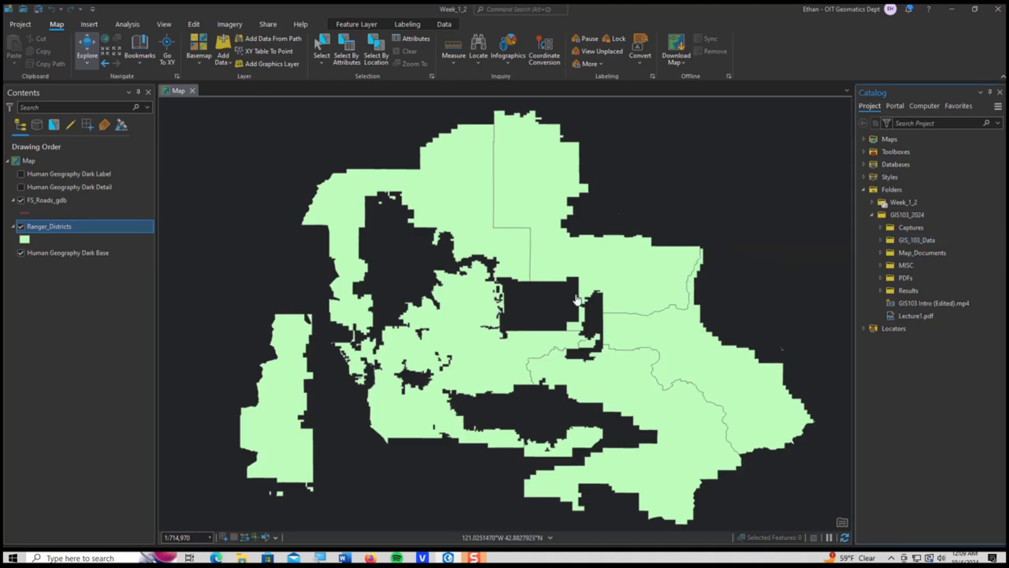
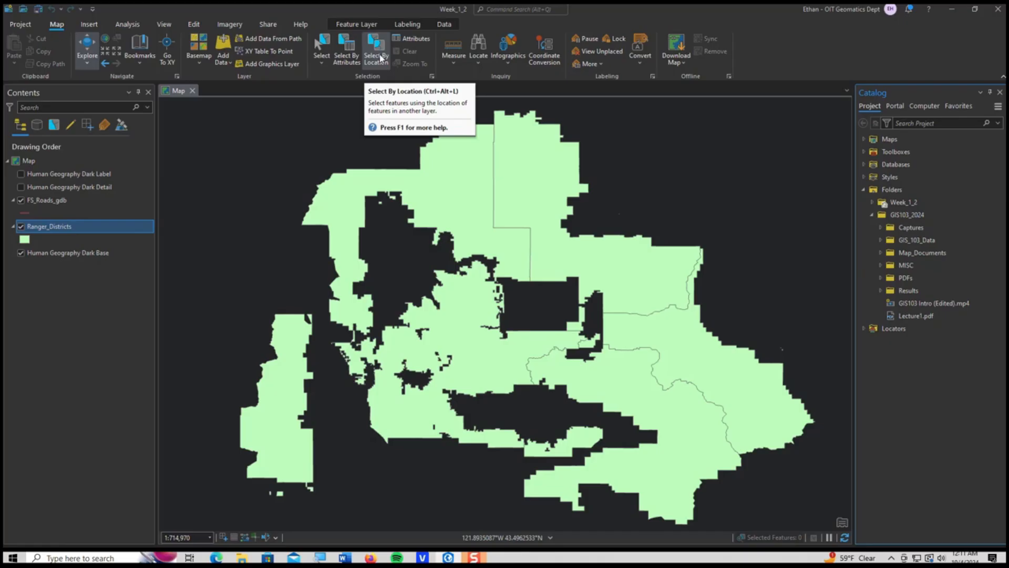
# Start a Select By Attributes query on Ranger_Districts with the New selection type and preview its expression as SQL.
pyautogui.click(383, 58)
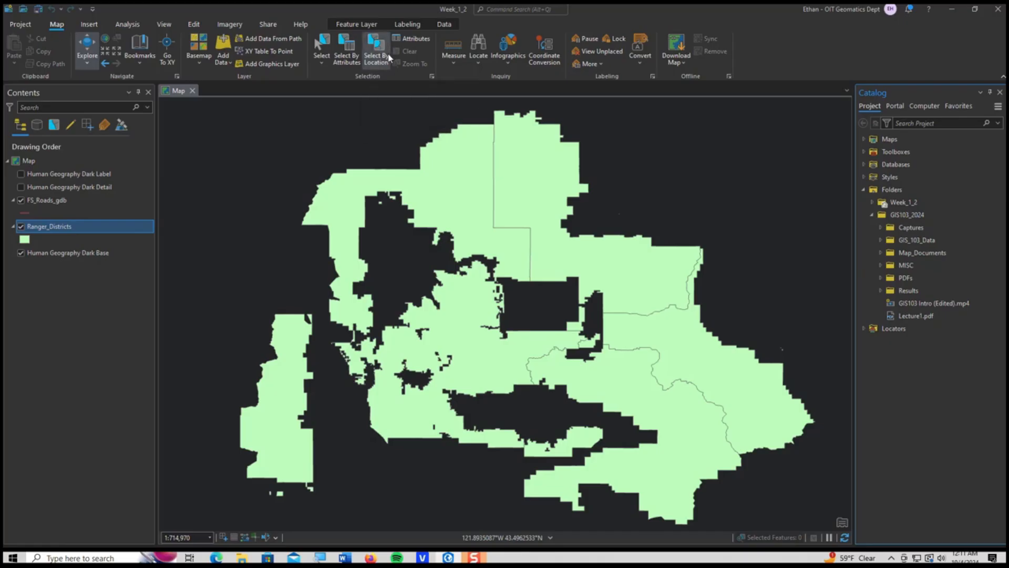
pyautogui.click(348, 58)
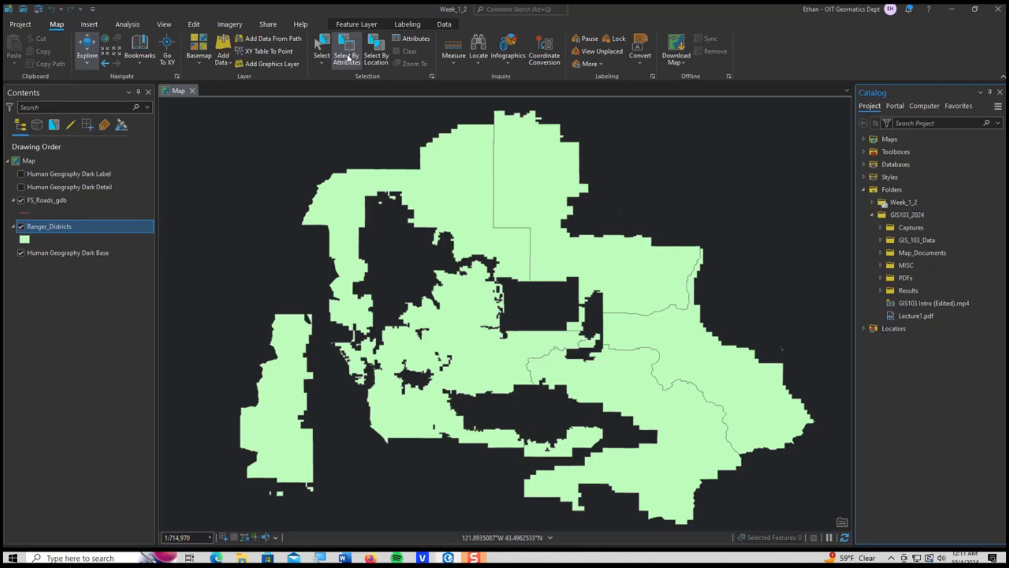
pyautogui.click(347, 58)
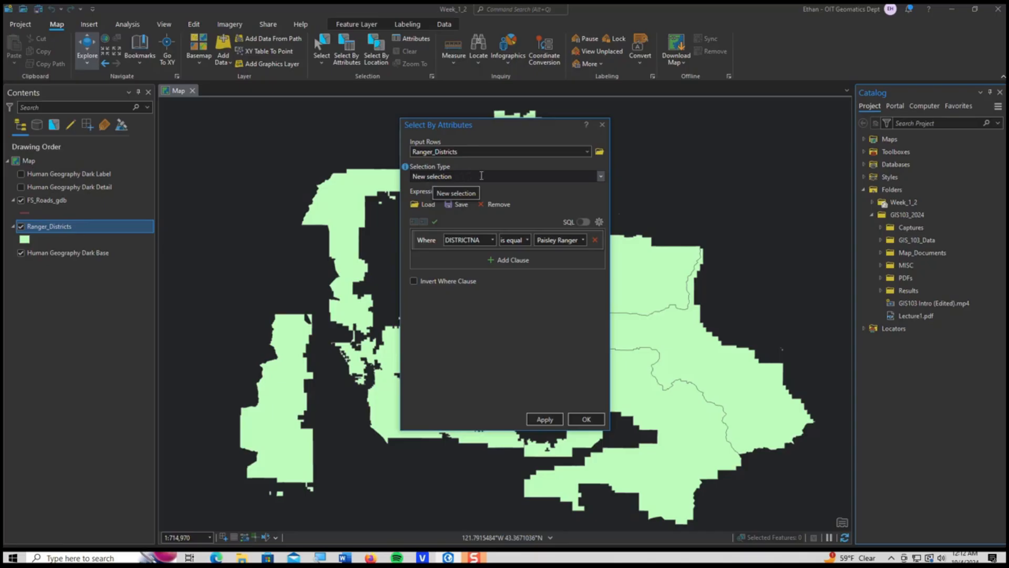
pyautogui.click(600, 178)
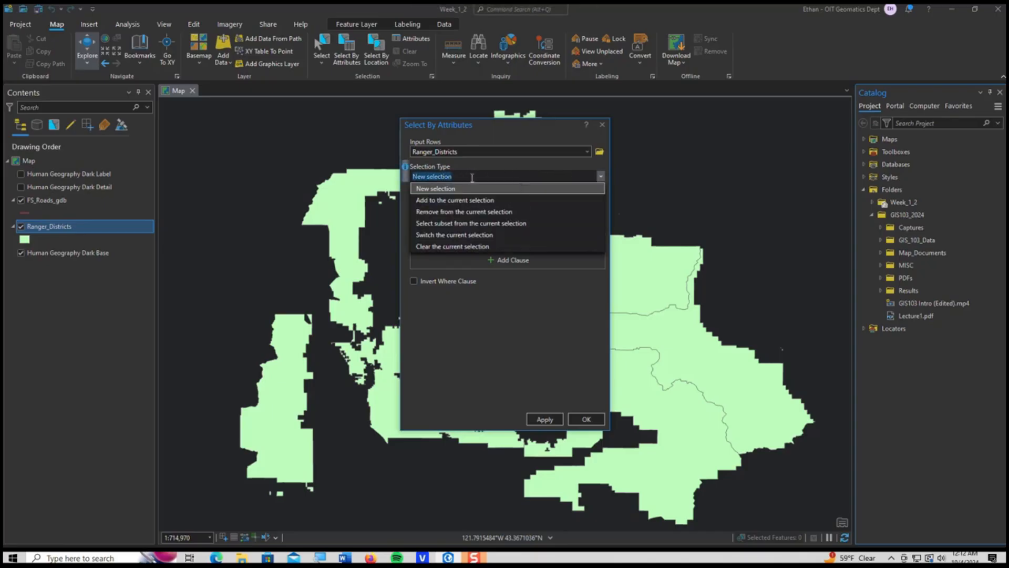
pyautogui.click(434, 189)
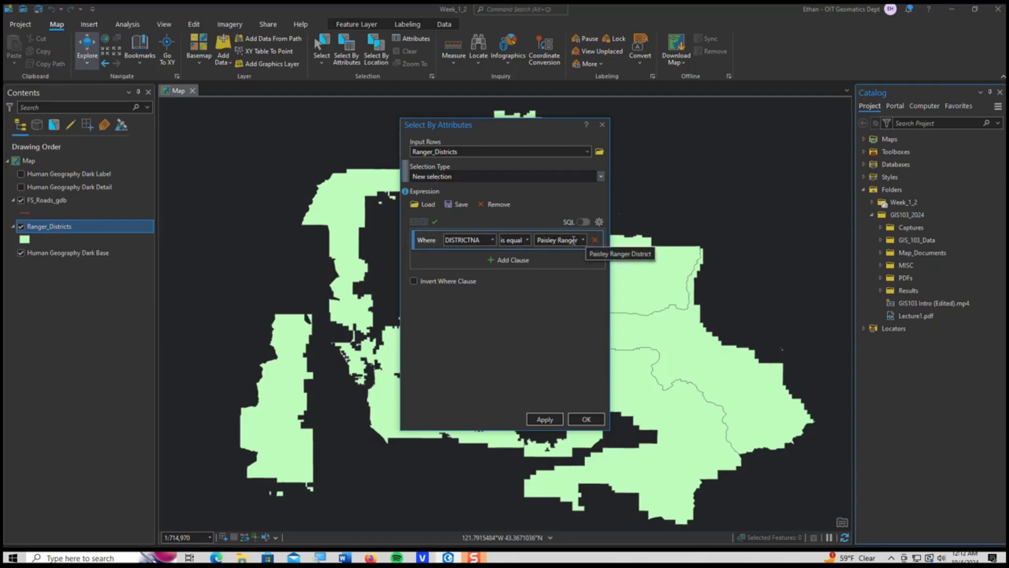
pyautogui.click(583, 221)
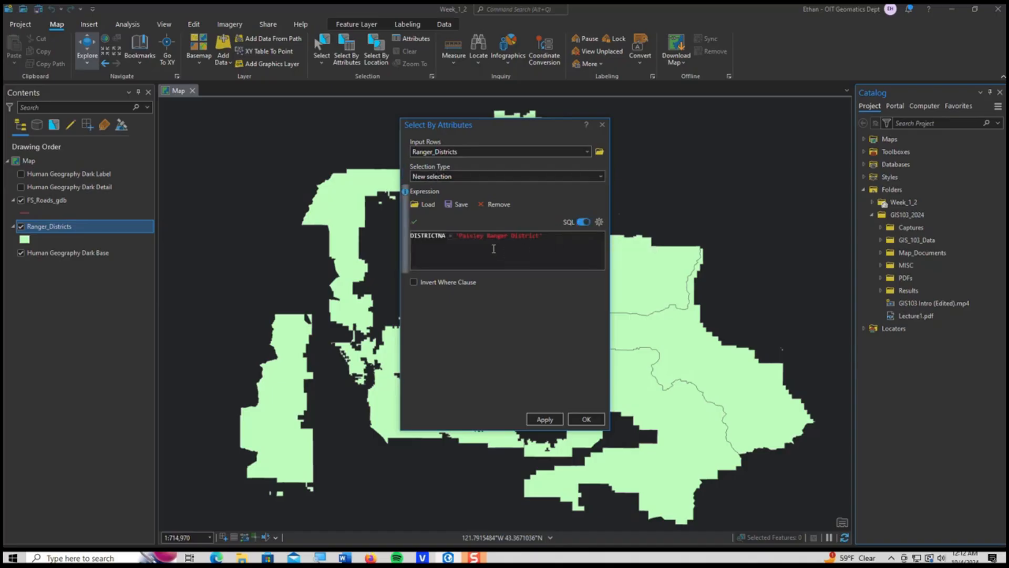
pyautogui.click(582, 222)
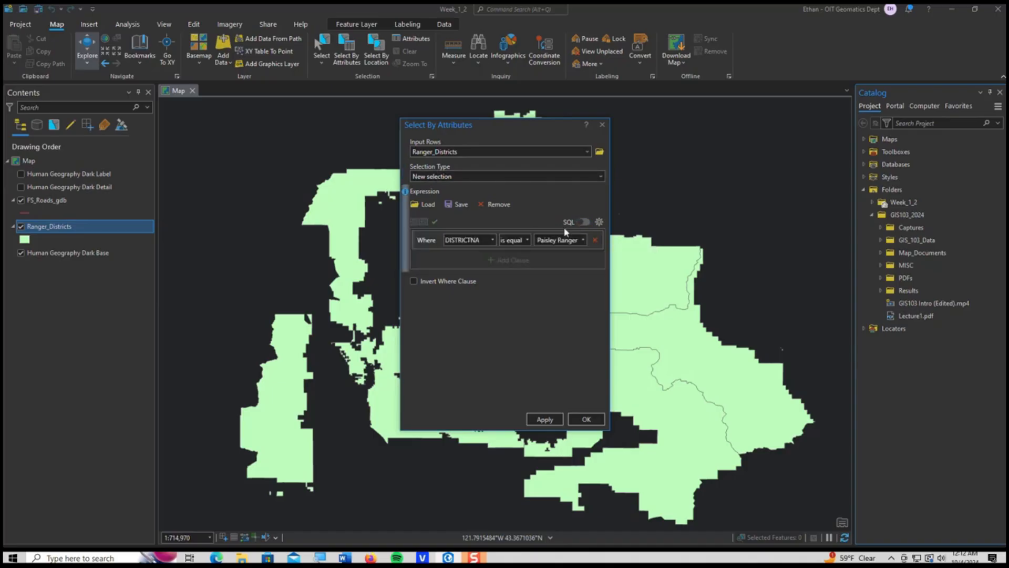
# Select the ranger district where DISTRICTNA is equal to Paisley Ranger District.
pyautogui.click(454, 244)
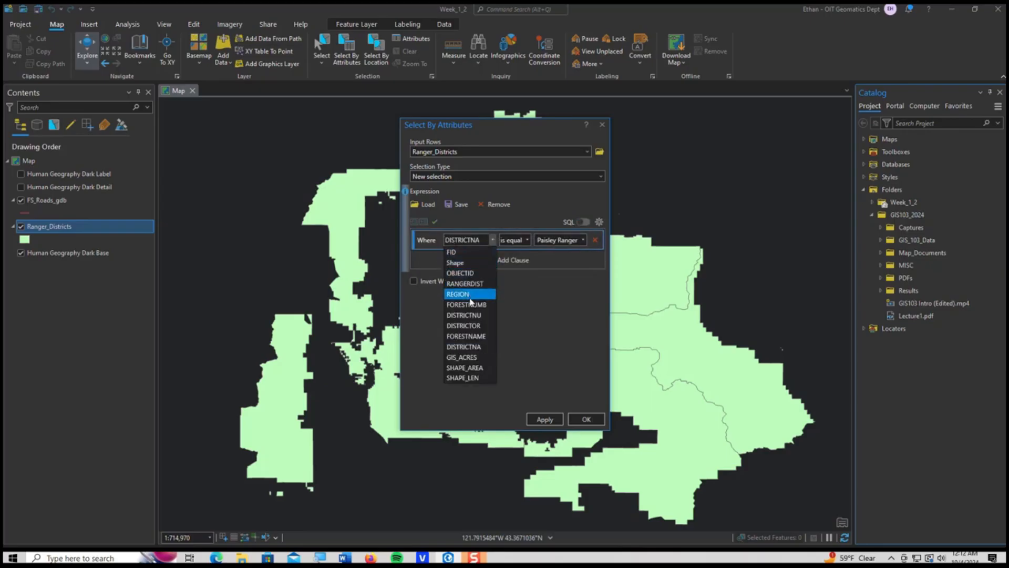
pyautogui.click(470, 348)
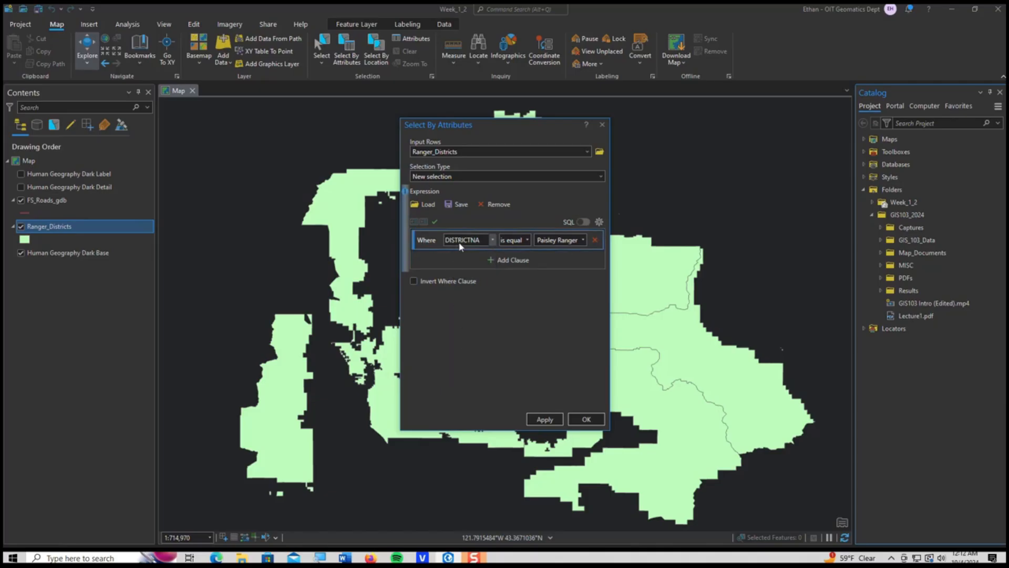
pyautogui.click(582, 240)
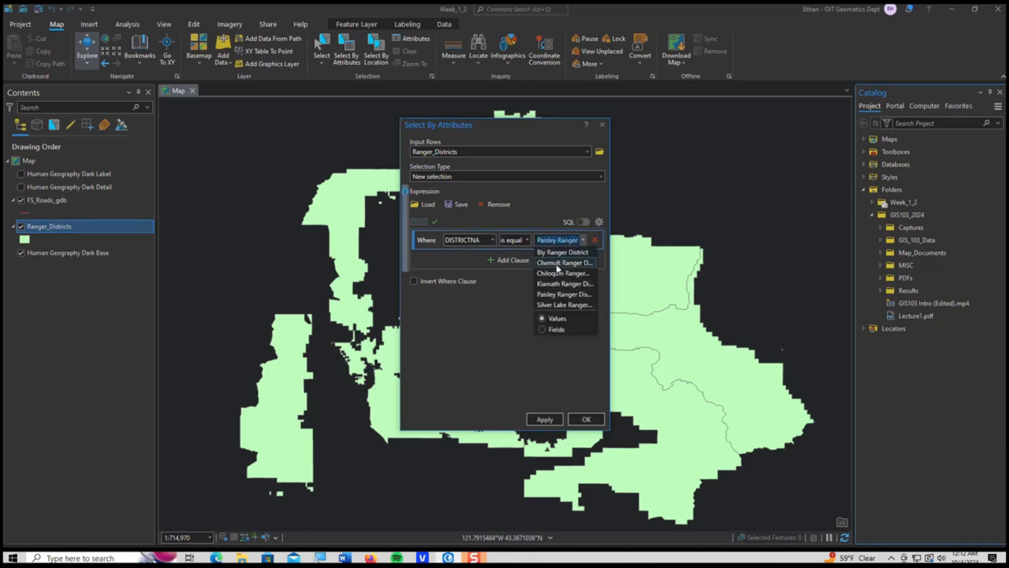
pyautogui.click(563, 293)
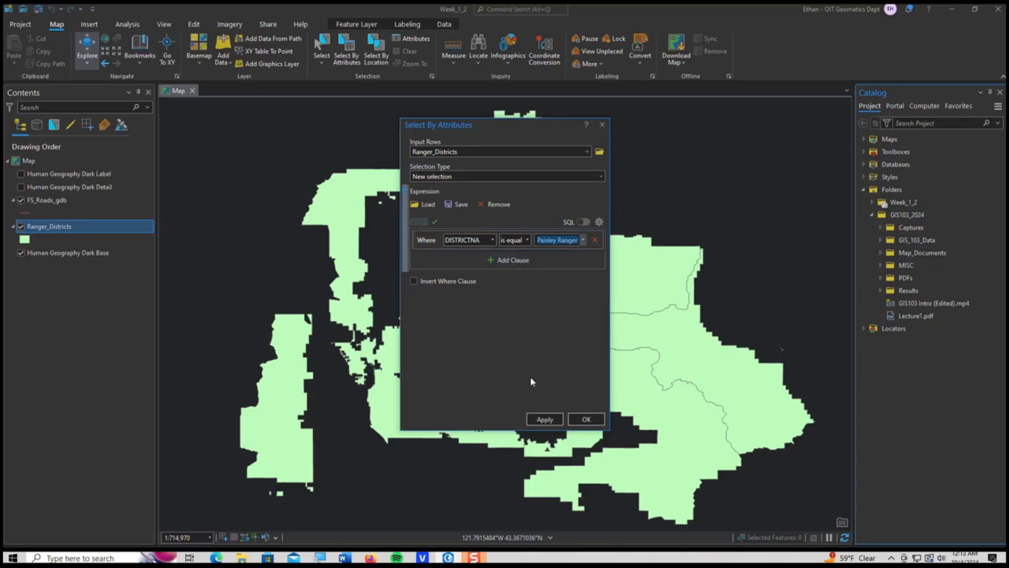
pyautogui.click(578, 420)
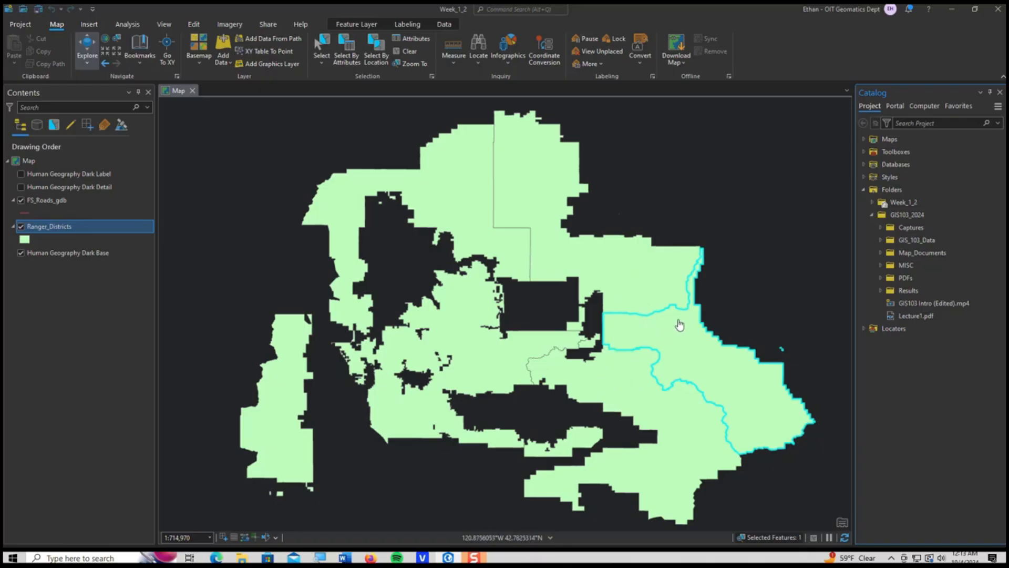
# View the selected record alone and among all records in the Ranger_Districts attribute table, and clear the selection.
pyautogui.rightClick(41, 227)
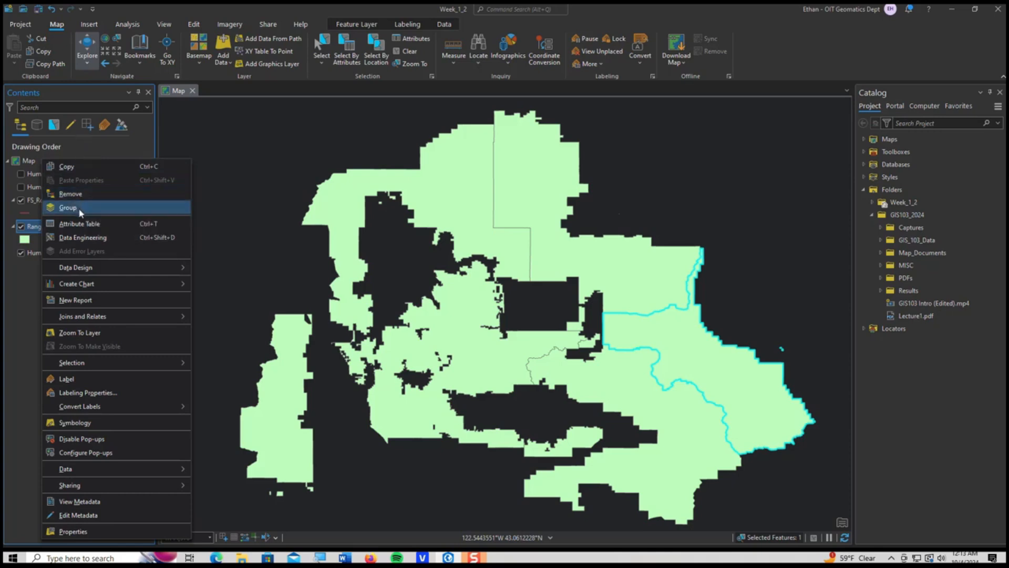
pyautogui.click(80, 224)
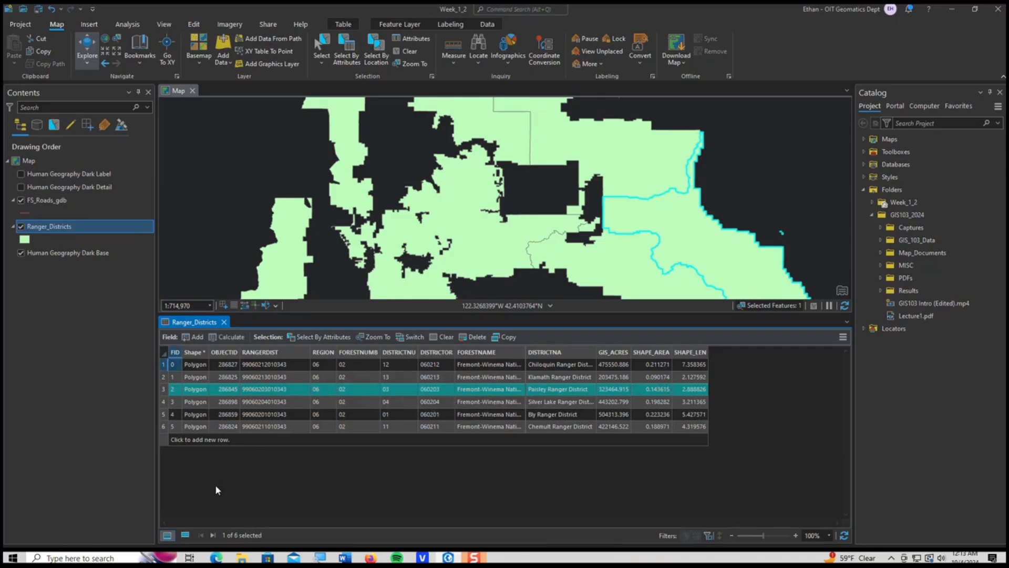
pyautogui.click(185, 536)
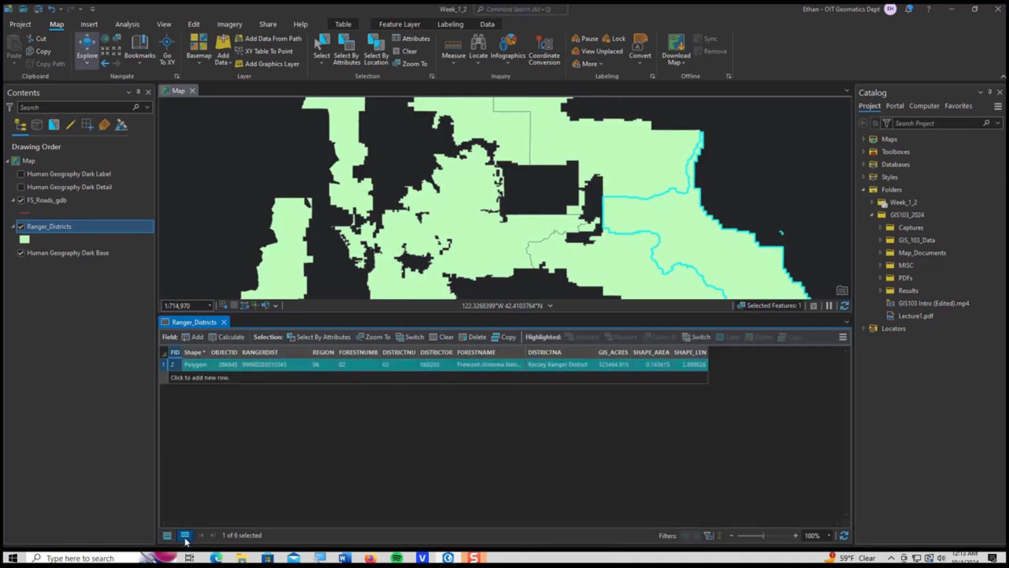
pyautogui.click(167, 535)
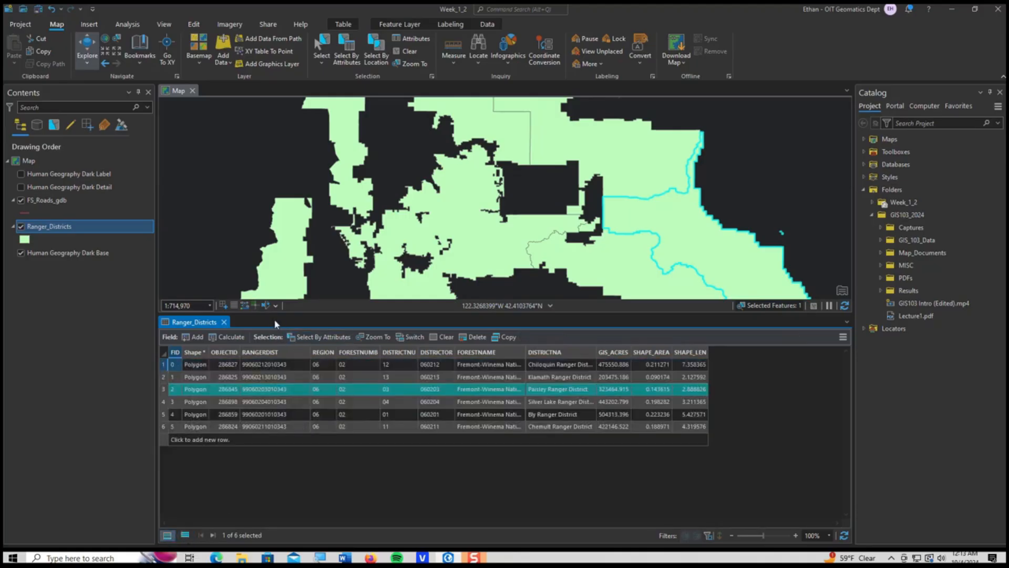
pyautogui.click(224, 322)
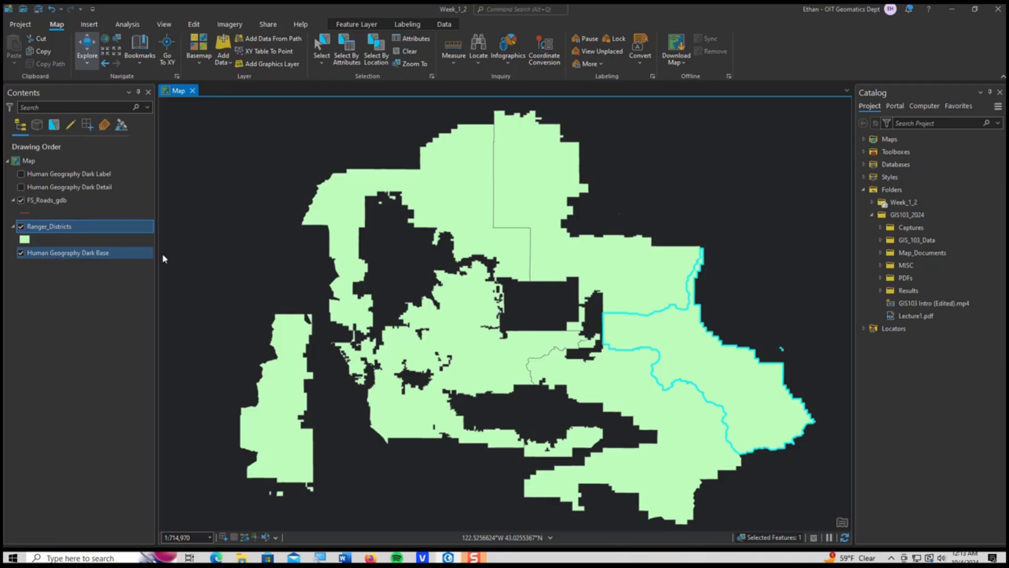
pyautogui.moveTo(482, 415); pyautogui.dragTo(431, 402)
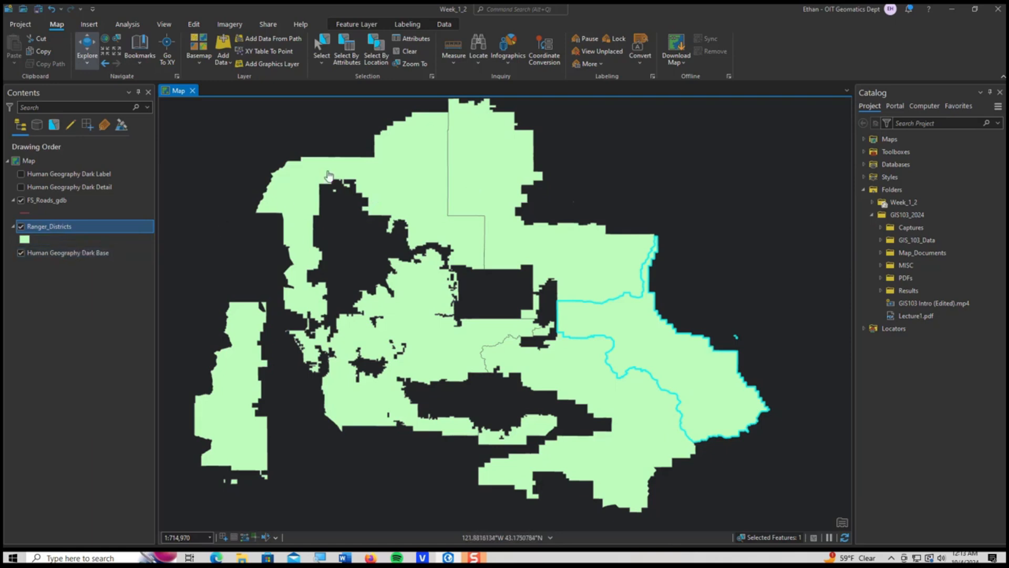
pyautogui.click(410, 52)
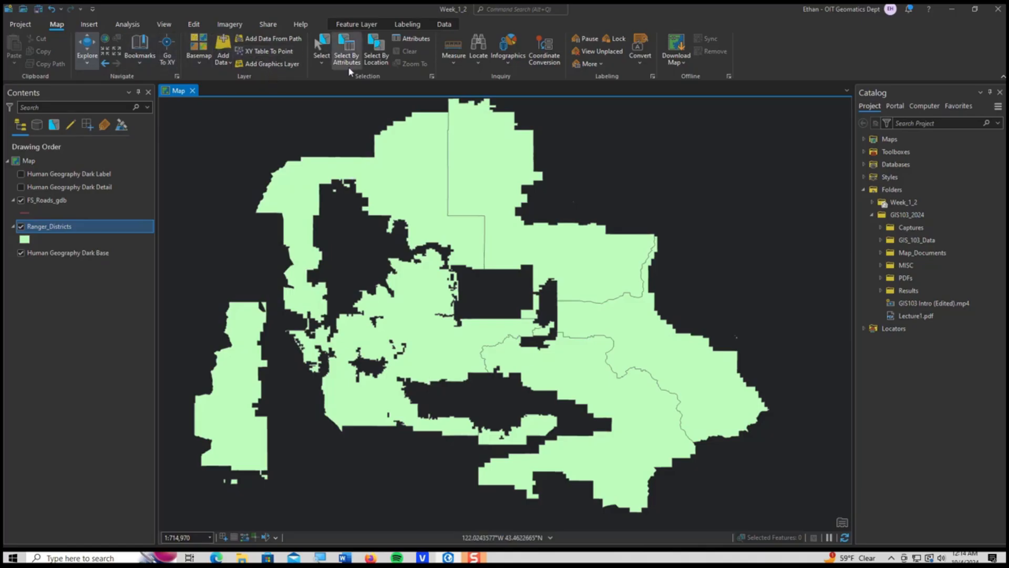
# Try to select by location the FS_Roads_gdb features completely within Ranger_Districts, as a new selection.
pyautogui.click(372, 65)
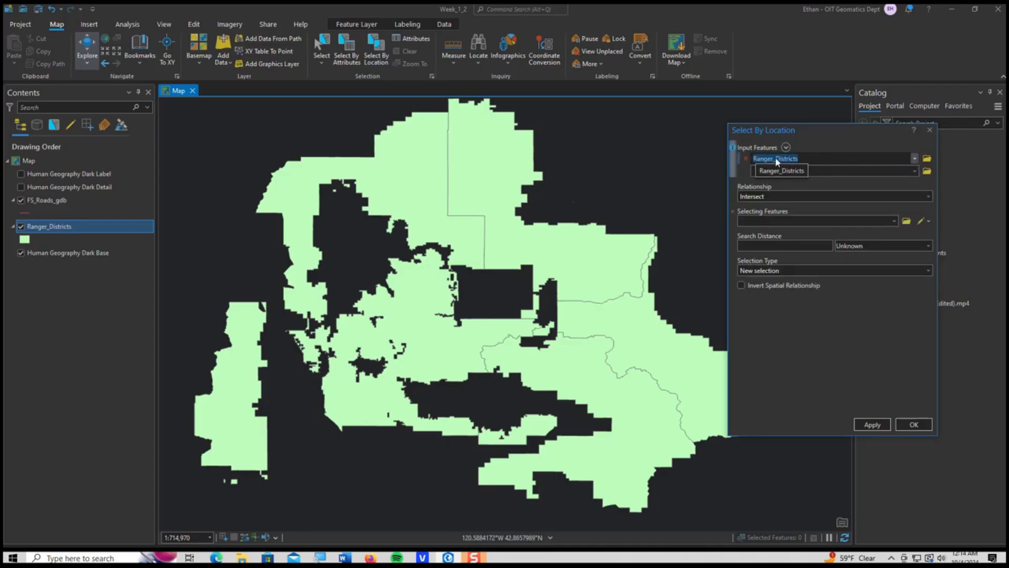
pyautogui.click(914, 158)
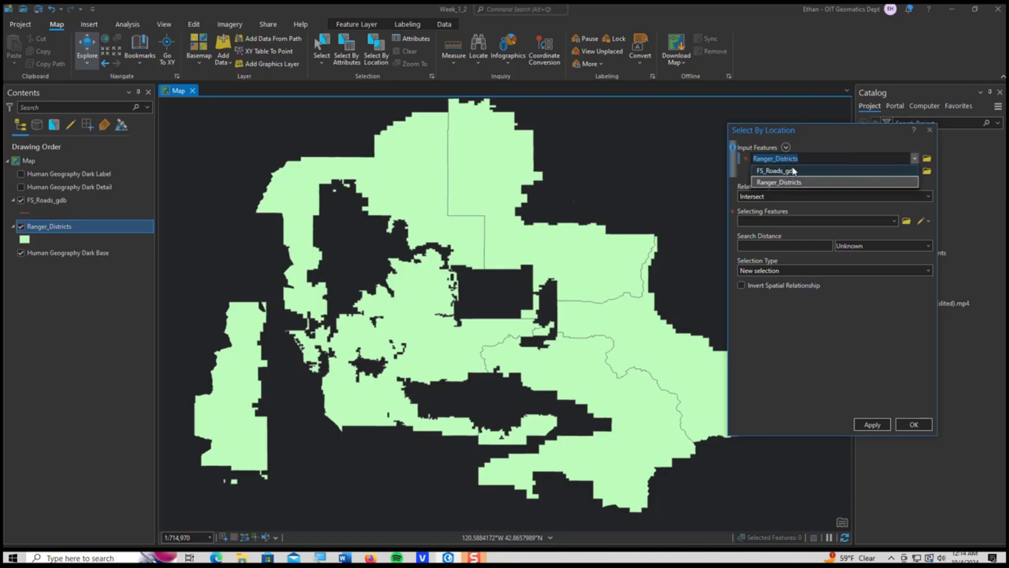
pyautogui.click(777, 170)
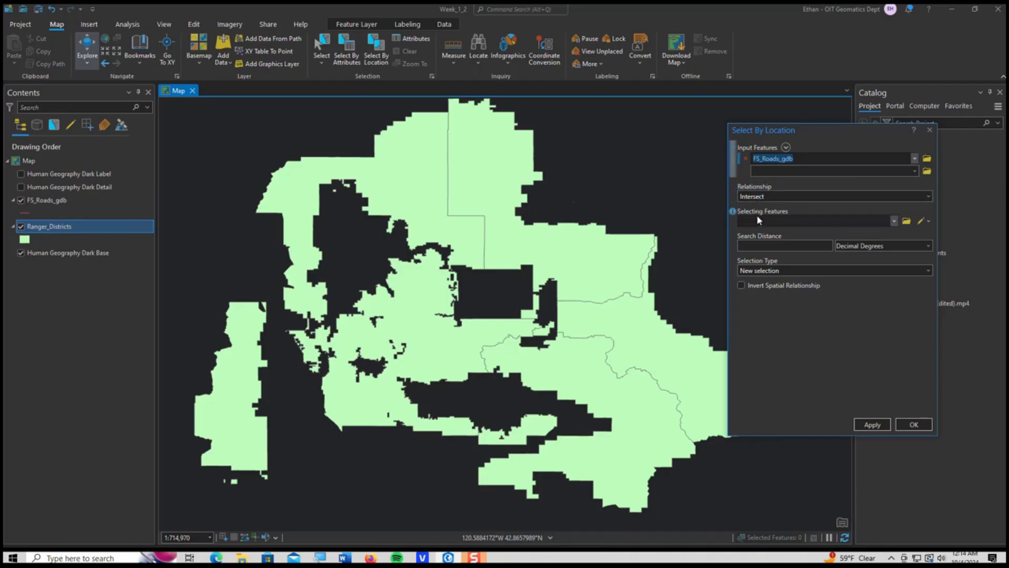
pyautogui.click(863, 195)
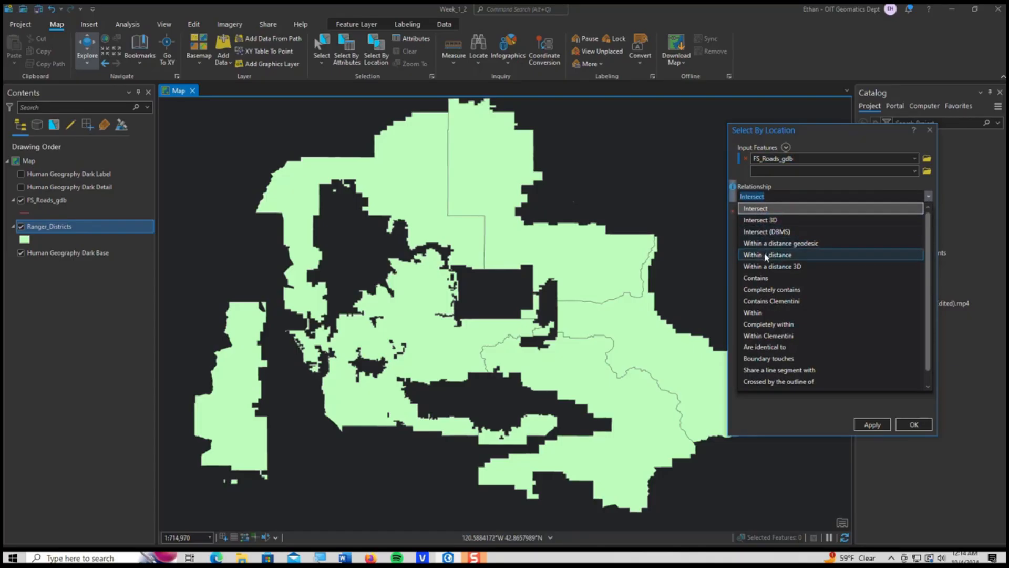
pyautogui.click(773, 325)
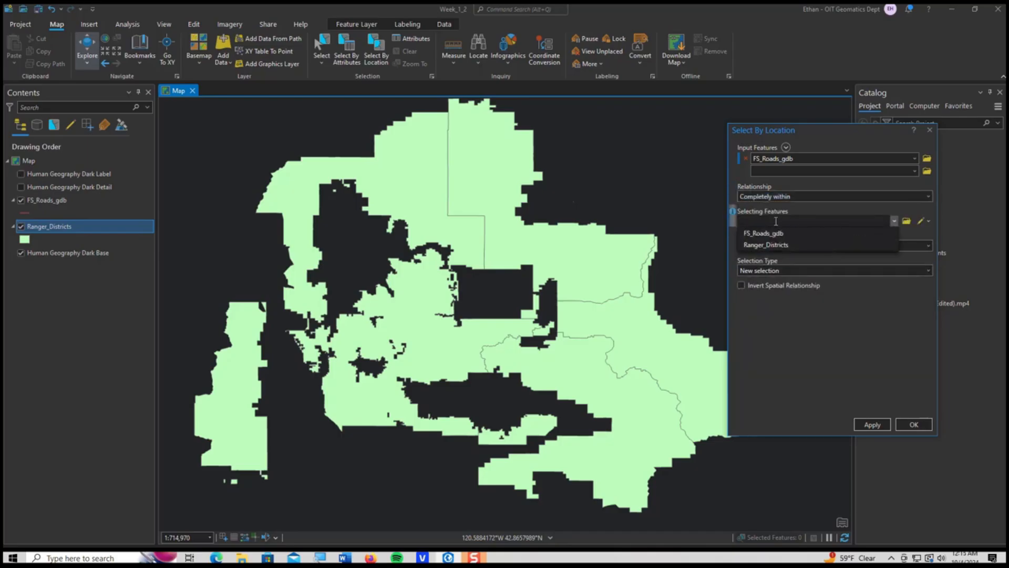
pyautogui.click(768, 245)
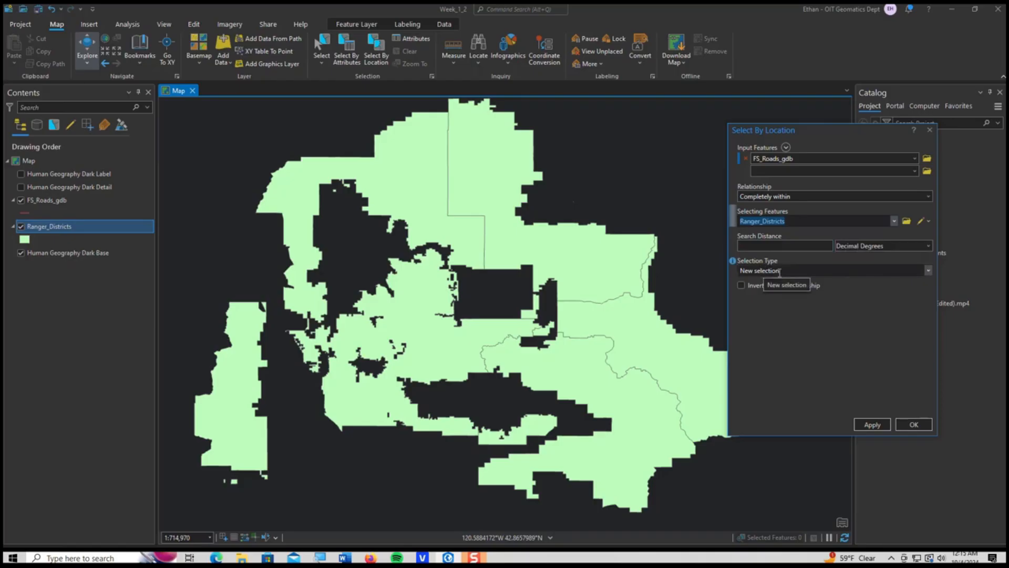
pyautogui.click(871, 425)
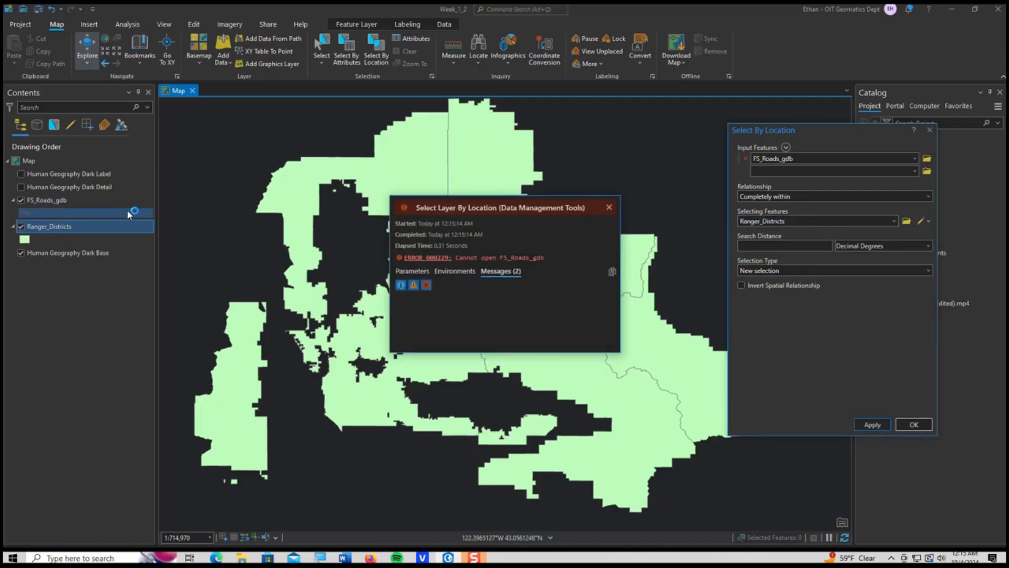
pyautogui.click(609, 207)
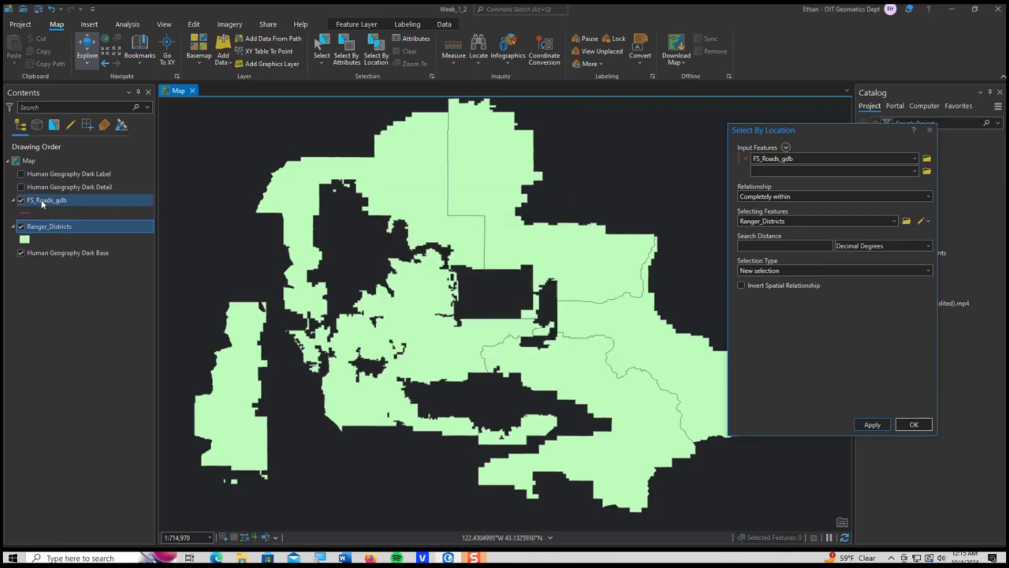
# Hide the FS_Roads_gdb layer and add FS_Roads.shp from the Shapefiles folder of GIS_103_Data to the map.
pyautogui.click(20, 201)
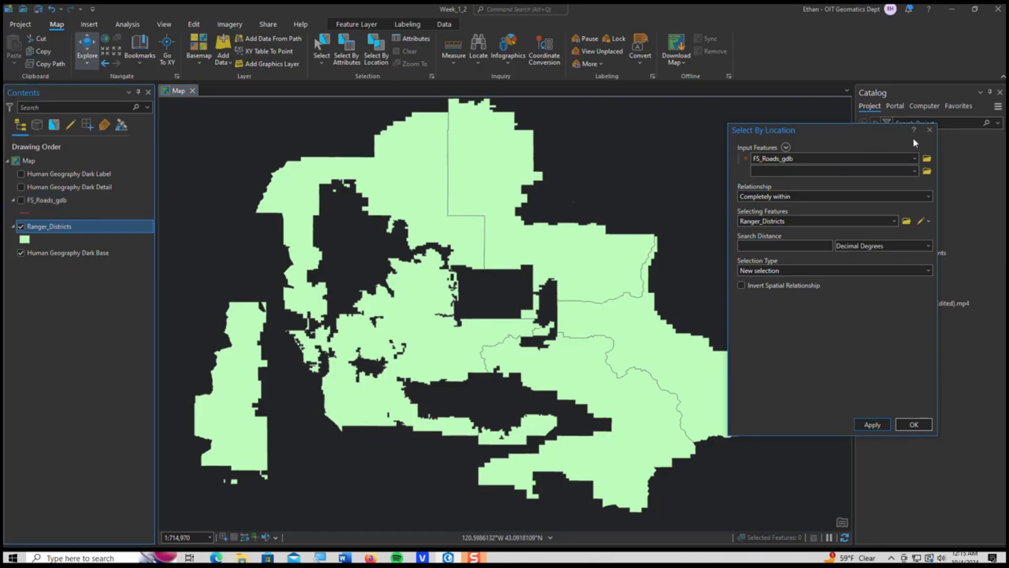
pyautogui.click(928, 133)
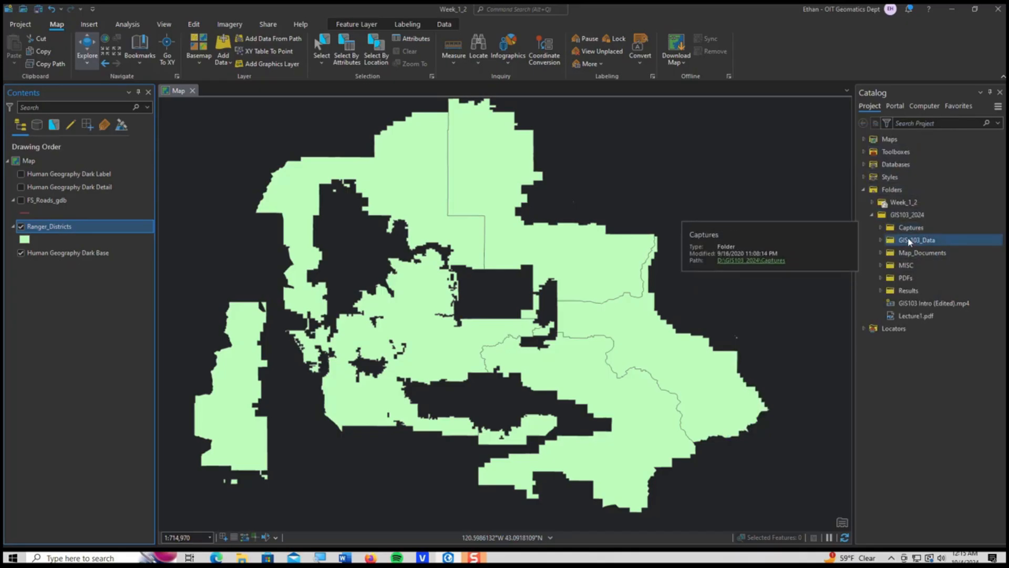
pyautogui.click(881, 240)
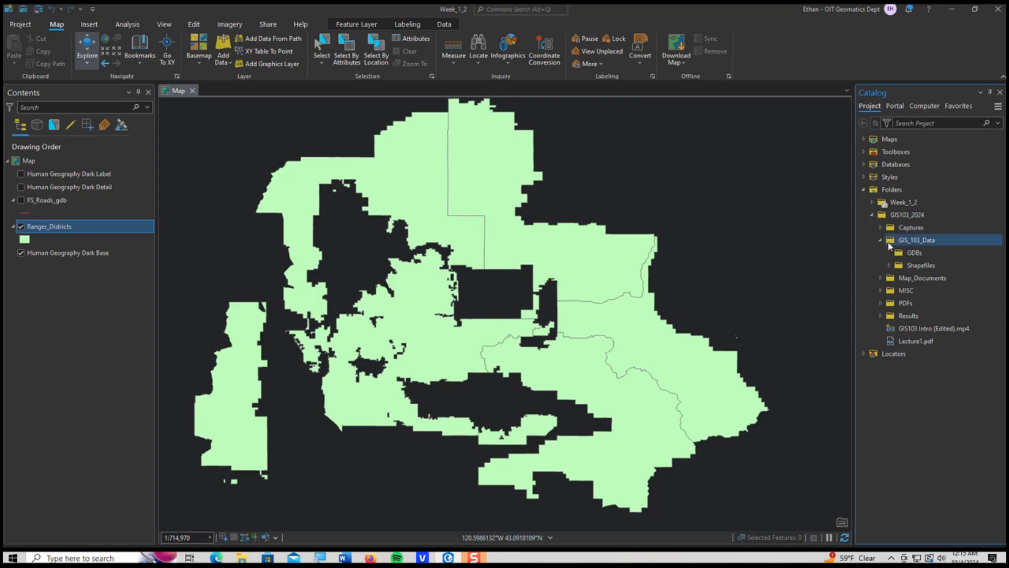
pyautogui.click(881, 240)
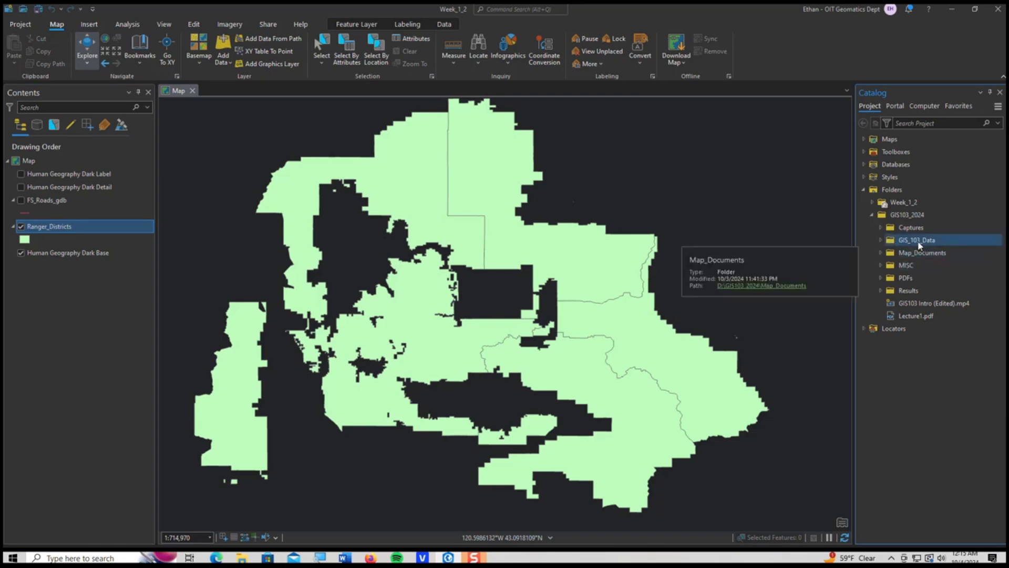
pyautogui.click(880, 240)
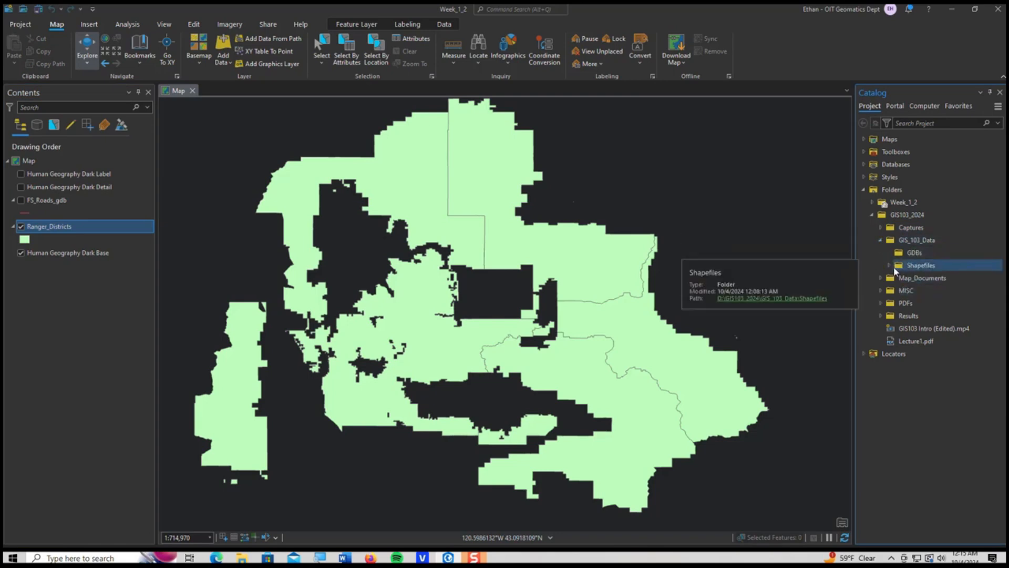
pyautogui.click(889, 266)
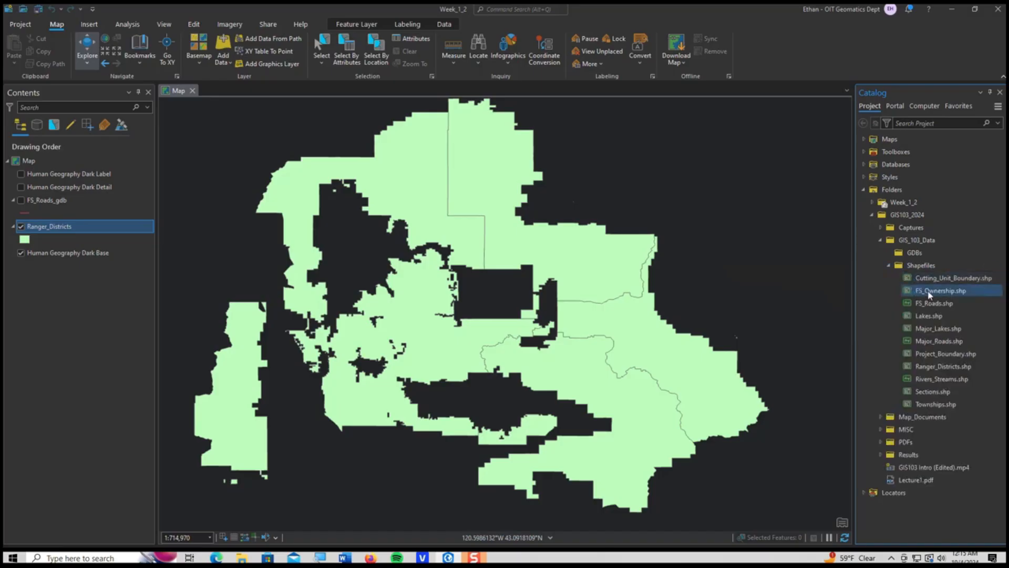
pyautogui.moveTo(938, 304); pyautogui.dragTo(570, 307)
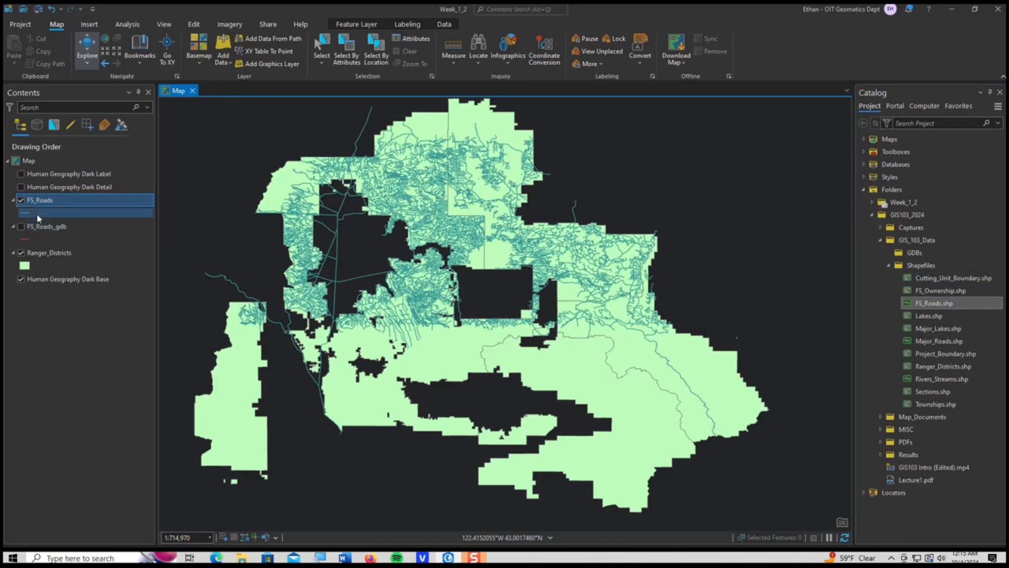
# Remove the FS_Roads_gdb layer from the map.
pyautogui.click(44, 227)
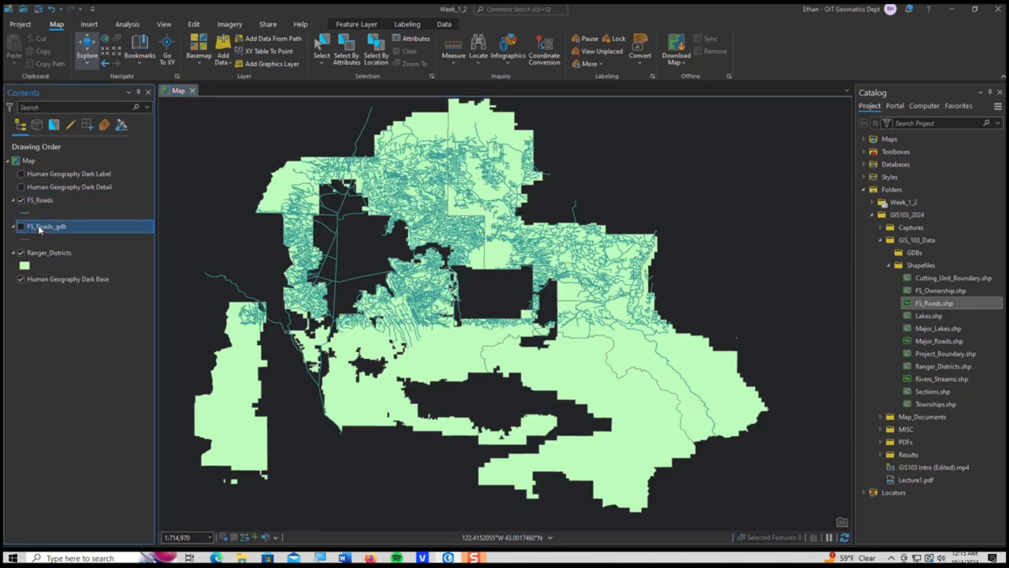
pyautogui.rightClick(43, 227)
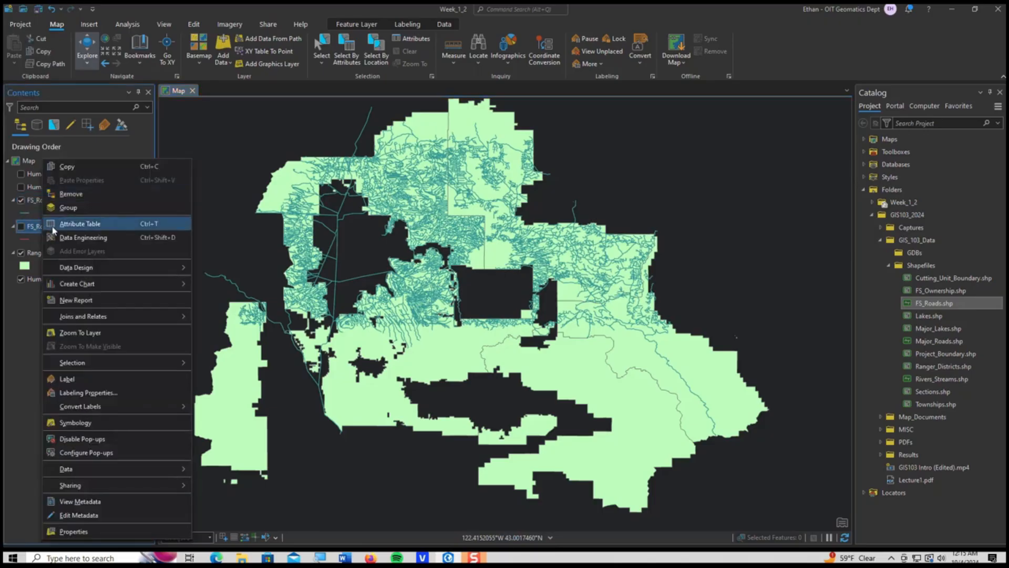
pyautogui.click(69, 194)
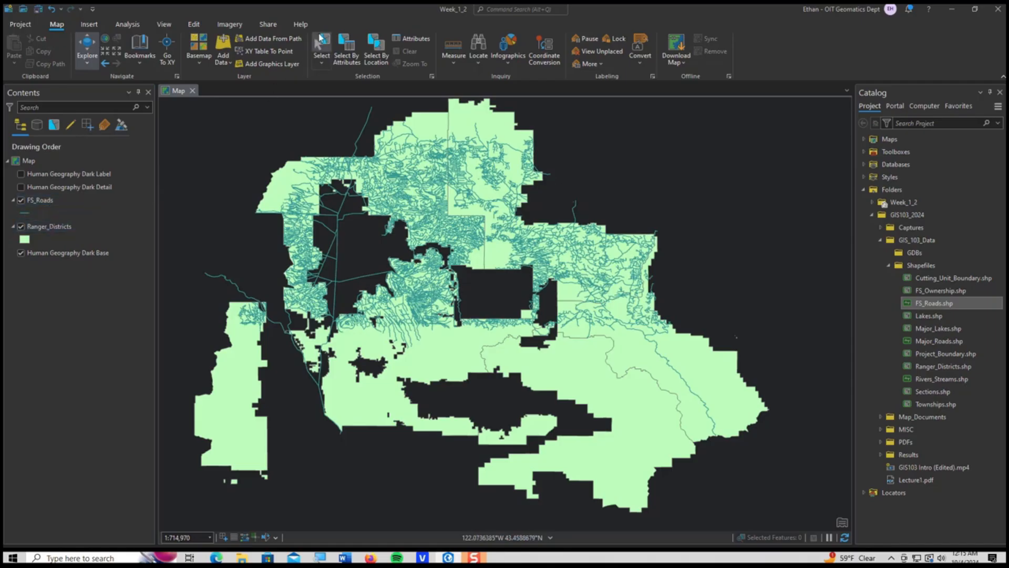
# Select by location the FS_Roads features completely within Ranger_Districts, as a new selection.
pyautogui.click(384, 61)
pyautogui.click(772, 157)
pyautogui.click(803, 165)
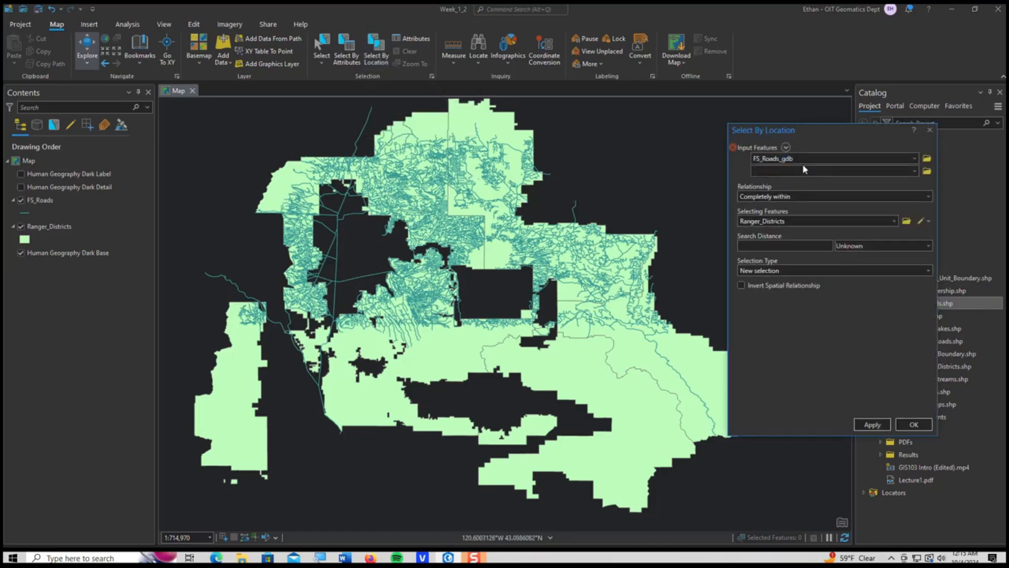
pyautogui.click(915, 159)
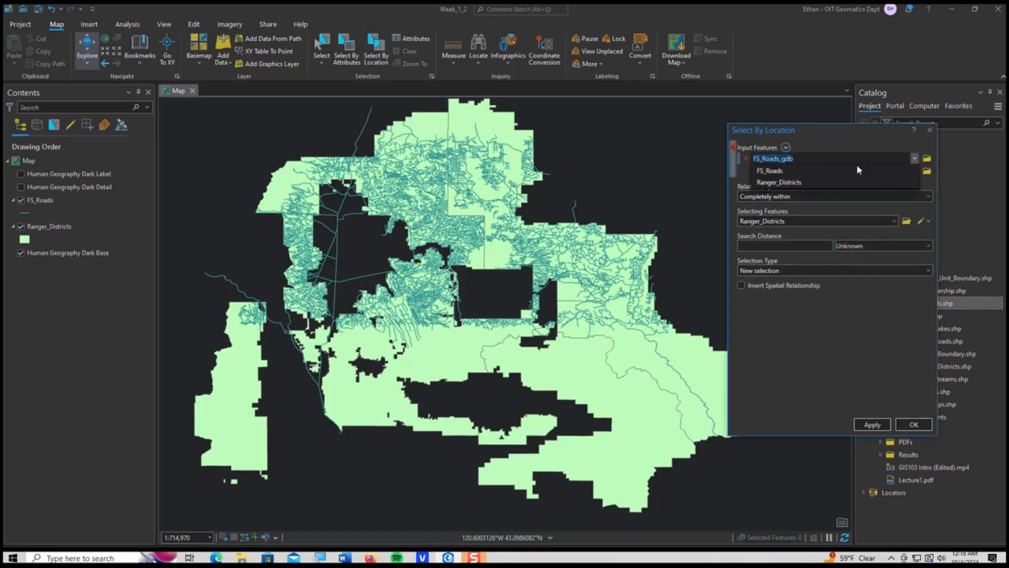
pyautogui.click(781, 171)
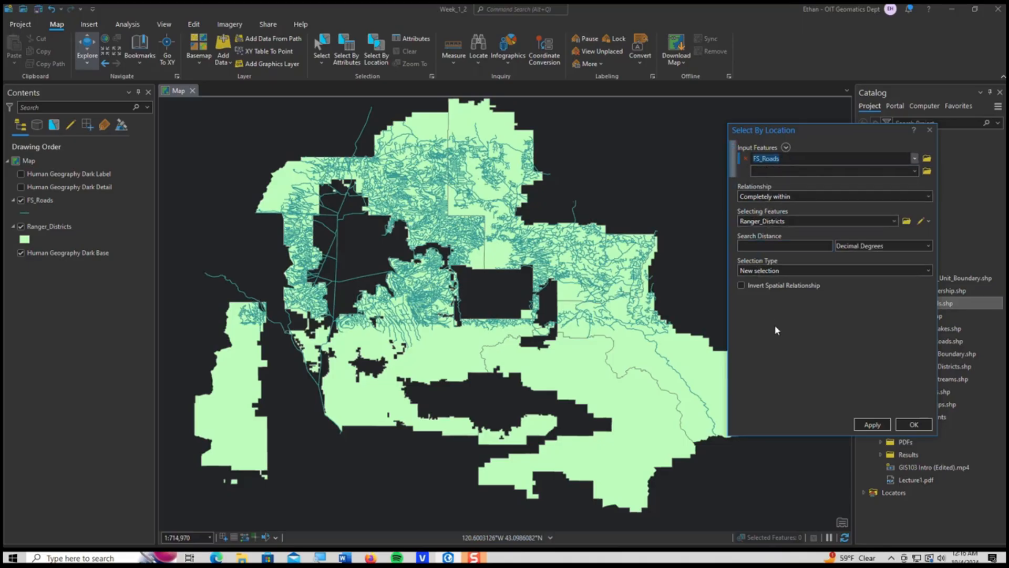
pyautogui.click(900, 425)
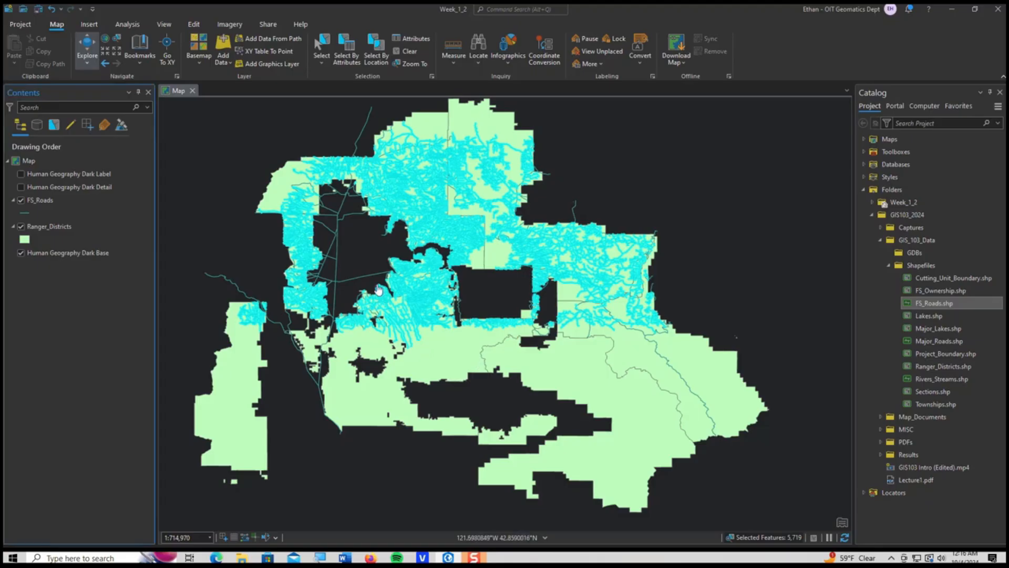
# Examine up close which roads are selected and which are left out along the ranger district boundaries.
pyautogui.scroll(5, 378, 290)
pyautogui.scroll(5, 342, 411)
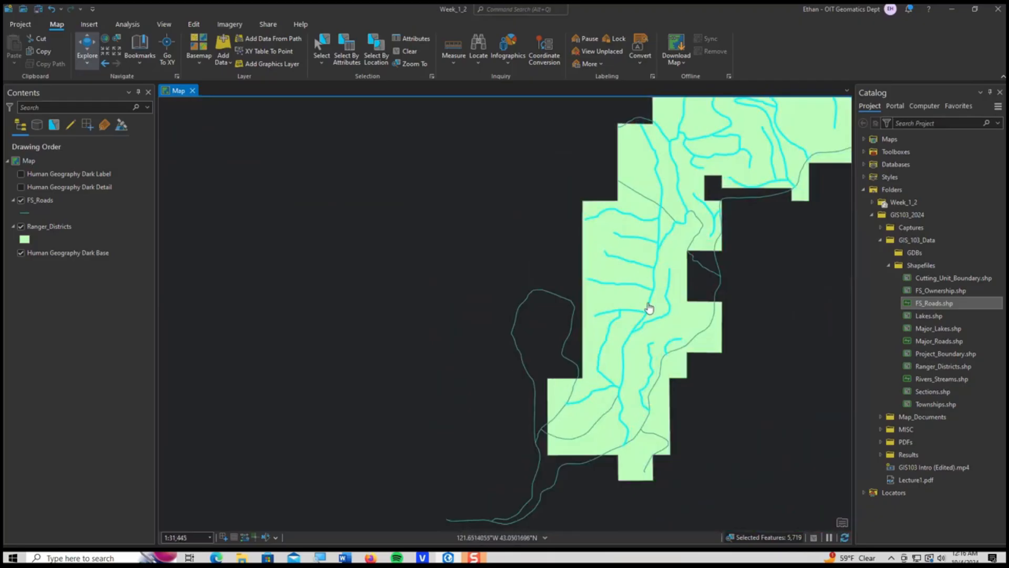
pyautogui.moveTo(405, 191); pyautogui.dragTo(245, 301)
pyautogui.scroll(-6, 474, 333)
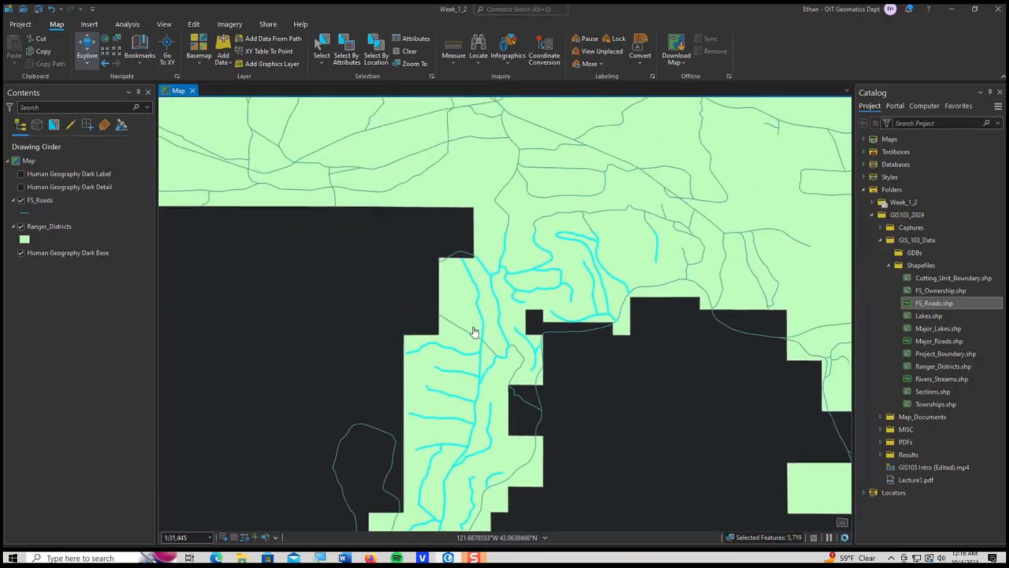
pyautogui.scroll(-3, 475, 332)
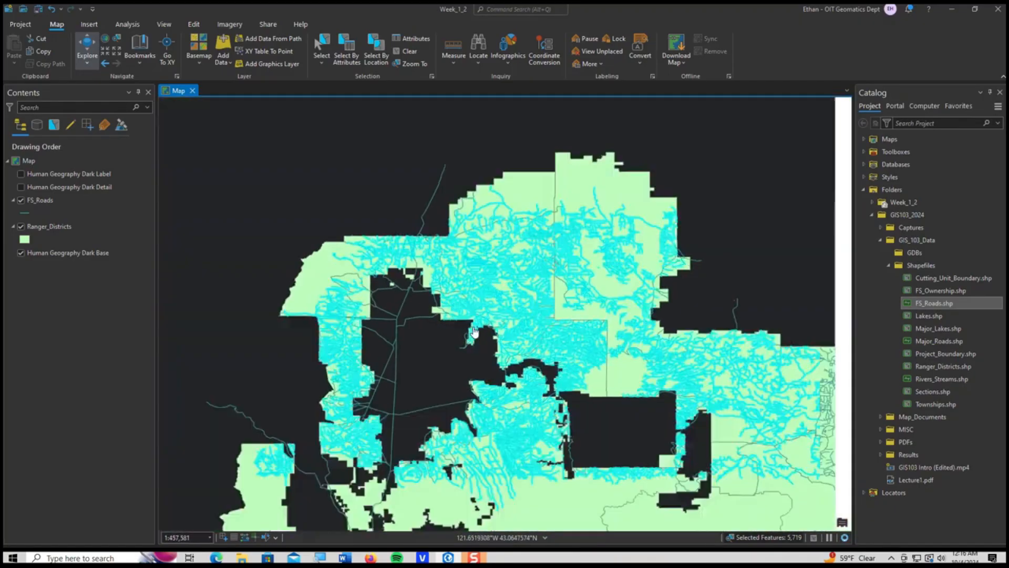
pyautogui.moveTo(505, 418); pyautogui.dragTo(415, 318)
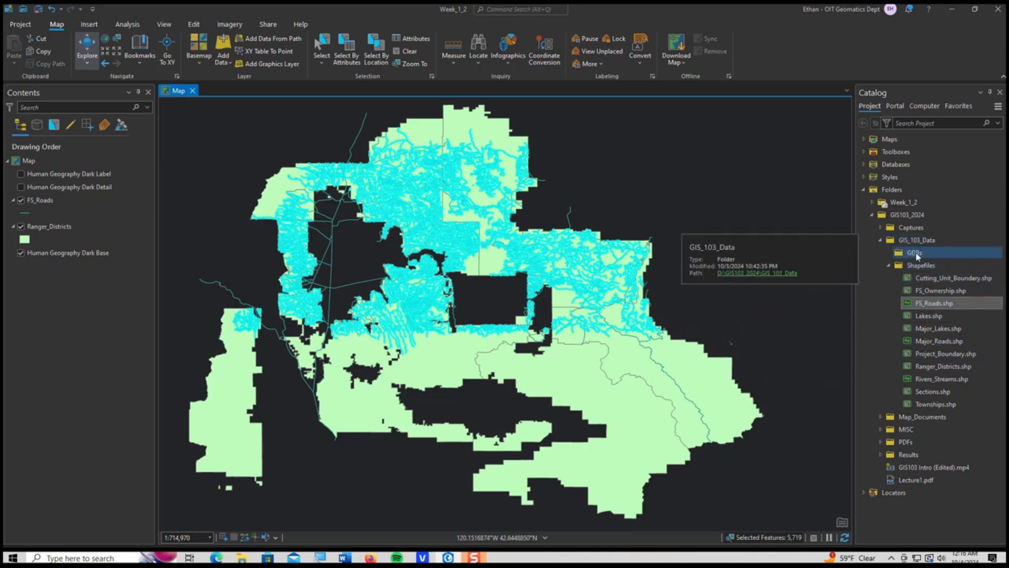
# Create a file geodatabase named Week1_2 in the GDBs folder of GIS_103_Data.
pyautogui.click(925, 242)
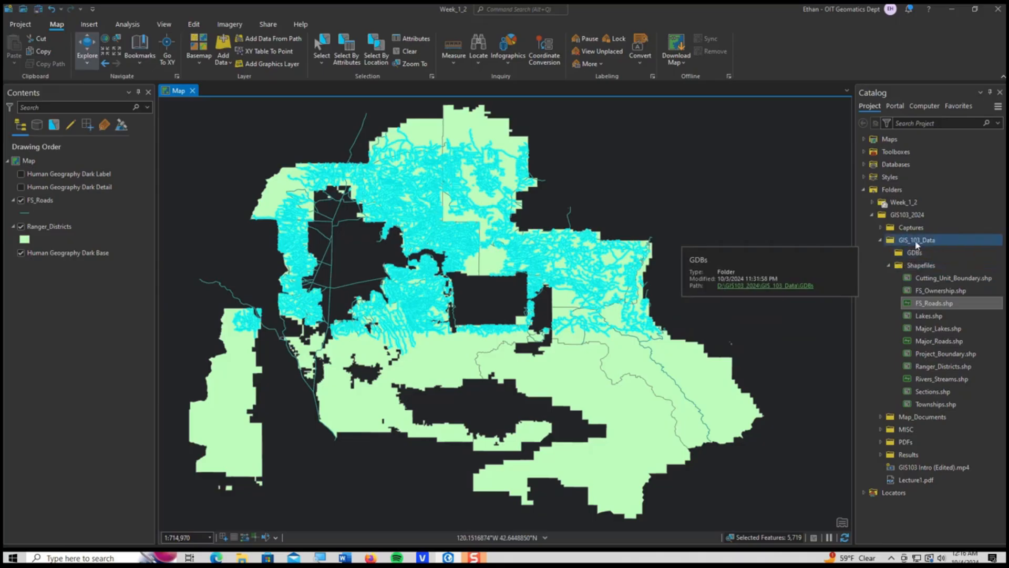
pyautogui.click(918, 253)
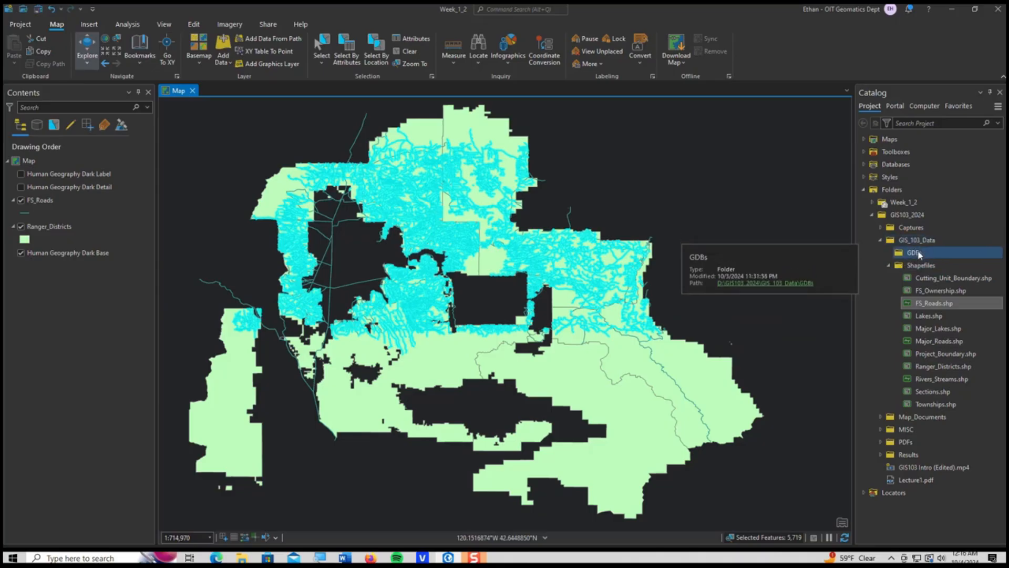
pyautogui.click(918, 255)
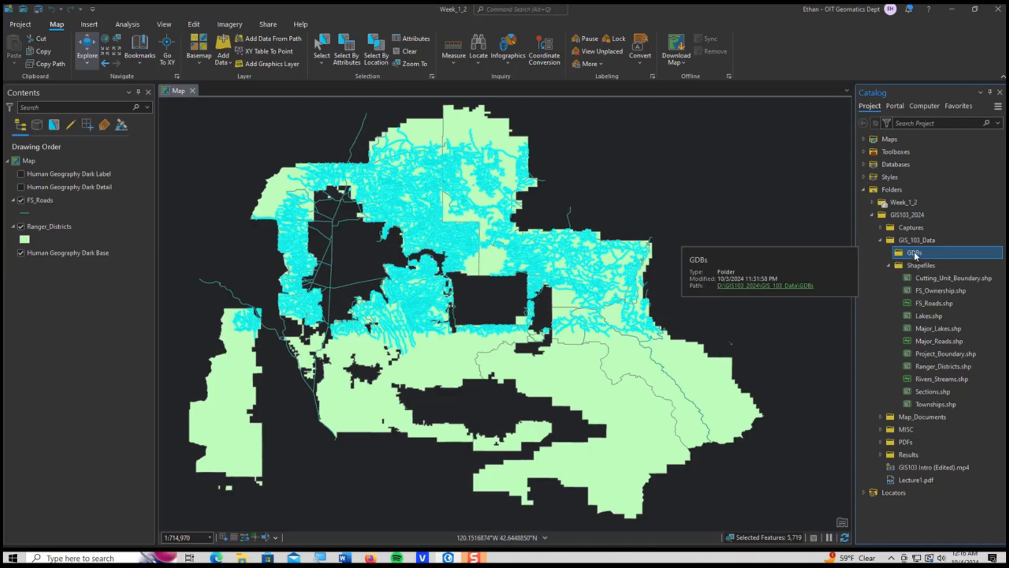
pyautogui.rightClick(916, 255)
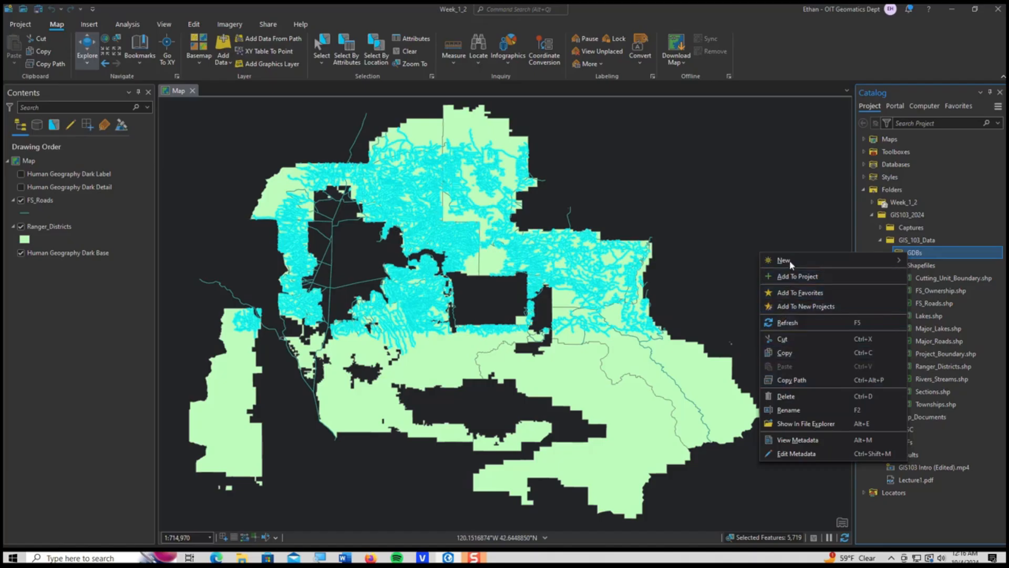
pyautogui.moveTo(791, 260)
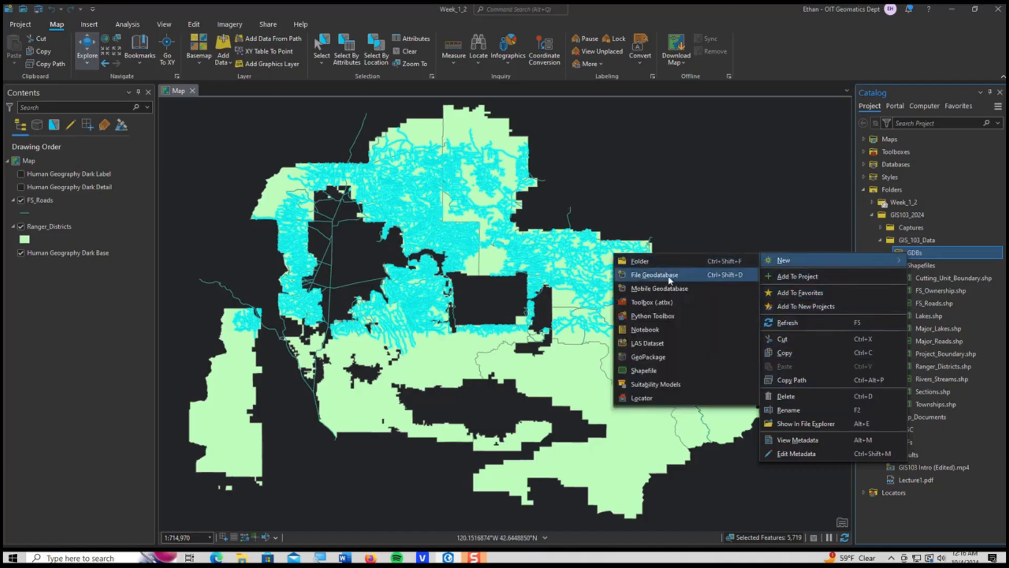
pyautogui.click(655, 277)
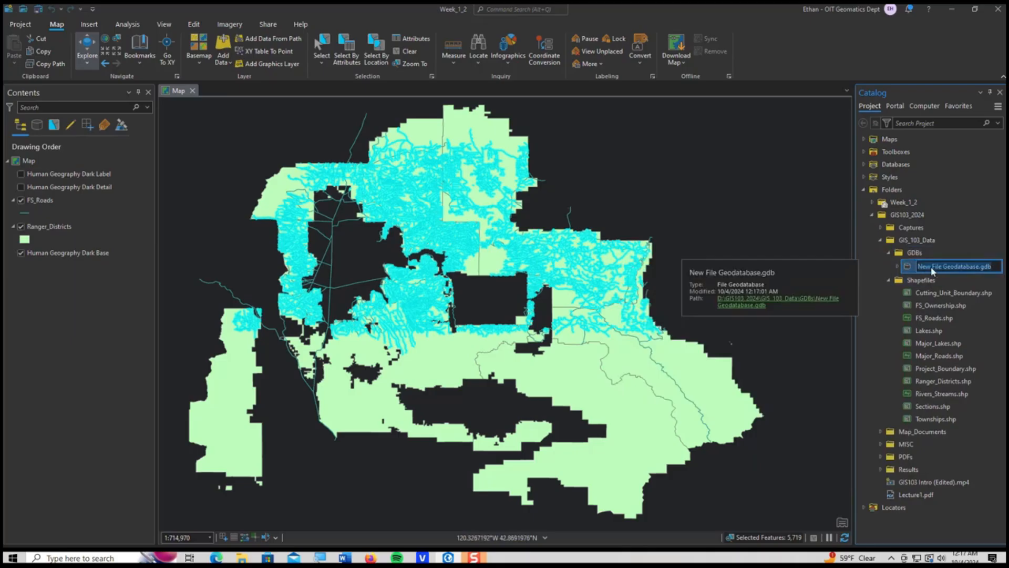
pyautogui.write('Week1_2')
pyautogui.click(929, 277)
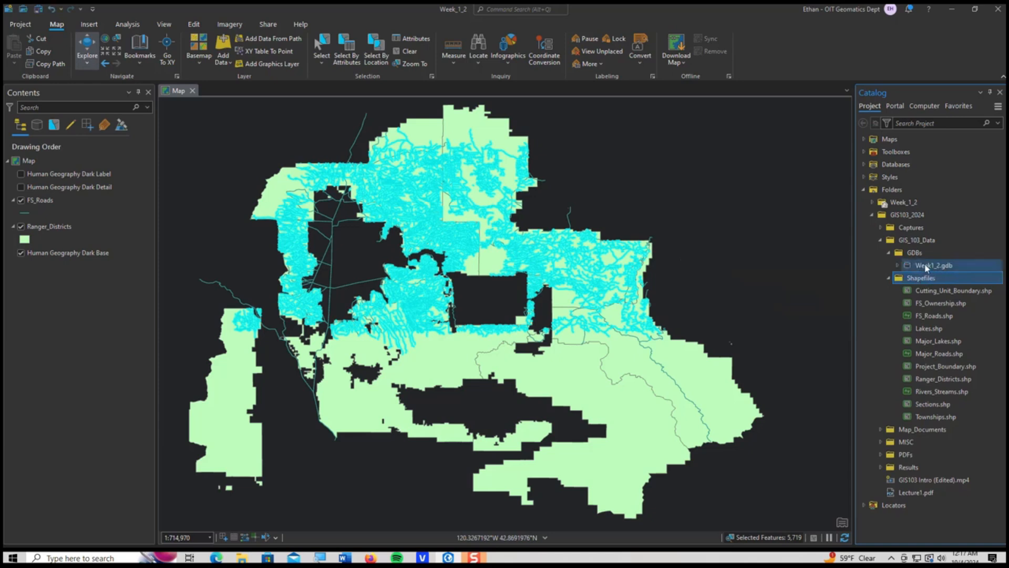
pyautogui.click(919, 256)
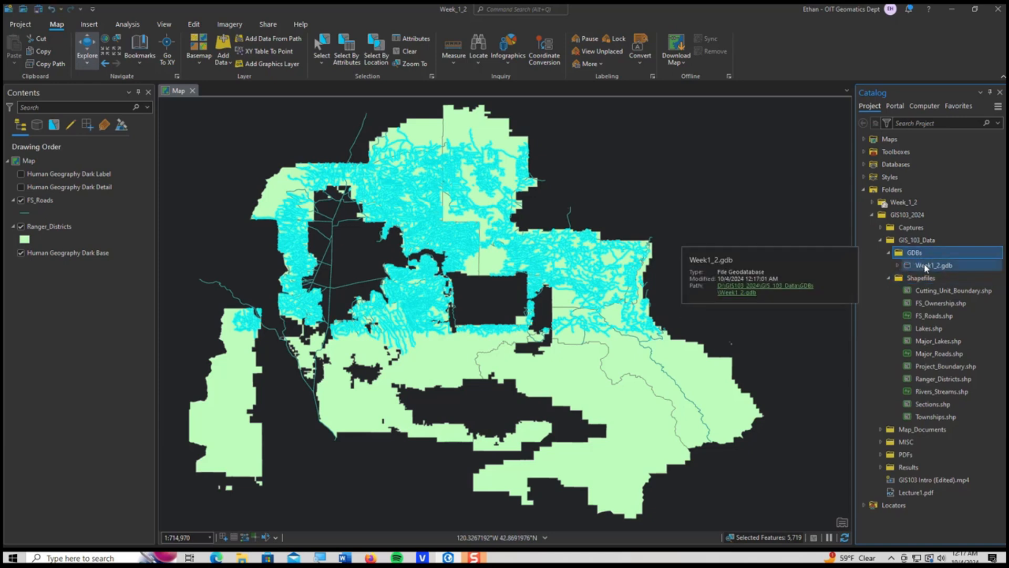
pyautogui.click(915, 265)
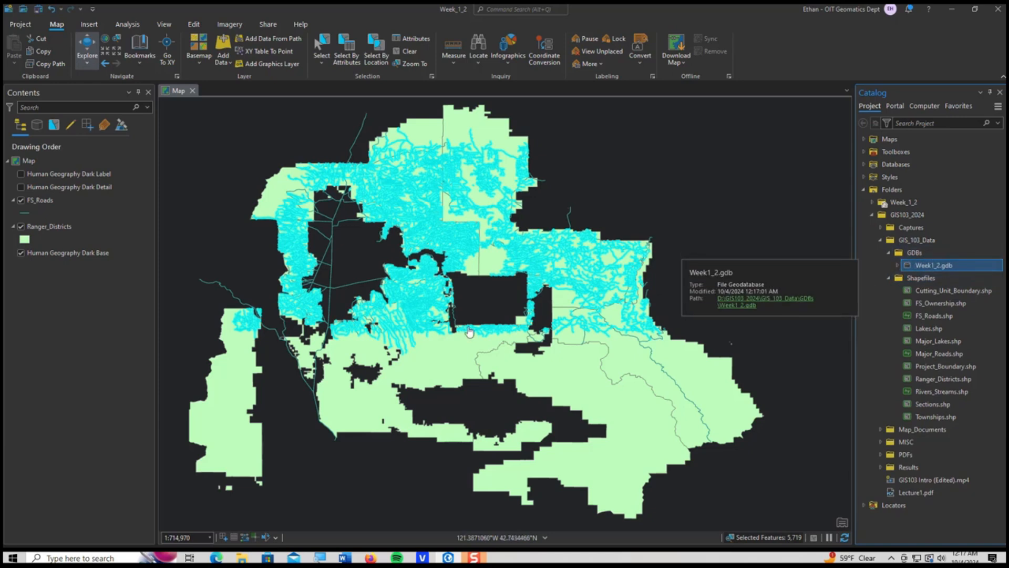
# Start exporting the selected FS_Roads features and browse to the DATA (D:) drive for the output feature class location.
pyautogui.click(17, 257)
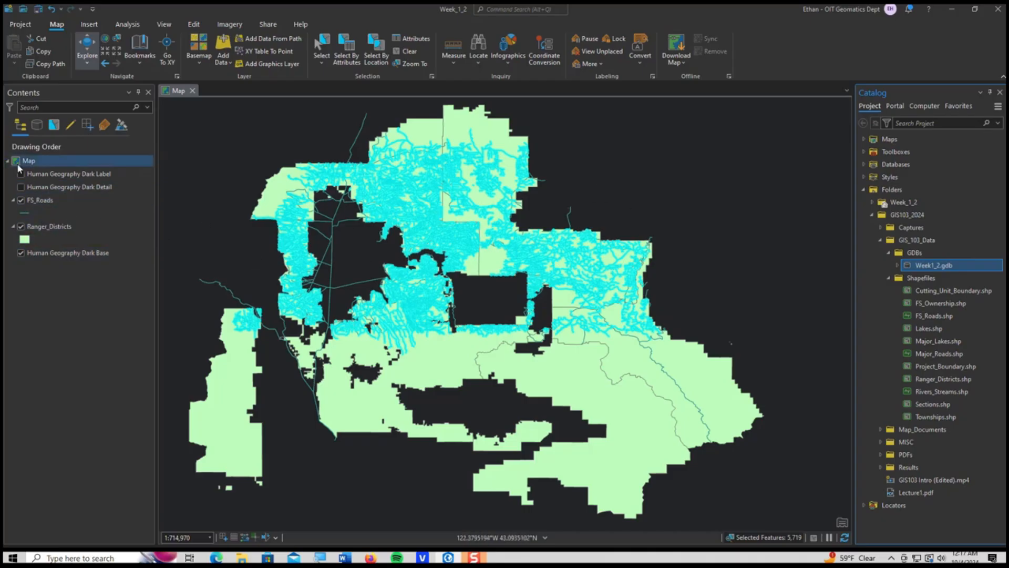
pyautogui.rightClick(47, 199)
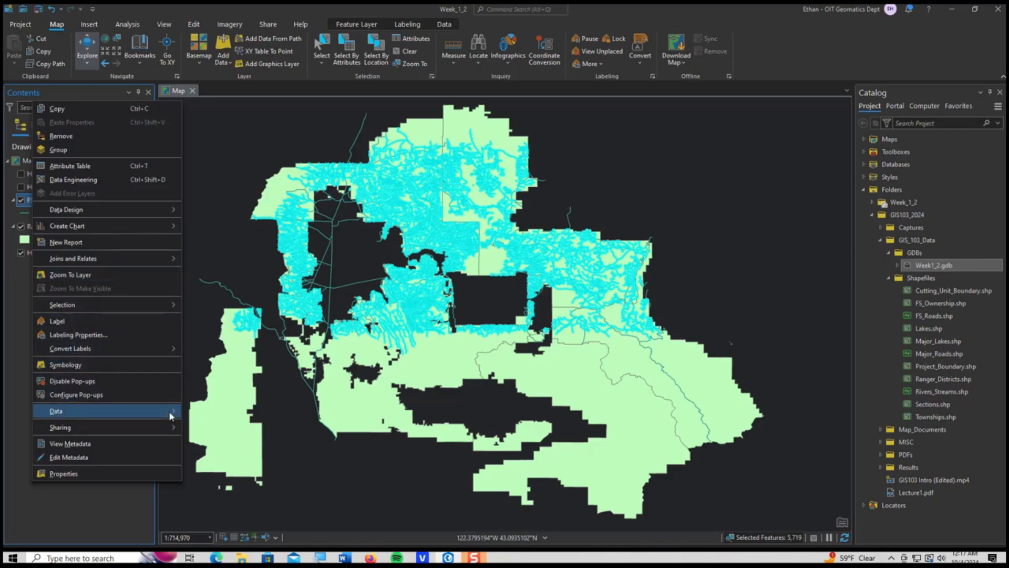
pyautogui.moveTo(168, 411)
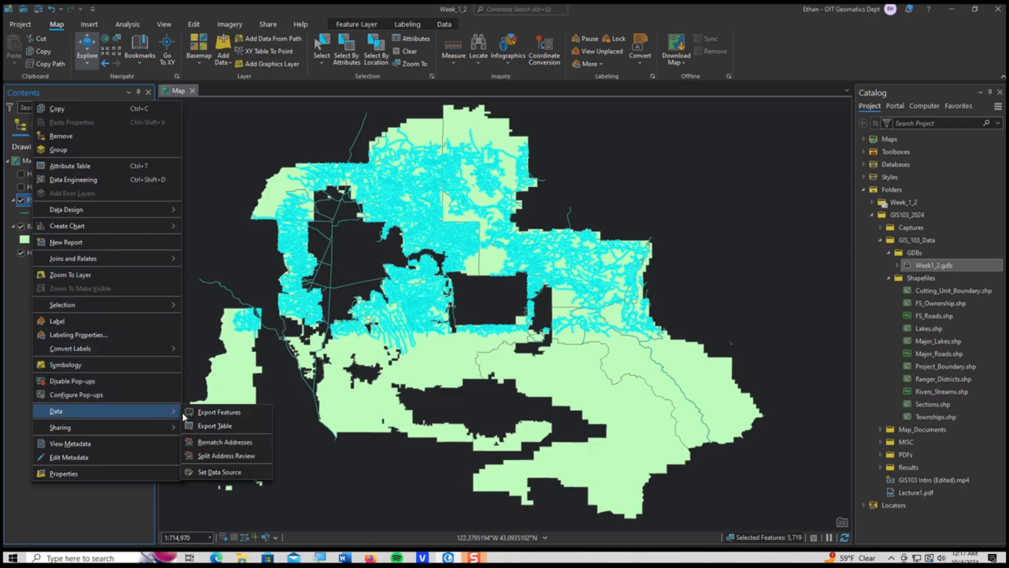
pyautogui.click(226, 412)
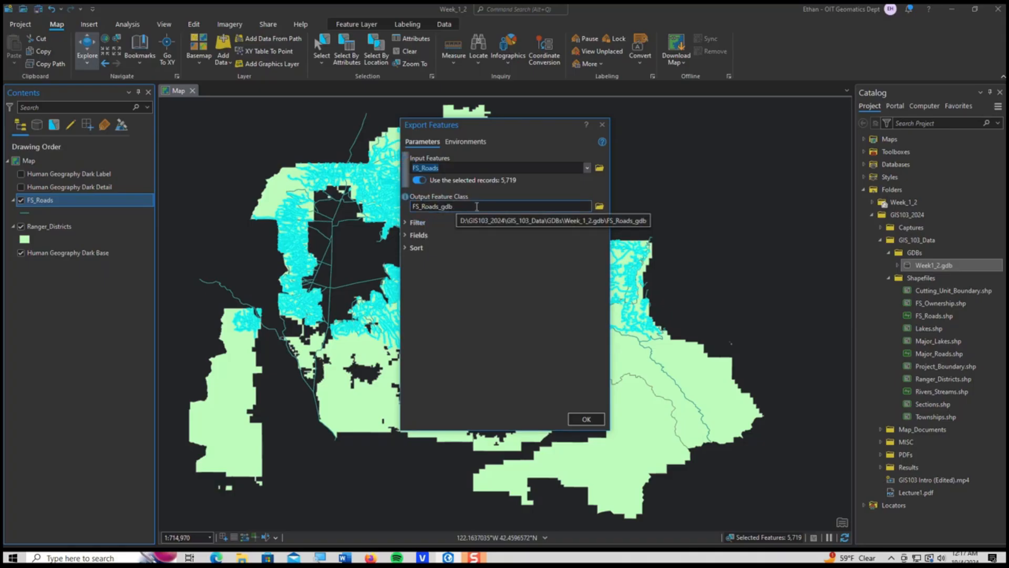
pyautogui.click(600, 207)
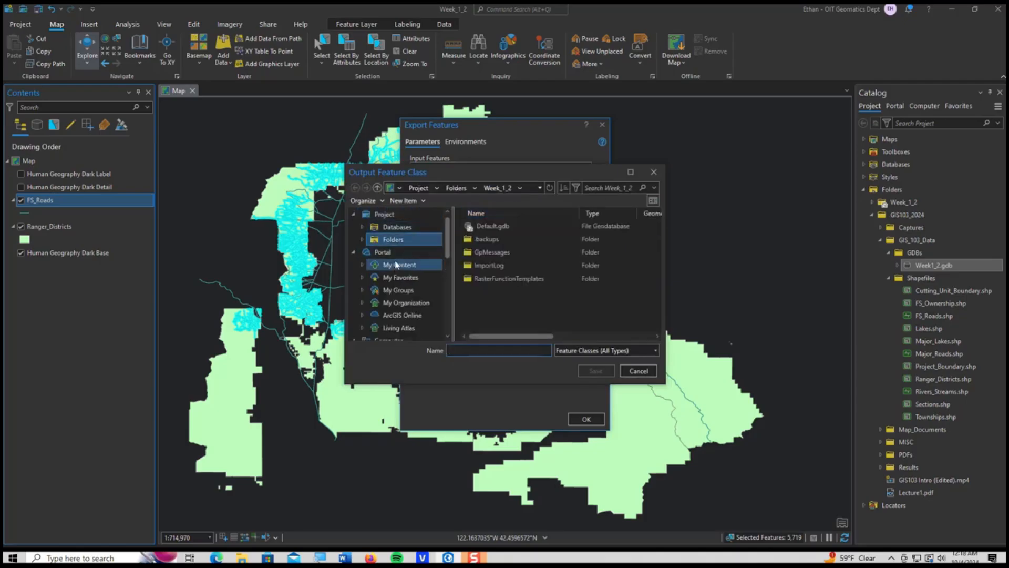
pyautogui.scroll(-2, 399, 286)
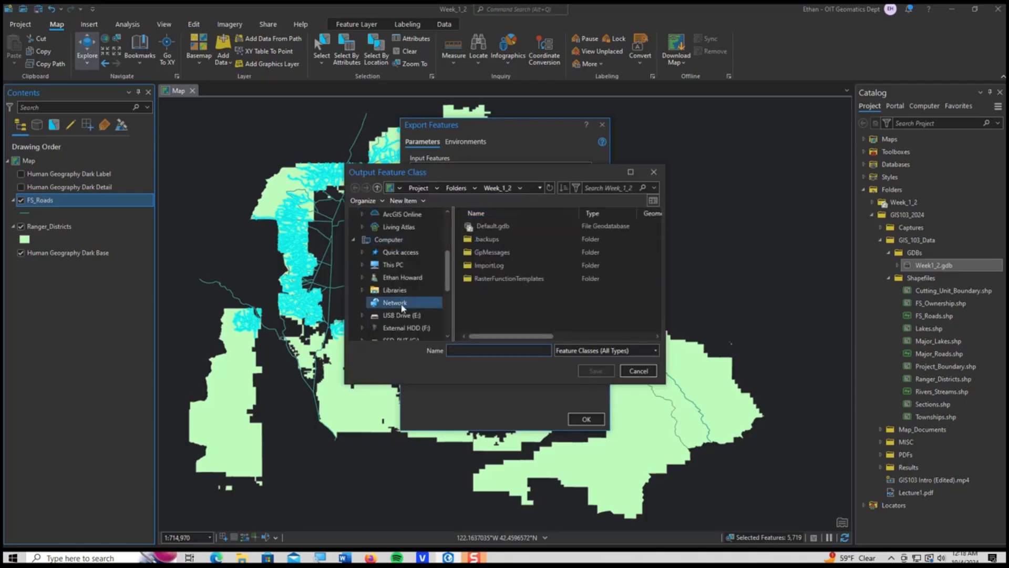
pyautogui.scroll(-2, 402, 311)
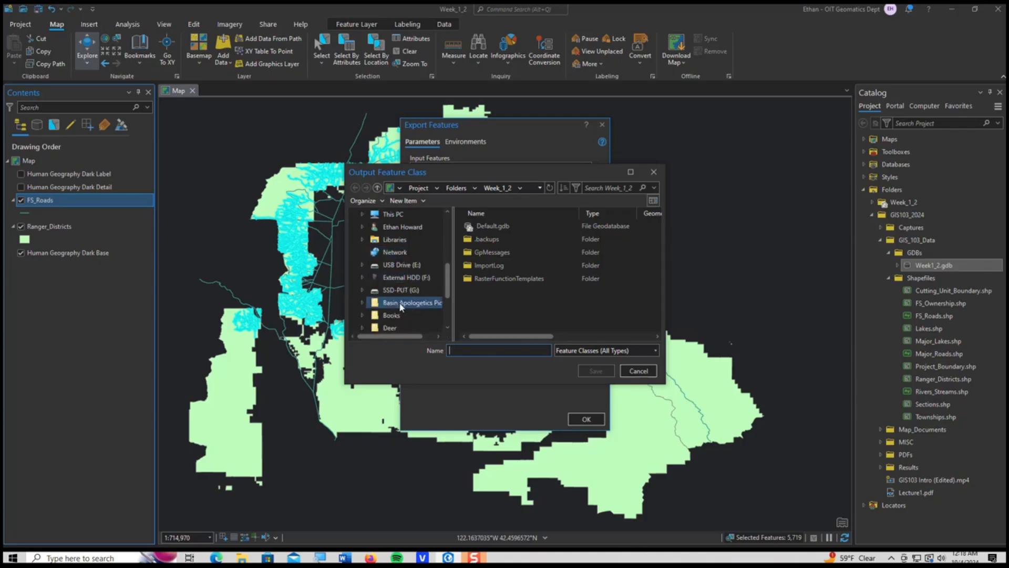
pyautogui.scroll(4, 388, 307)
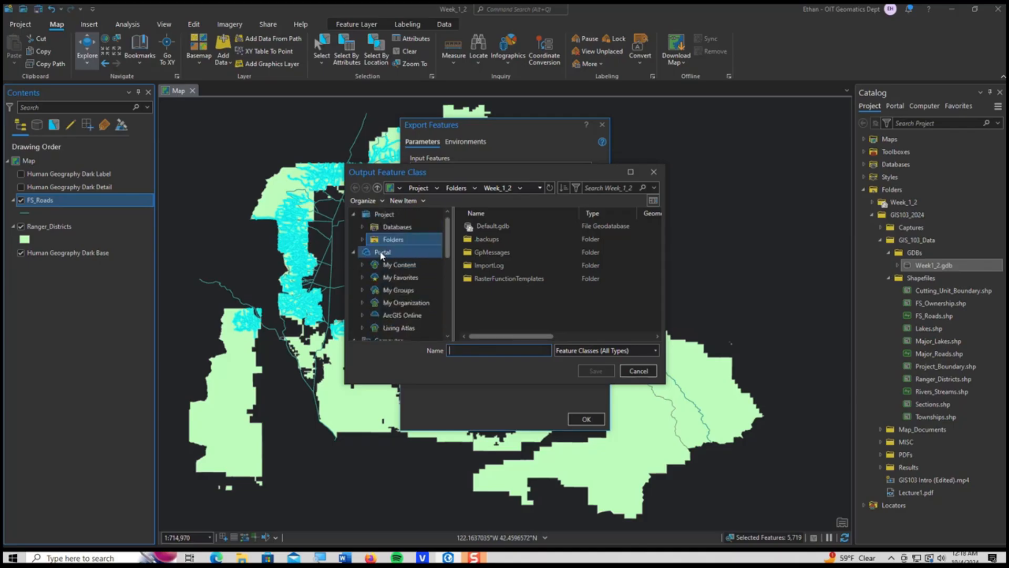
pyautogui.click(352, 251)
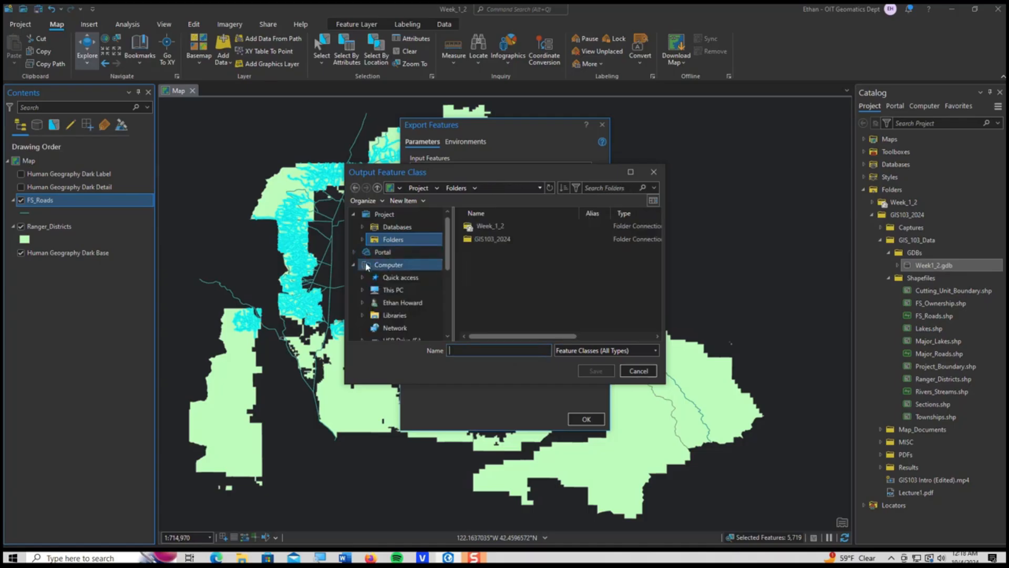
pyautogui.click(398, 291)
pyautogui.scroll(-1, 484, 295)
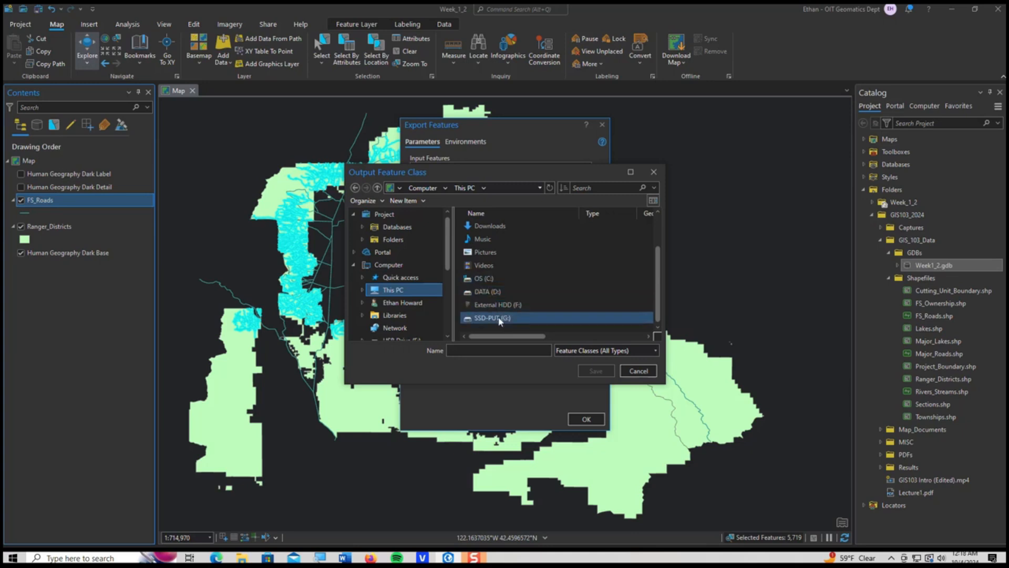
pyautogui.doubleClick(488, 291)
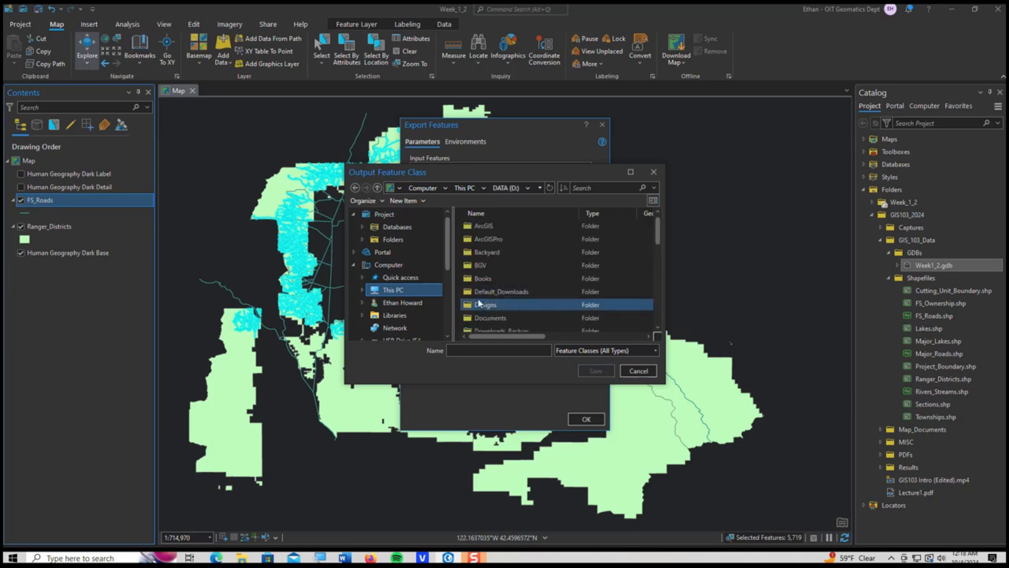
pyautogui.scroll(-1, 489, 311)
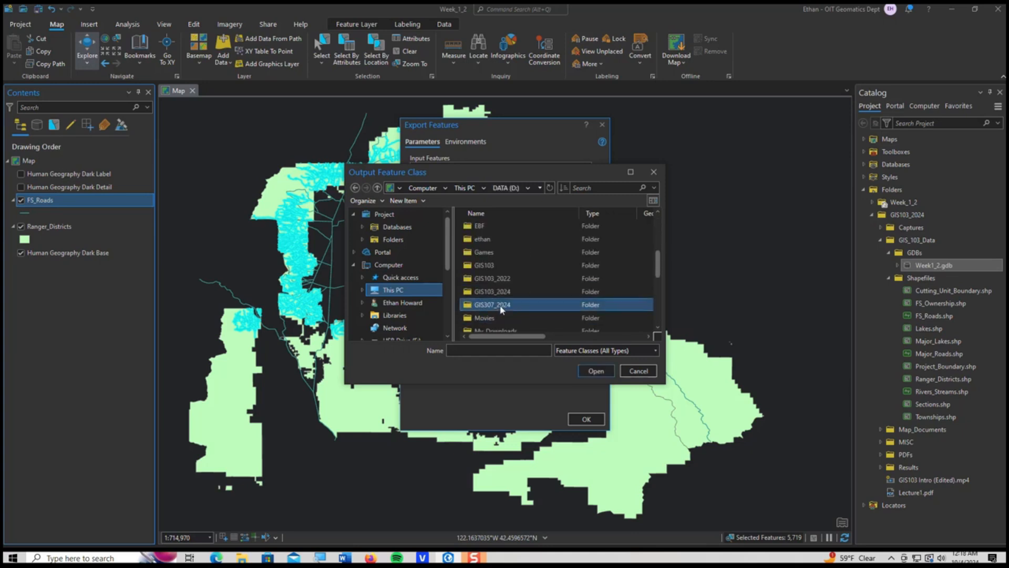
pyautogui.doubleClick(499, 307)
pyautogui.click(496, 253)
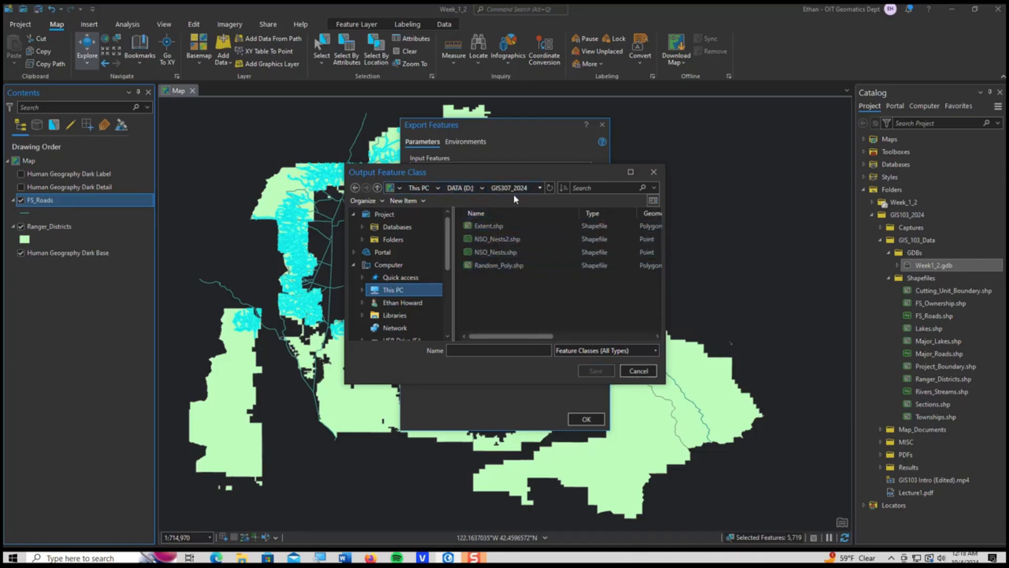
pyautogui.click(356, 188)
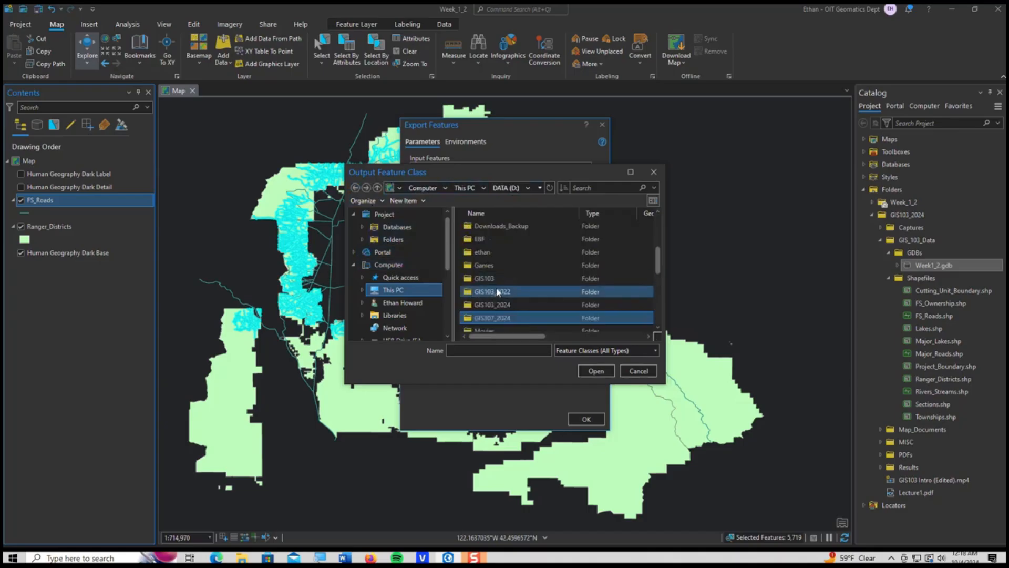
# Export the selected FS_Roads features as Roads_Within_RD into Week1_2.gdb in the GDBs folder of GIS103_2024\GIS_103_Data.
pyautogui.doubleClick(497, 305)
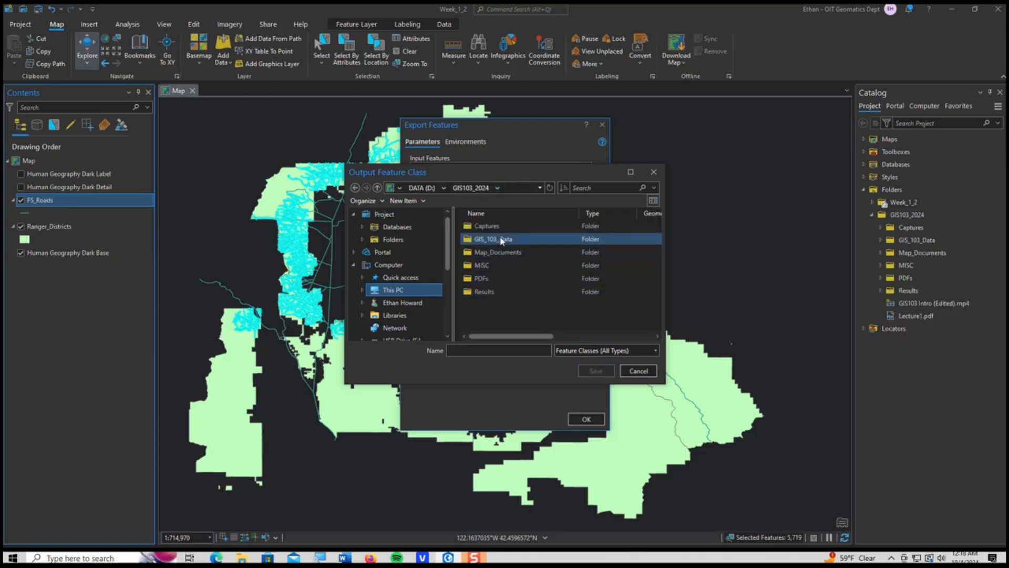
pyautogui.doubleClick(494, 240)
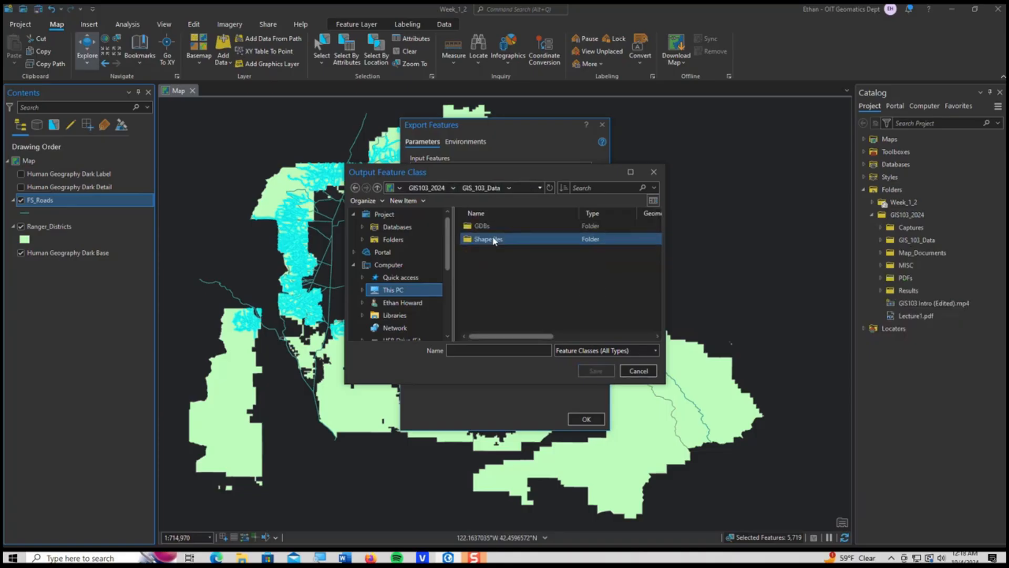
pyautogui.doubleClick(496, 226)
pyautogui.doubleClick(500, 227)
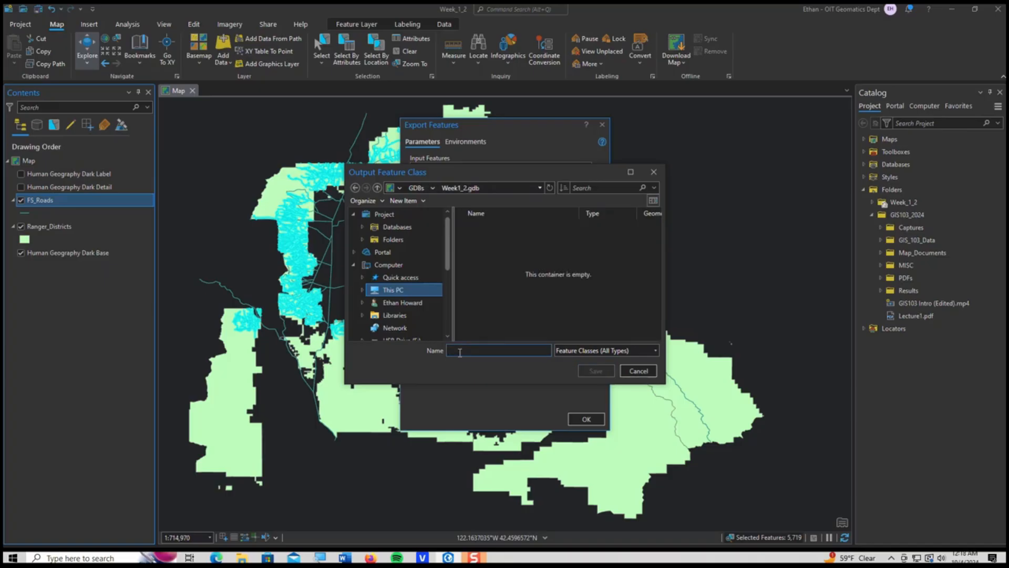
pyautogui.write('Roads_Within_RD')
pyautogui.click(590, 371)
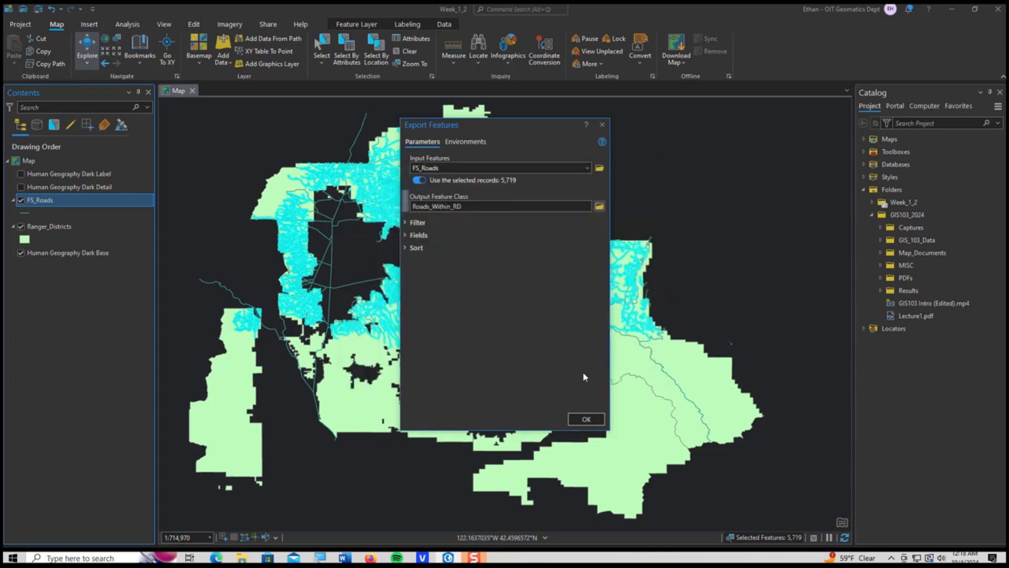
pyautogui.click(585, 420)
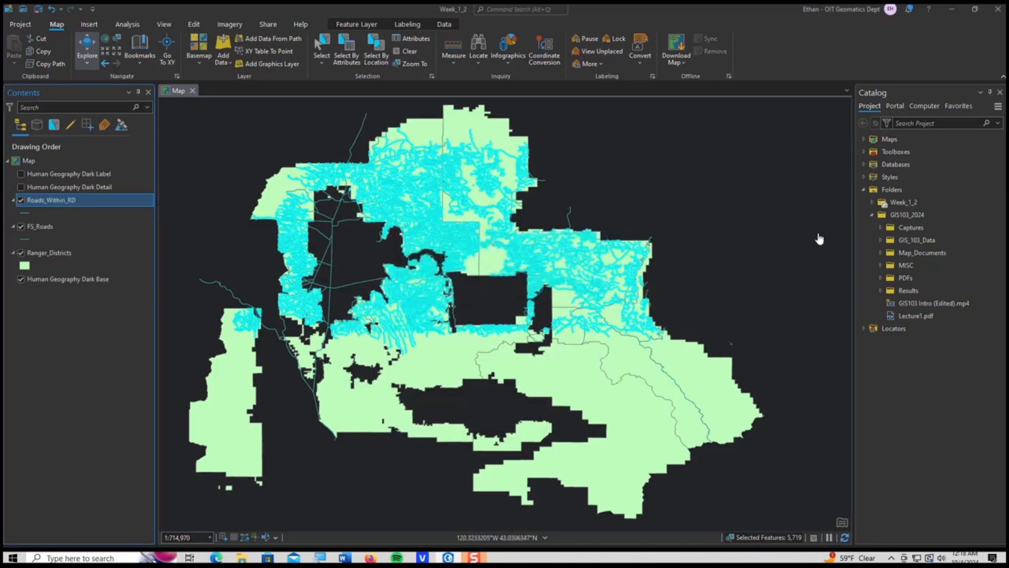
# Expand the GDBs folder of GIS_103_Data and permanently delete the duplicate Week1_2.gdb entry.
pyautogui.click(904, 208)
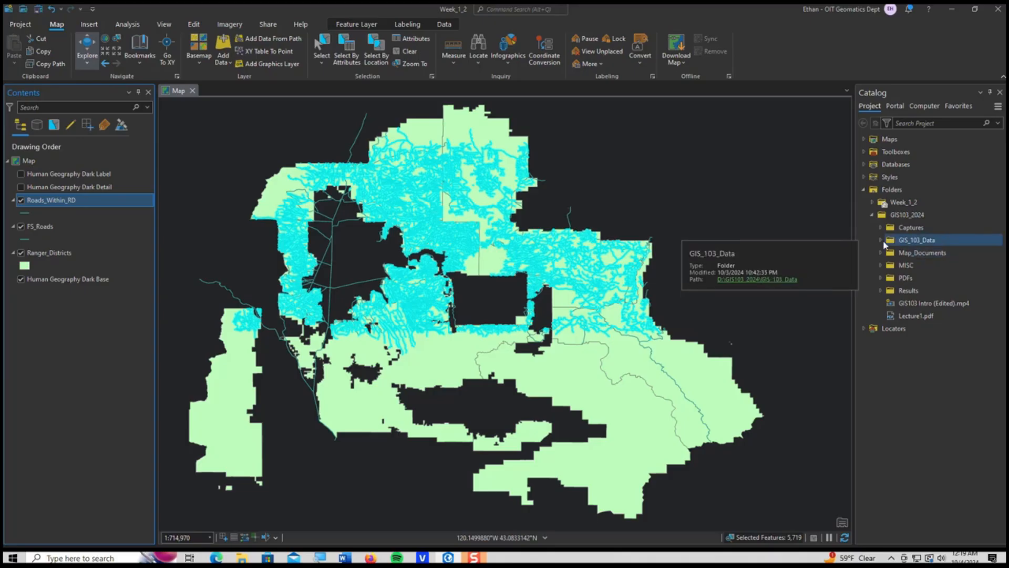
pyautogui.click(882, 241)
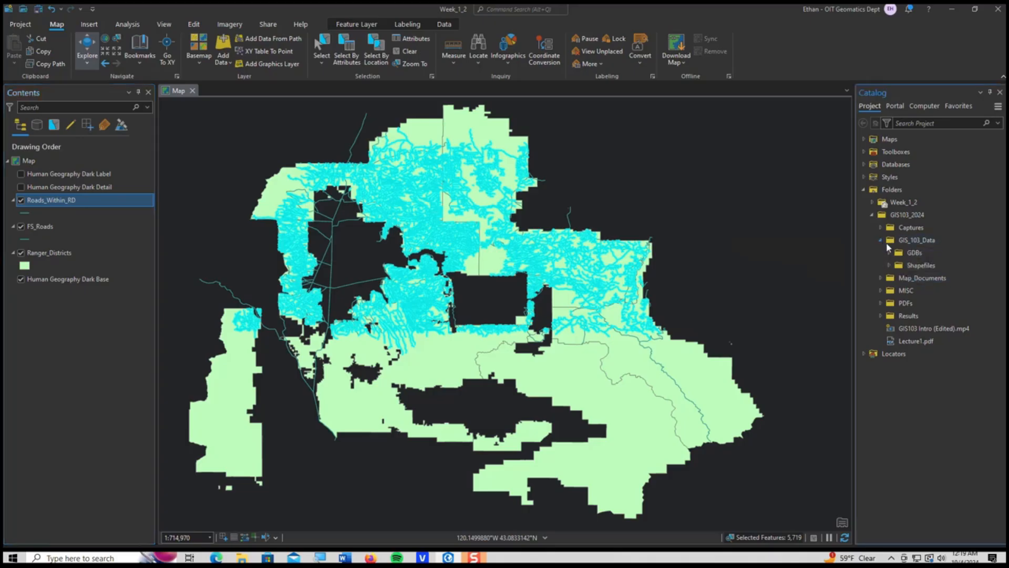
pyautogui.doubleClick(914, 253)
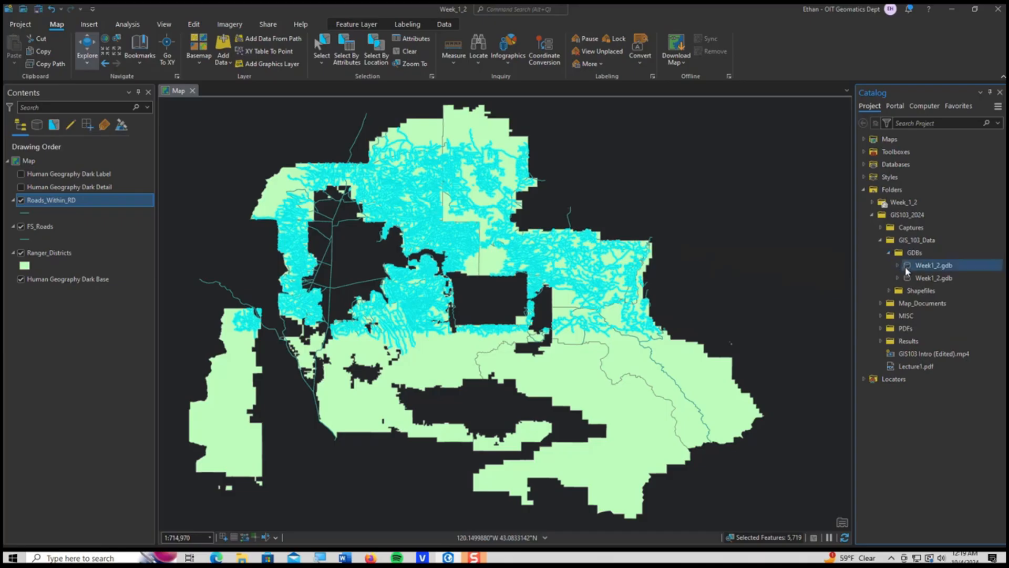
pyautogui.click(908, 278)
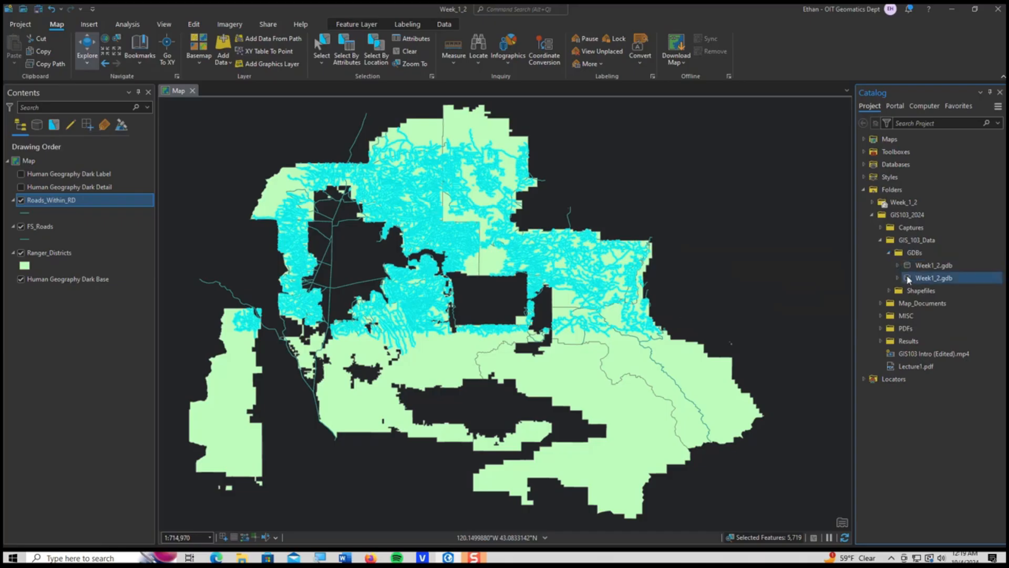
pyautogui.click(938, 278)
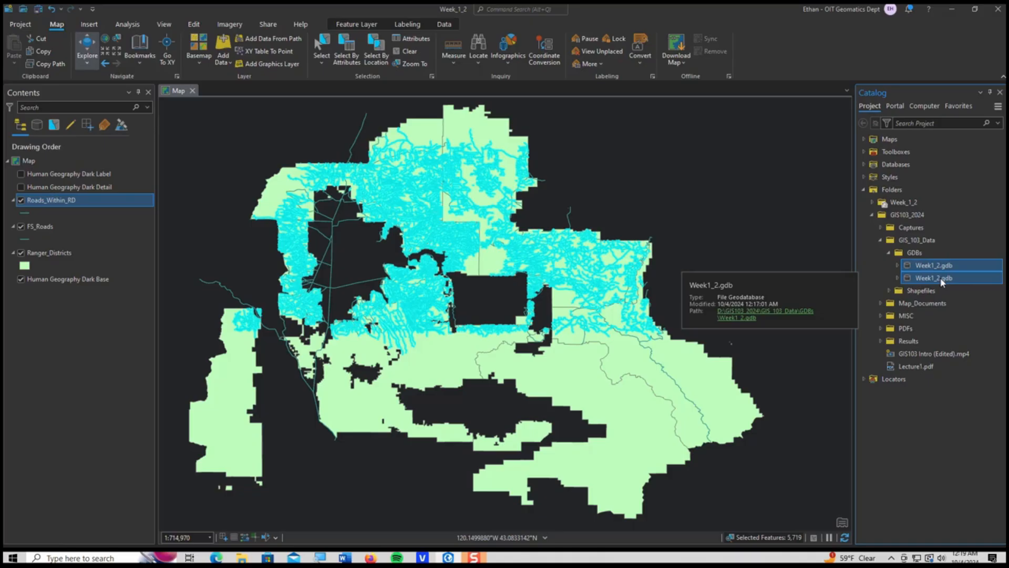
pyautogui.press('Delete')
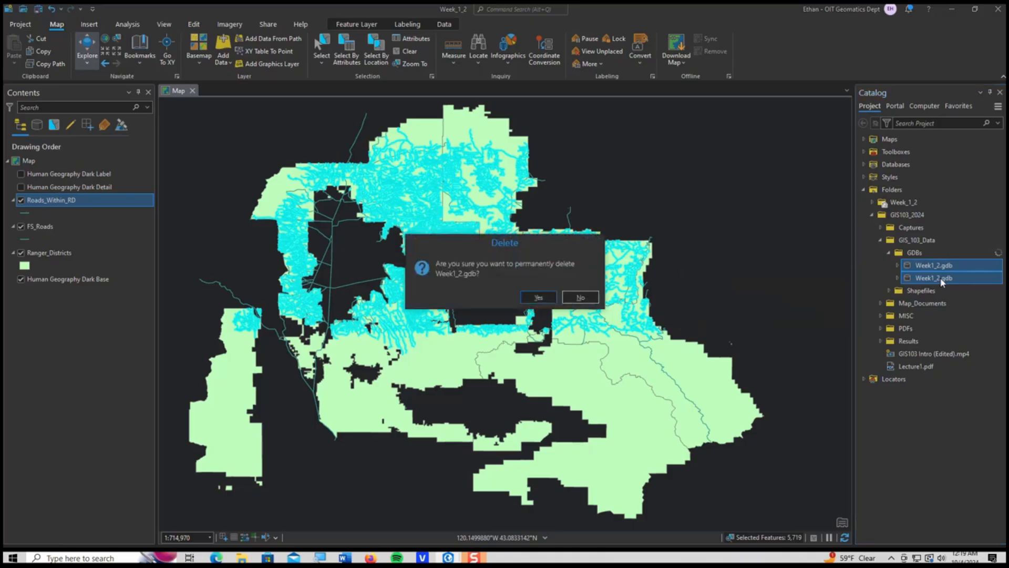
pyautogui.click(538, 298)
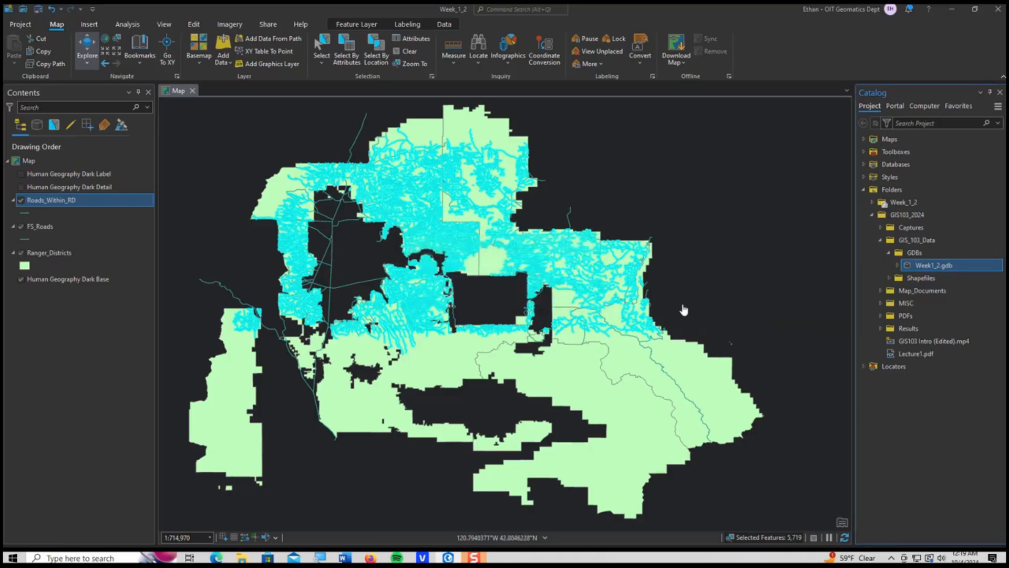
# Refresh the remaining Week1_2.gdb and remove the Roads_Within_RD layer from the map.
pyautogui.rightClick(939, 269)
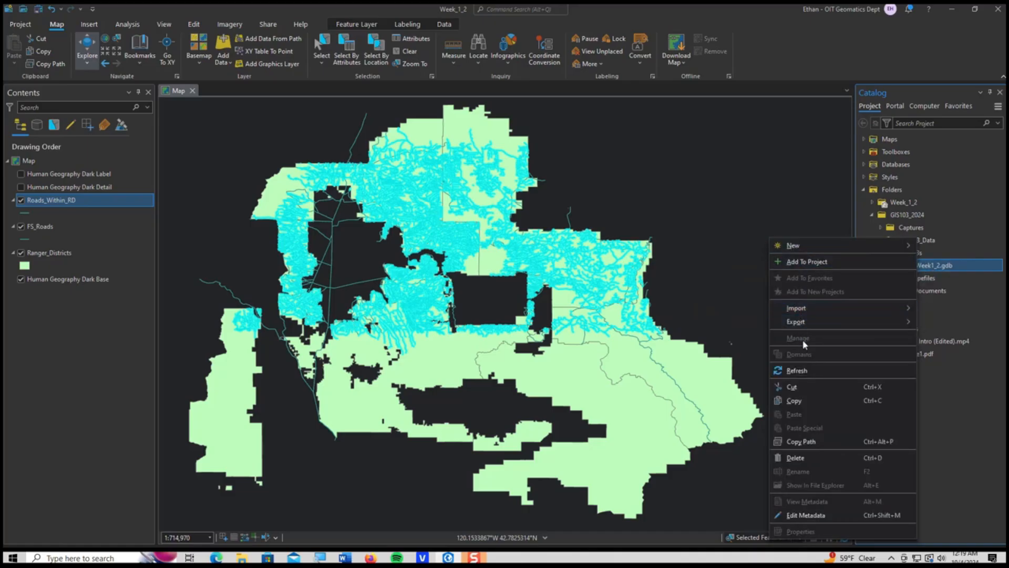
pyautogui.click(803, 372)
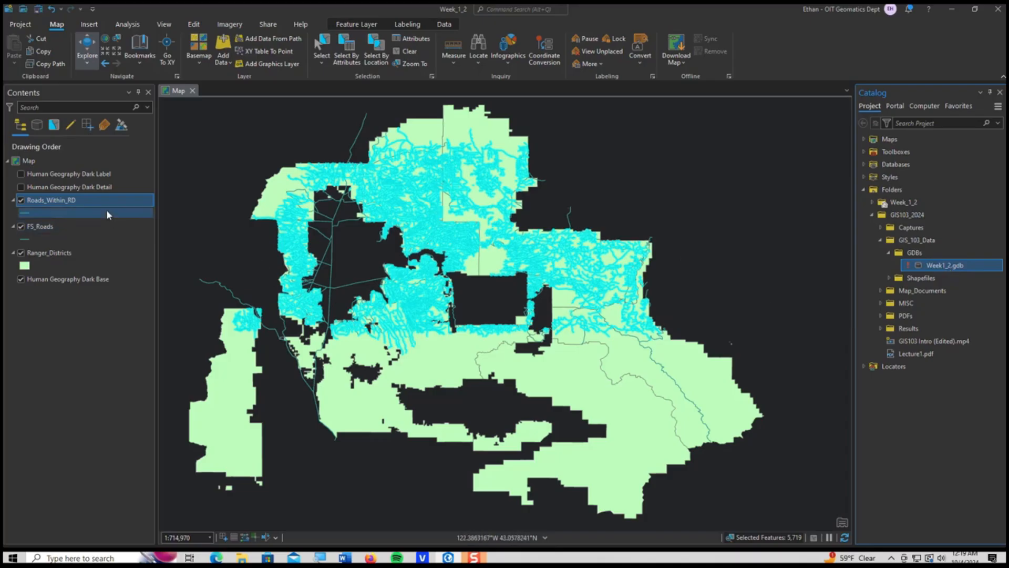
pyautogui.rightClick(45, 199)
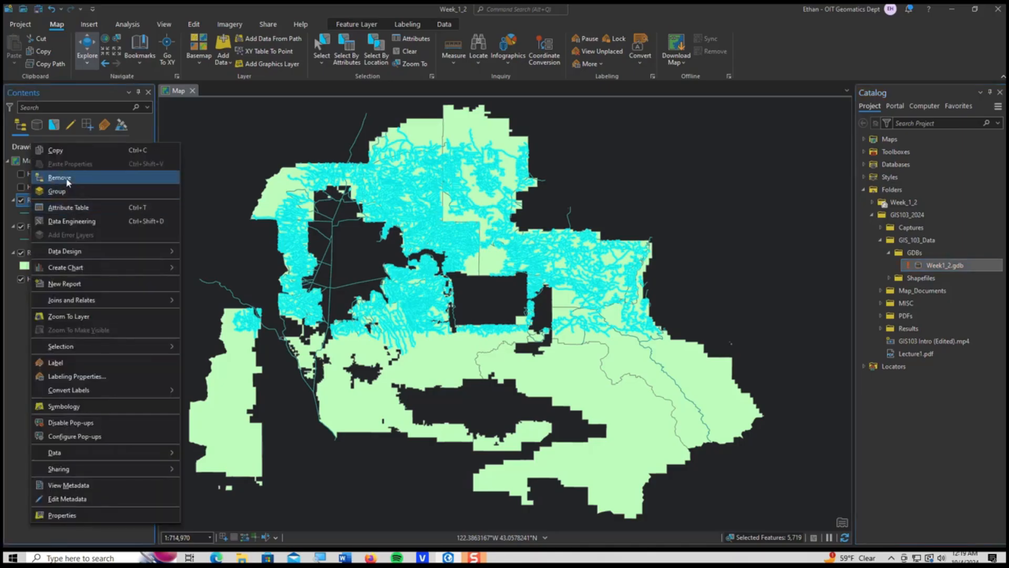
pyautogui.click(62, 177)
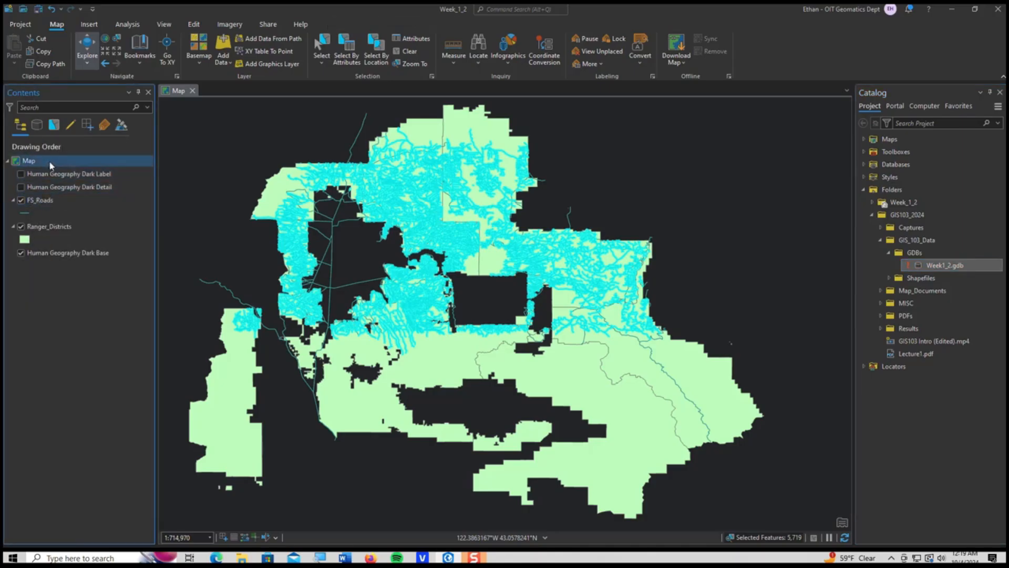
# Start exporting the selected FS_Roads features and browse for the input features on the DATA (D:) drive.
pyautogui.click(46, 203)
pyautogui.rightClick(46, 201)
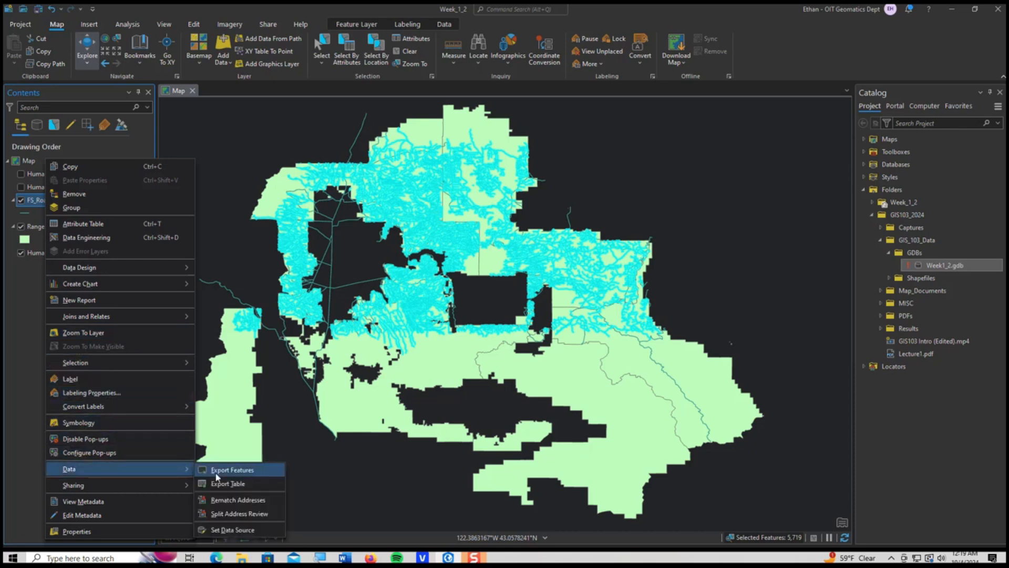
pyautogui.click(232, 472)
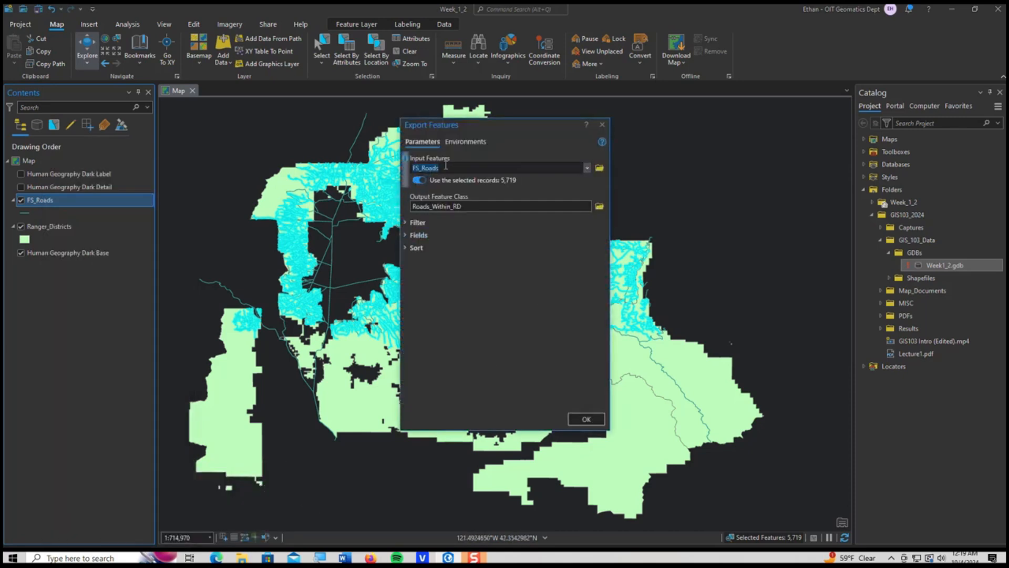
pyautogui.click(598, 168)
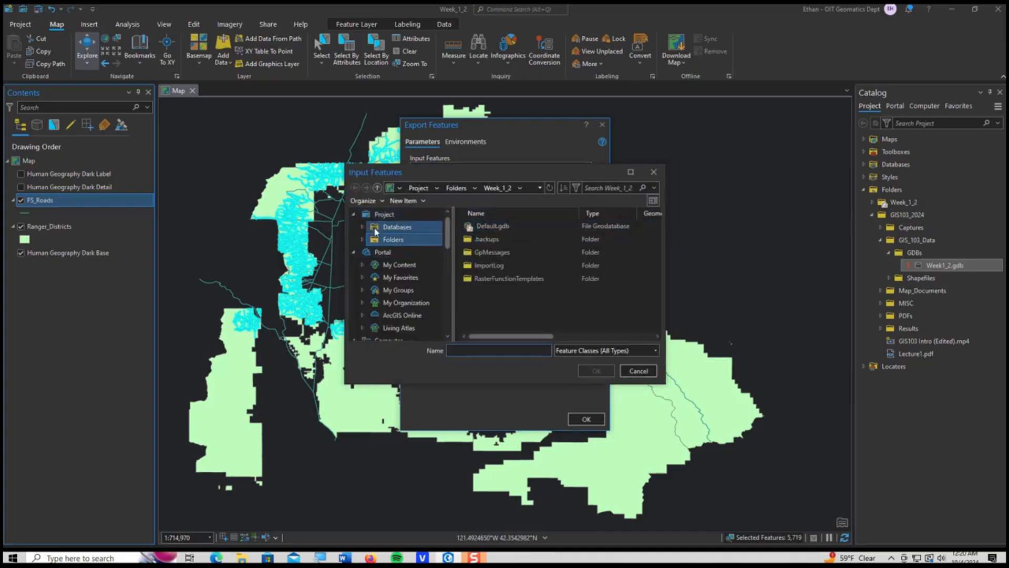
pyautogui.scroll(-4, 387, 274)
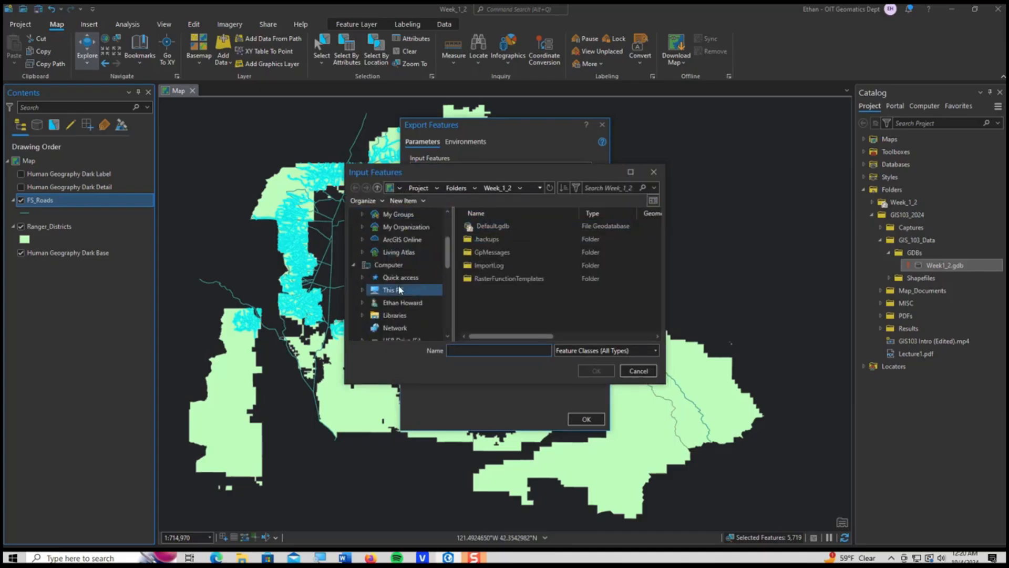
pyautogui.click(392, 266)
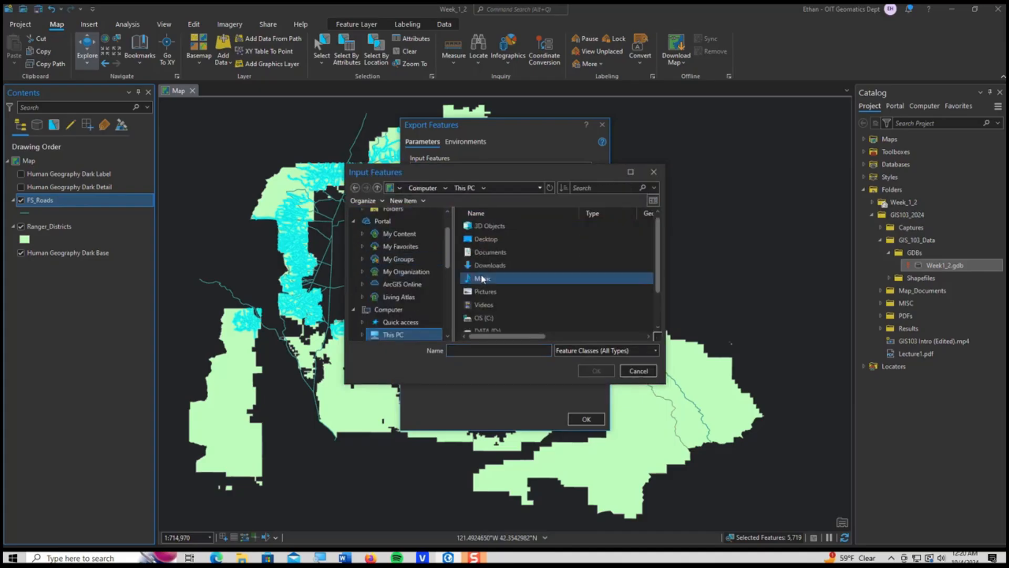
pyautogui.click(499, 289)
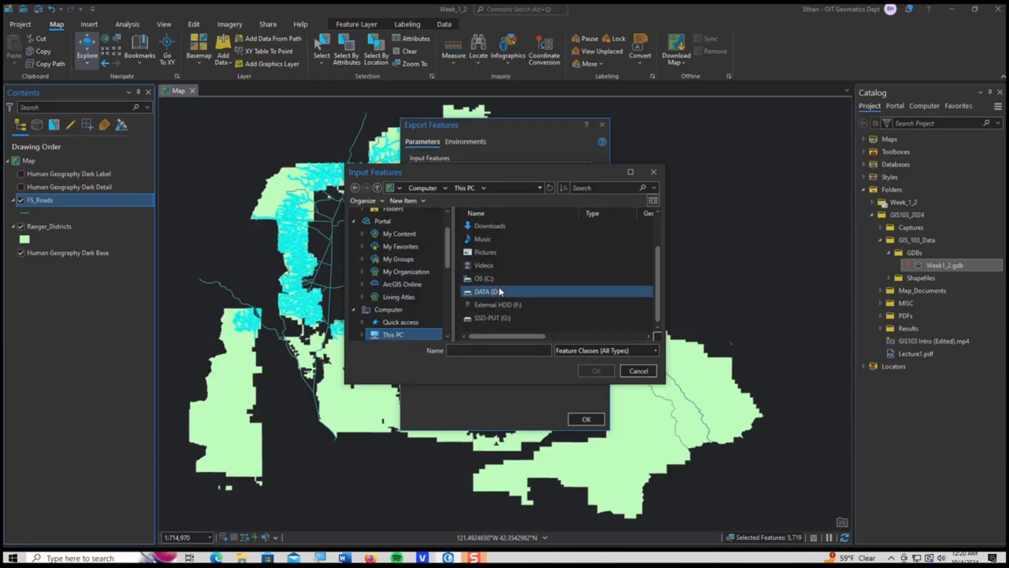
pyautogui.doubleClick(499, 289)
# Open the GDBs folder inside GIS103_2024\GIS_103_Data in the input features browser.
pyautogui.scroll(-3, 497, 263)
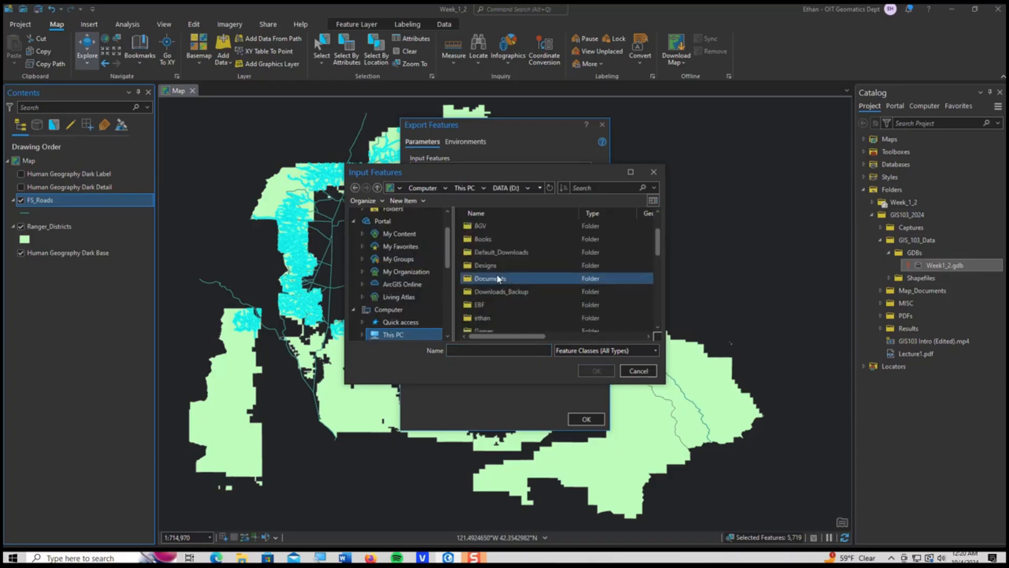
pyautogui.click(496, 292)
pyautogui.doubleClick(517, 304)
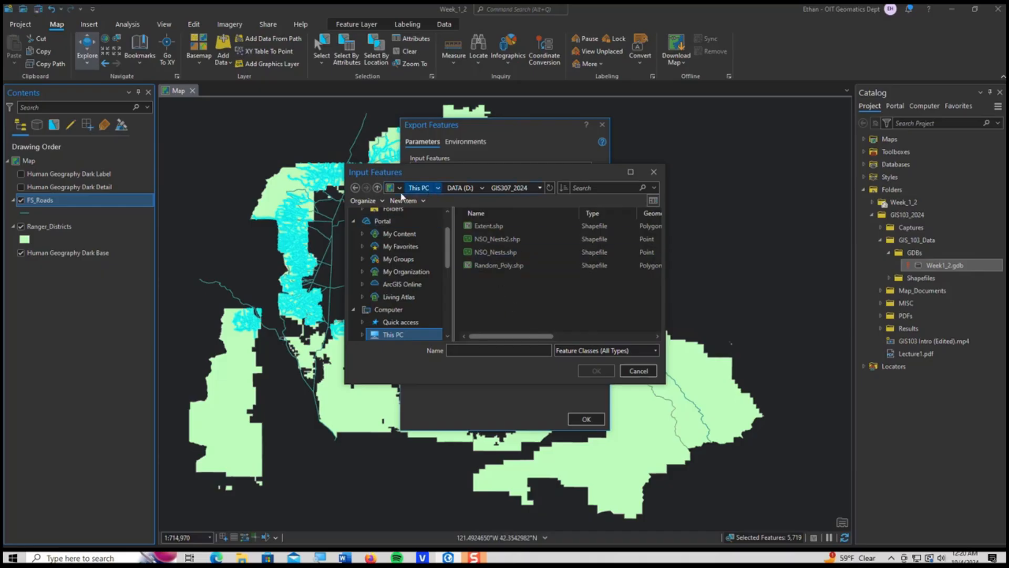
pyautogui.click(356, 189)
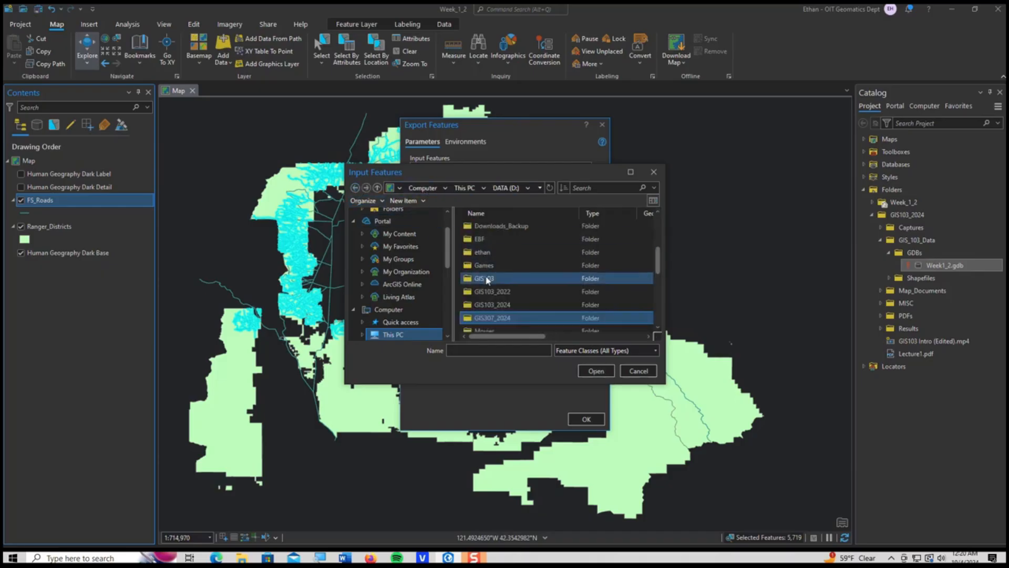
pyautogui.click(499, 306)
pyautogui.doubleClick(499, 306)
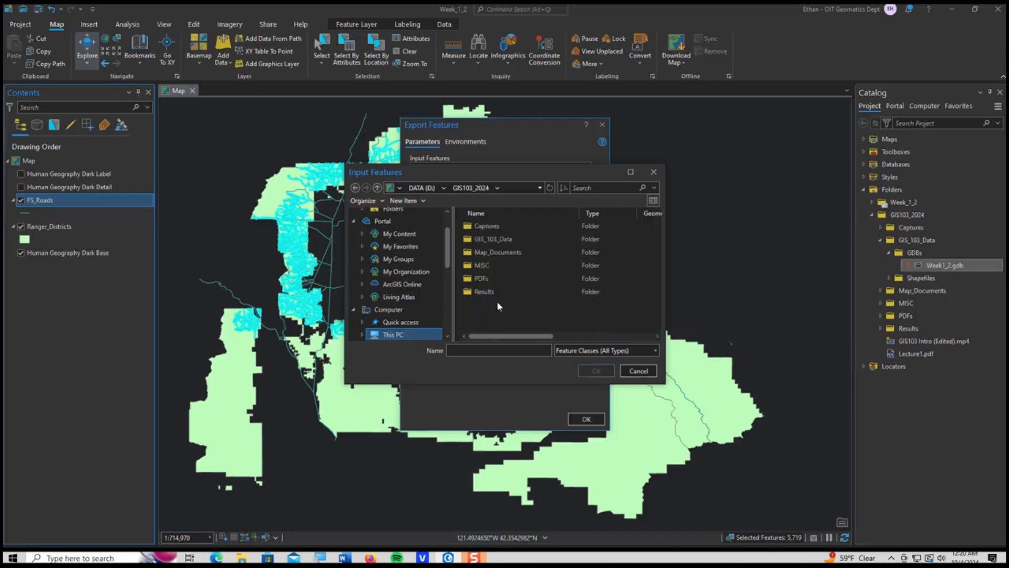
pyautogui.doubleClick(497, 239)
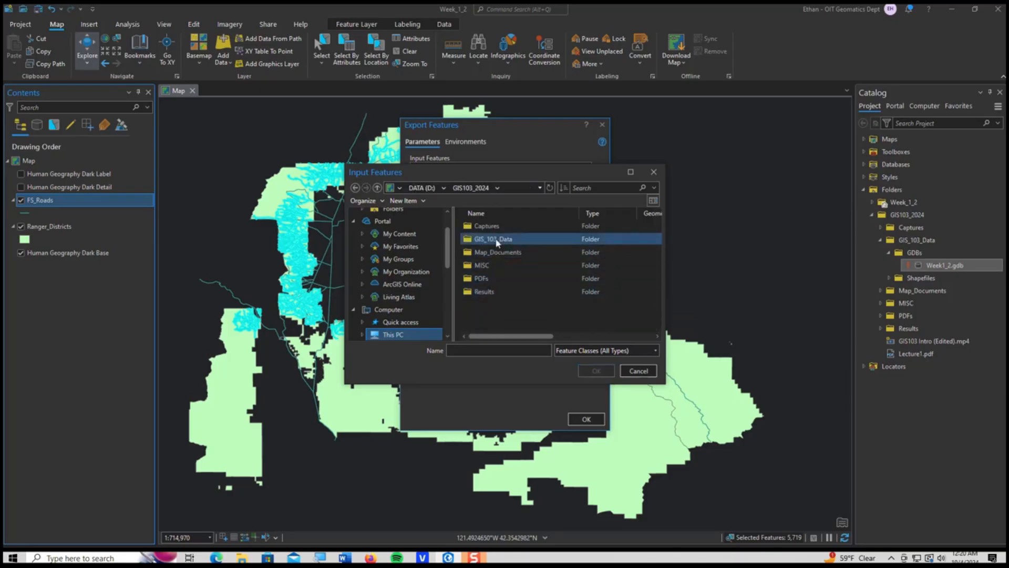
pyautogui.click(493, 225)
pyautogui.doubleClick(494, 225)
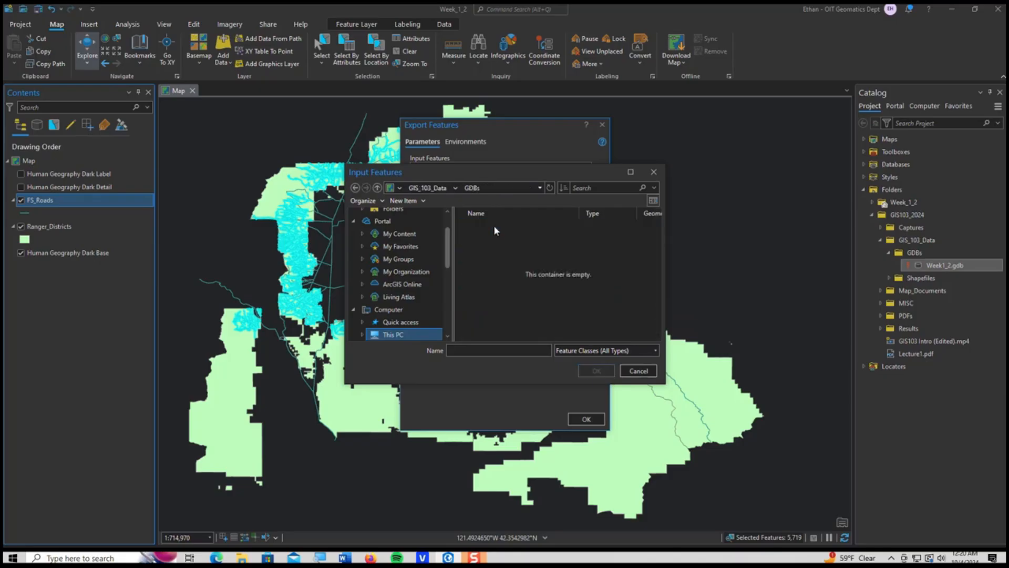
# Refresh the GDBs folder and create the file geodatabase Wekk1and2.gdb in it for the Roads_In_RD export.
pyautogui.rightClick(486, 275)
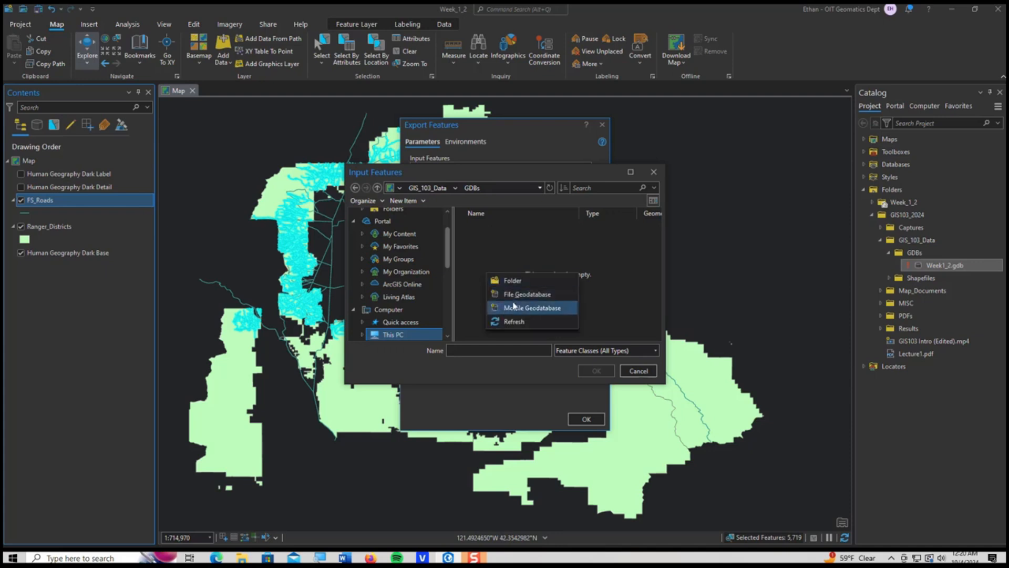
pyautogui.click(519, 320)
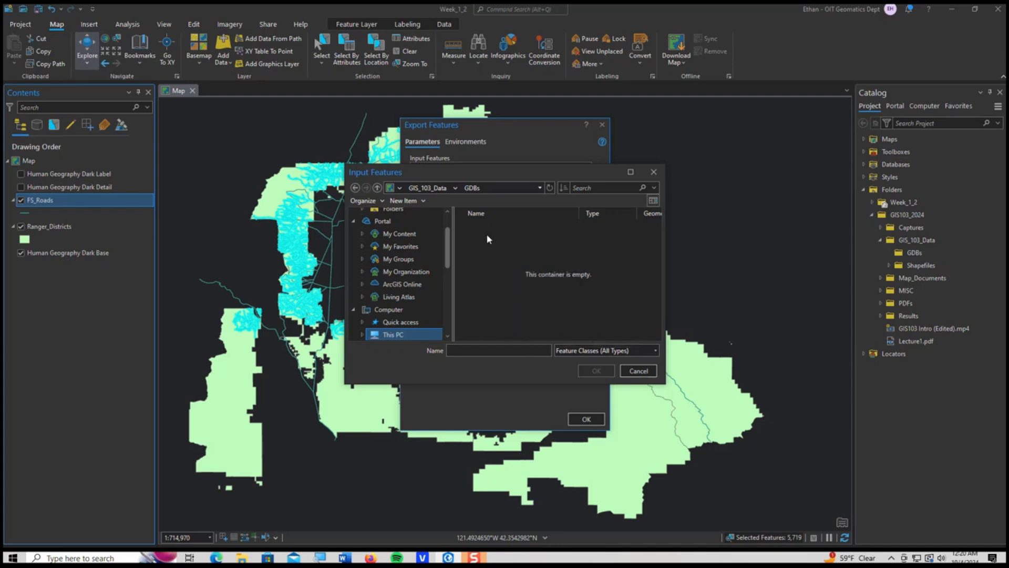
pyautogui.rightClick(477, 210)
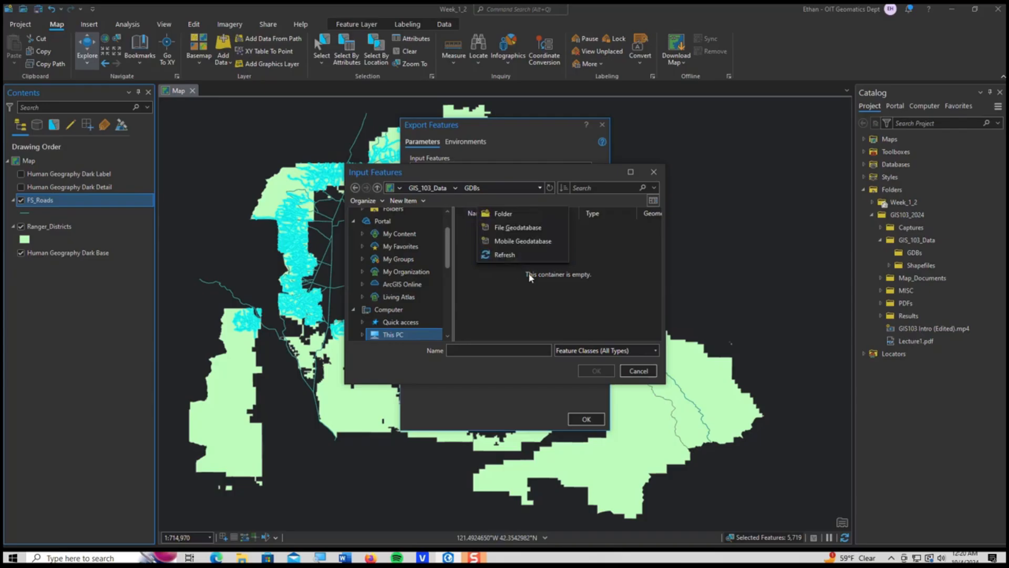
pyautogui.click(512, 227)
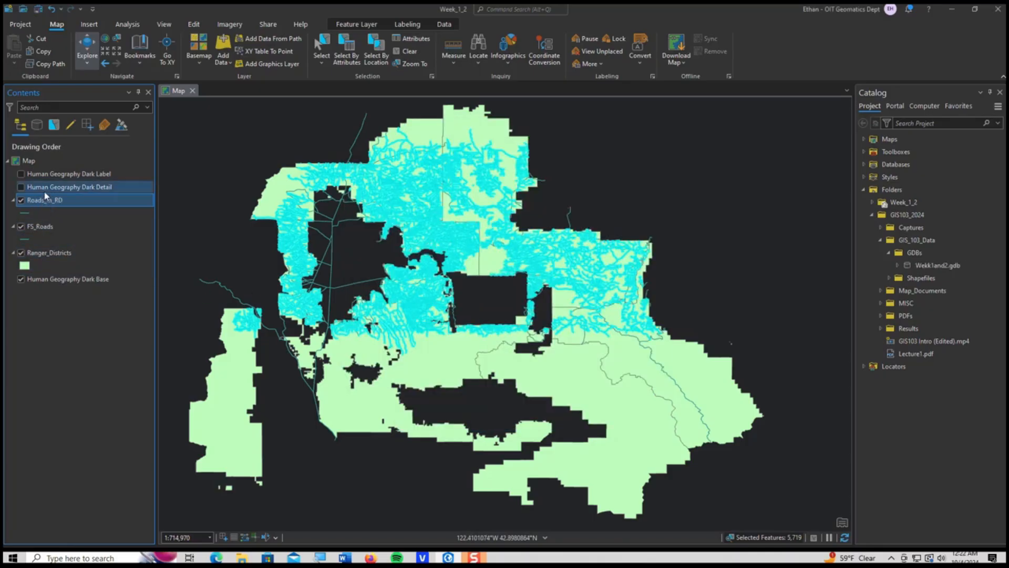
# Hide the FS_Roads layer and inspect the exported Roads_In_RD roads against the ranger districts on the map.
pyautogui.click(21, 227)
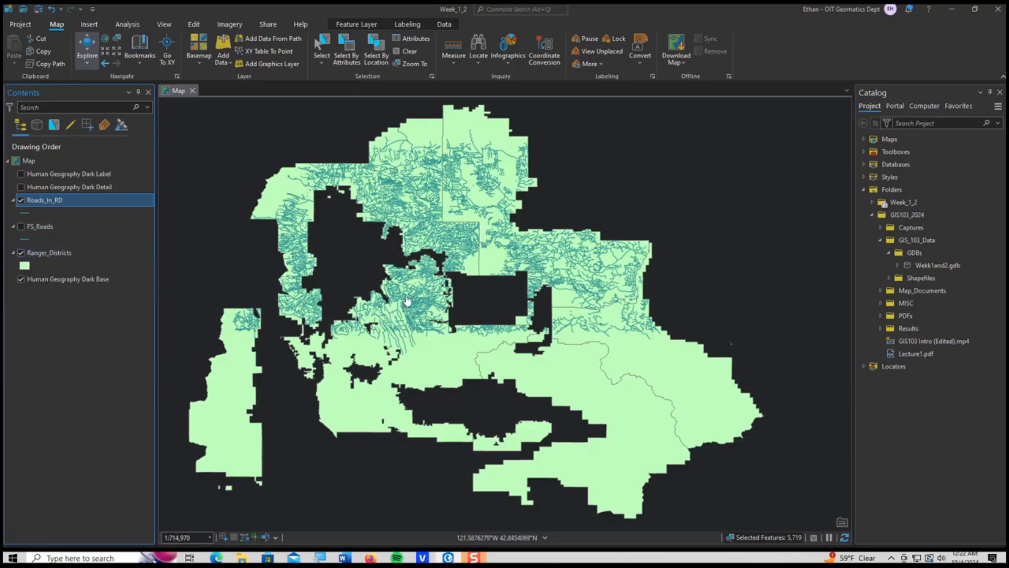
pyautogui.scroll(5, 405, 302)
pyautogui.scroll(-5, 326, 198)
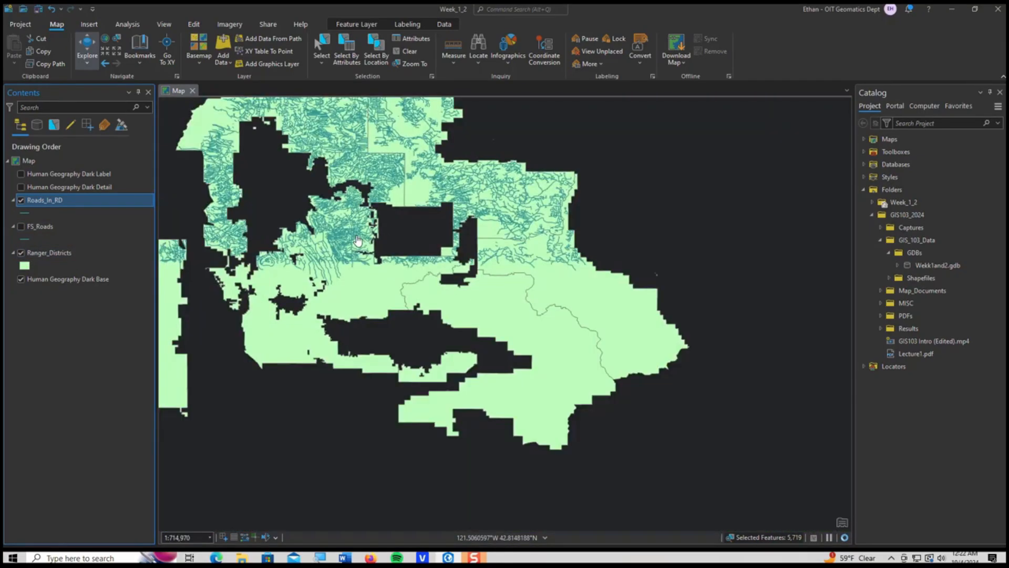
pyautogui.moveTo(430, 224); pyautogui.dragTo(459, 373)
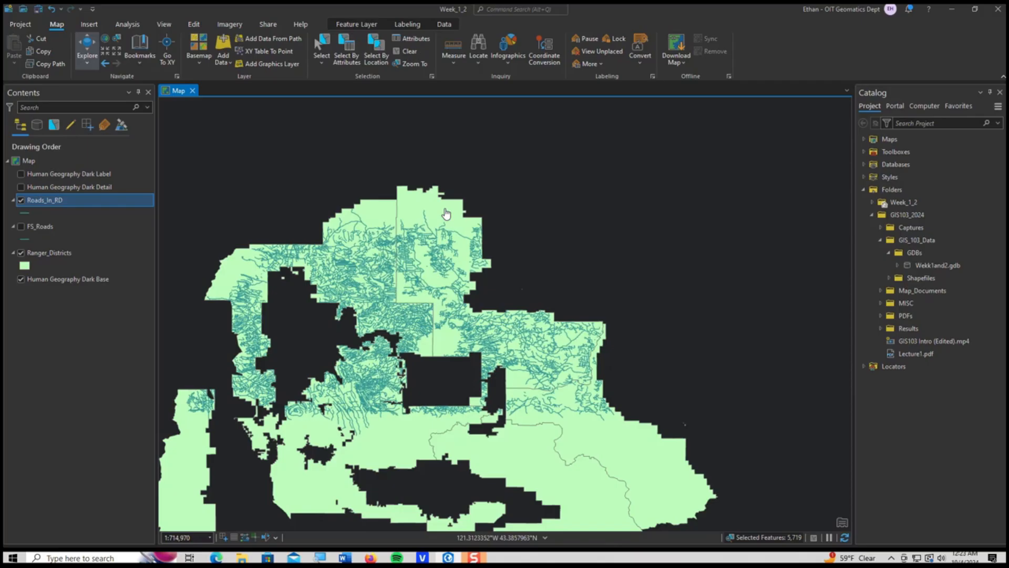
# Expand Wekk1and2.gdb in the GDBs folder and check its Roads_In_RD feature class.
pyautogui.click(905, 278)
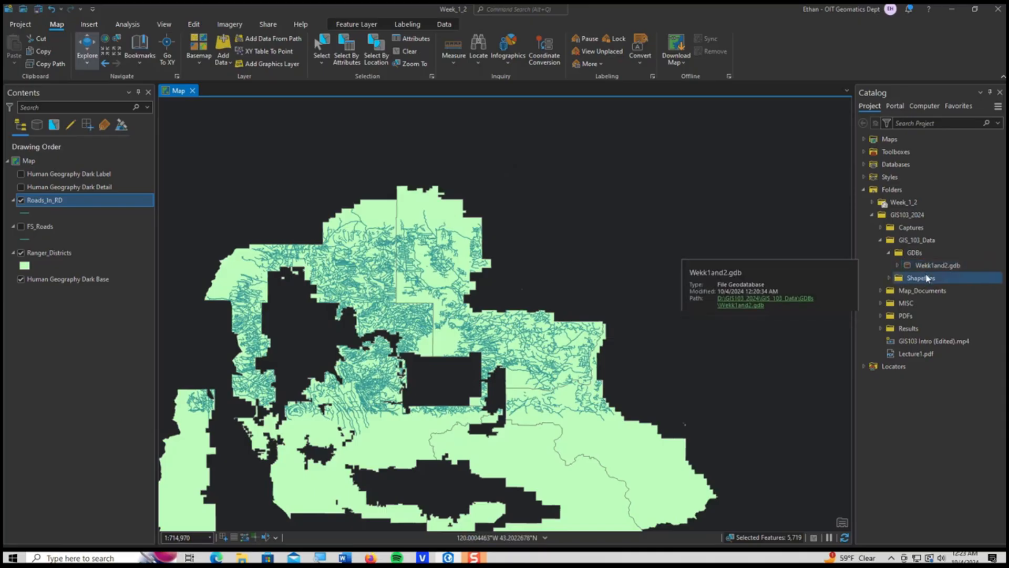
pyautogui.click(926, 268)
pyautogui.click(898, 265)
pyautogui.click(918, 278)
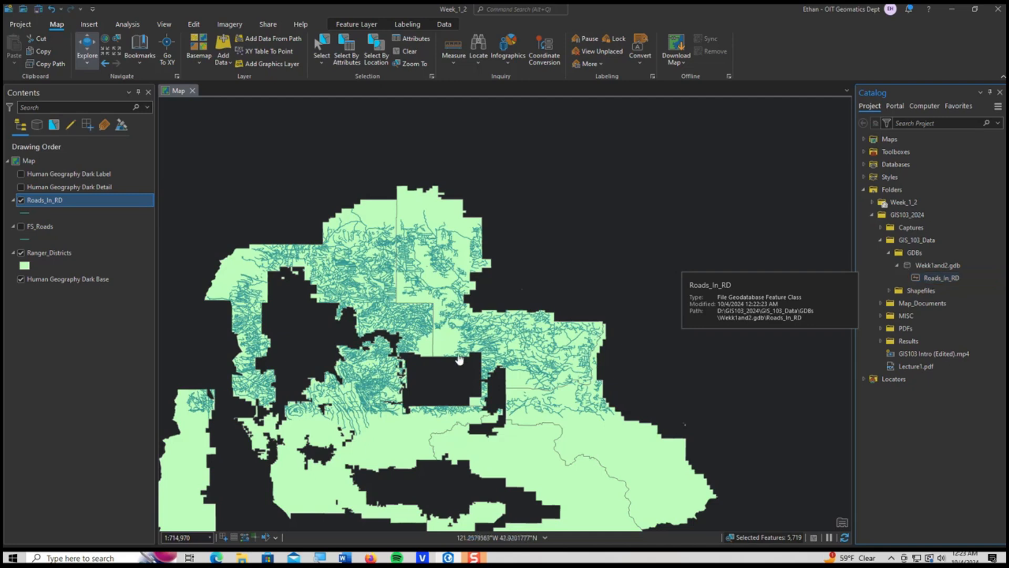
# Switch to Snipping Tool and capture the ArcGIS Pro window with the map and the expanded geodatabase.
pyautogui.click(13, 558)
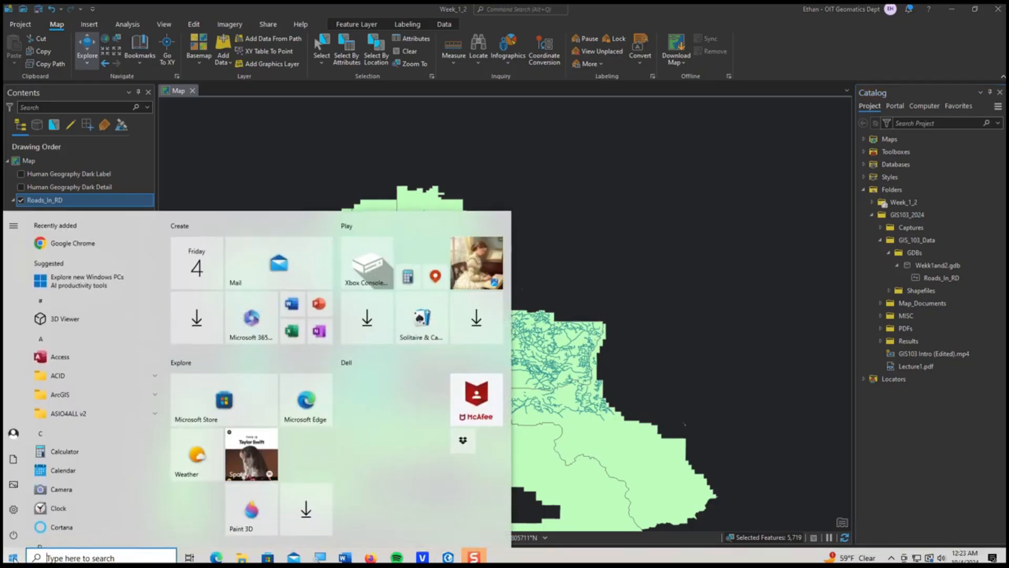
pyautogui.write('snip')
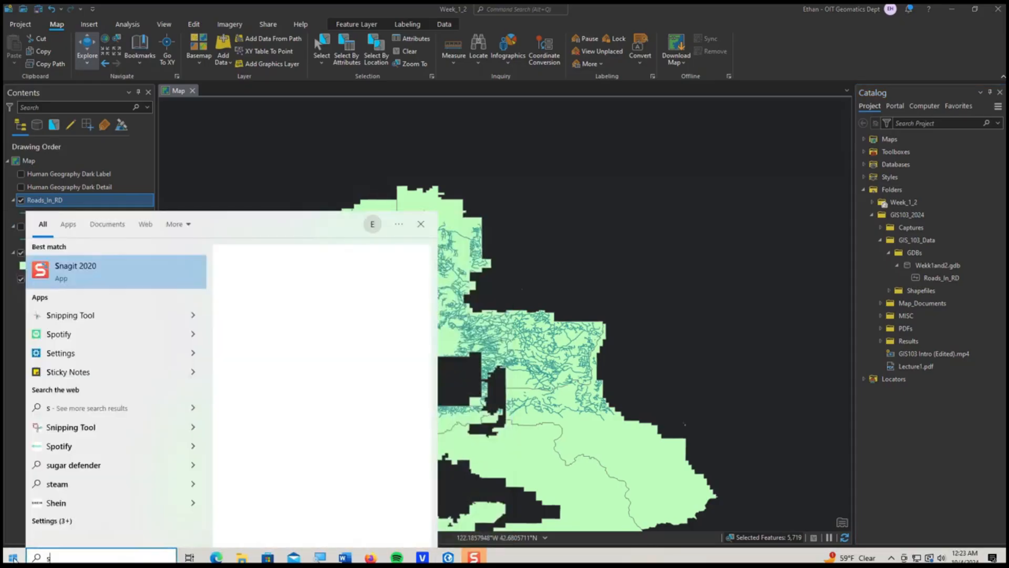
pyautogui.press('Return')
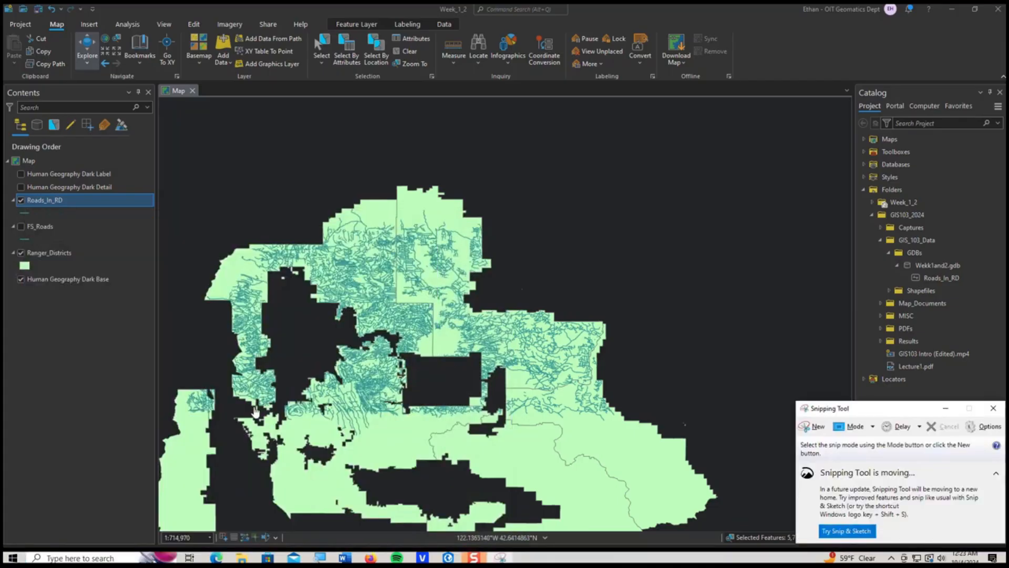
pyautogui.click(816, 426)
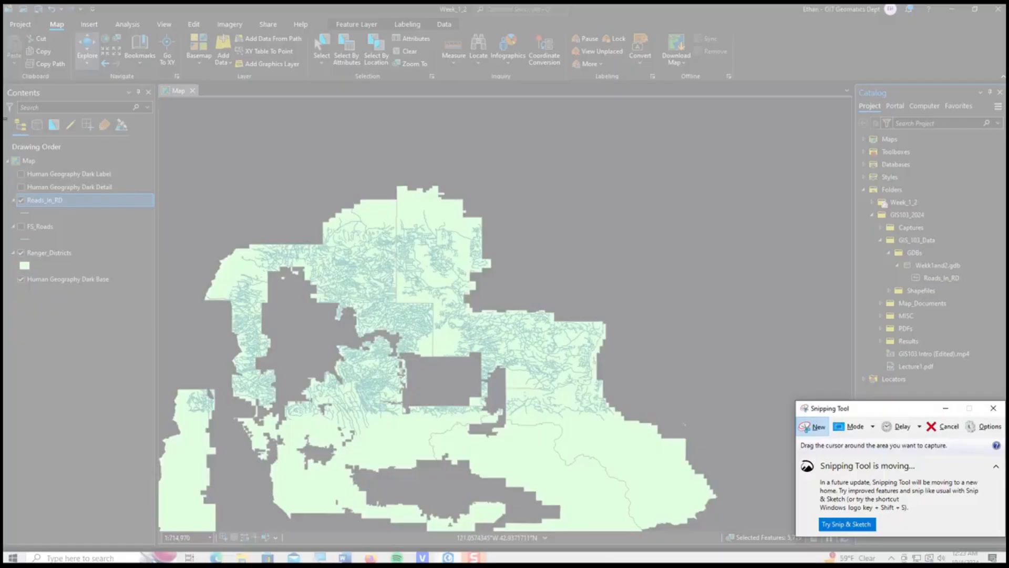
pyautogui.moveTo(45, 31); pyautogui.dragTo(993, 531)
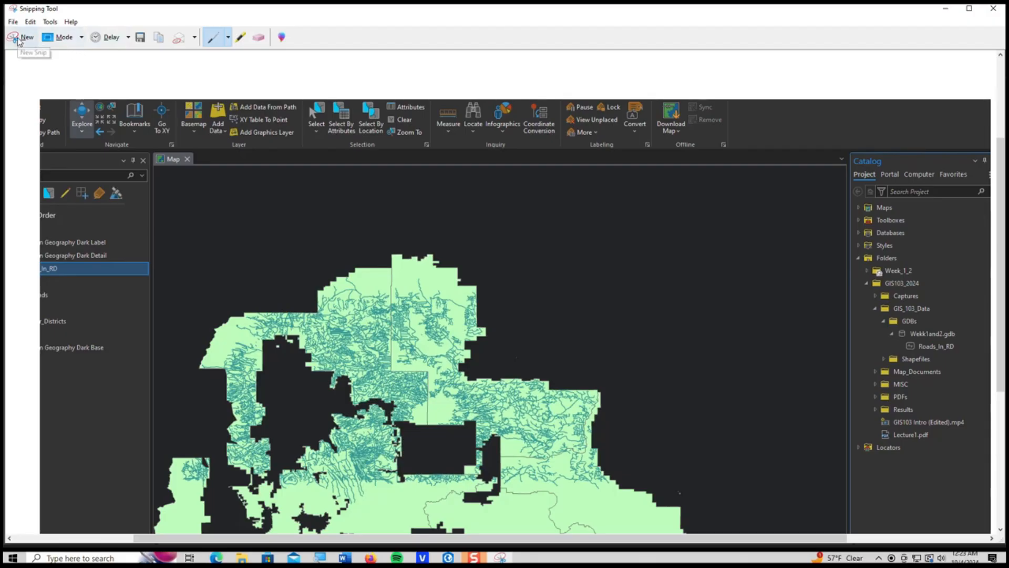
# Save the snip as a JPEG file named CreatedGeodatabase in the Week_1_2 folder of GIS103_2024\Results.
pyautogui.click(12, 22)
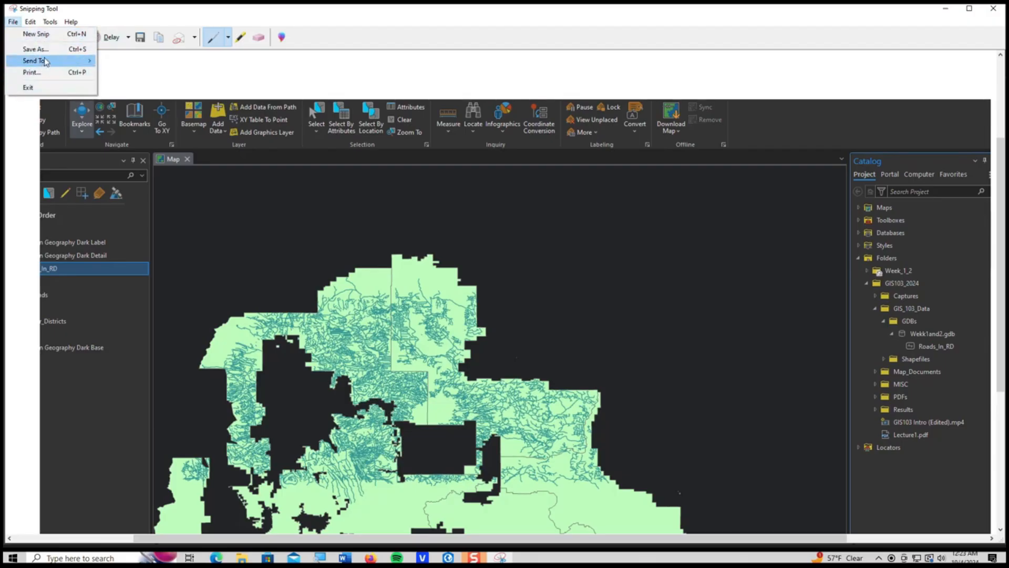
pyautogui.click(45, 53)
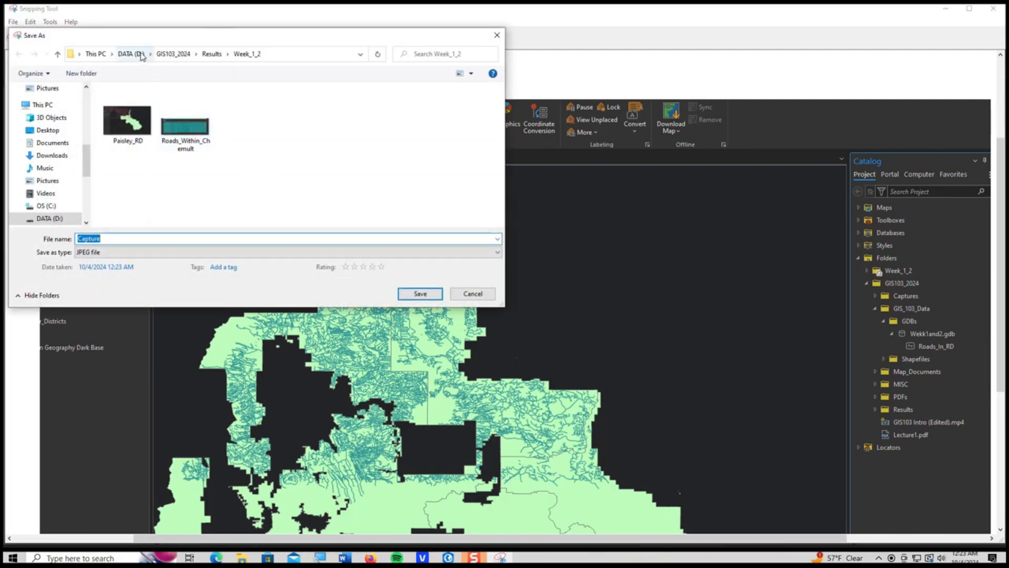
pyautogui.click(217, 59)
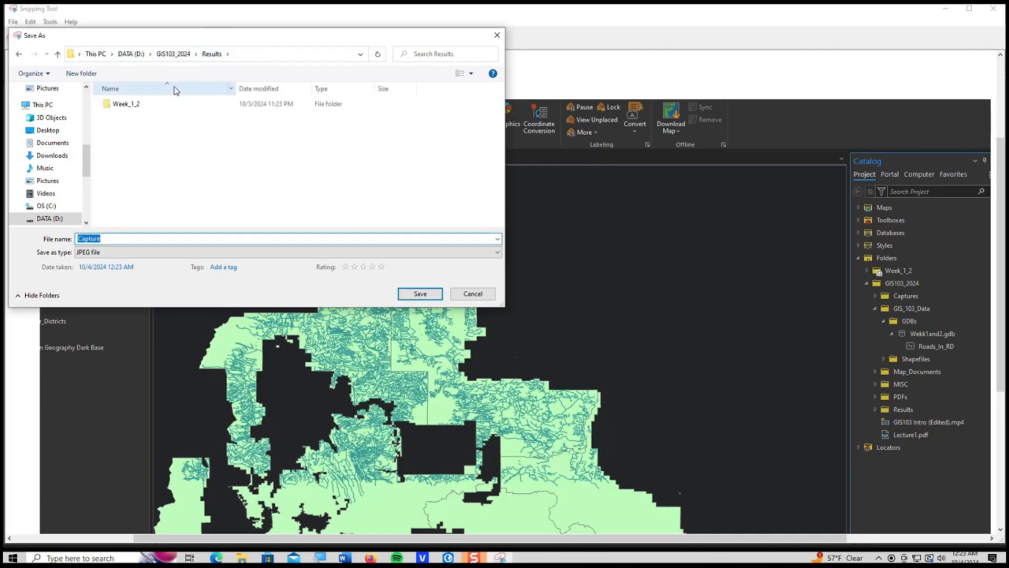
pyautogui.rightClick(119, 124)
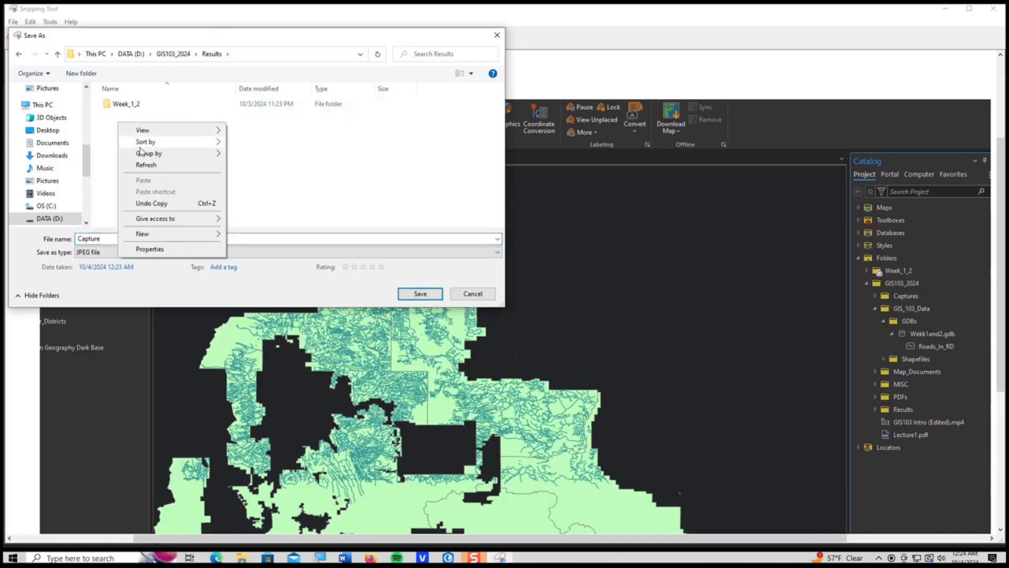
pyautogui.click(114, 138)
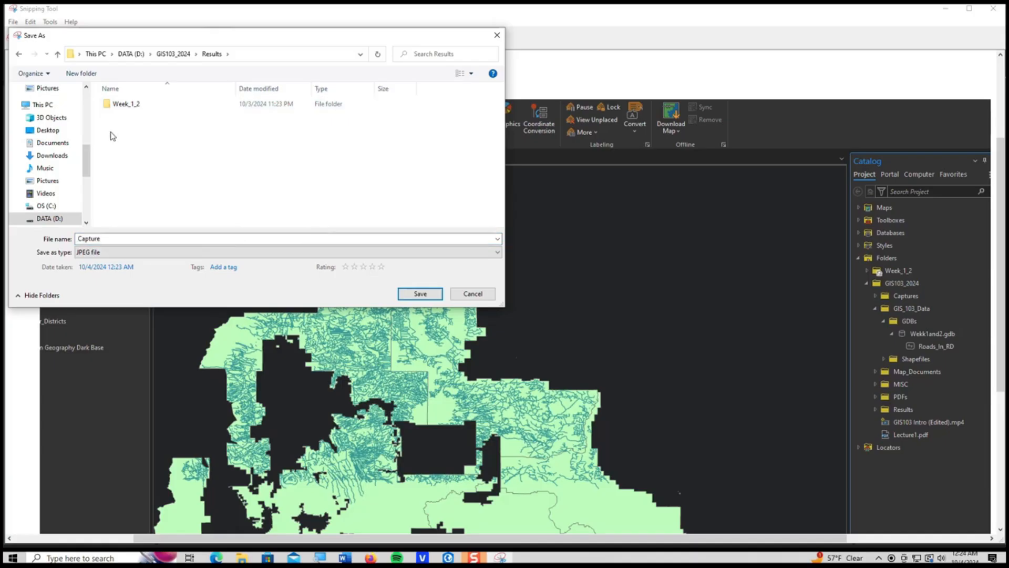
pyautogui.doubleClick(129, 106)
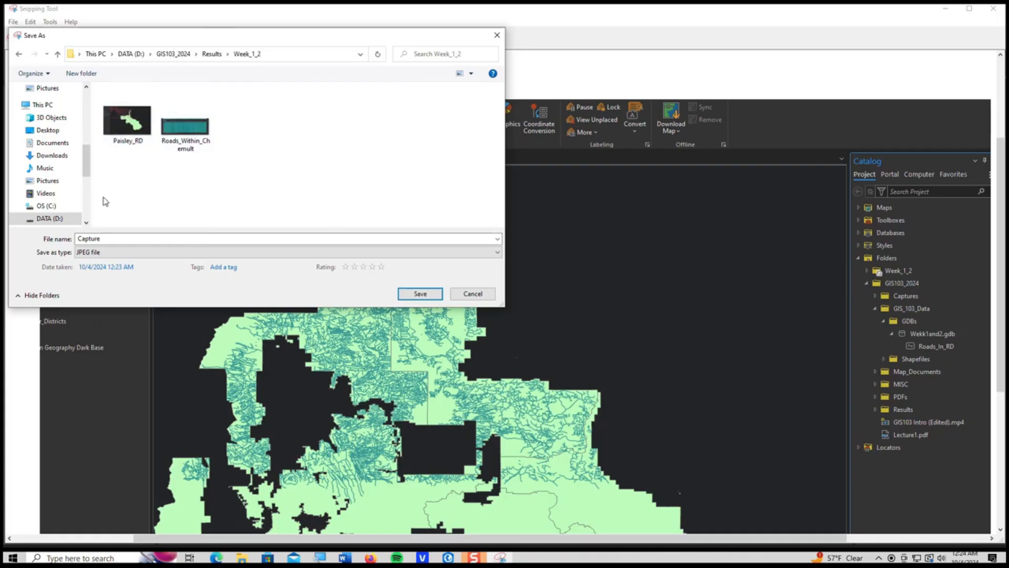
pyautogui.doubleClick(105, 238)
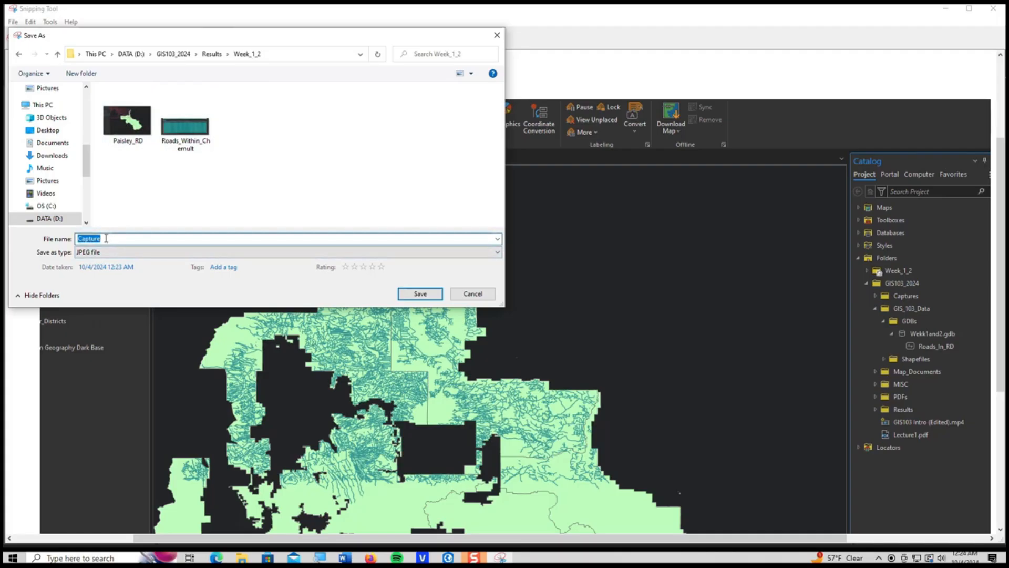
pyautogui.write('CreatedGeodataber')
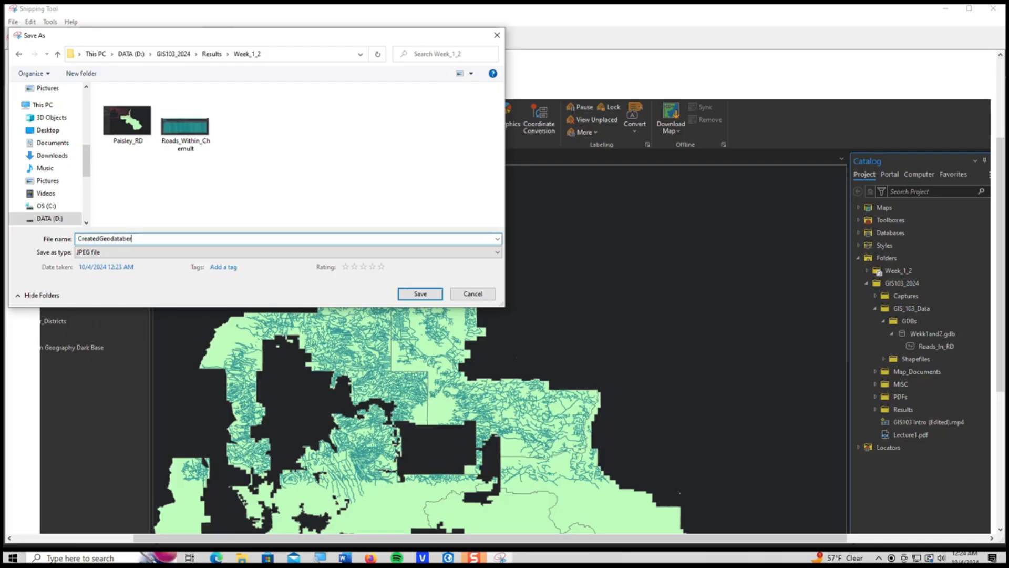
pyautogui.press('BackSpace')
pyautogui.press('BackSpace')
pyautogui.write('ase')
pyautogui.click(406, 295)
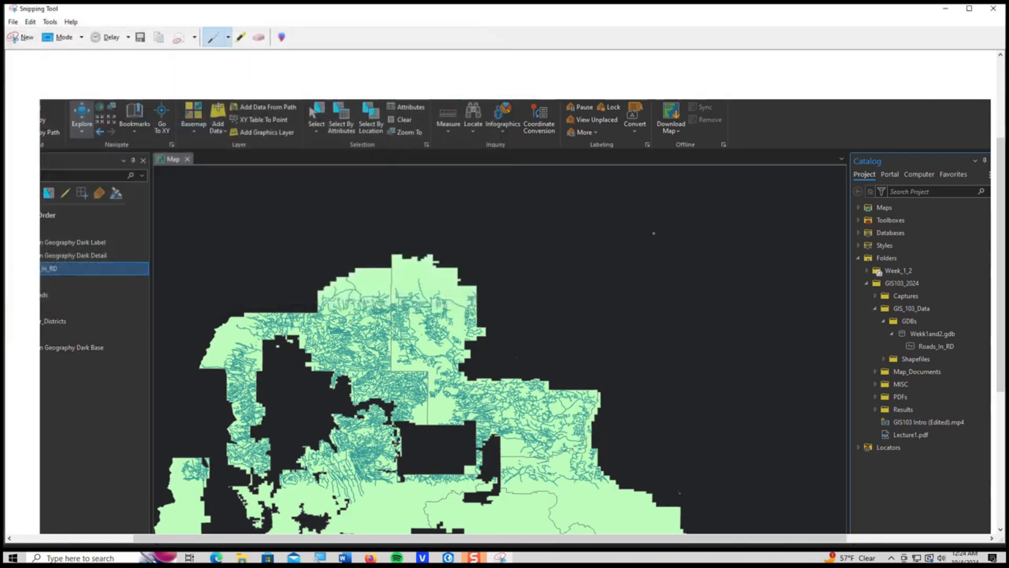
# Return to ArcGIS Pro and look through the Ranger_Districts polygon symbol gallery and its appearance properties.
pyautogui.click(995, 13)
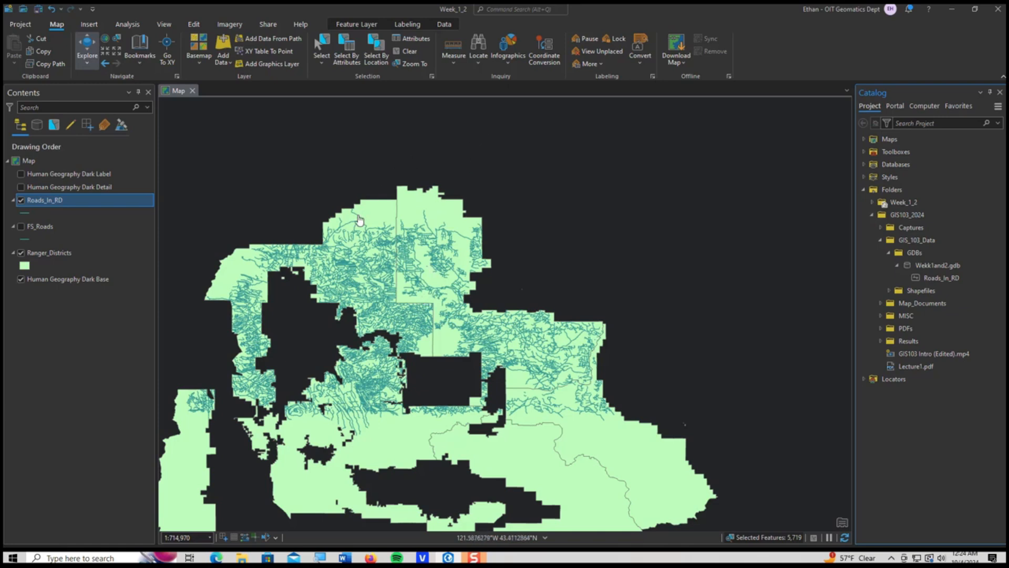
pyautogui.moveTo(329, 183); pyautogui.dragTo(419, 140)
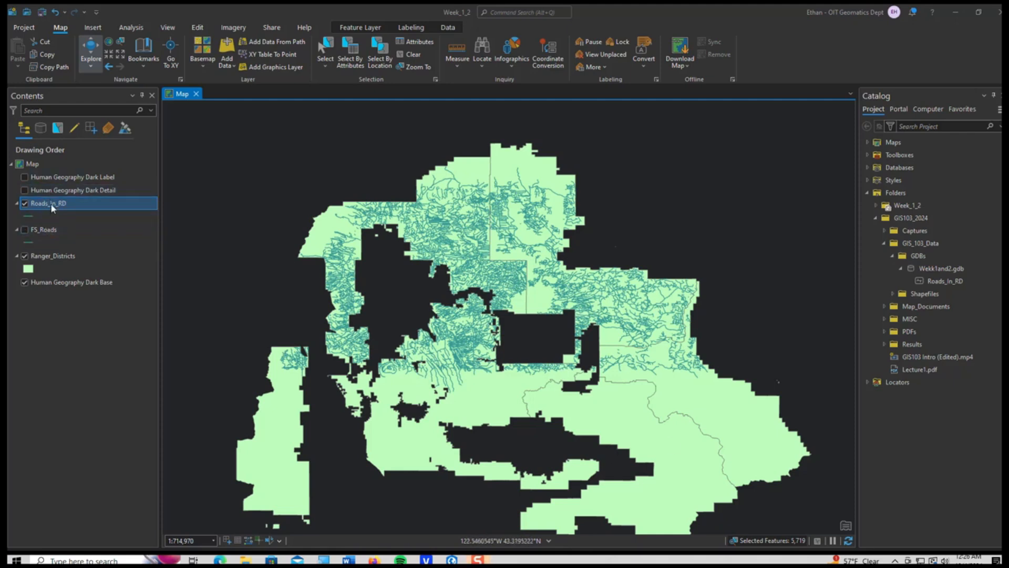
pyautogui.click(40, 269)
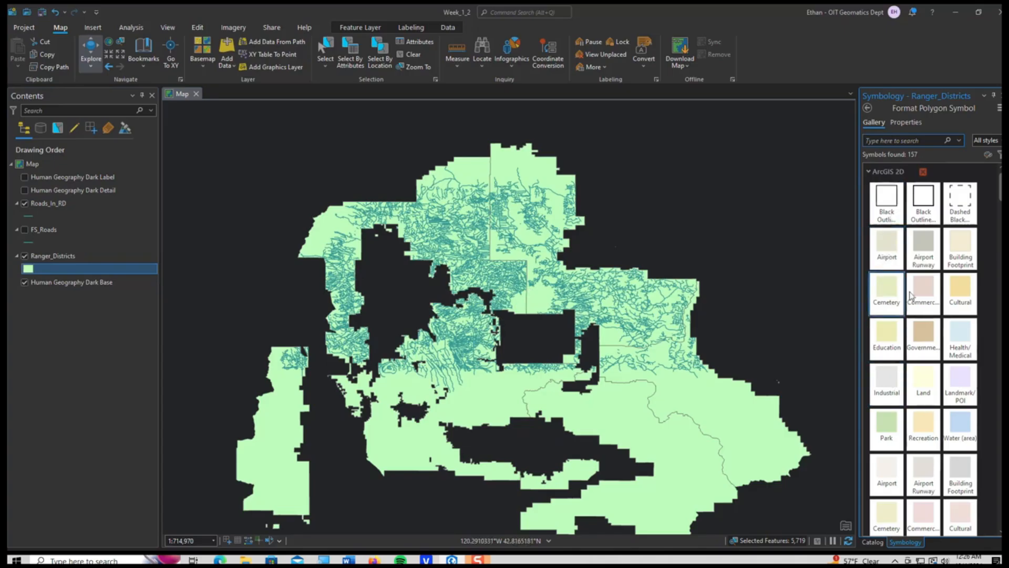
pyautogui.scroll(-1, 915, 305)
pyautogui.scroll(-3, 921, 343)
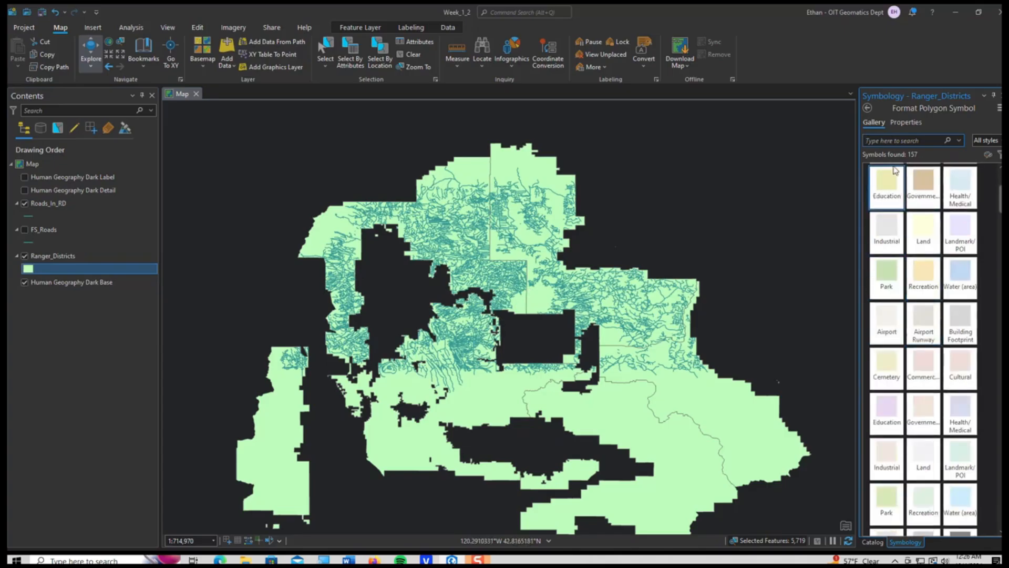
pyautogui.click(914, 123)
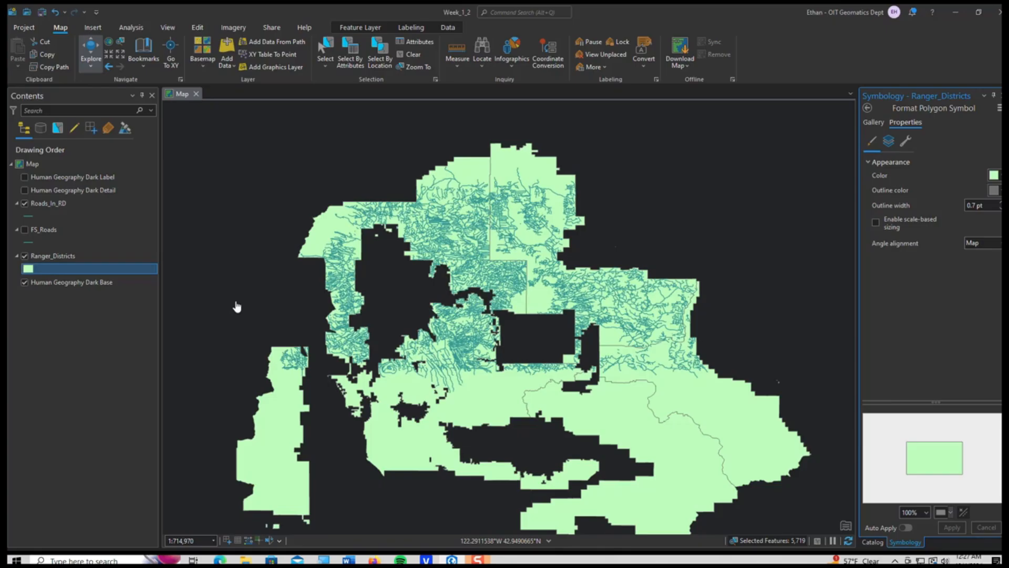
# Start a new definition query in the layer properties of Ranger_Districts.
pyautogui.doubleClick(58, 257)
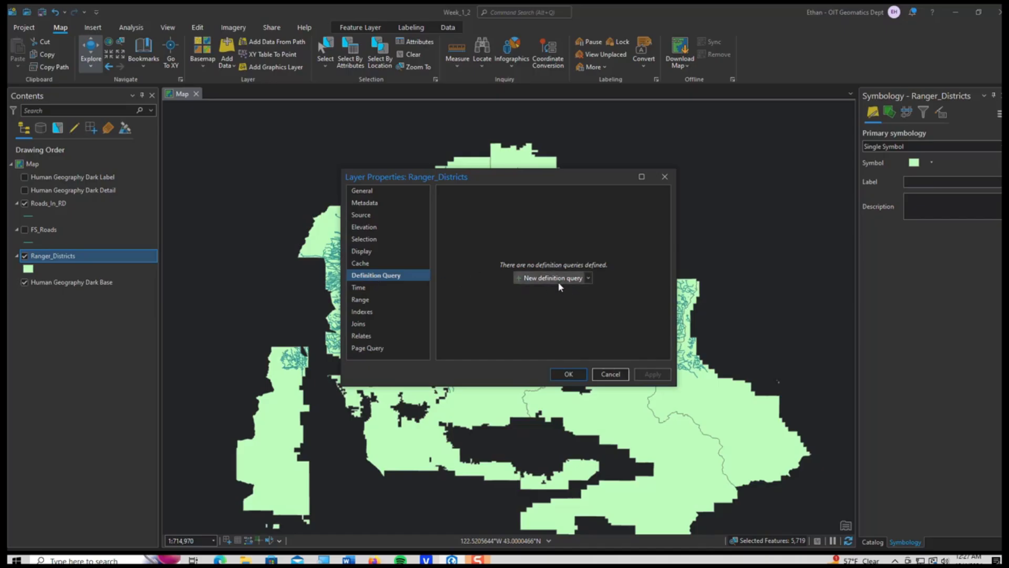
pyautogui.click(541, 278)
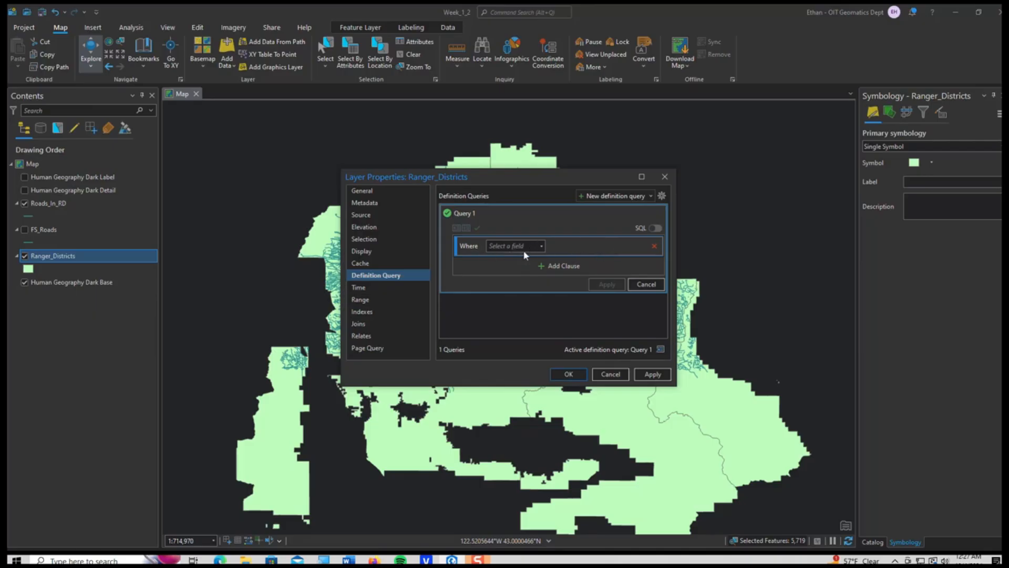
pyautogui.click(507, 246)
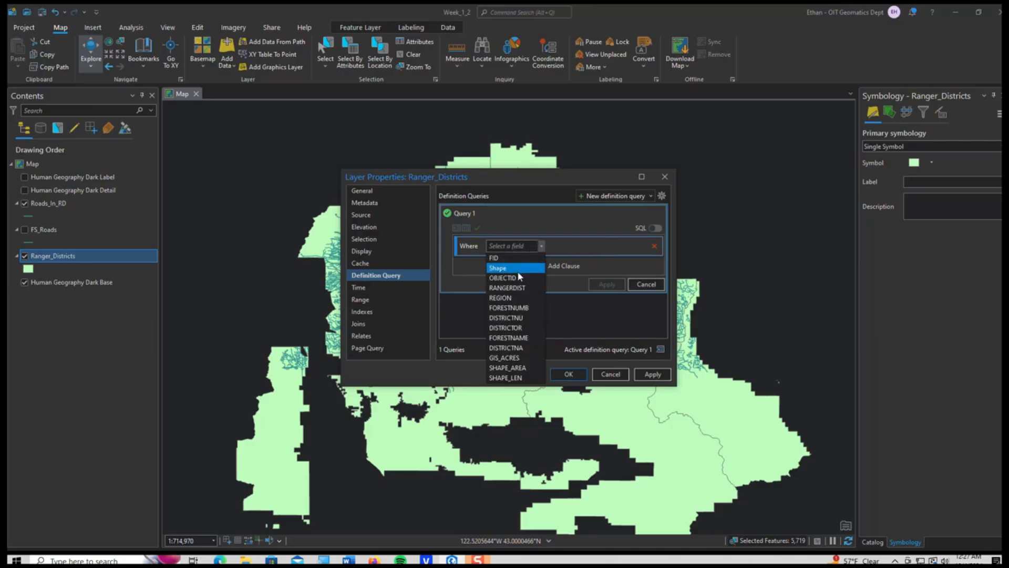
pyautogui.click(526, 338)
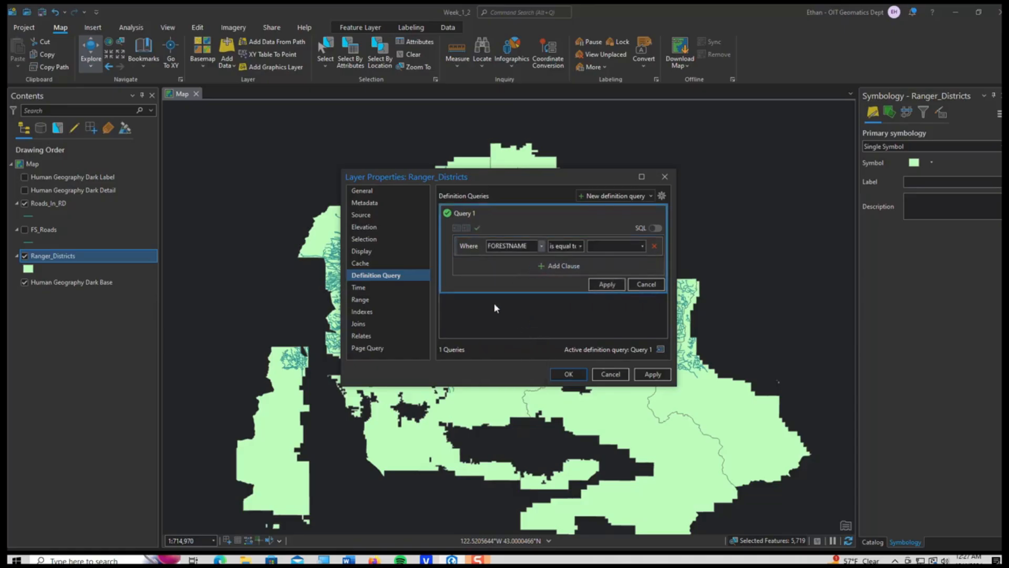
pyautogui.click(640, 248)
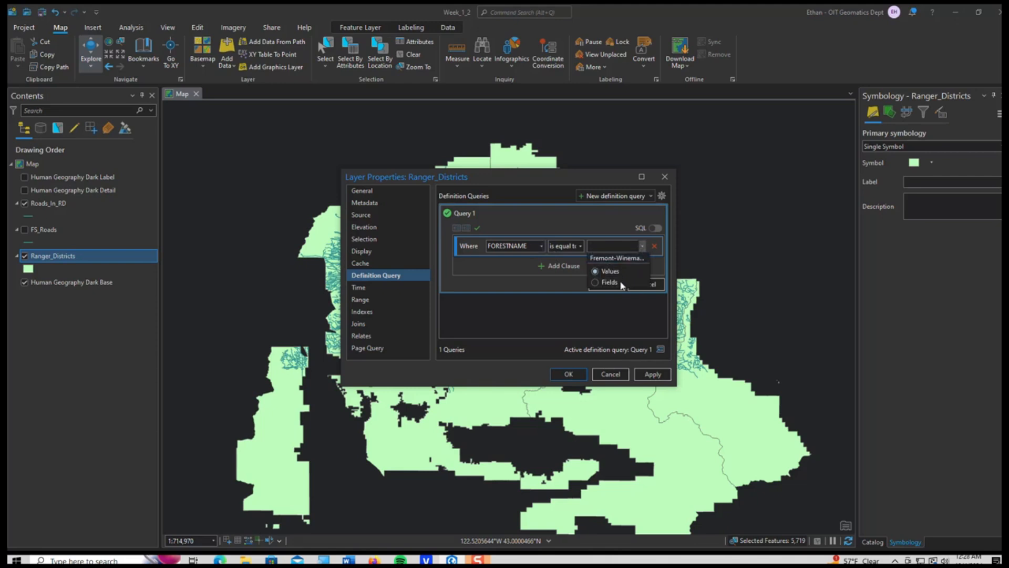
pyautogui.click(608, 248)
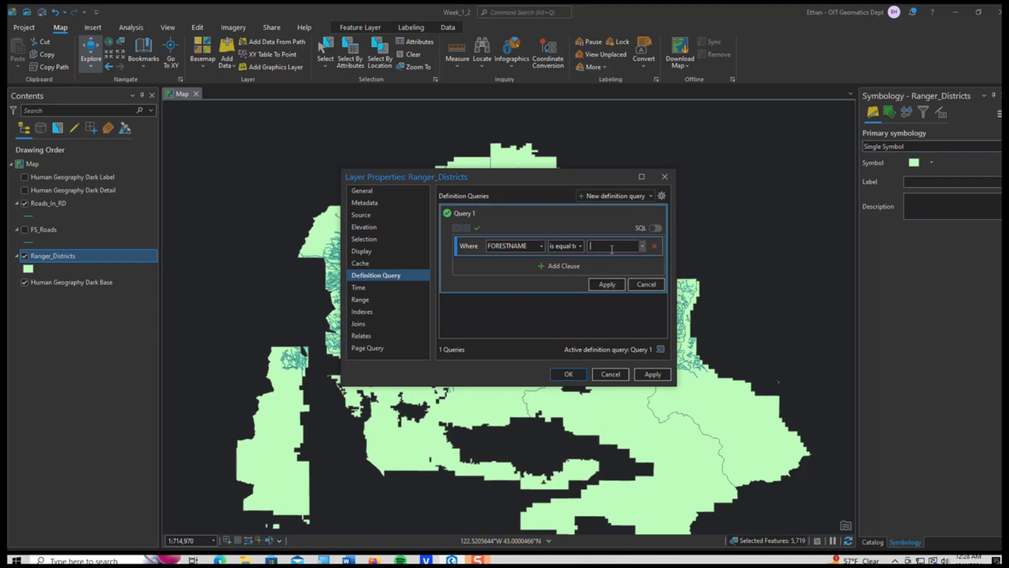
pyautogui.click(640, 248)
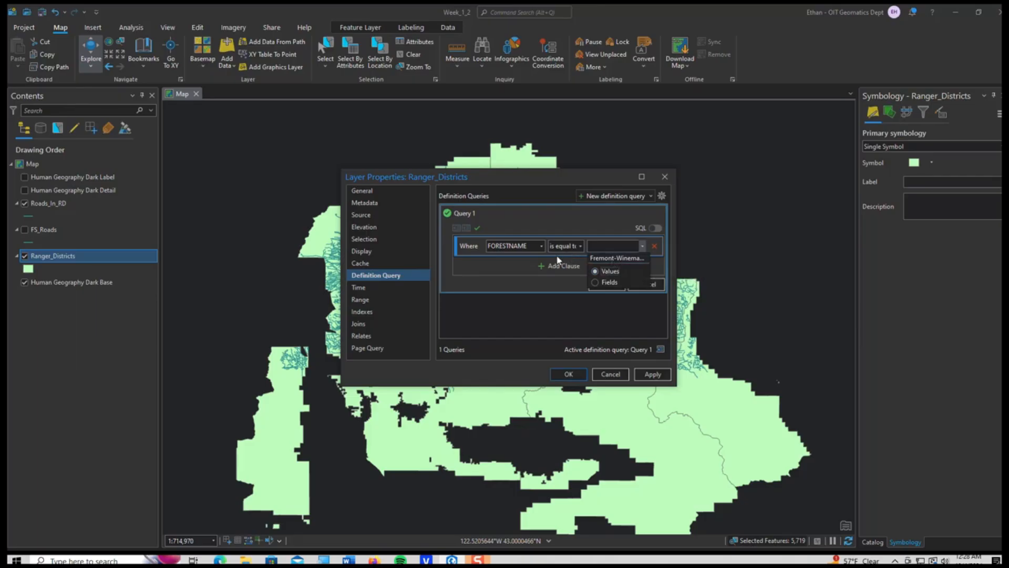
pyautogui.click(571, 247)
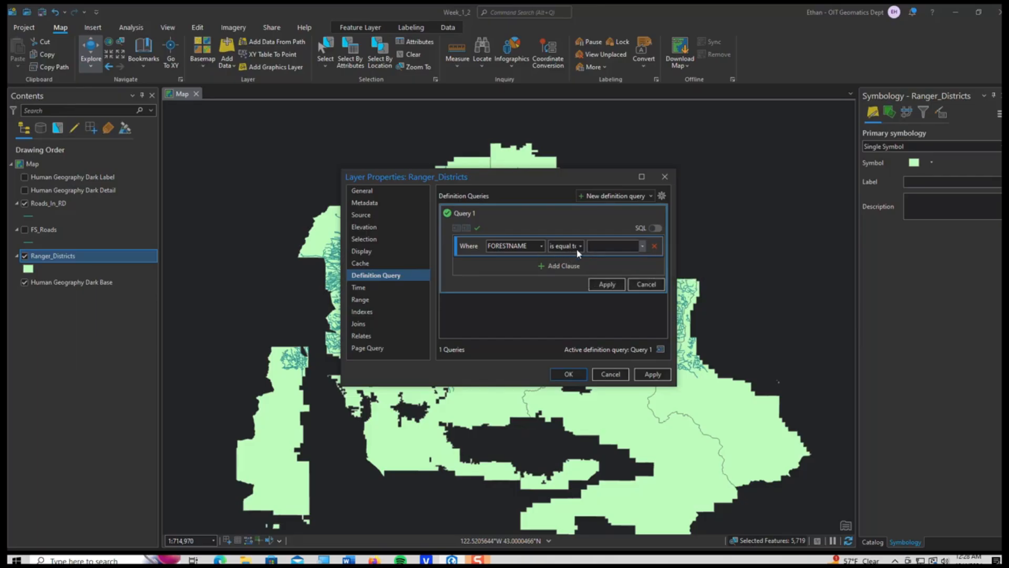
# Filter Ranger_Districts with the definition query DISTRICTNA is equal to Paisley Ranger District and apply it to the layer.
pyautogui.click(520, 249)
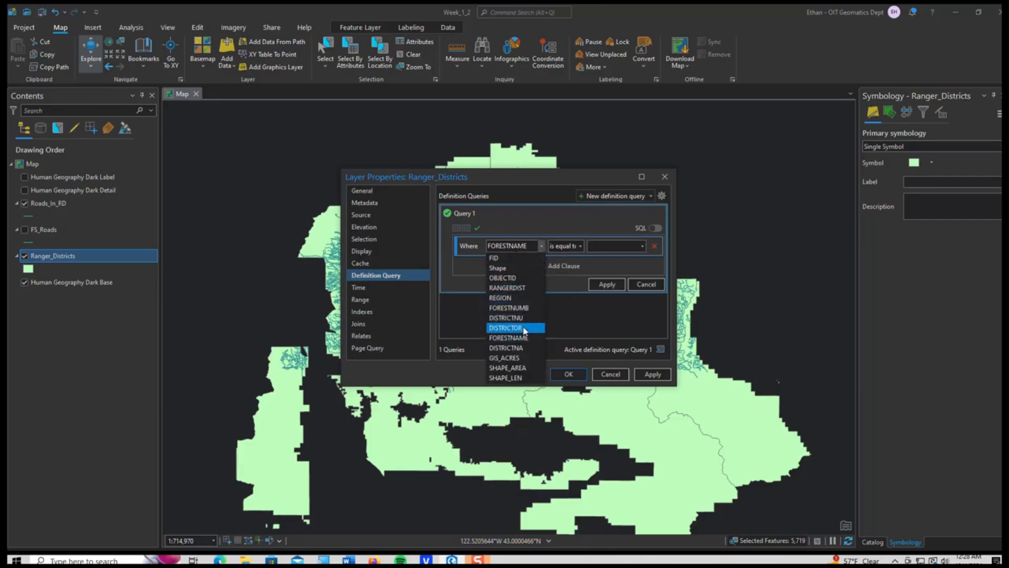
pyautogui.click(529, 349)
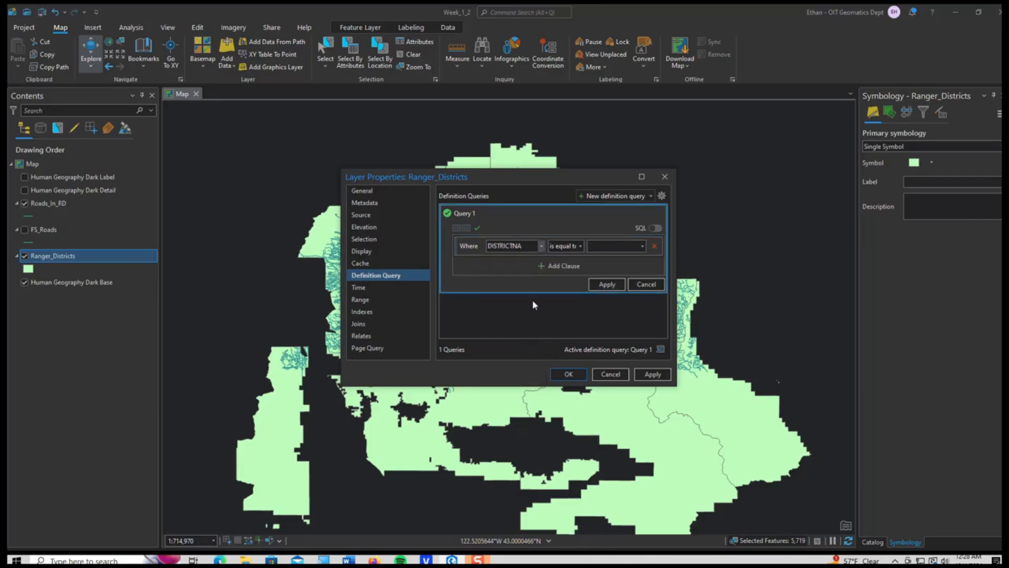
pyautogui.click(640, 247)
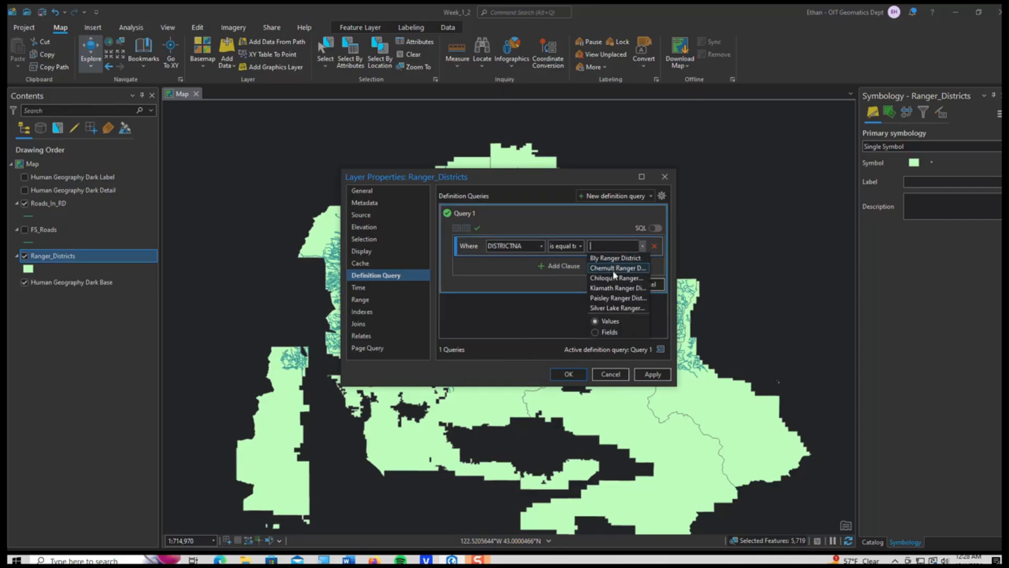
pyautogui.click(617, 303)
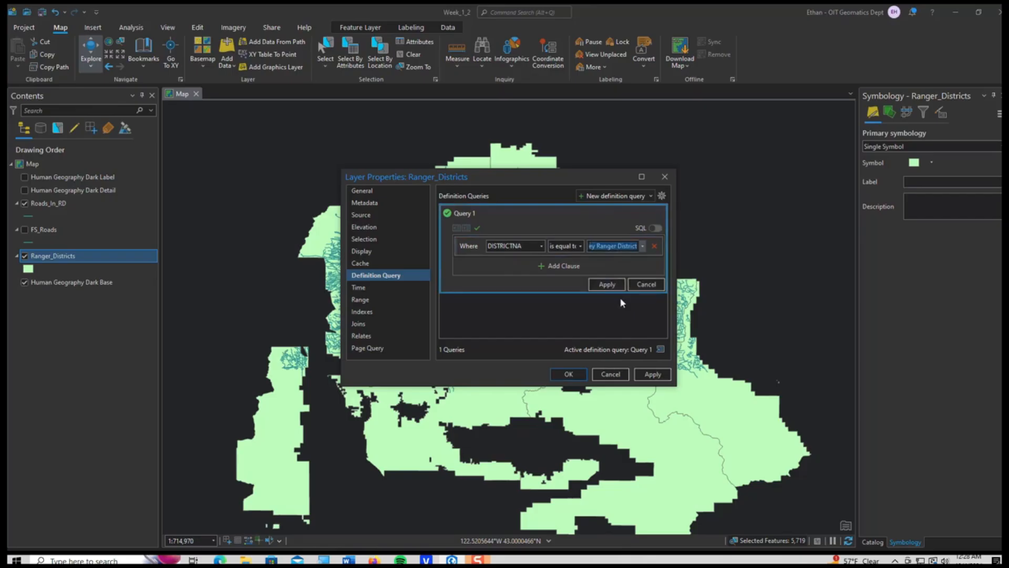
pyautogui.click(605, 286)
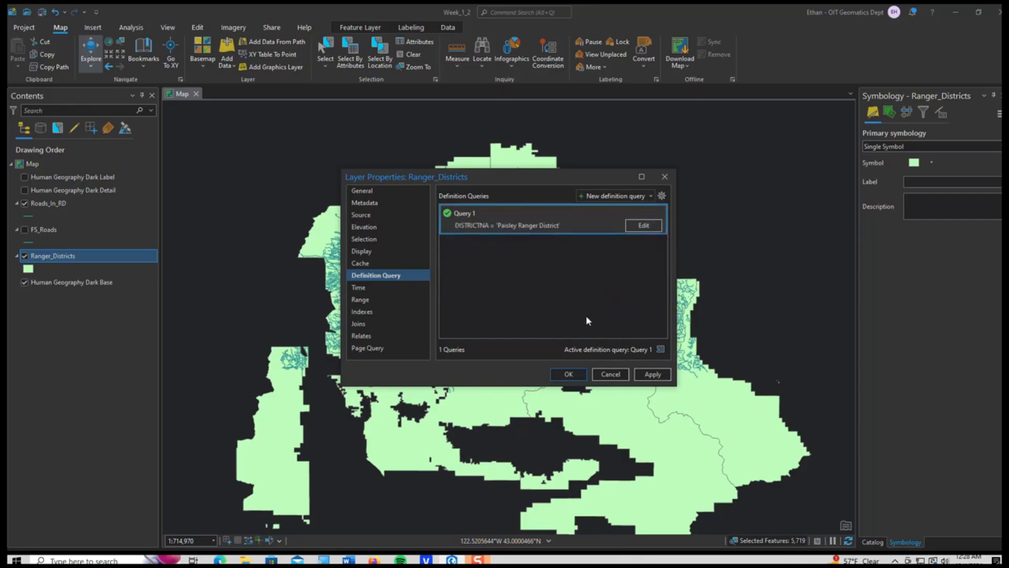
pyautogui.click(565, 374)
# Switch to Snipping Tool and capture the map area around the filtered Paisley Ranger District.
pyautogui.moveTo(581, 423); pyautogui.dragTo(318, 349)
pyautogui.scroll(2, 364, 360)
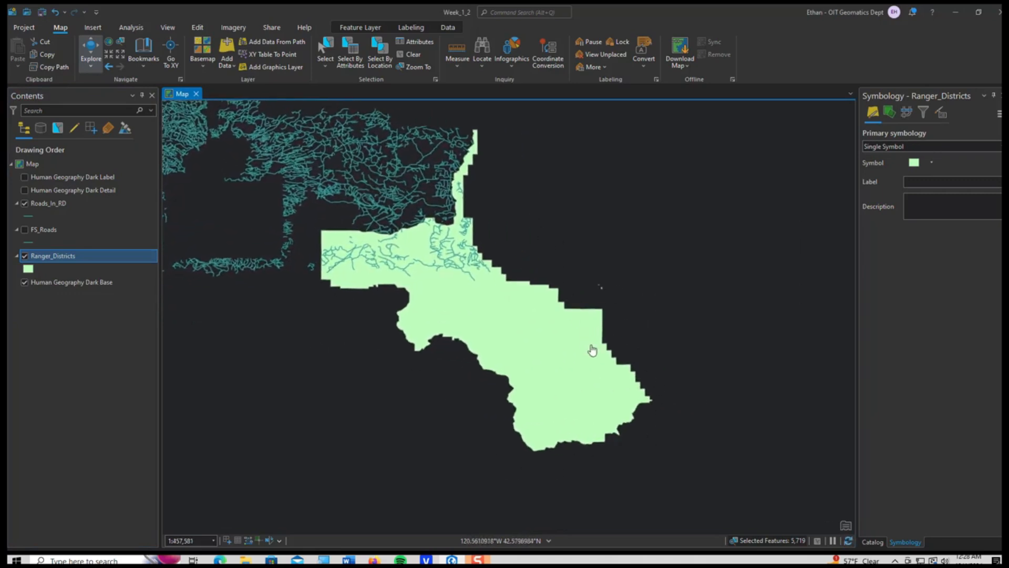
pyautogui.moveTo(424, 433)
pyautogui.mouseDown()
pyautogui.moveTo(435, 458)
pyautogui.moveTo(432, 448)
pyautogui.mouseUp()
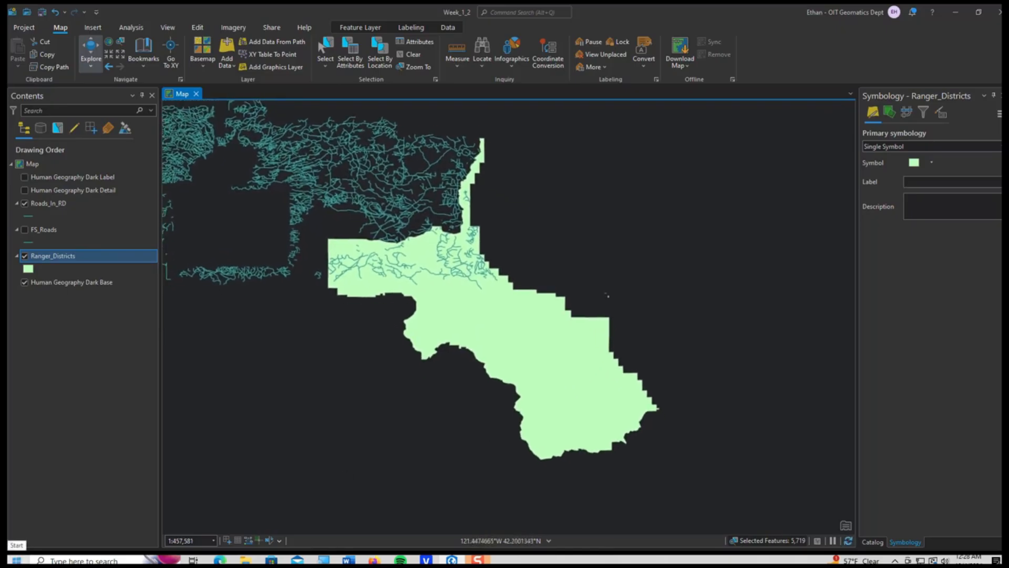
pyautogui.click(17, 560)
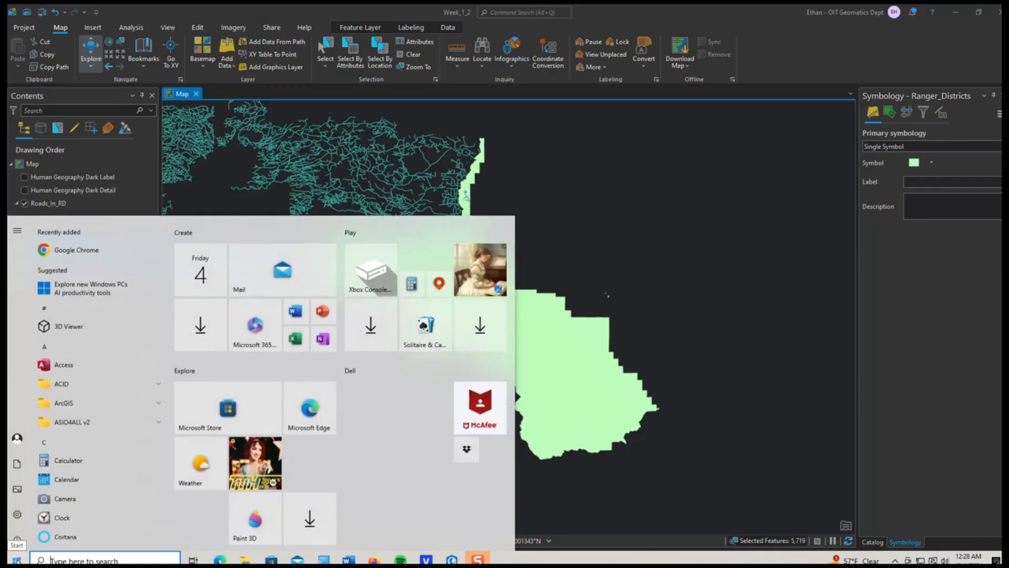
pyautogui.write('snip')
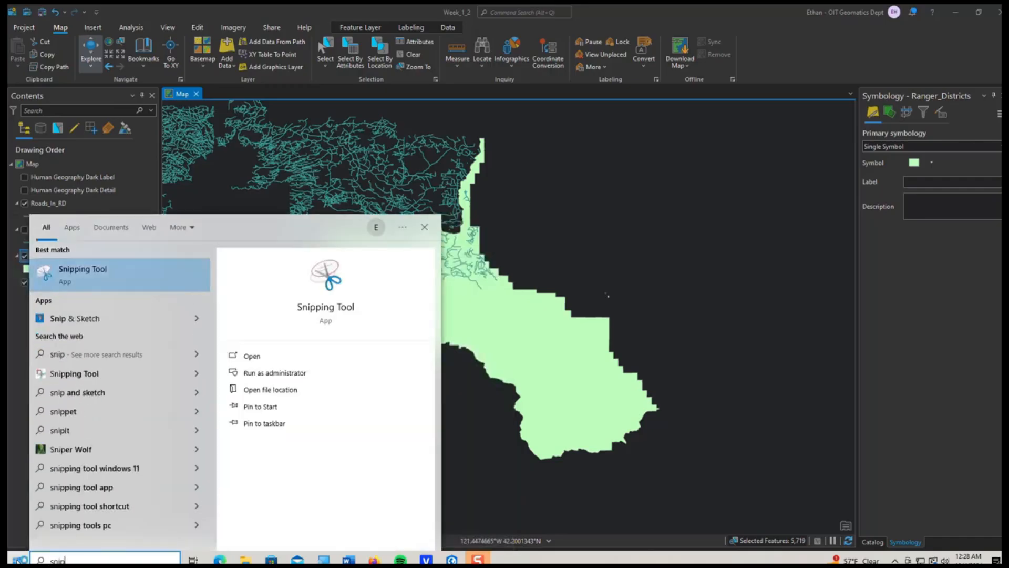
pyautogui.press('Return')
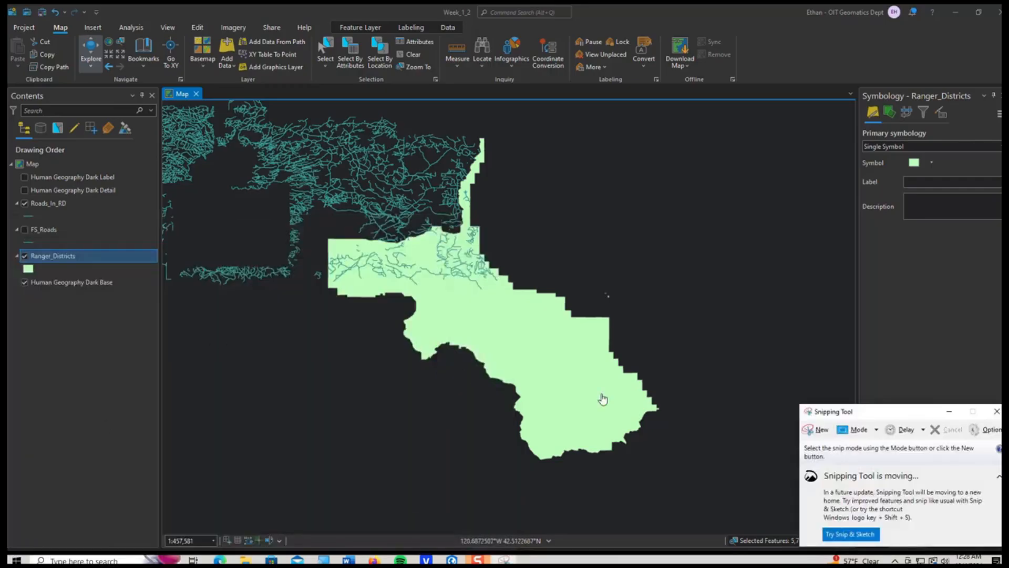
pyautogui.click(821, 428)
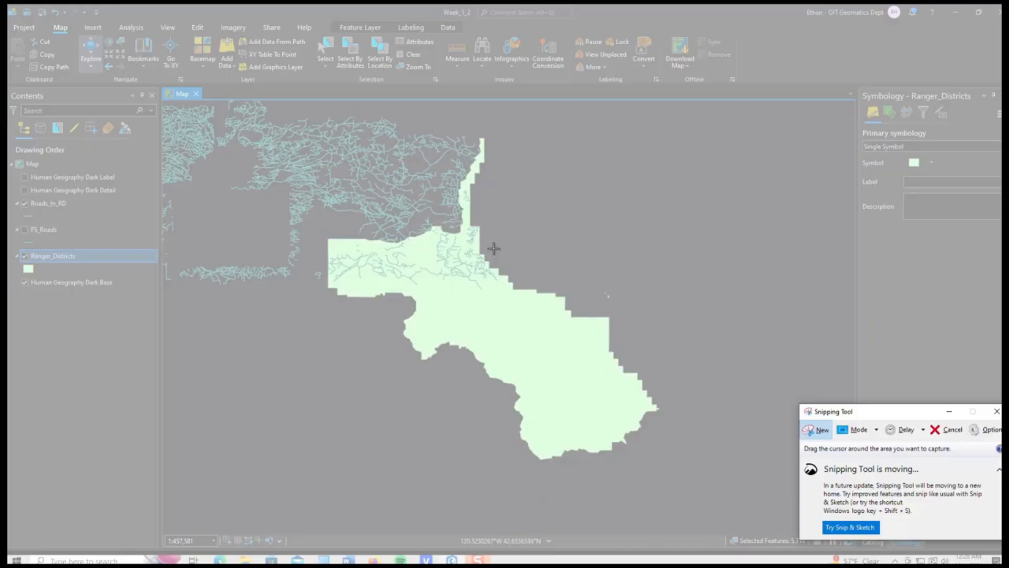
pyautogui.moveTo(261, 158); pyautogui.dragTo(740, 498)
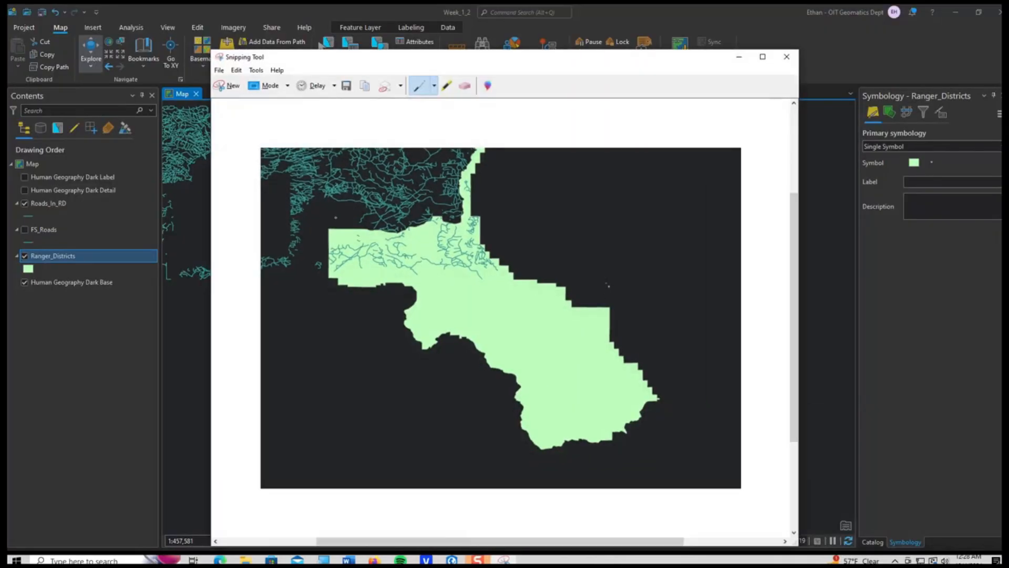
# Check the existing captures in the Week_1_2 results folder and close Snipping Tool without saving the snip.
pyautogui.click(219, 70)
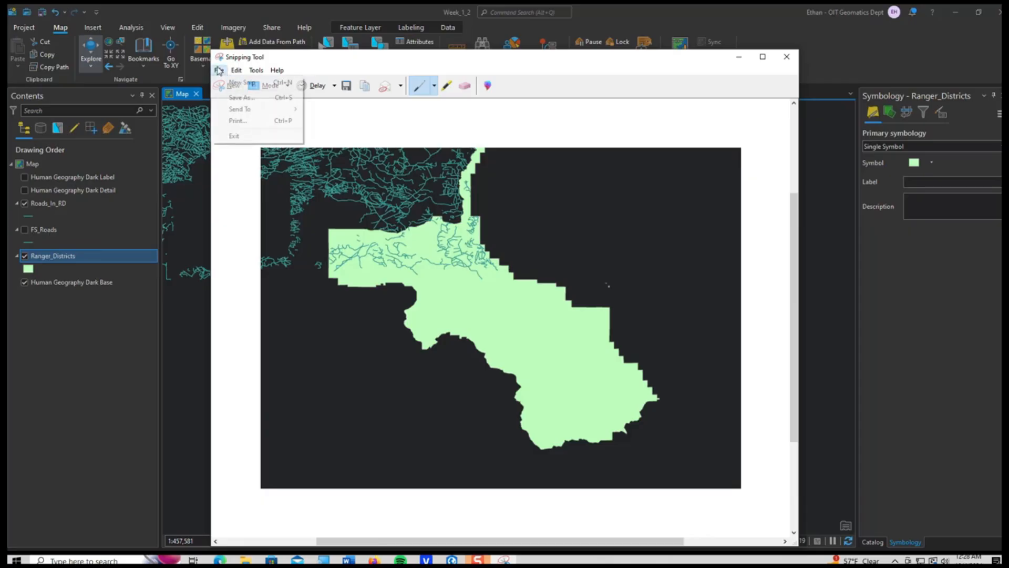
pyautogui.click(245, 98)
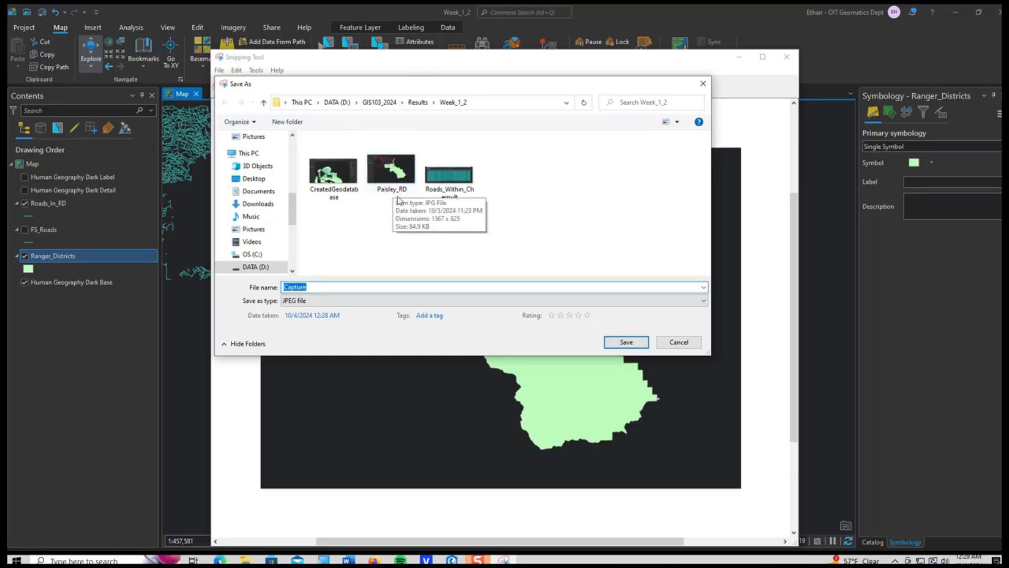
pyautogui.click(679, 343)
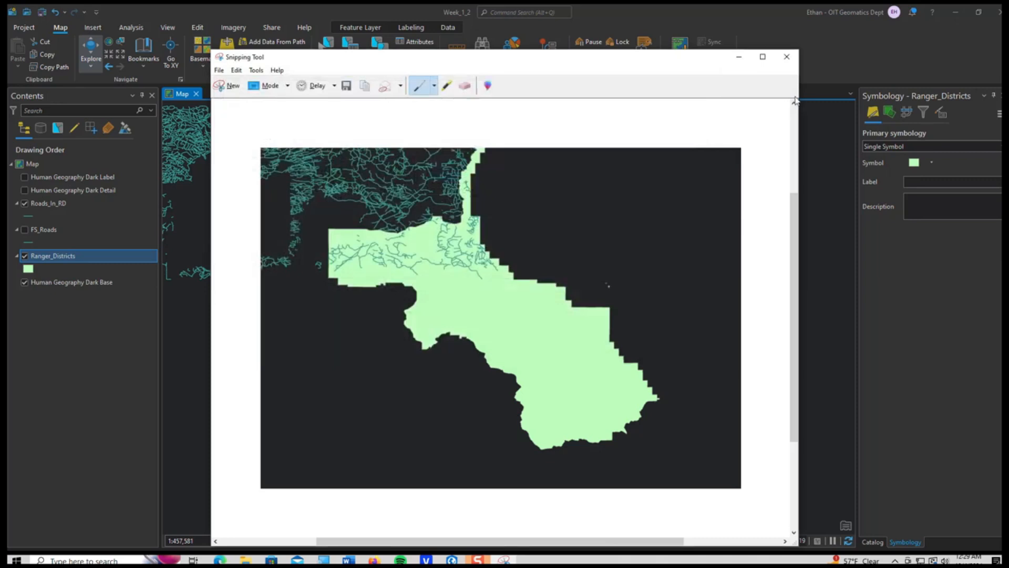
pyautogui.click(787, 56)
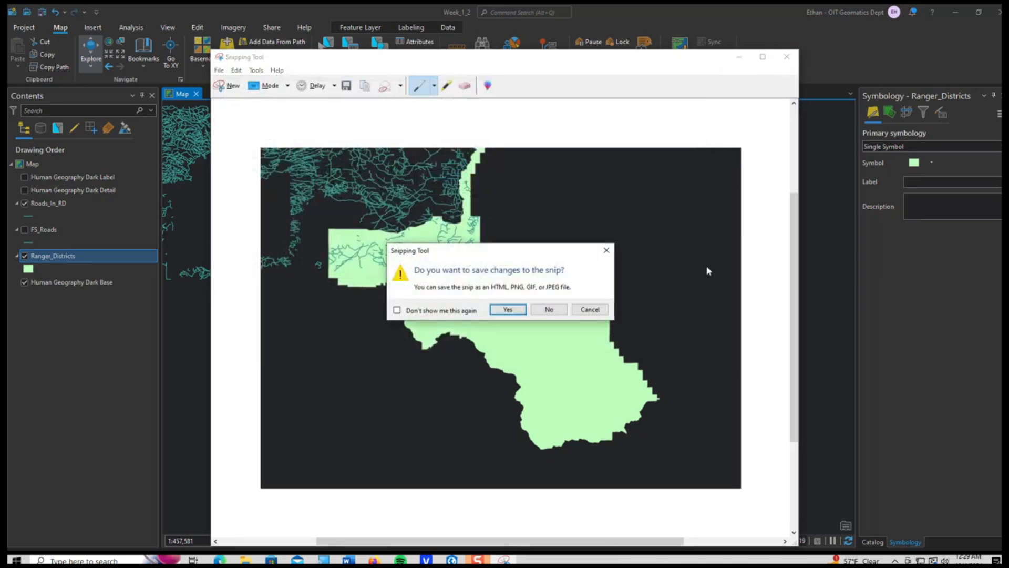
pyautogui.click(548, 310)
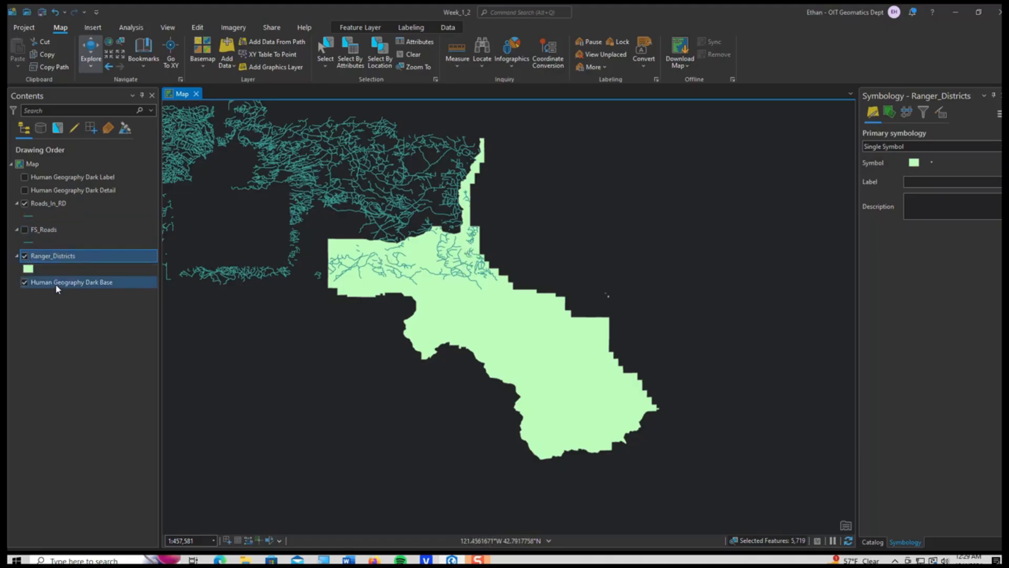
# Display FS_Roads instead of Roads_In_RD on the map and clear the current feature selection.
pyautogui.click(24, 203)
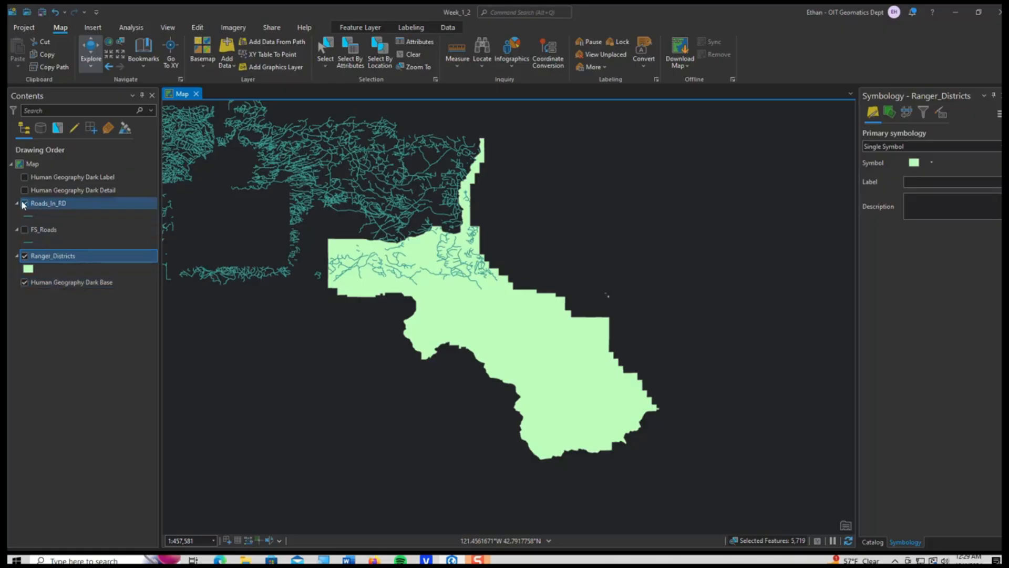
pyautogui.click(24, 230)
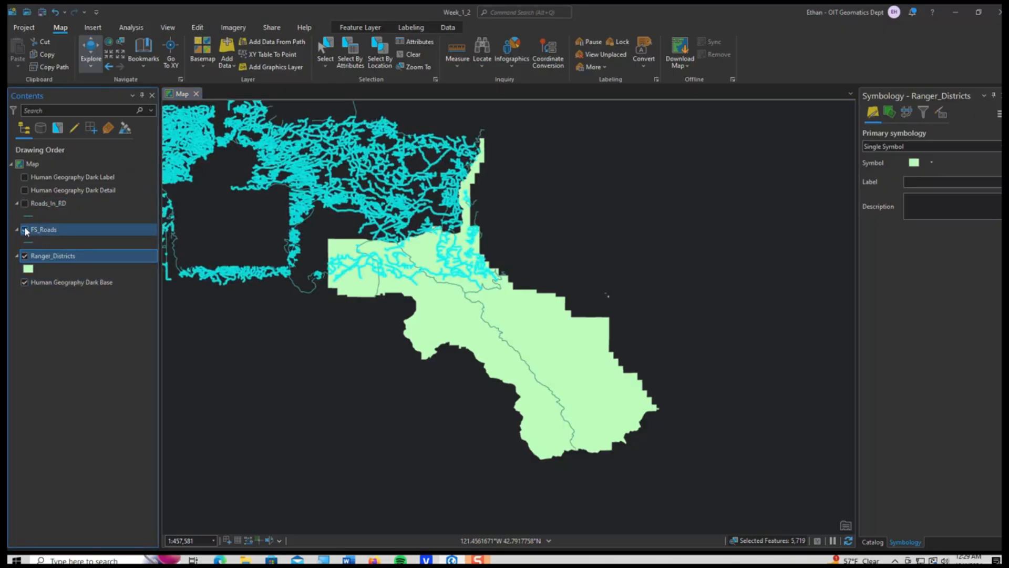
pyautogui.click(414, 55)
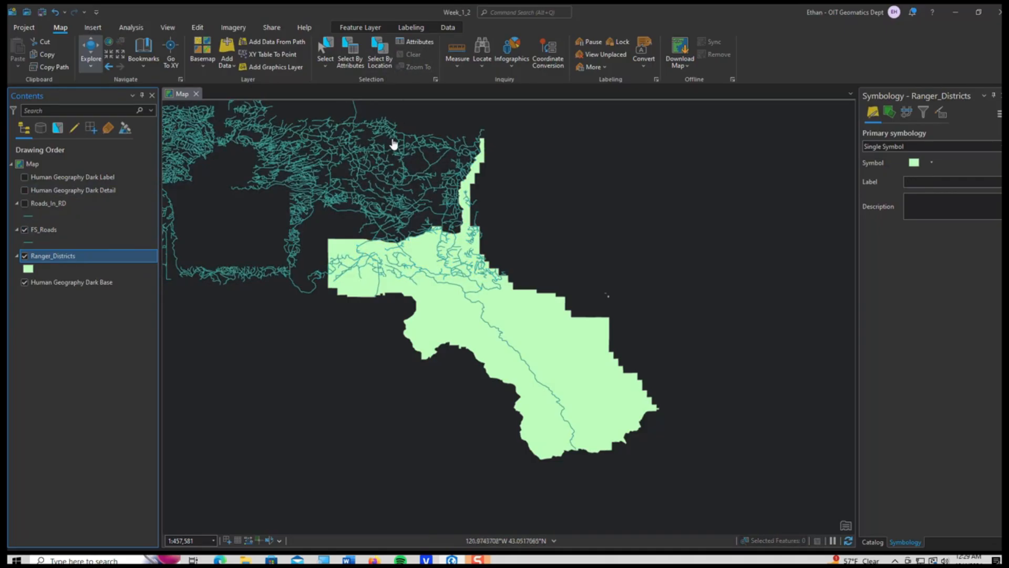
# Start Select By Attributes on FS_Roads and clear the leftover DISTRICTNA expression, returning to an empty clause.
pyautogui.moveTo(324, 329)
pyautogui.mouseDown()
pyautogui.moveTo(365, 362)
pyautogui.moveTo(318, 327)
pyautogui.moveTo(322, 317)
pyautogui.moveTo(324, 334)
pyautogui.mouseUp()
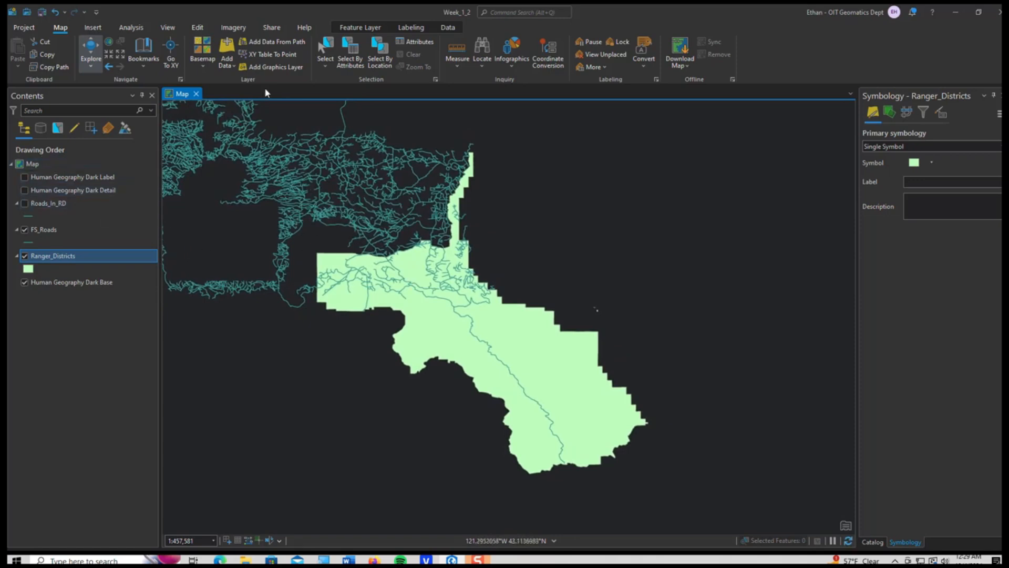
pyautogui.click(351, 61)
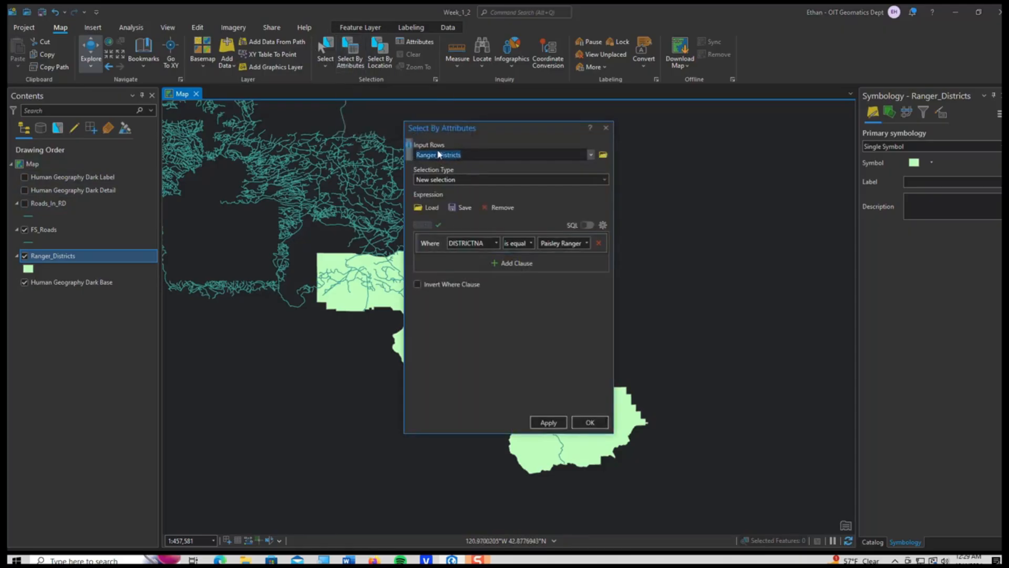
pyautogui.click(591, 155)
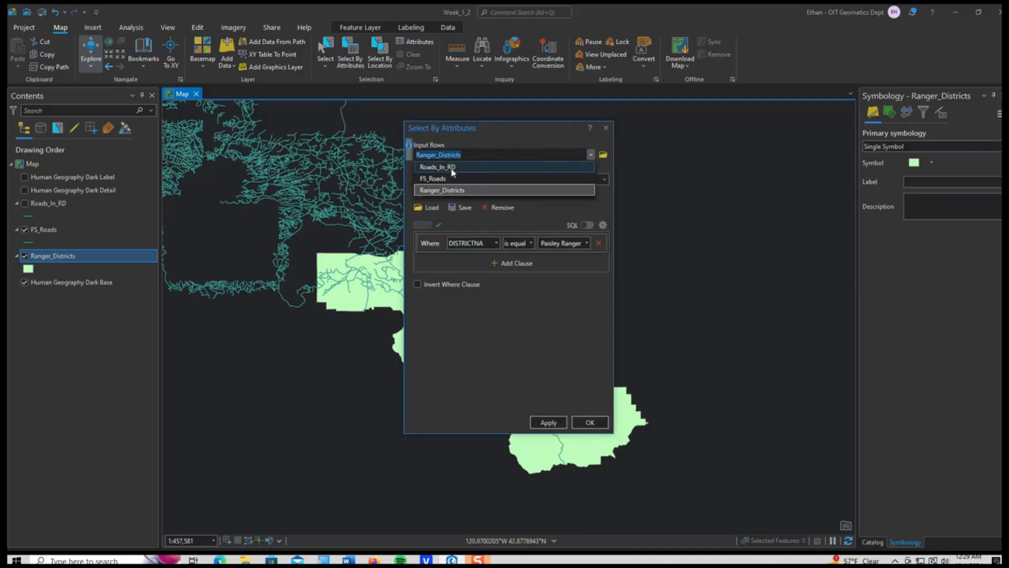
pyautogui.click(444, 178)
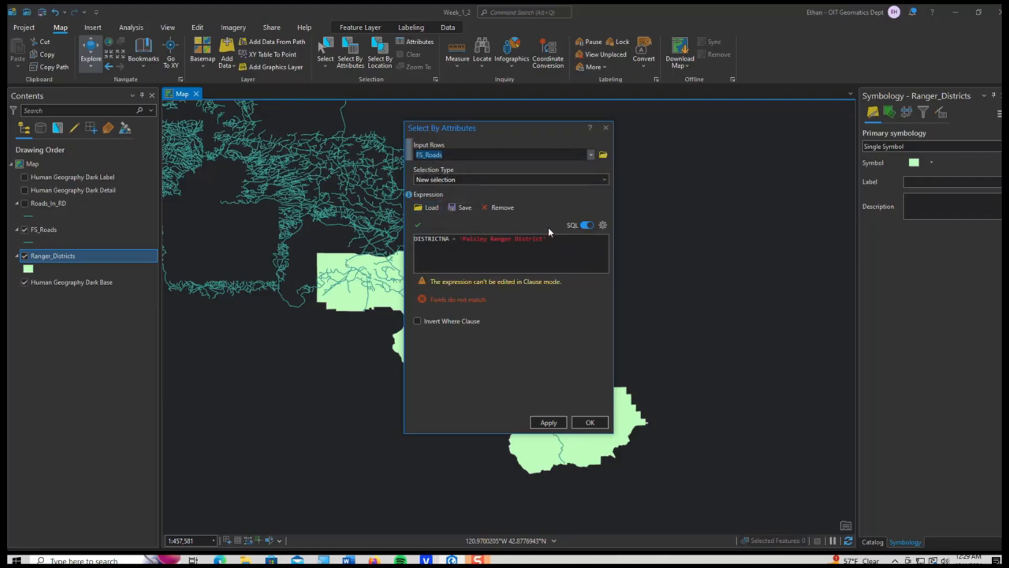
pyautogui.click(587, 227)
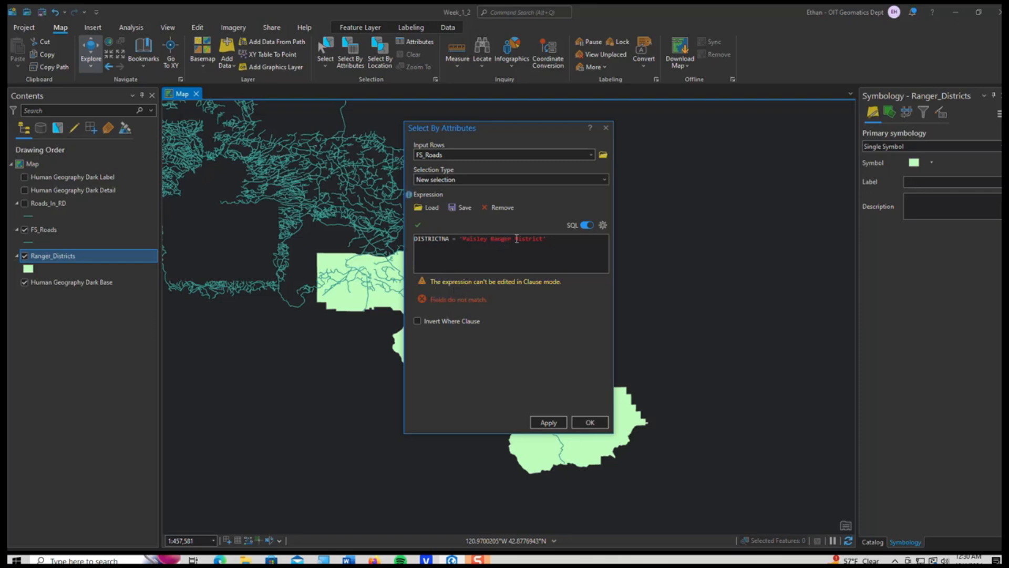
pyautogui.moveTo(546, 239); pyautogui.dragTo(415, 239)
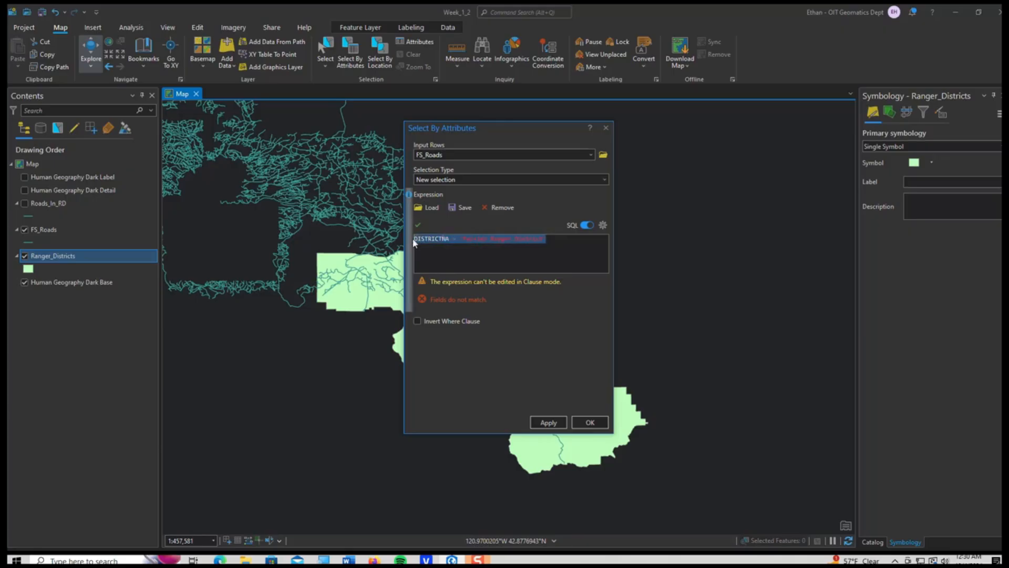
pyautogui.press('BackSpace')
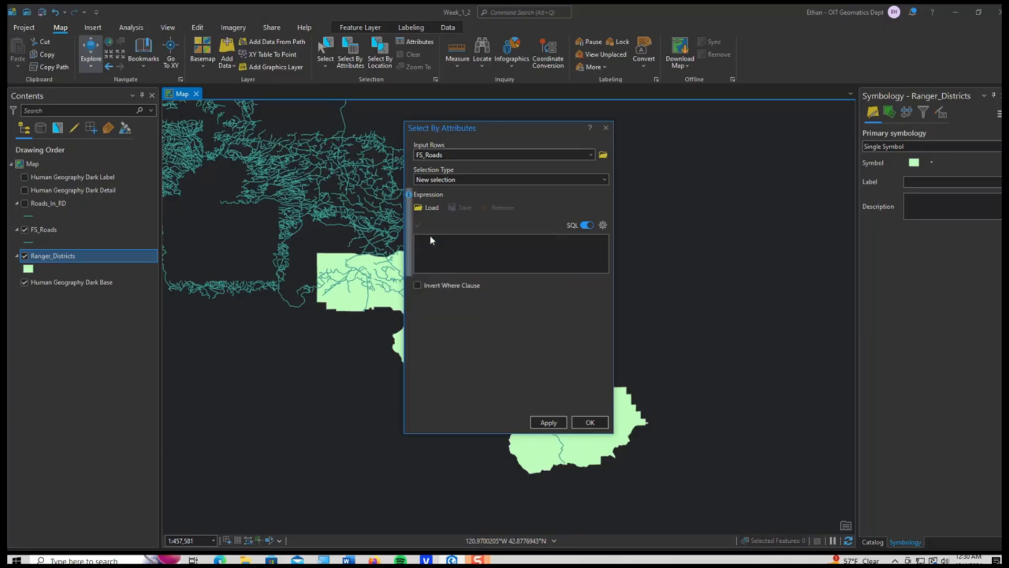
pyautogui.click(587, 226)
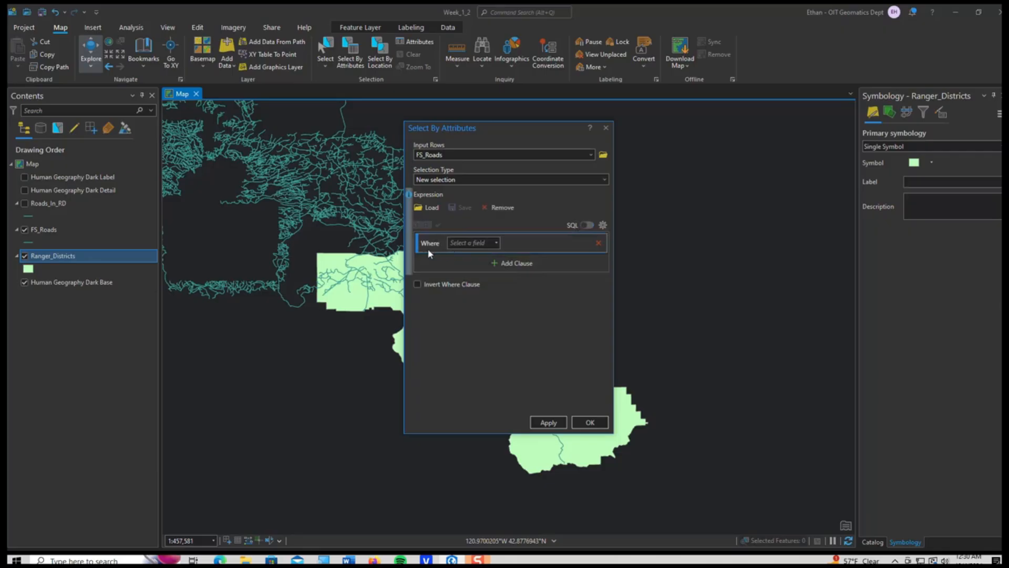
# Build the first selection clause as OPER_MAINT is equal to 1 - BASIC CUSTODIAL CARE (CLOSED).
pyautogui.click(494, 243)
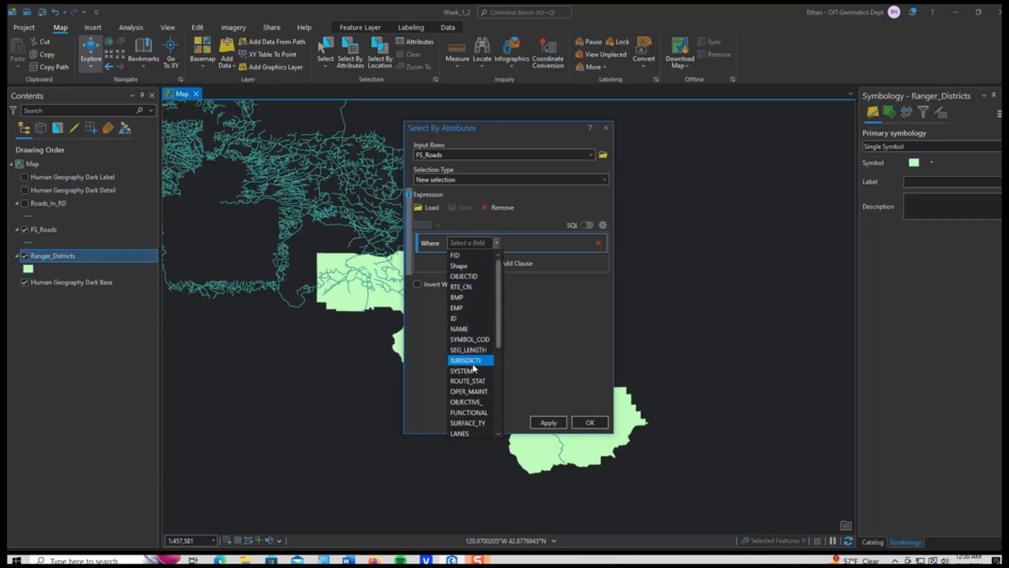
pyautogui.click(474, 391)
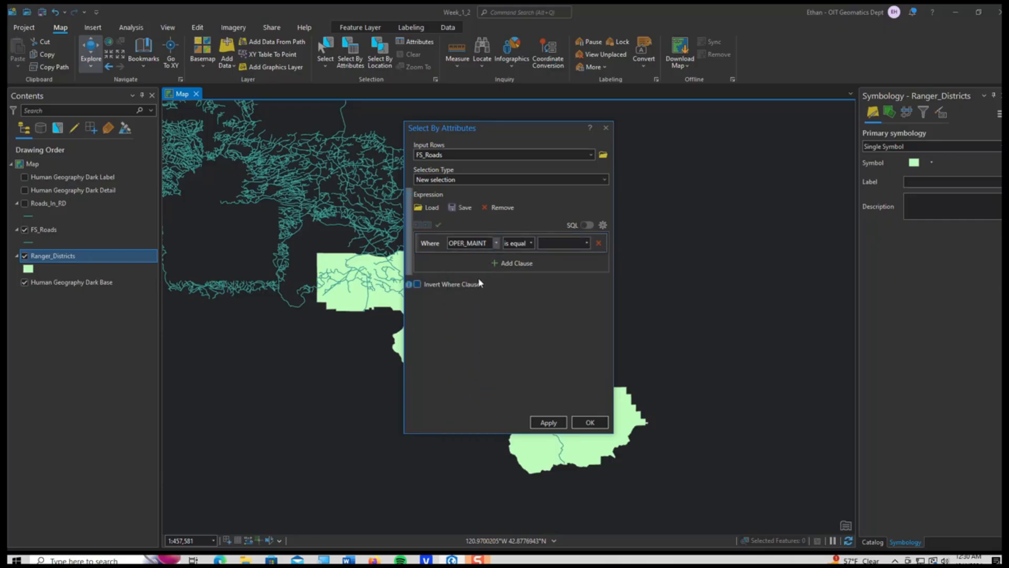
pyautogui.click(582, 244)
pyautogui.click(569, 258)
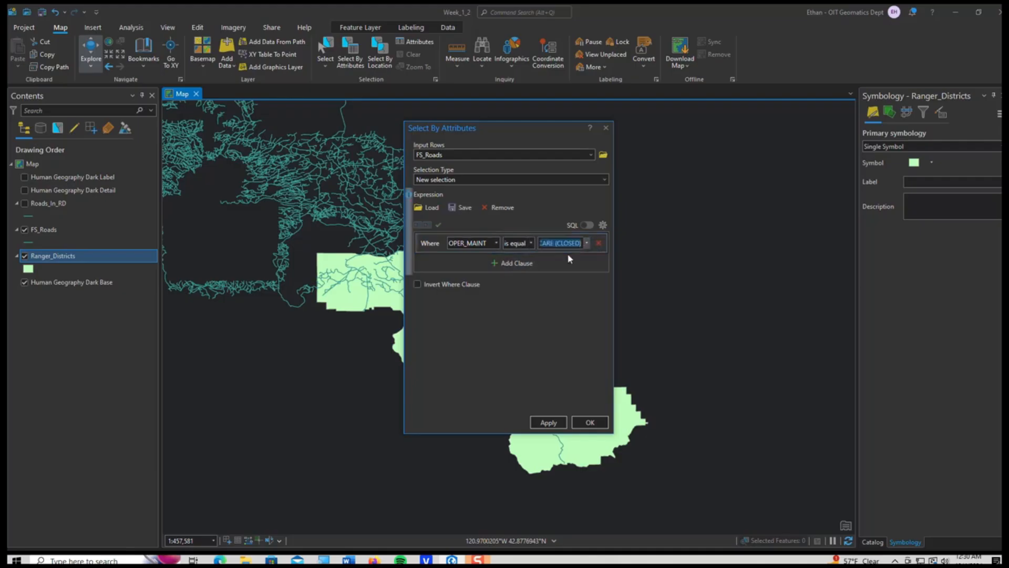
# Add an Or clause with OPER_MAINT equal to the value ending in PASSENGER CARS and run the FS_Roads selection.
pyautogui.click(515, 264)
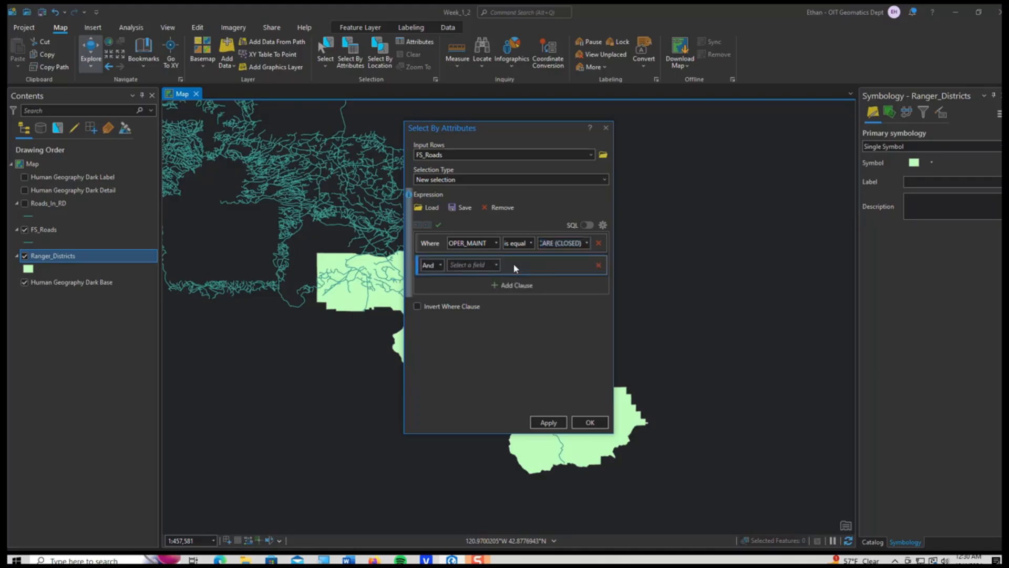
pyautogui.click(440, 266)
pyautogui.click(438, 287)
pyautogui.click(496, 265)
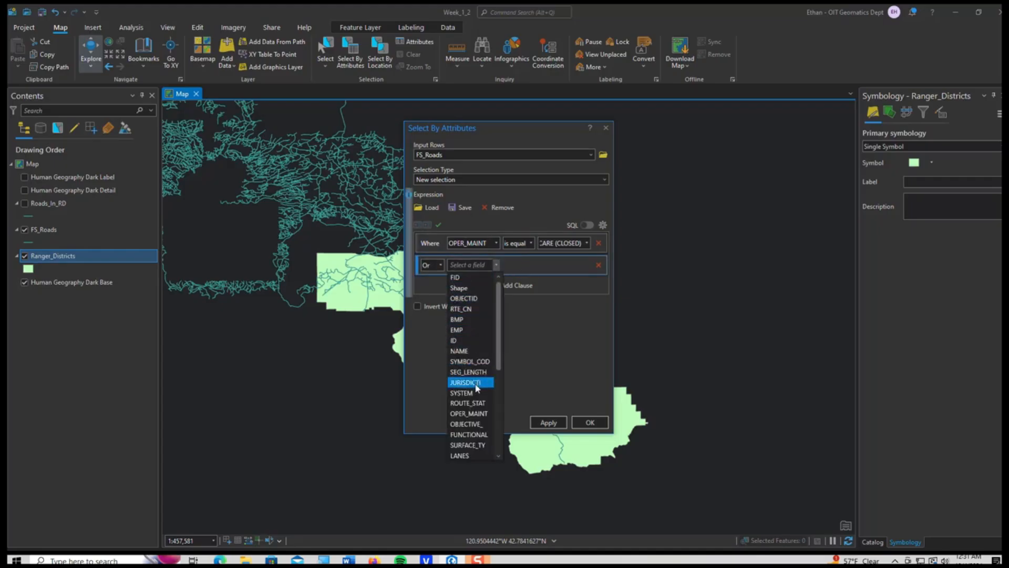
pyautogui.click(476, 413)
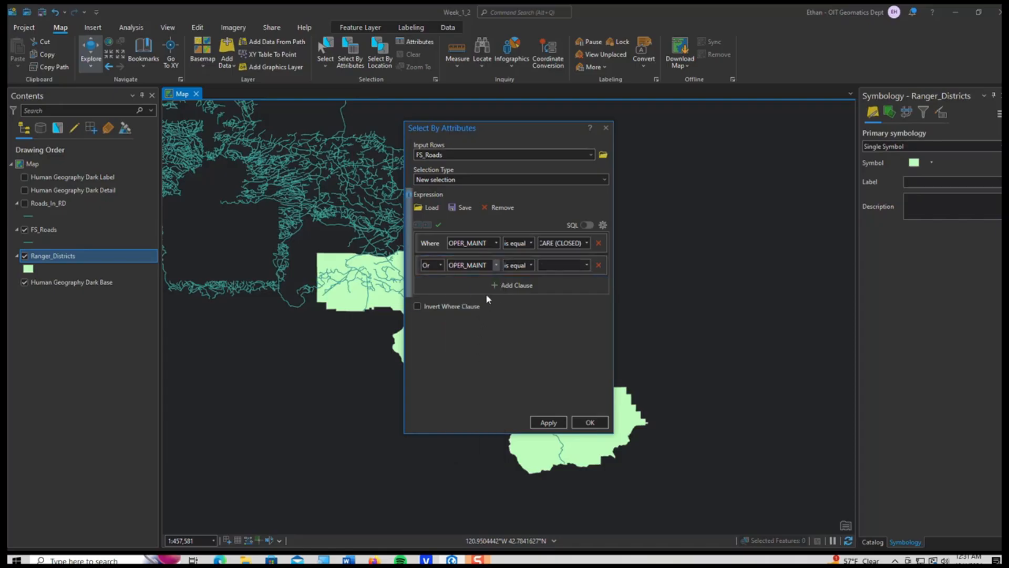
pyautogui.click(587, 265)
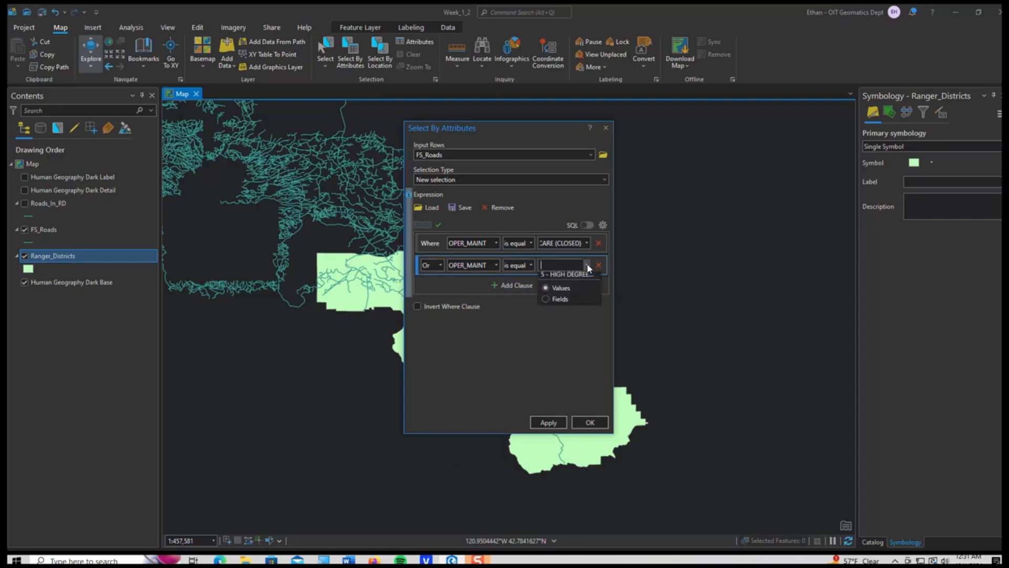
pyautogui.click(562, 298)
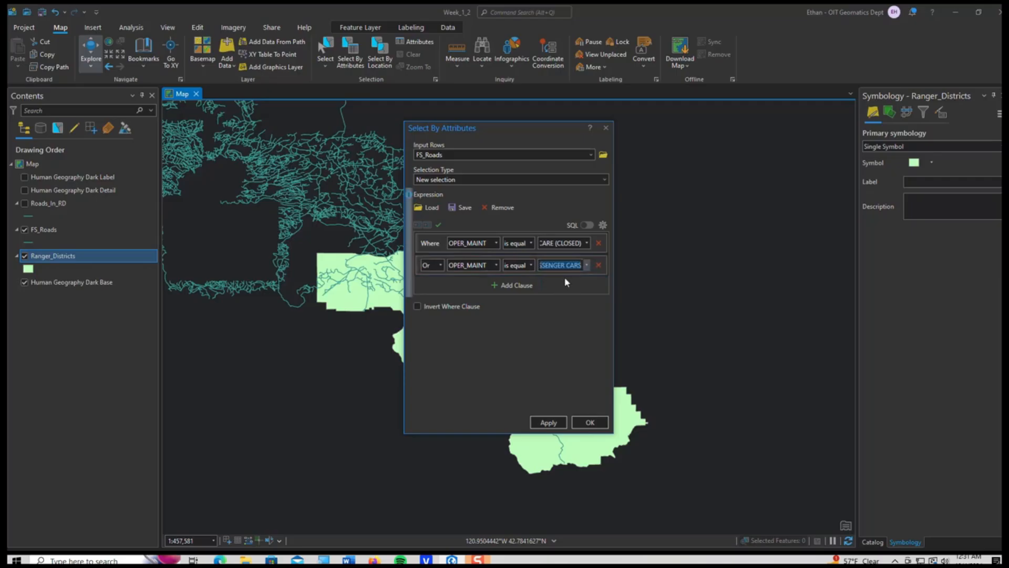
pyautogui.click(538, 246)
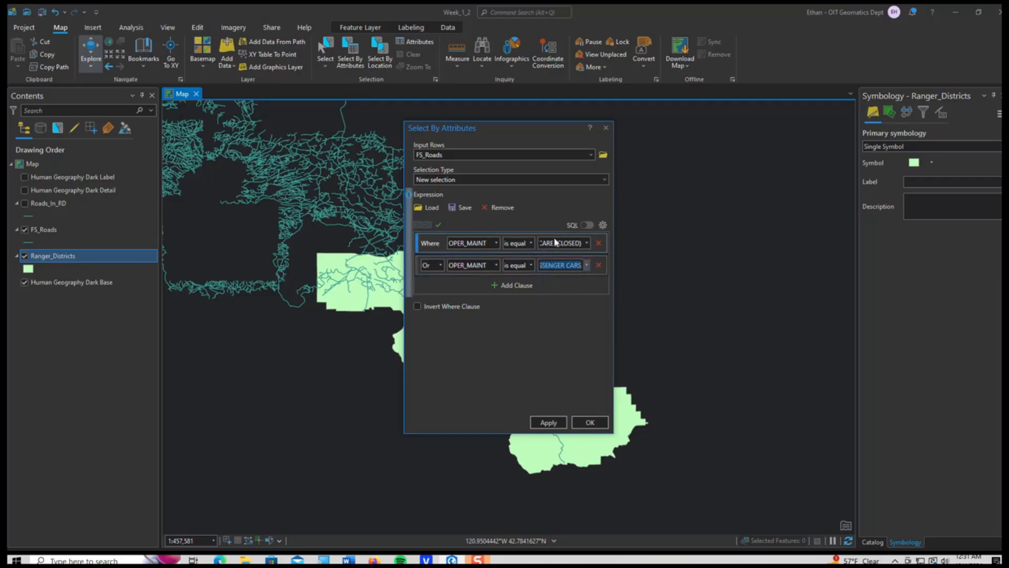
pyautogui.click(559, 263)
pyautogui.click(554, 419)
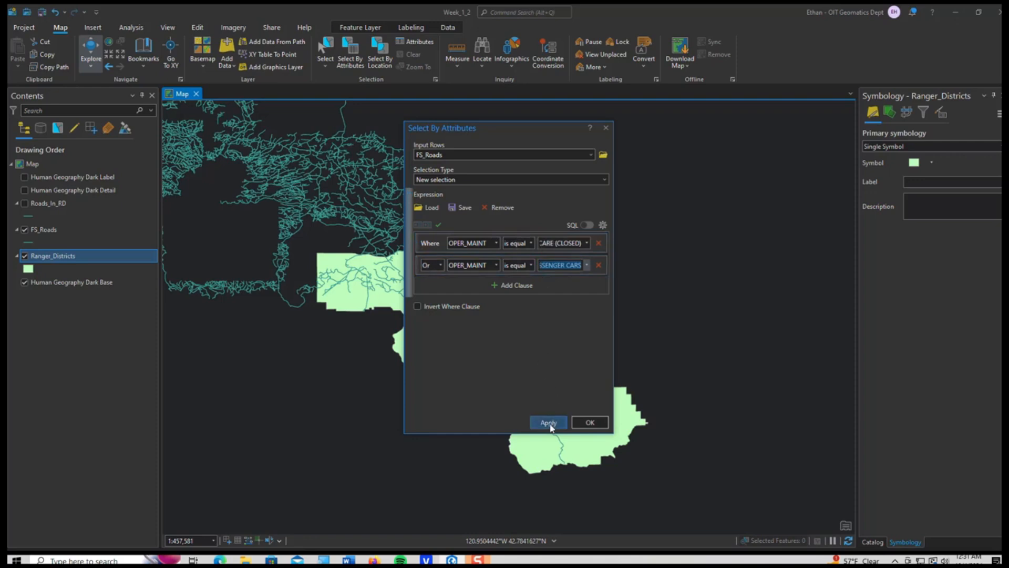
pyautogui.click(589, 423)
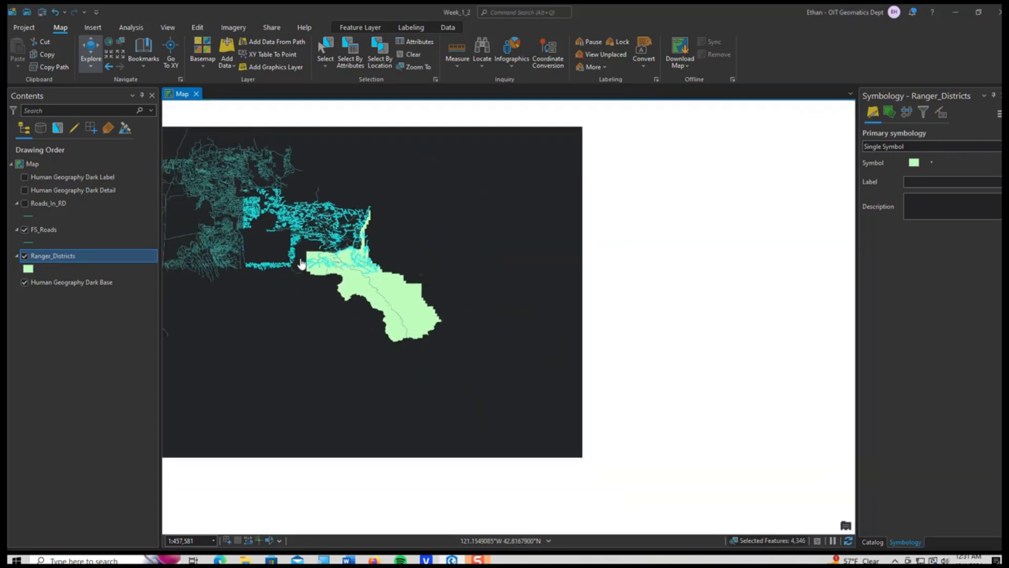
# Use Select By Location to select the subset of currently selected FS_Roads that intersect Ranger_Districts.
pyautogui.moveTo(268, 293); pyautogui.dragTo(394, 366)
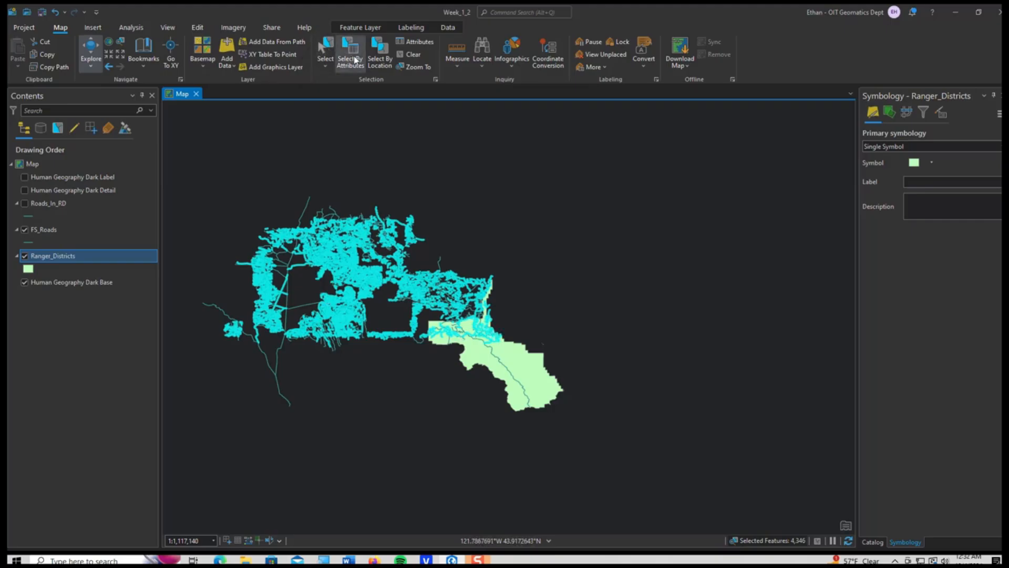
pyautogui.click(386, 66)
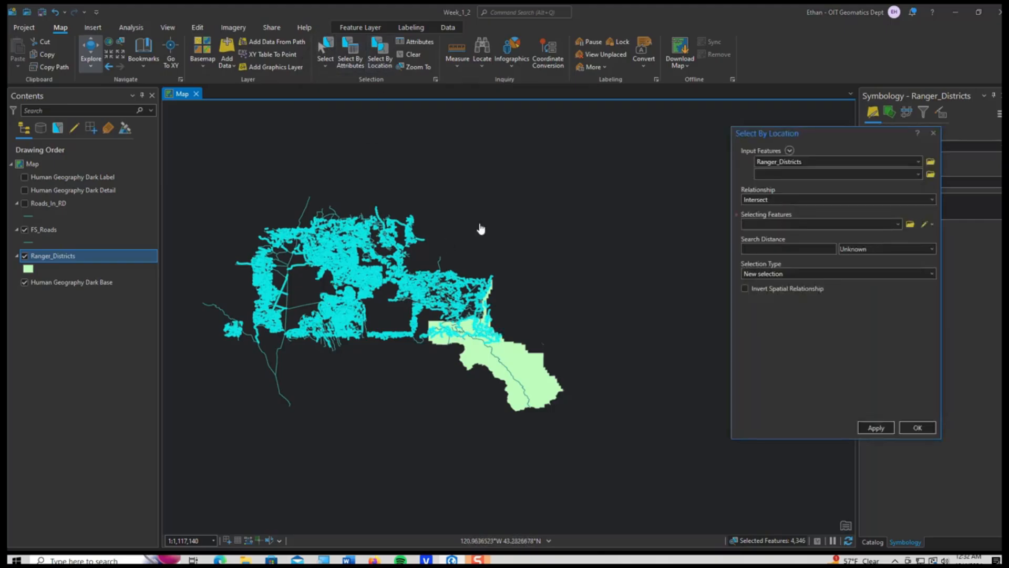
pyautogui.click(919, 162)
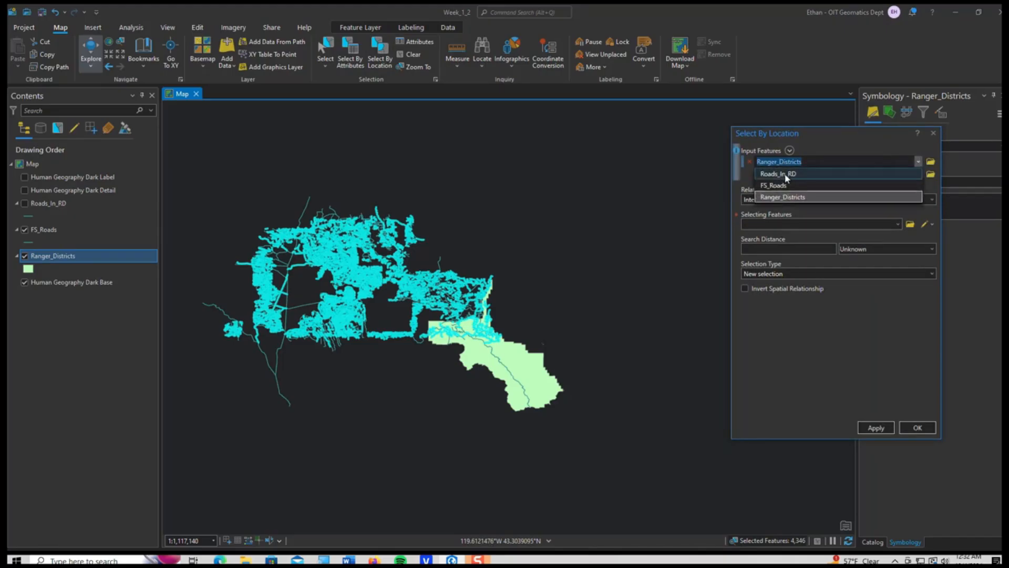
pyautogui.click(780, 186)
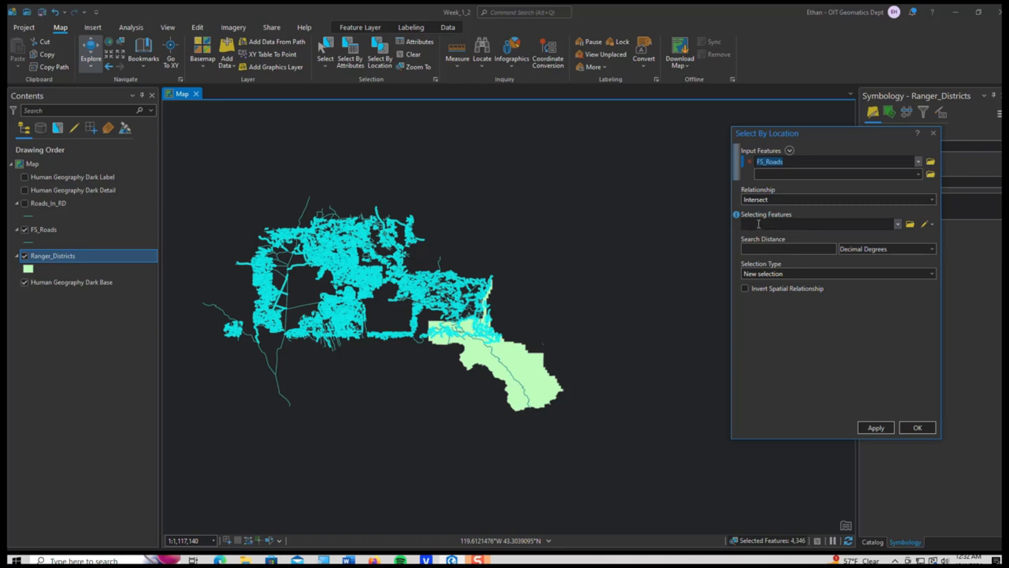
pyautogui.click(804, 224)
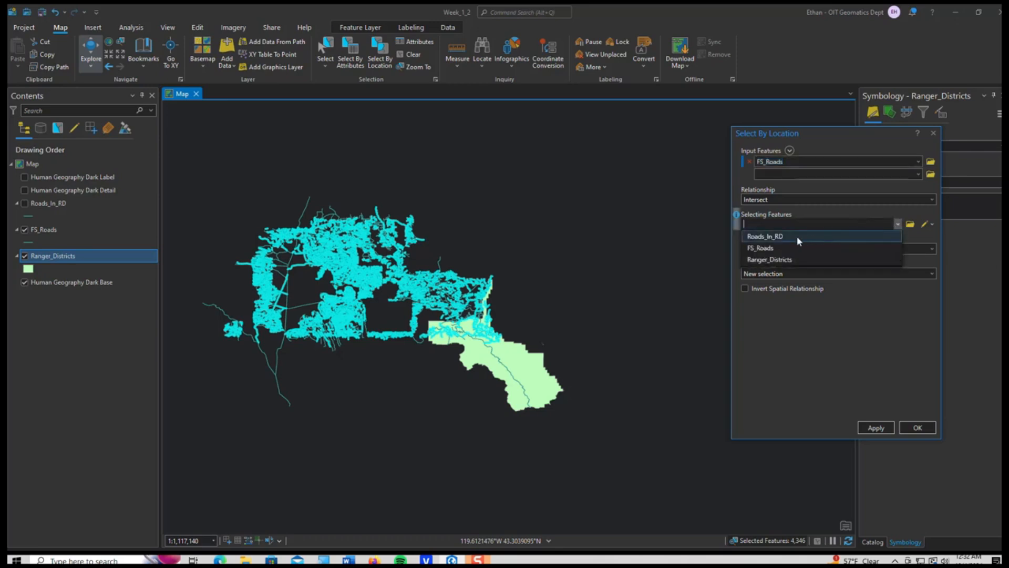
pyautogui.click(769, 260)
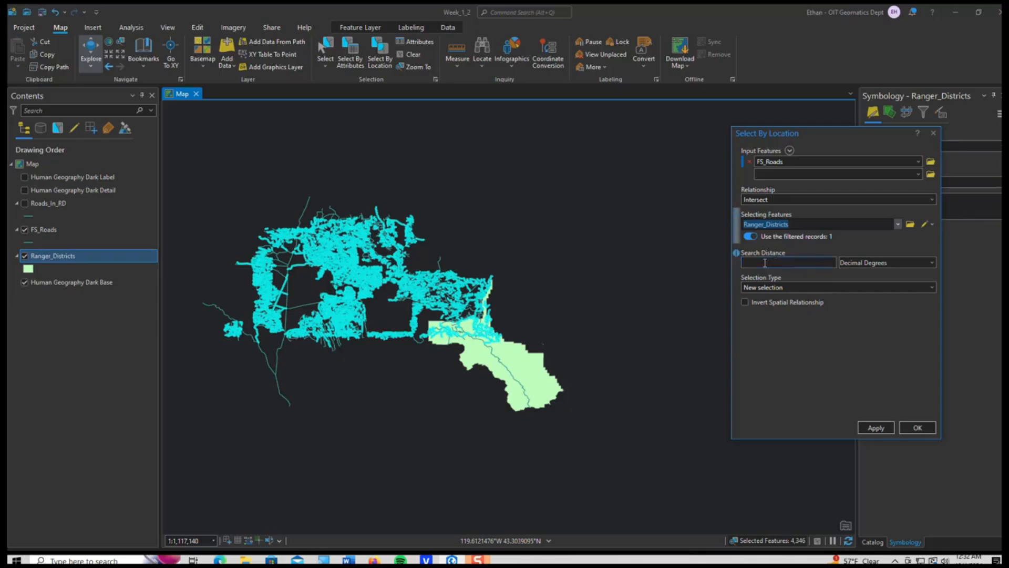
pyautogui.click(931, 285)
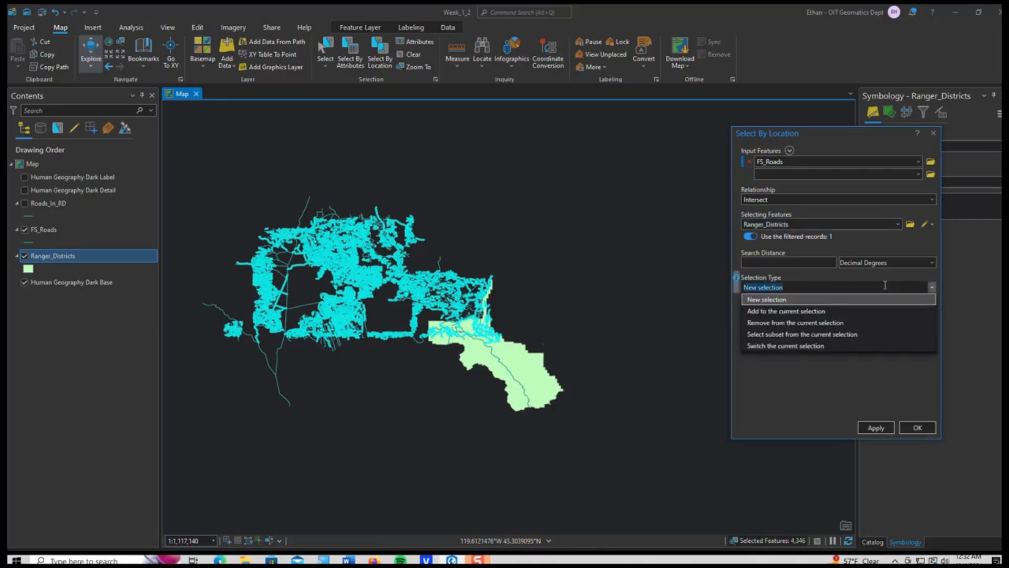
pyautogui.click(808, 336)
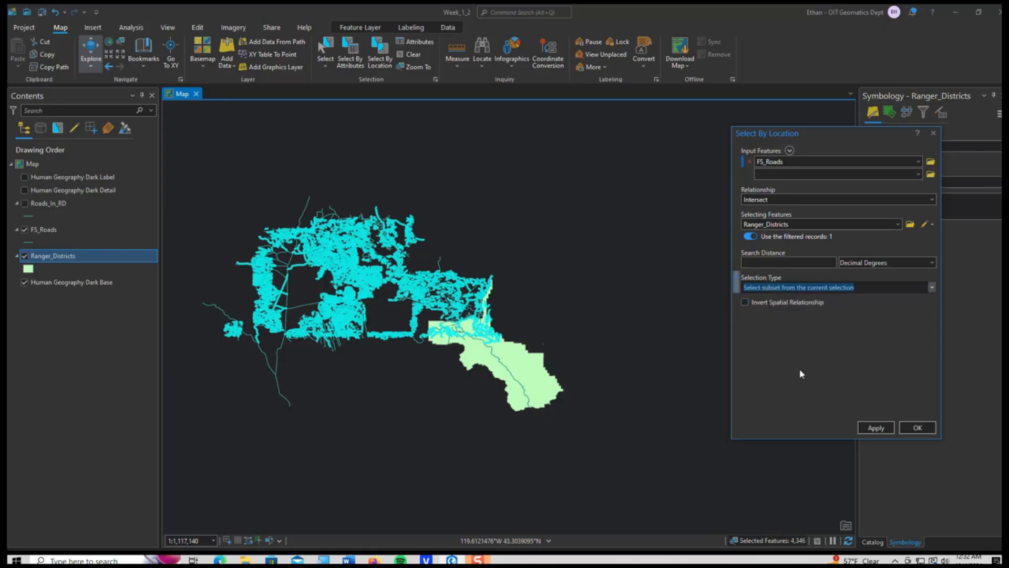
pyautogui.click(911, 428)
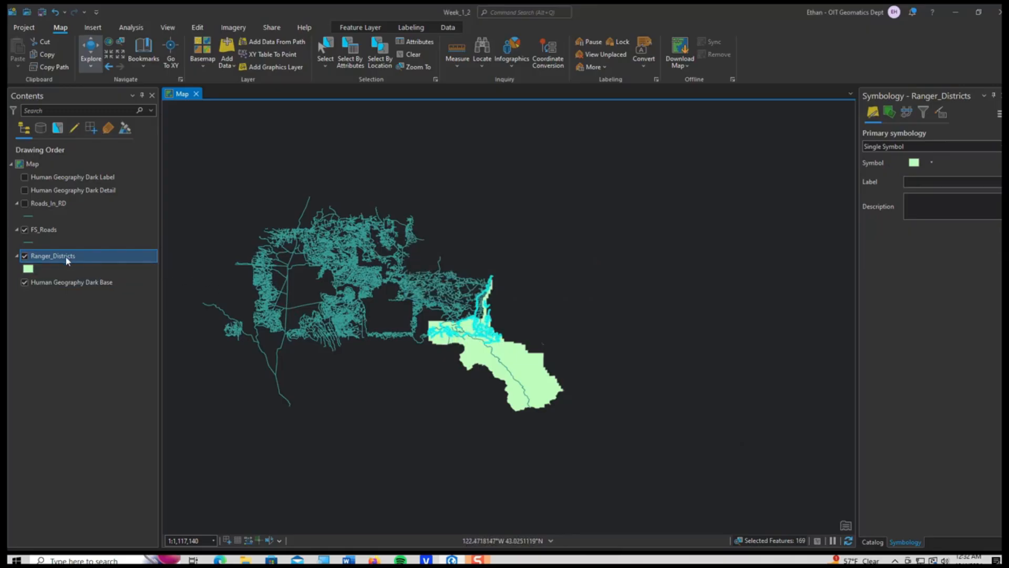
# Open the FS_Roads attribute table and show only the selected records.
pyautogui.click(50, 230)
pyautogui.rightClick(49, 231)
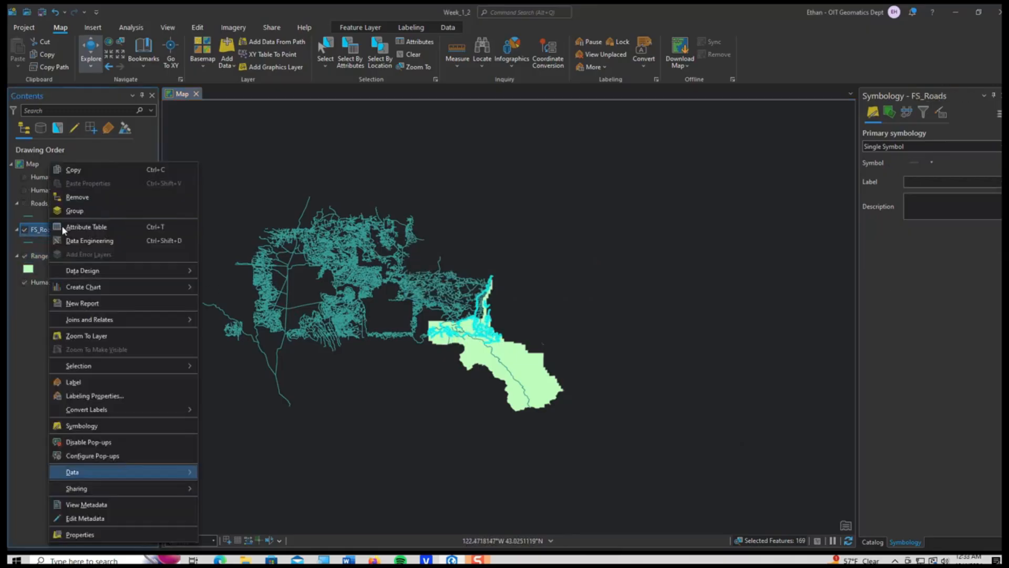
pyautogui.click(84, 227)
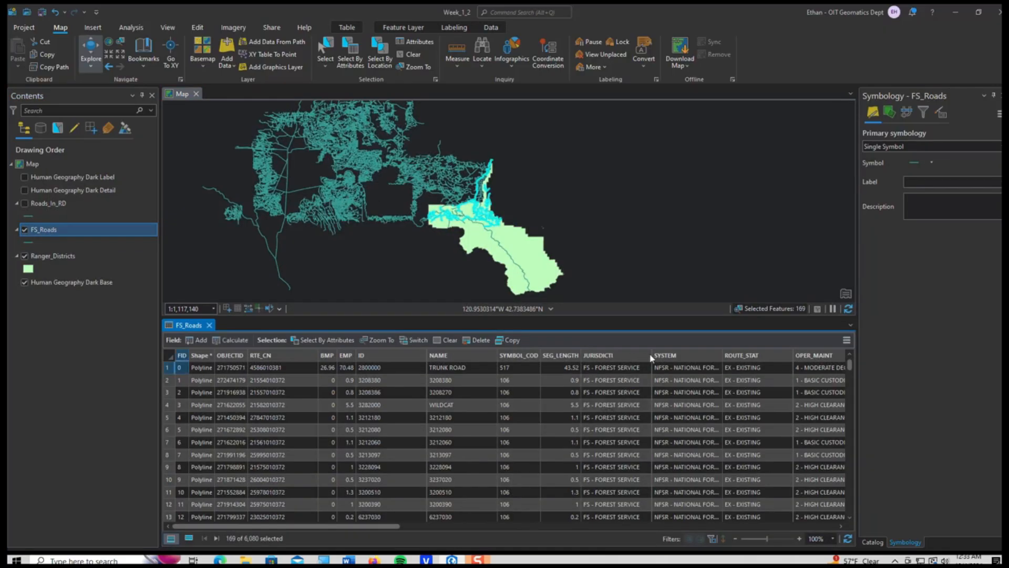
pyautogui.rightClick(812, 357)
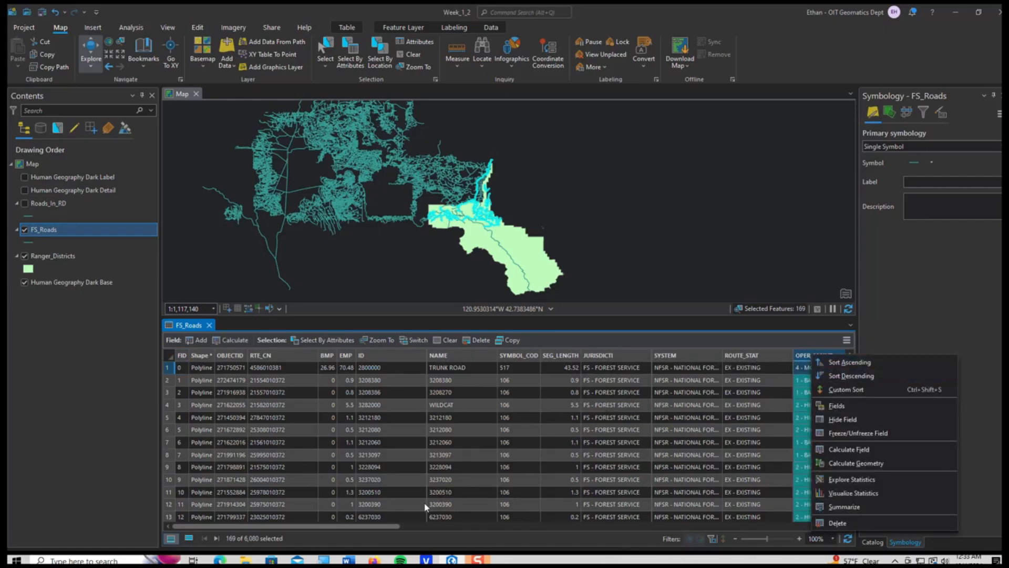
pyautogui.click(188, 540)
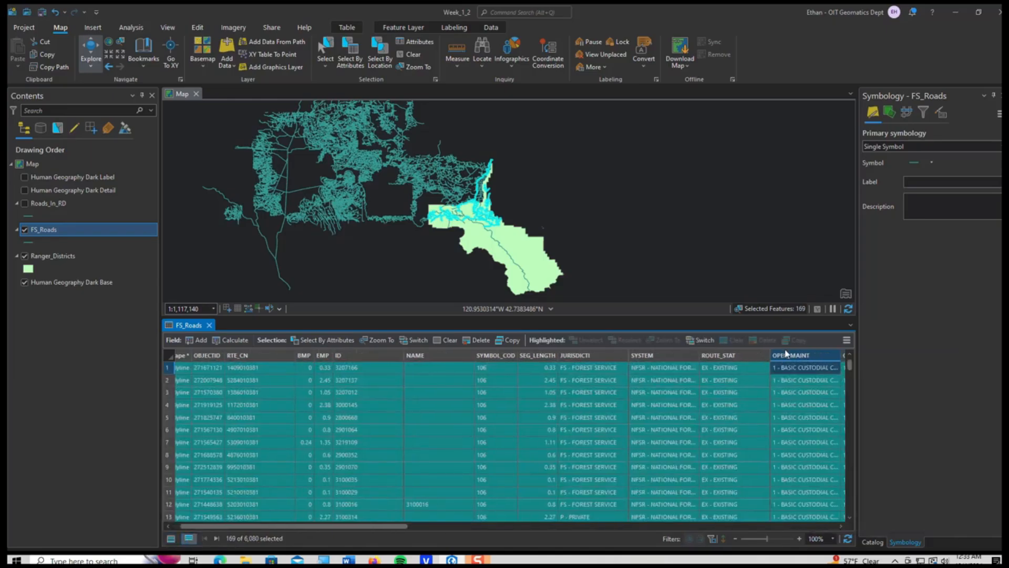
# Sort the selected FS_Roads records by OPER_MAINT in ascending and then descending order, and close the attribute table.
pyautogui.rightClick(792, 357)
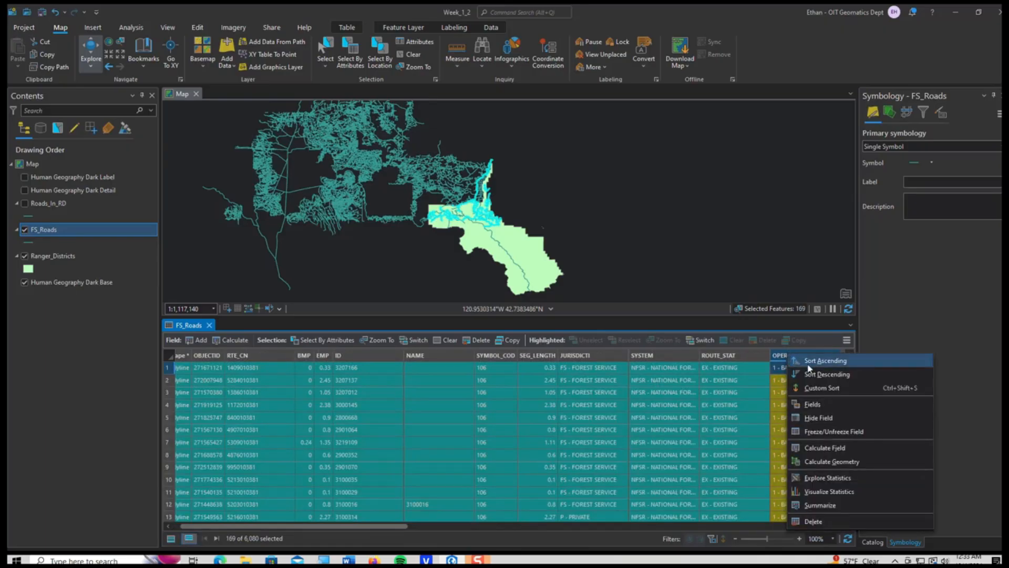
pyautogui.click(812, 363)
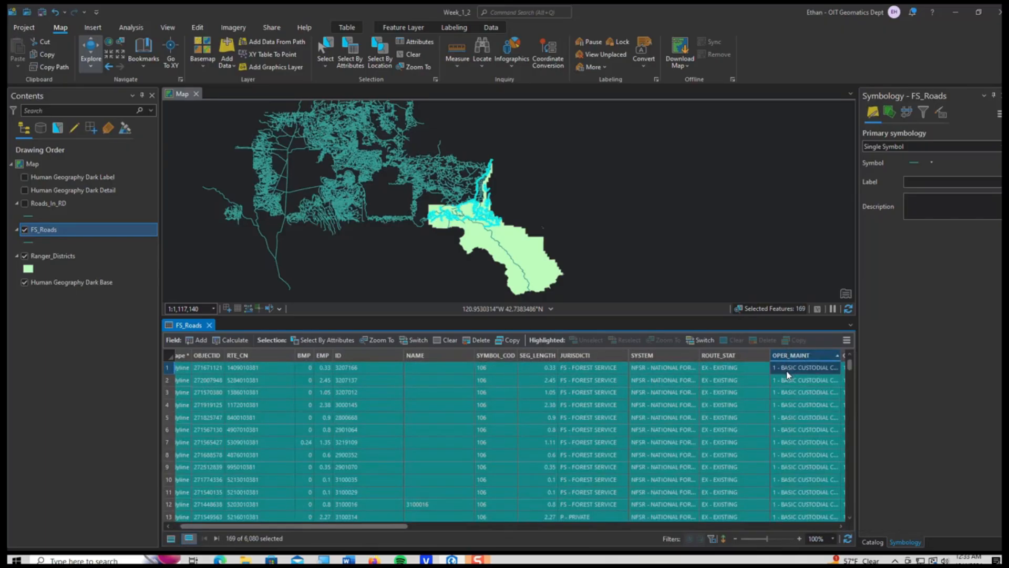
pyautogui.rightClick(790, 356)
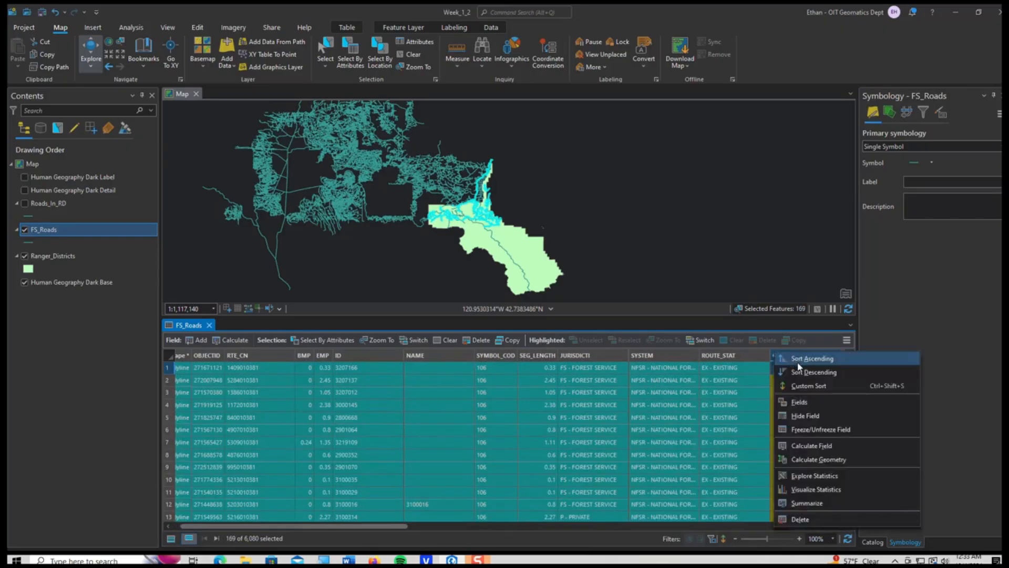
pyautogui.click(803, 373)
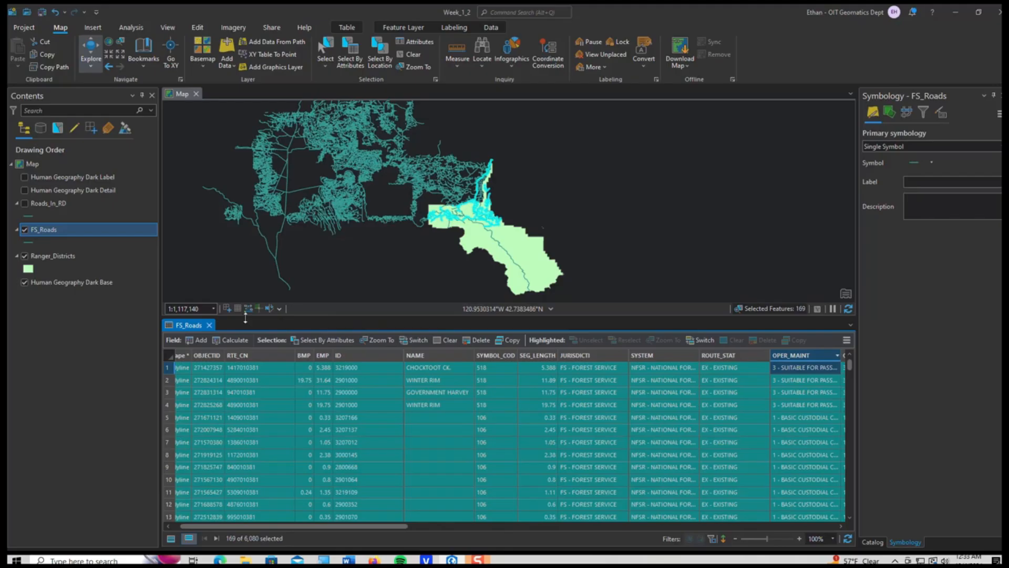
pyautogui.click(210, 325)
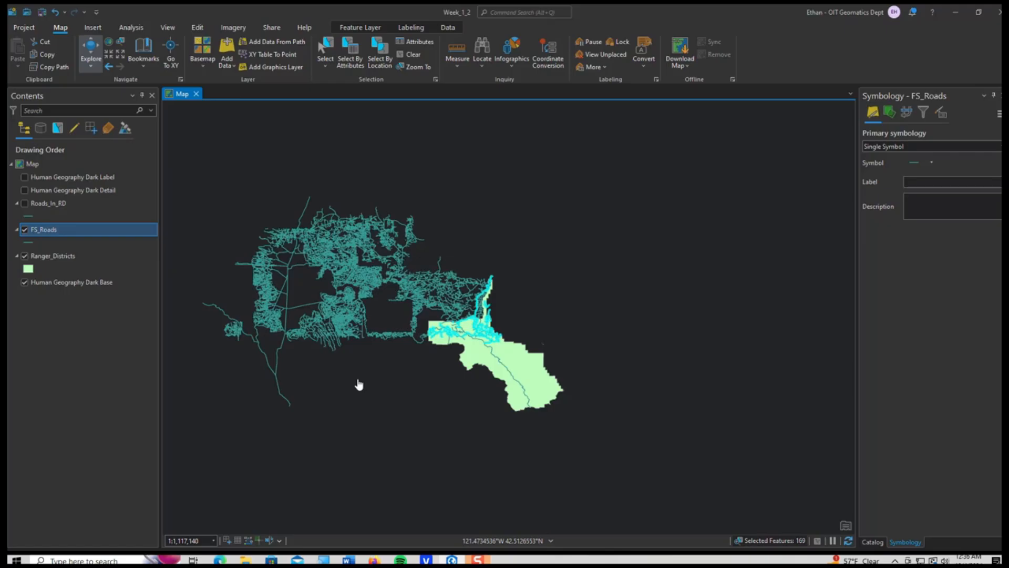
pyautogui.click(24, 30)
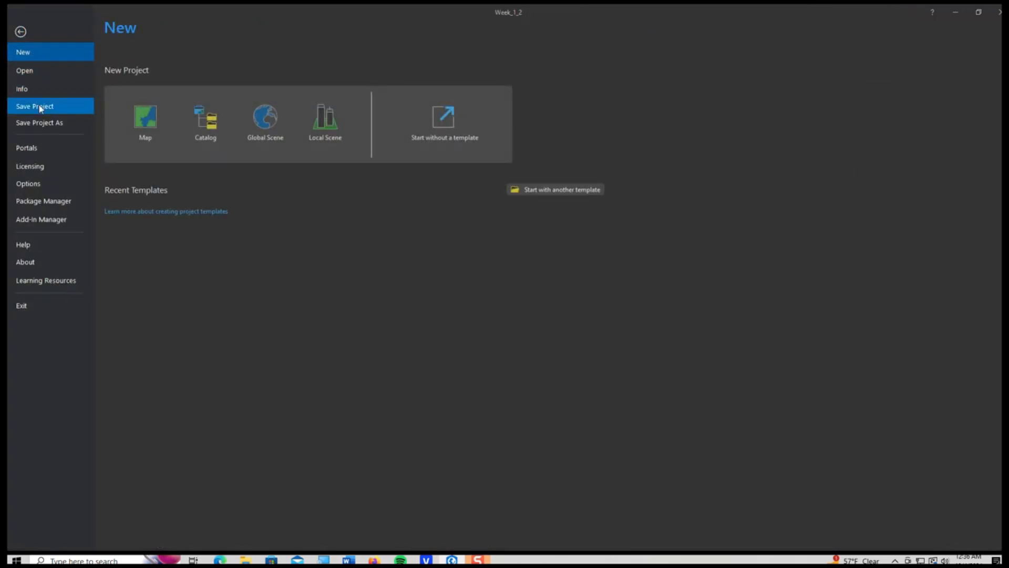
pyautogui.click(39, 123)
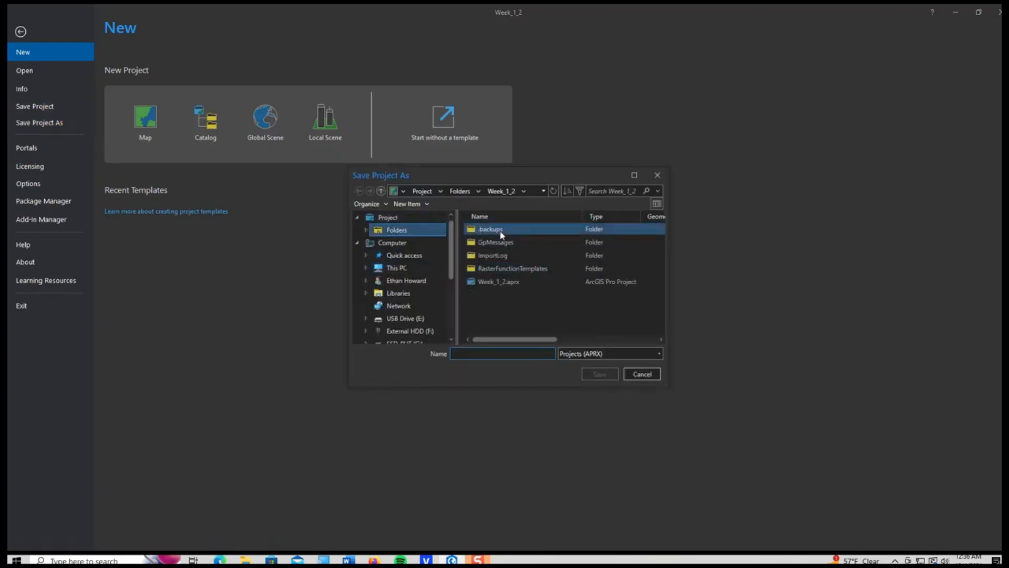
pyautogui.click(412, 275)
pyautogui.scroll(-1, 480, 288)
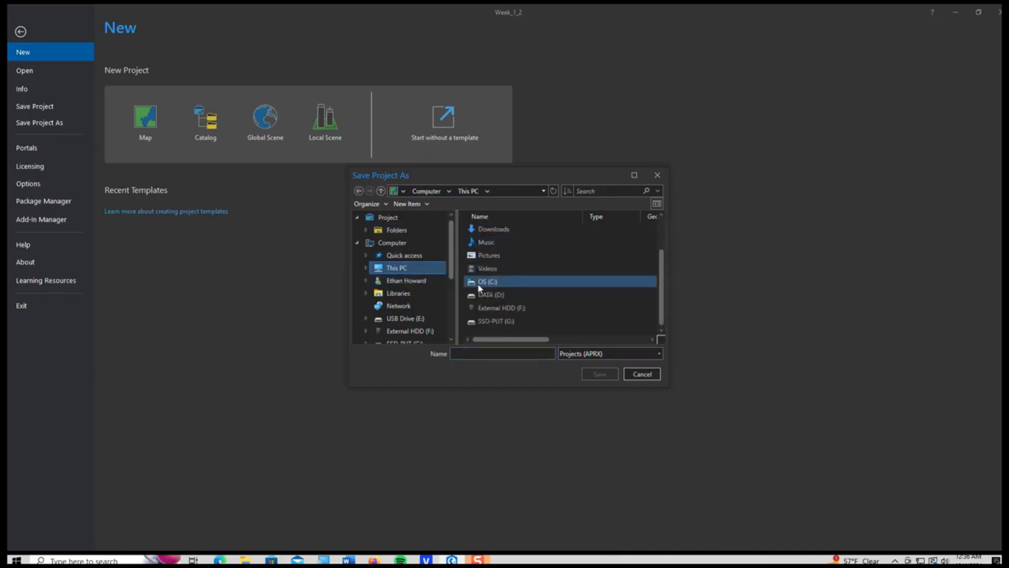
pyautogui.doubleClick(497, 294)
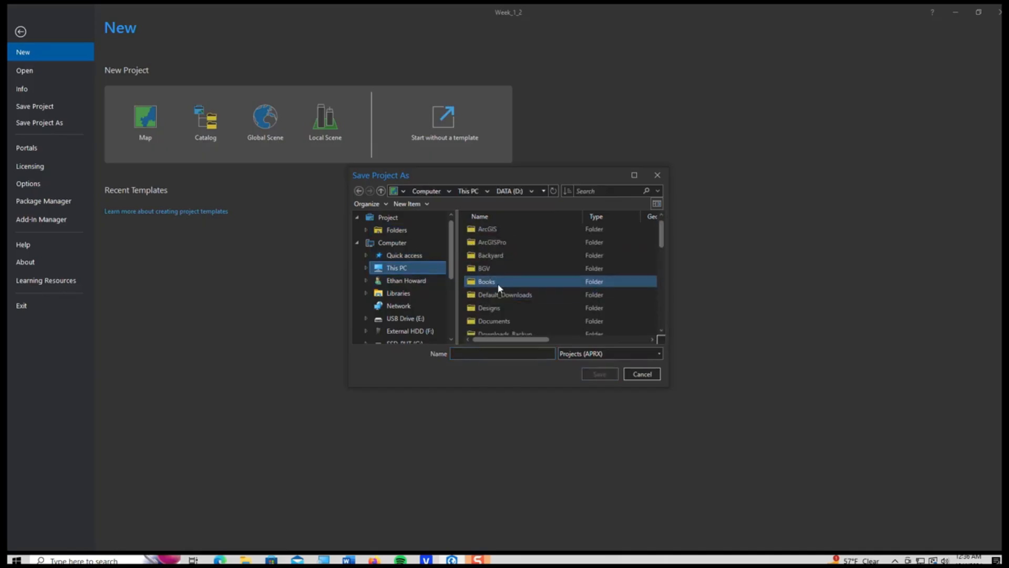
pyautogui.scroll(-5, 499, 300)
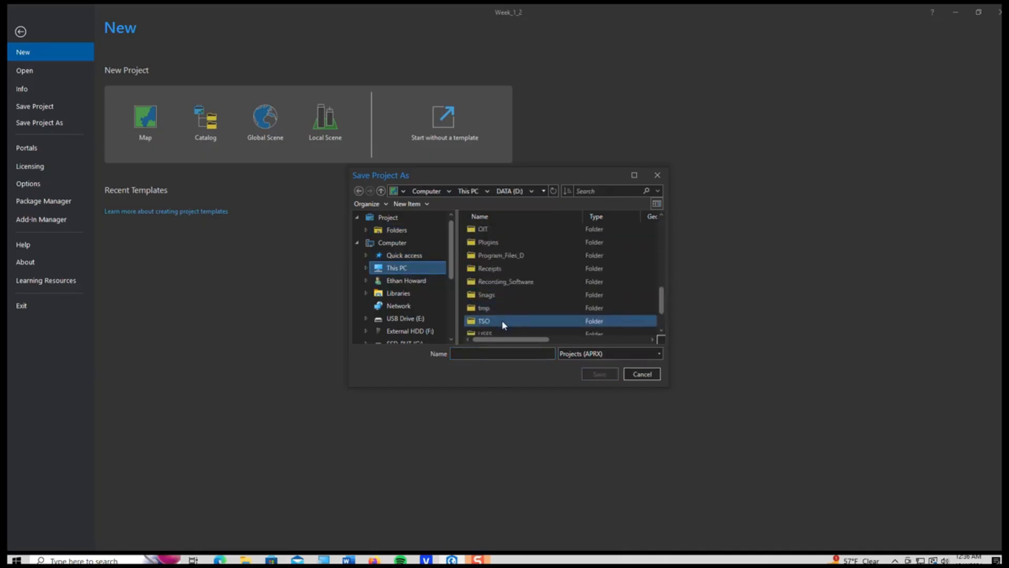
pyautogui.scroll(-1, 502, 334)
pyautogui.scroll(1, 504, 297)
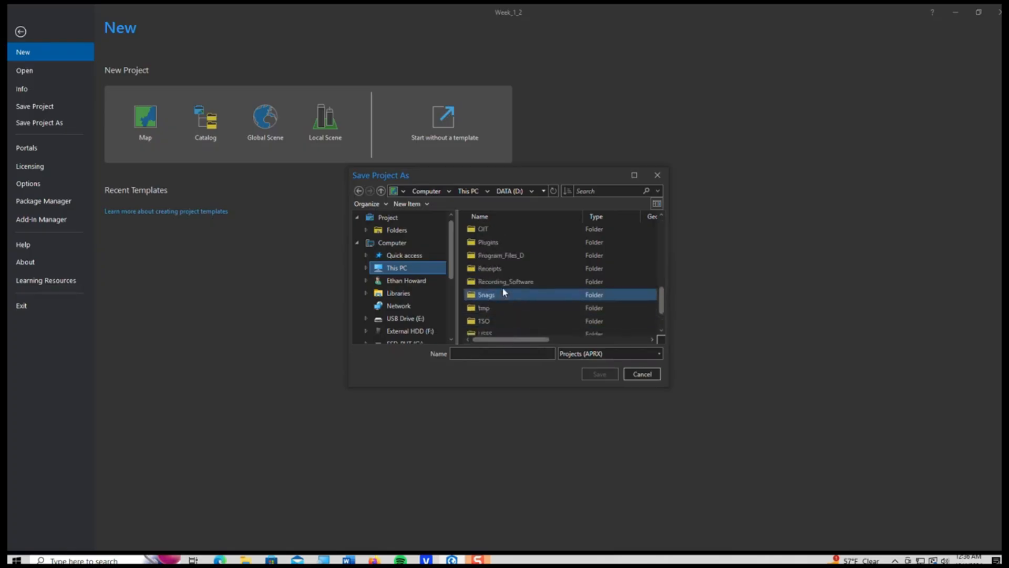
pyautogui.scroll(4, 503, 289)
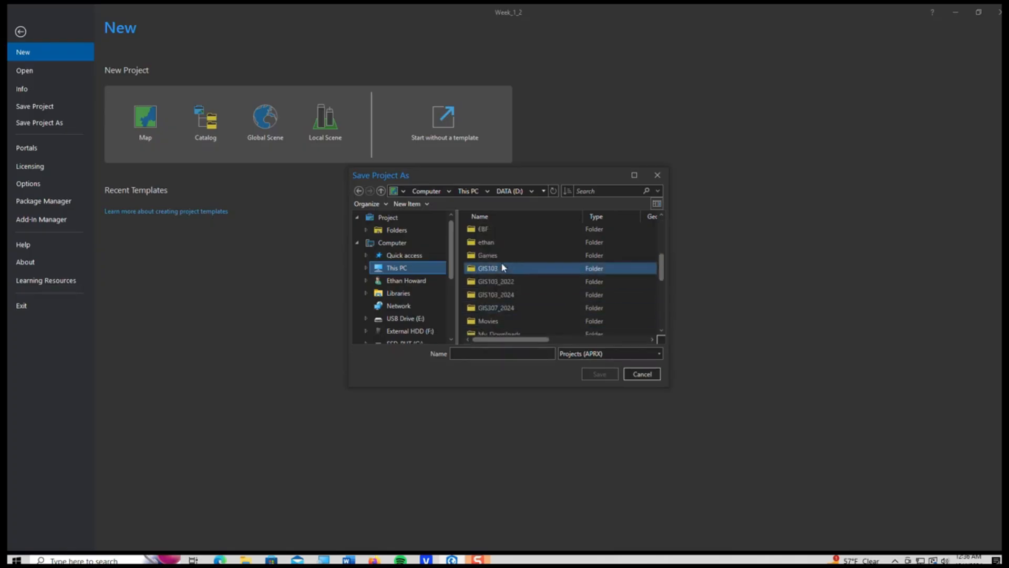
pyautogui.doubleClick(503, 295)
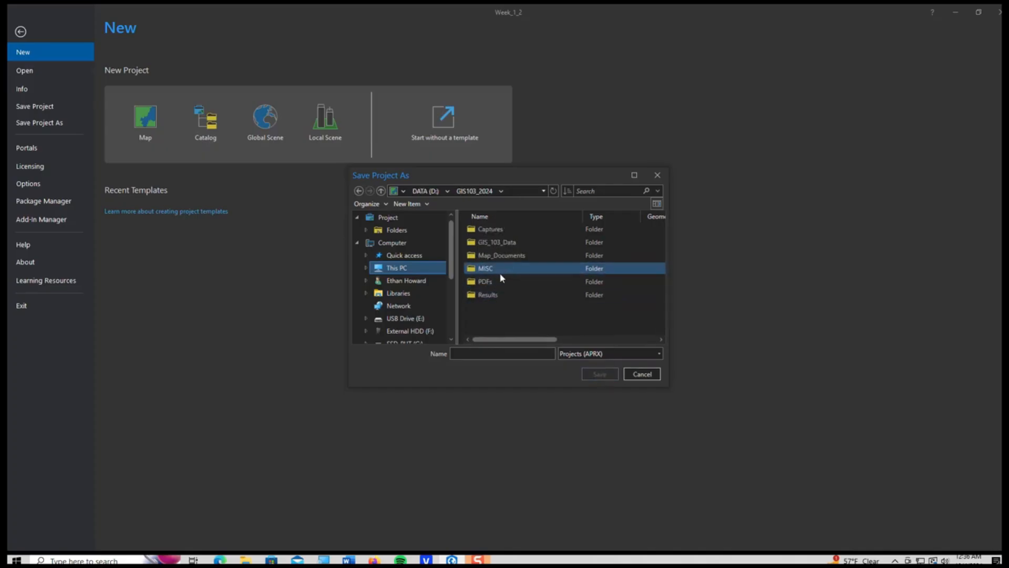
pyautogui.rightClick(496, 317)
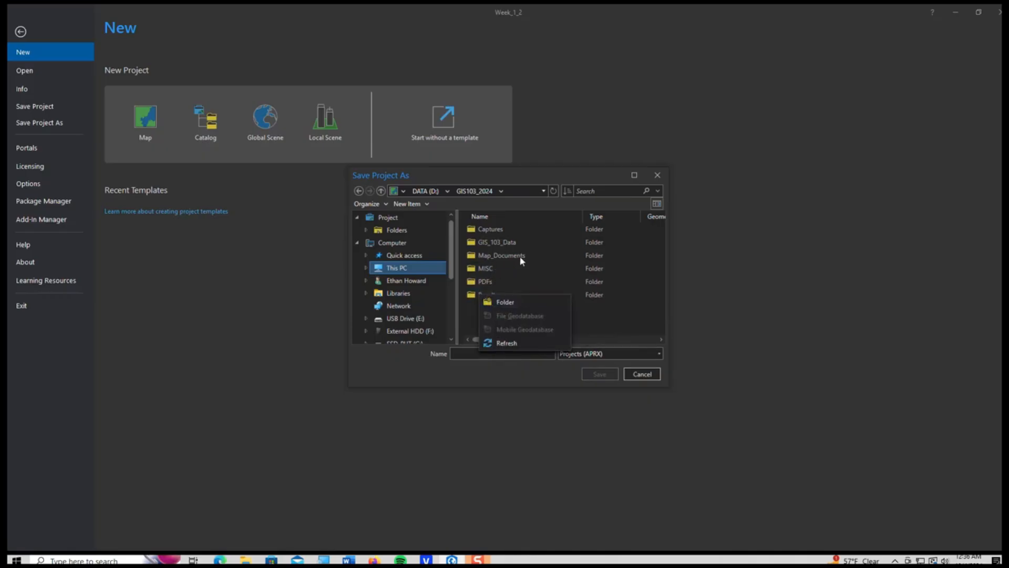
pyautogui.click(494, 259)
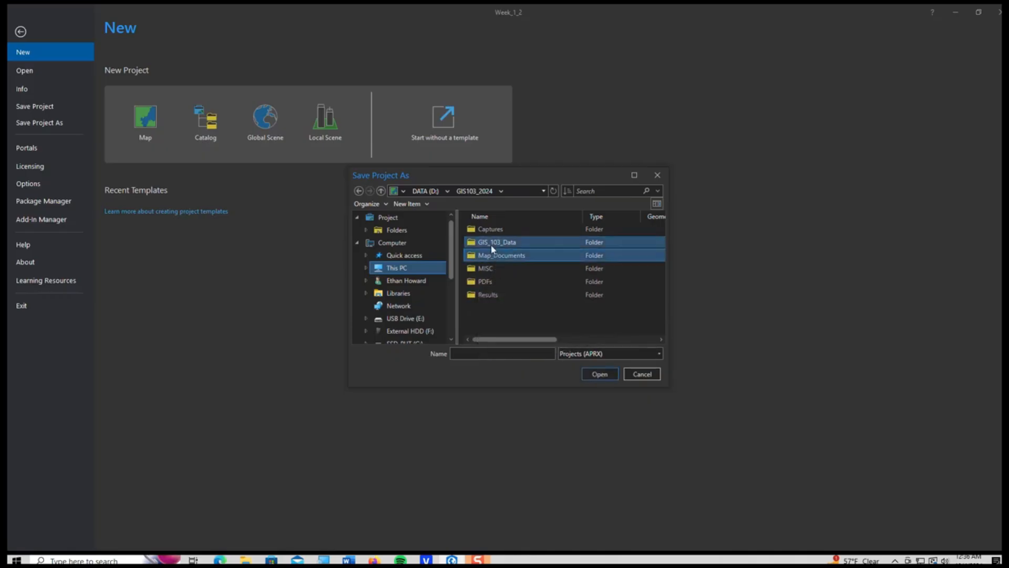
pyautogui.doubleClick(497, 258)
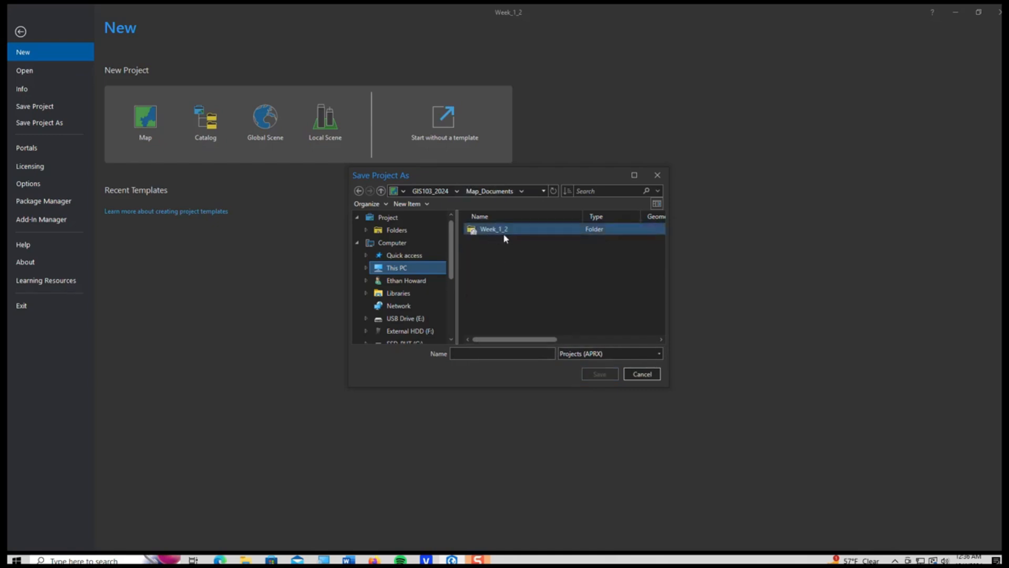
pyautogui.click(641, 374)
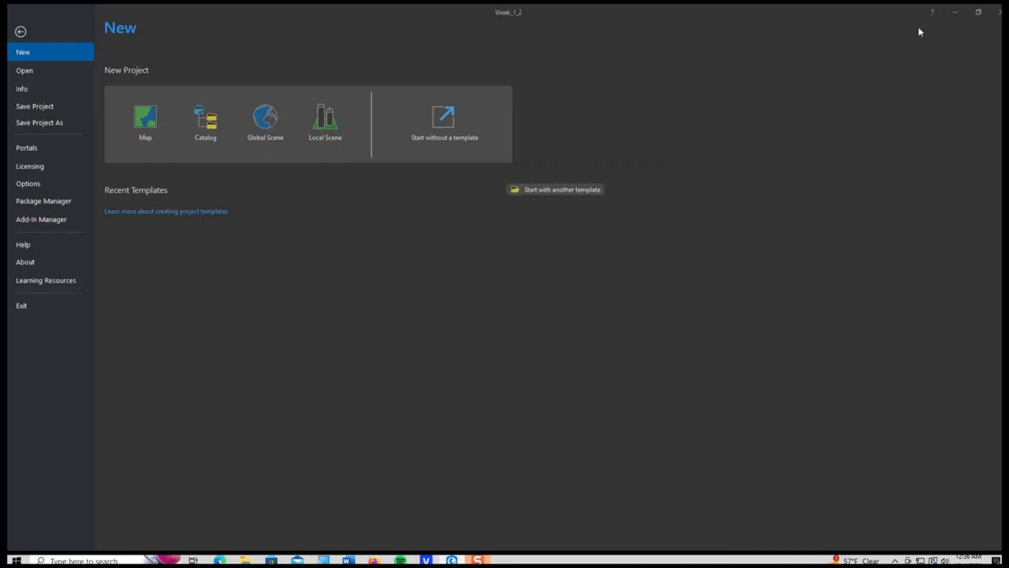
# Close the application and save the changes to the Week_1_2 project.
pyautogui.click(1000, 12)
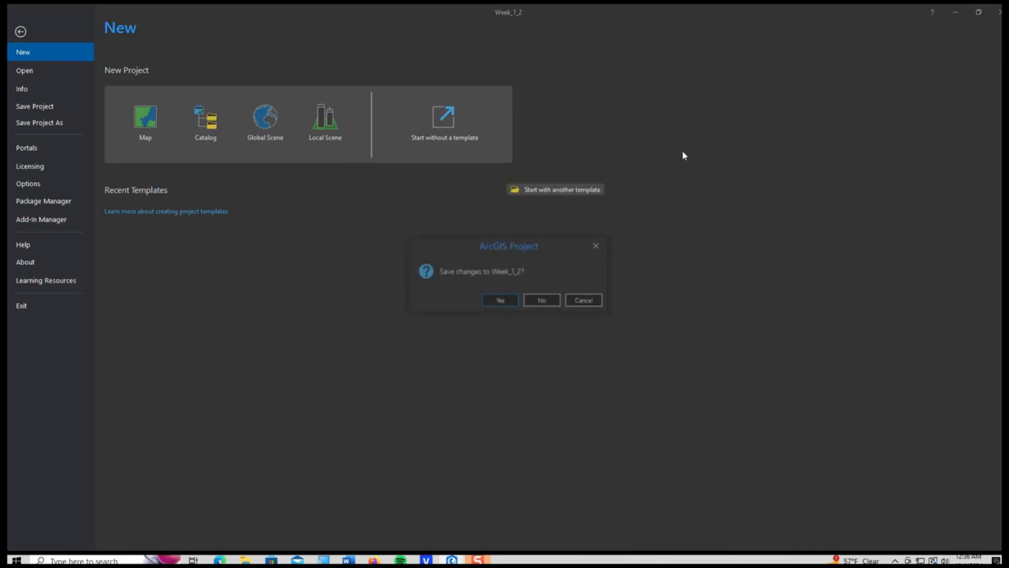
pyautogui.click(501, 300)
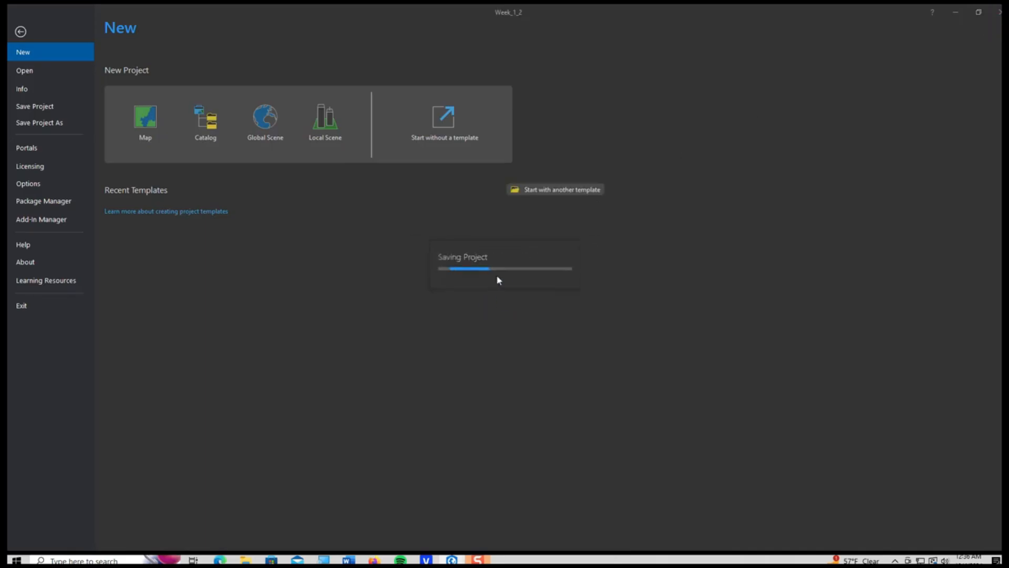